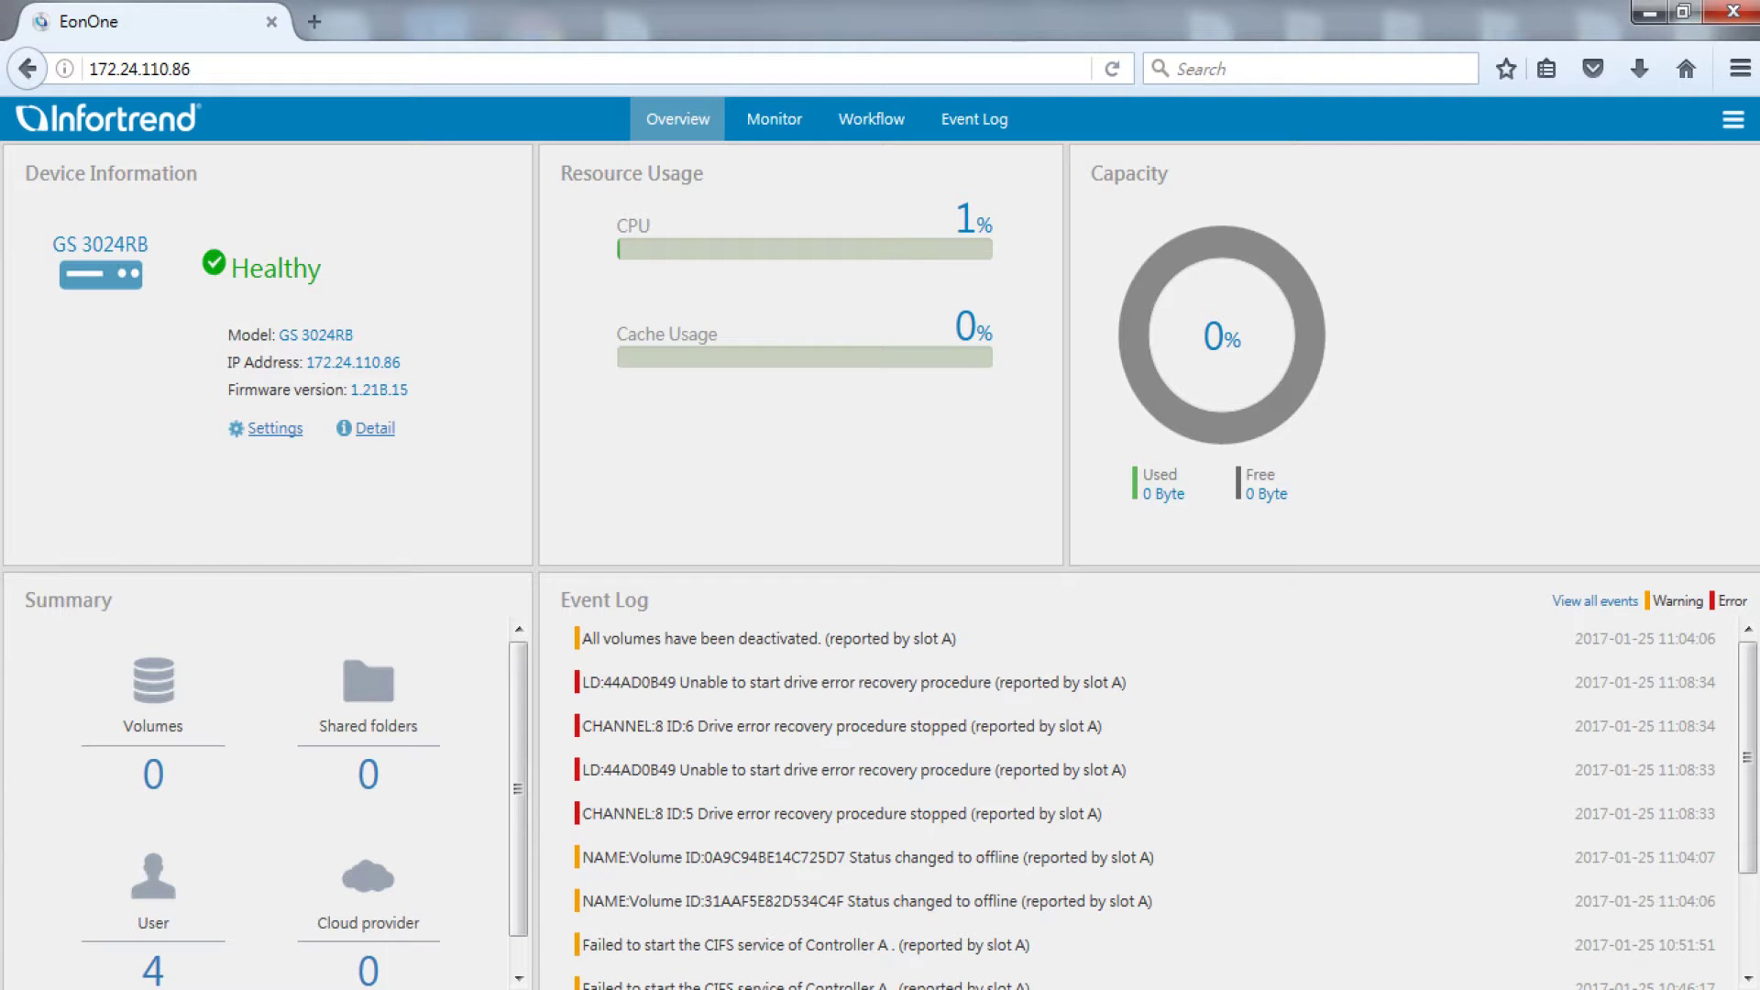
Set the system time zone under System > Time to (GMT+08:00) Taipei and apply it
{"action": "left_click", "coordinate": [287, 440]}
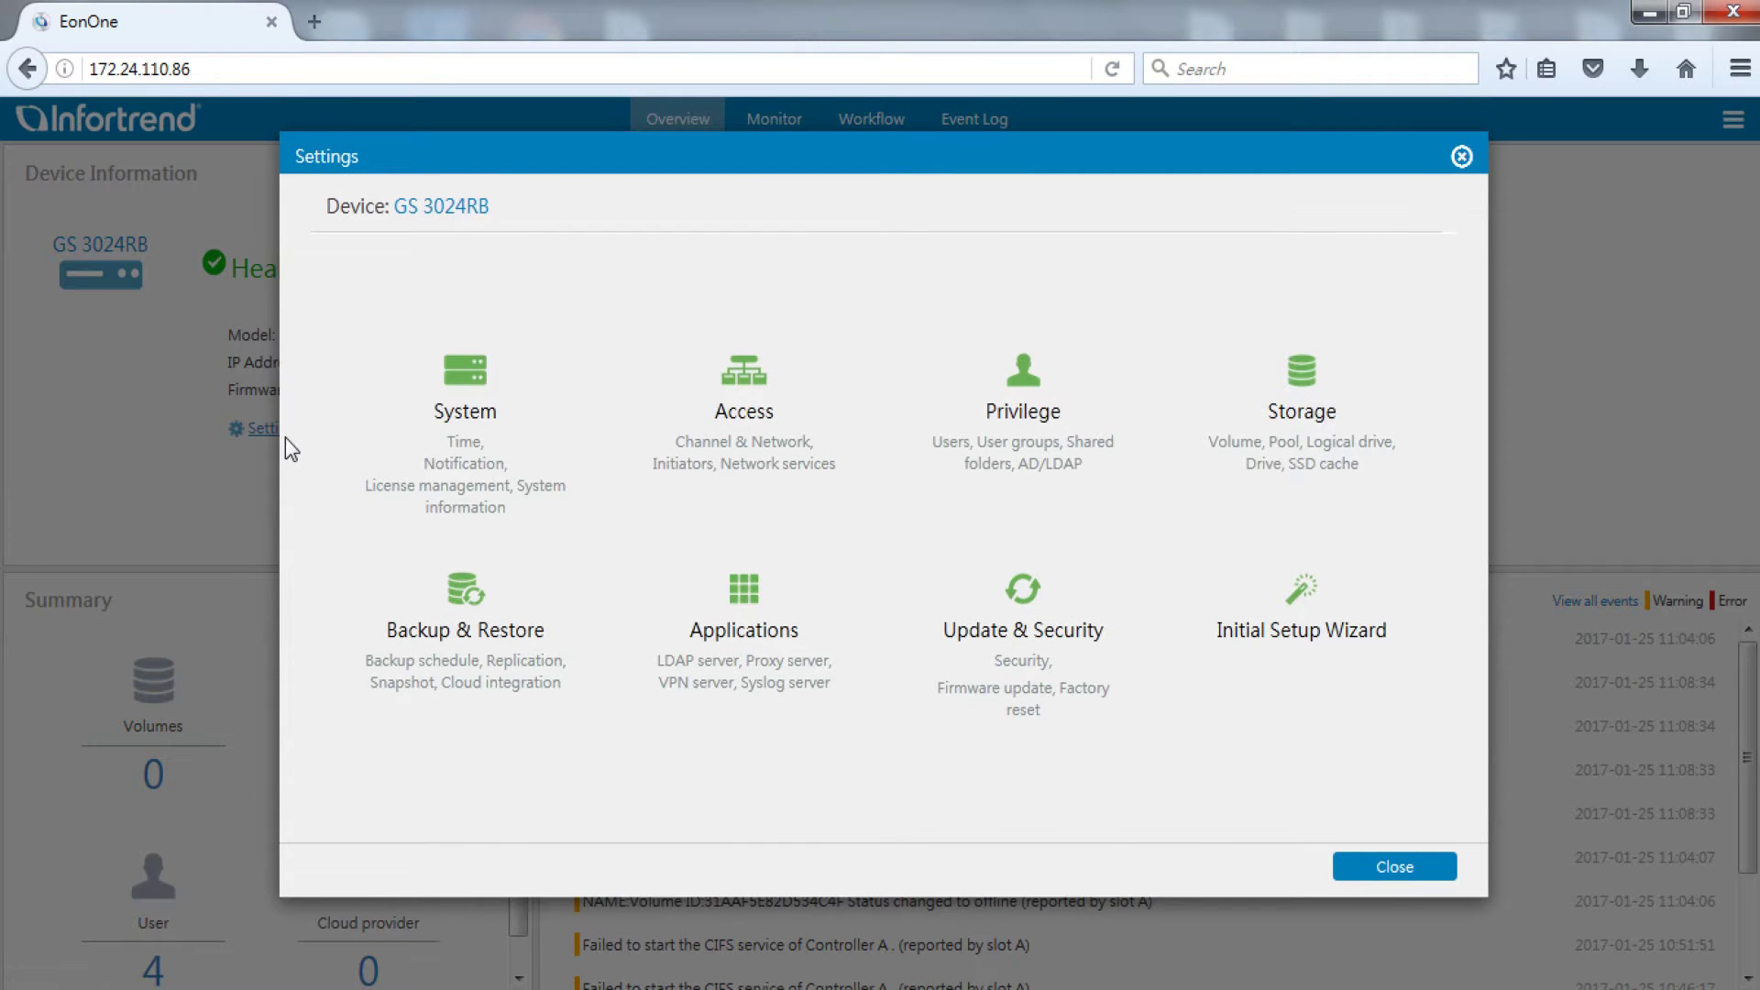
{"action": "left_click", "coordinate": [556, 440]}
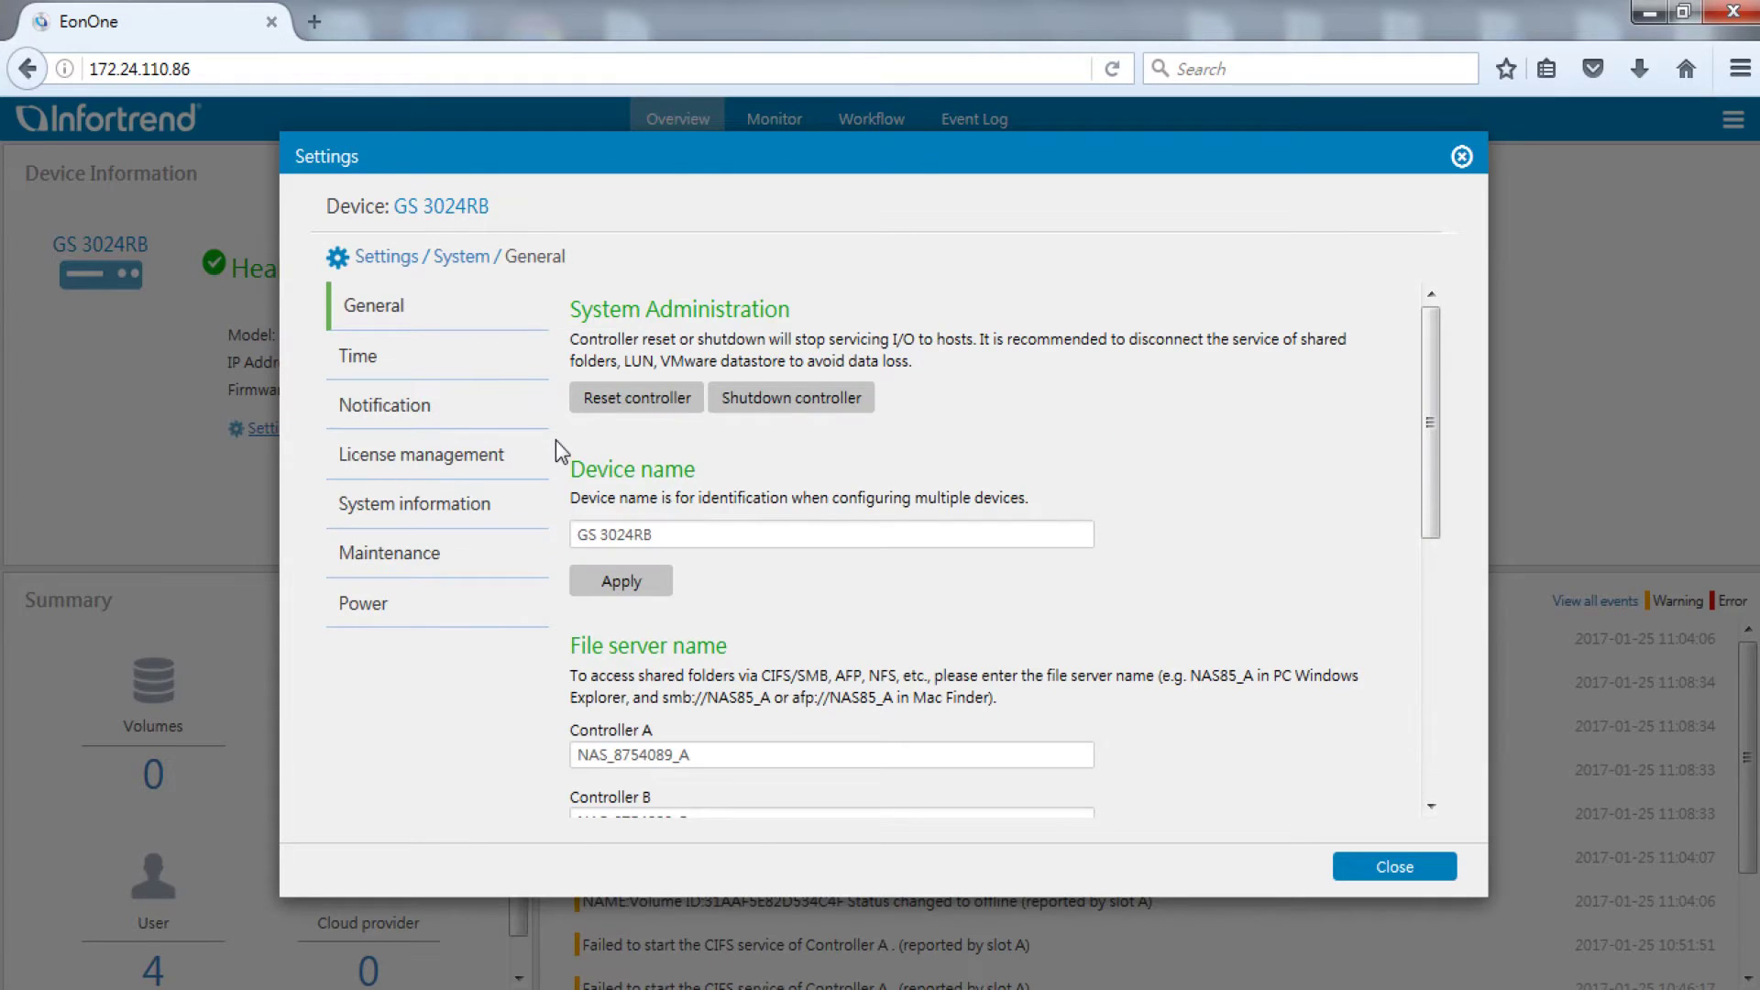
{"action": "left_click", "coordinate": [474, 360]}
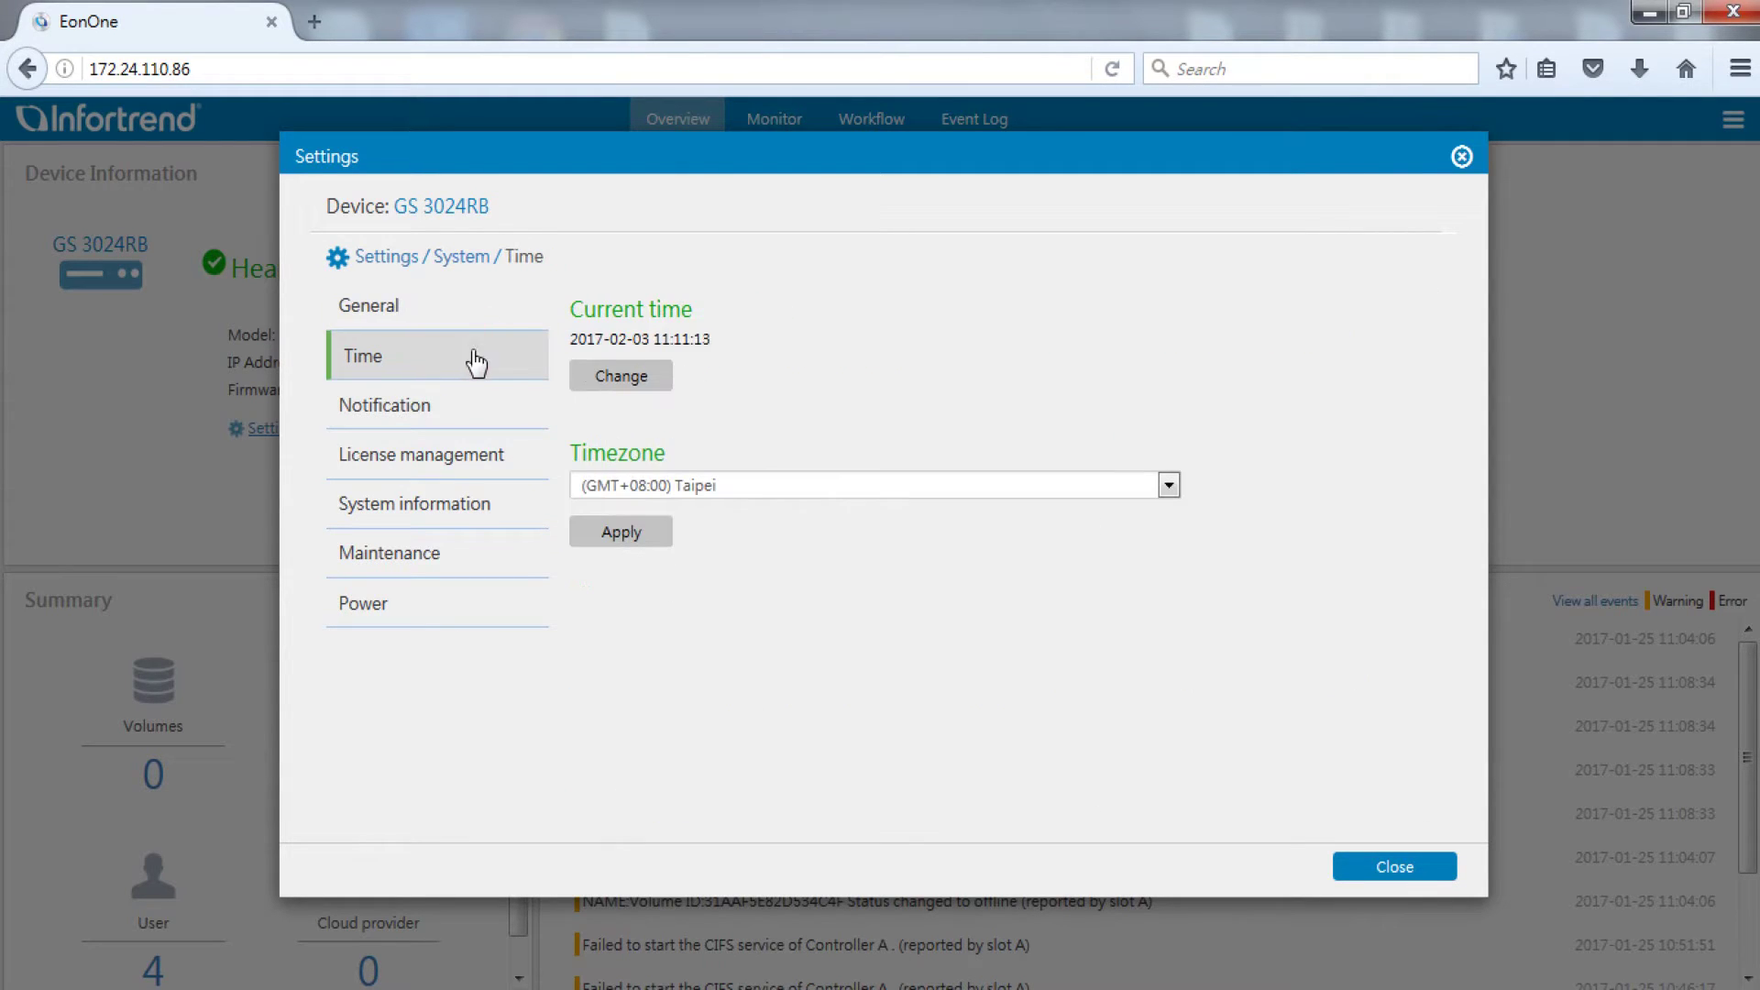
{"action": "left_click", "coordinate": [827, 486]}
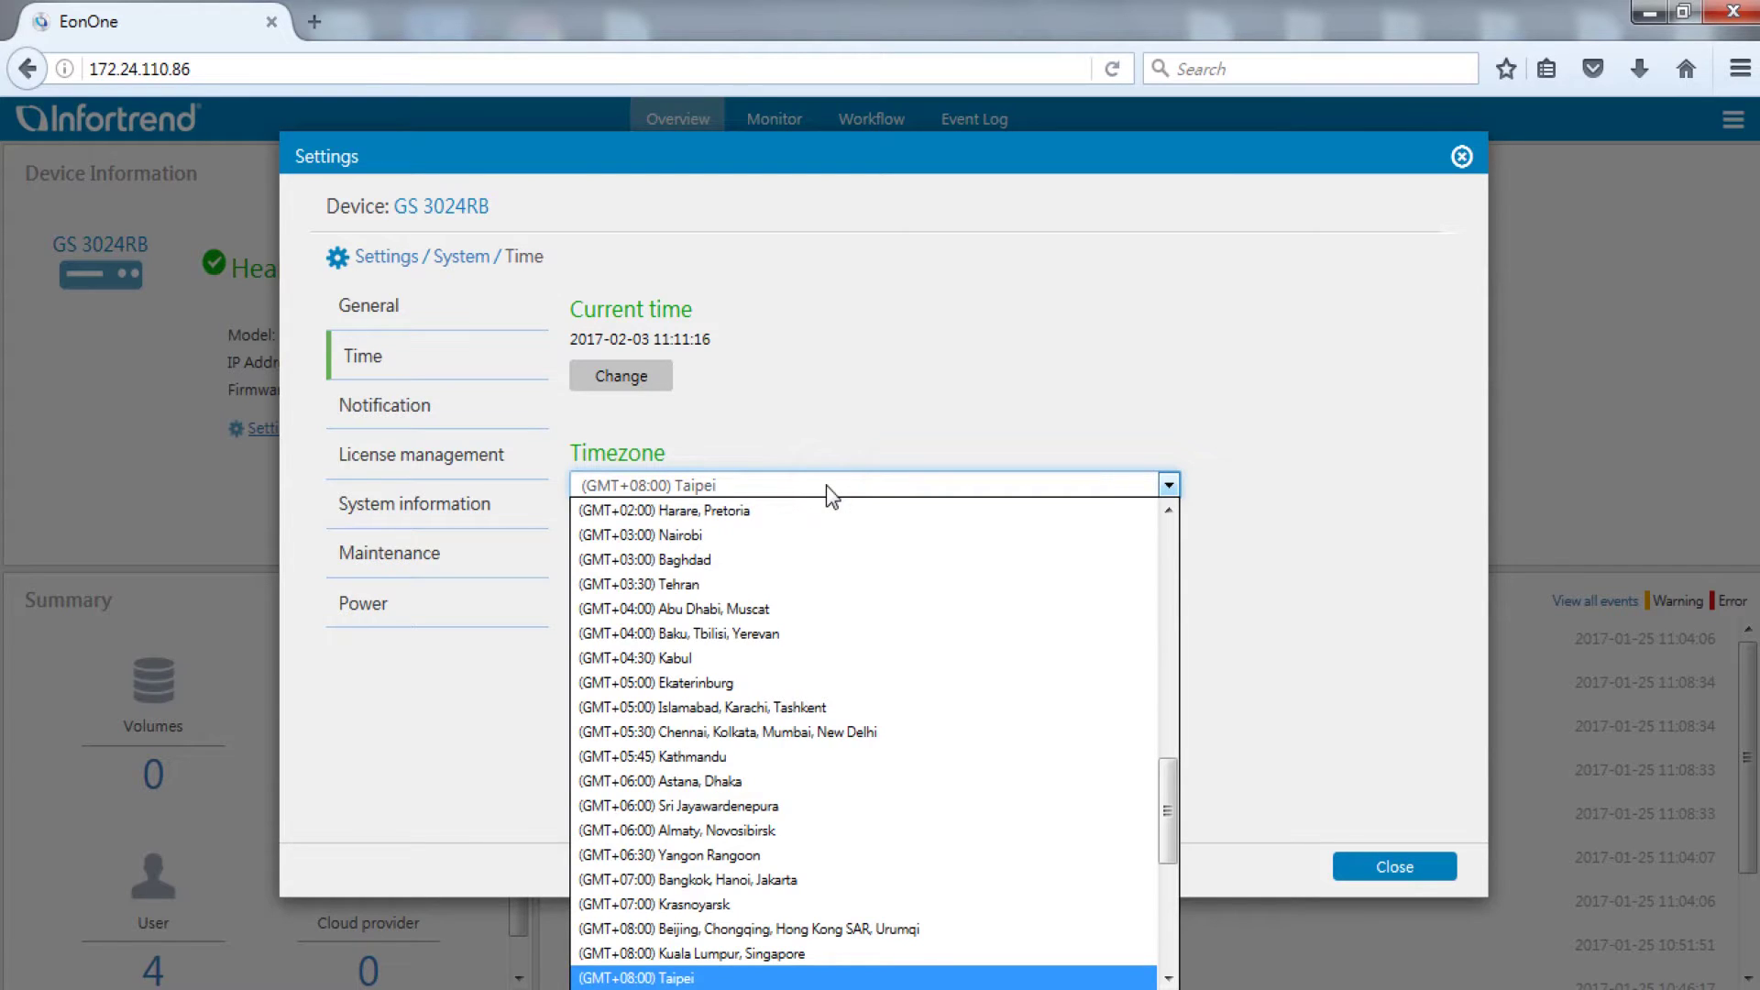
{"action": "left_click", "coordinate": [686, 979]}
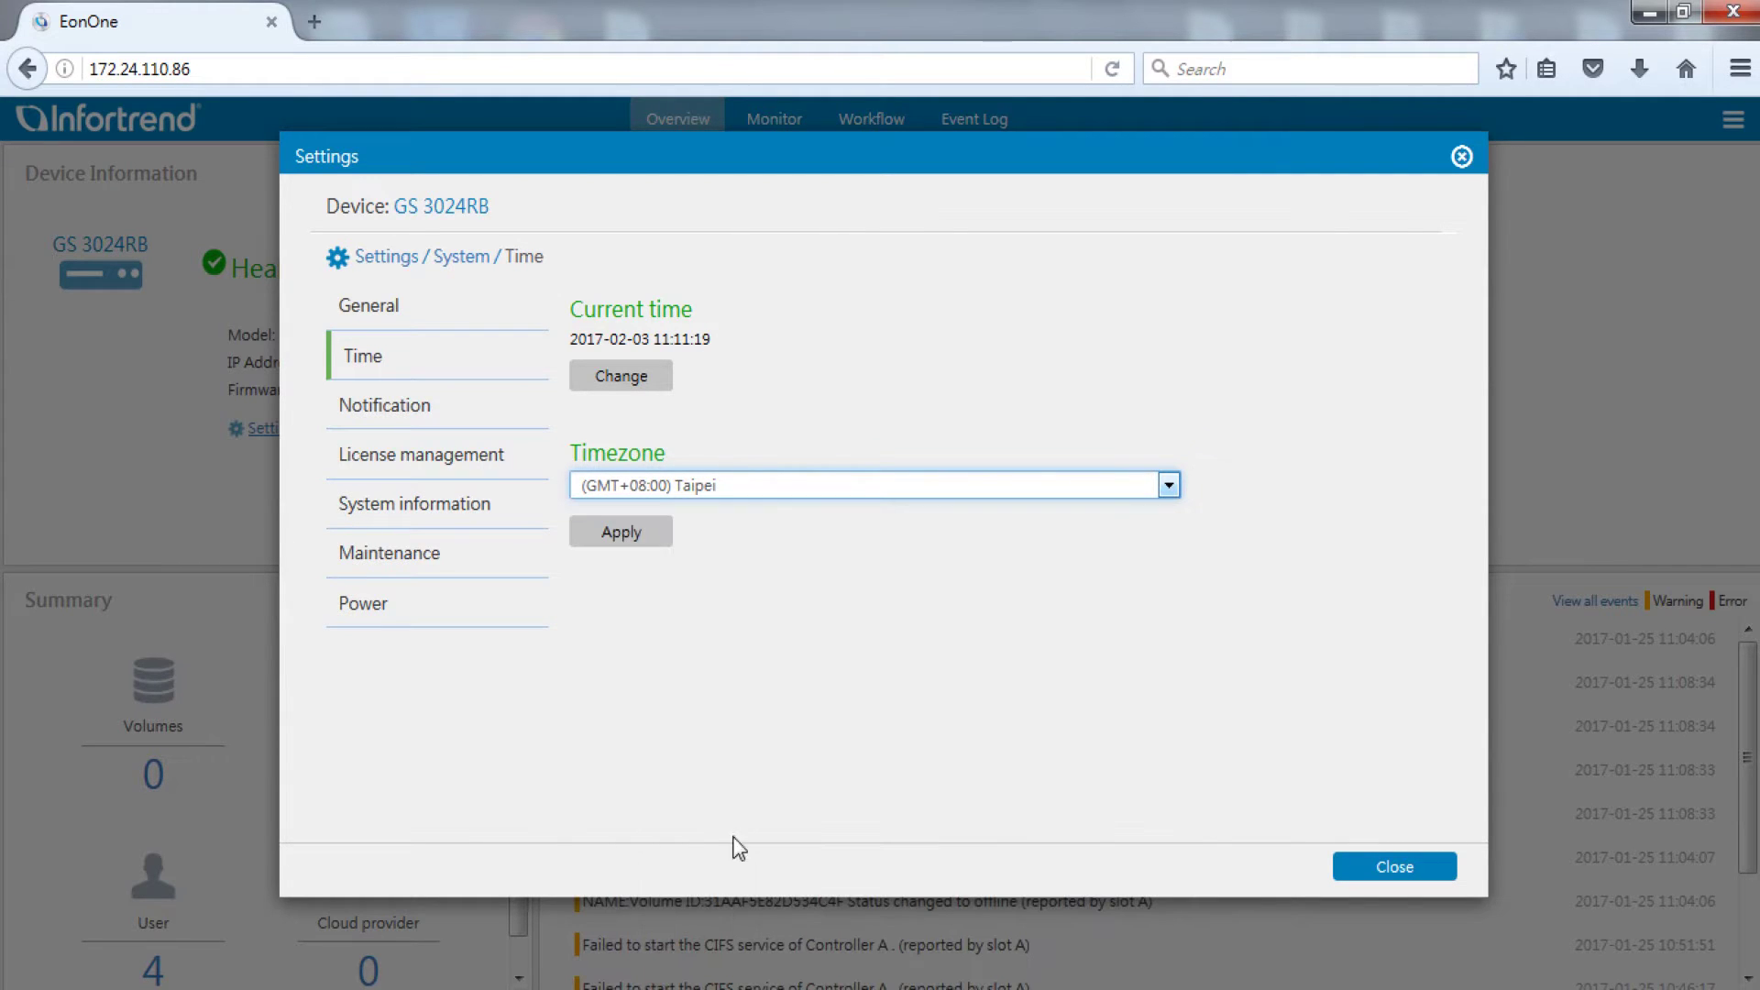
{"action": "left_click", "coordinate": [620, 541]}
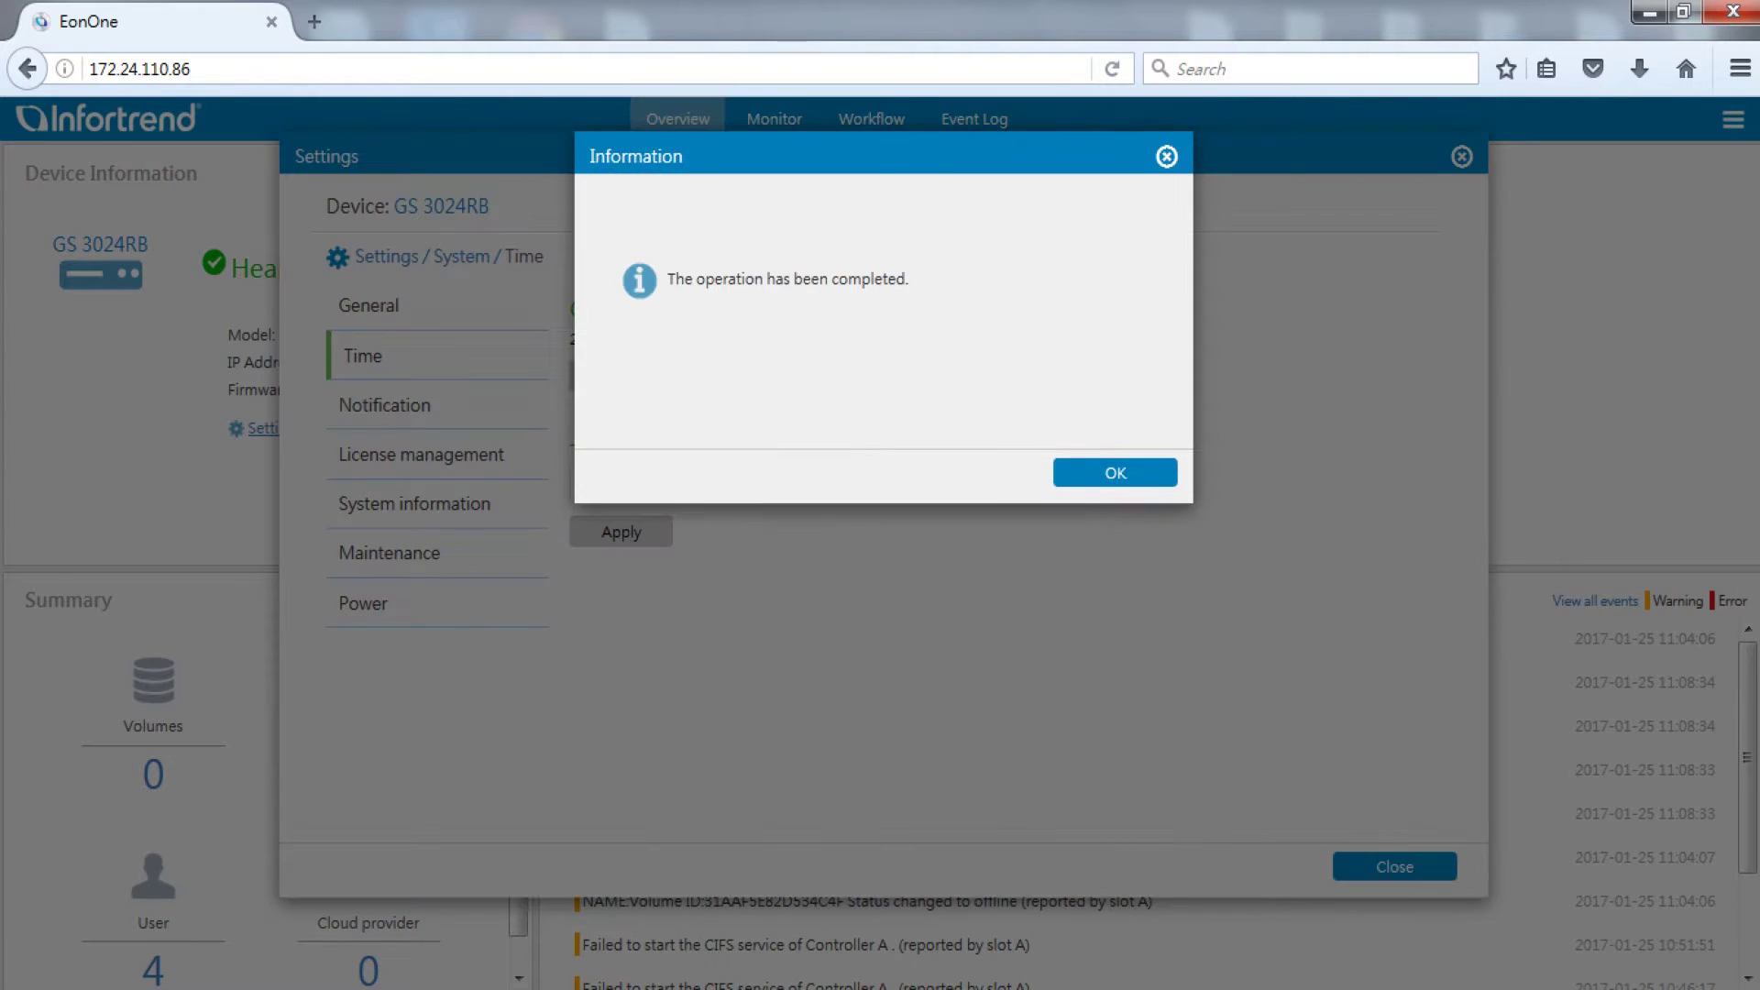
{"action": "left_click", "coordinate": [1073, 475]}
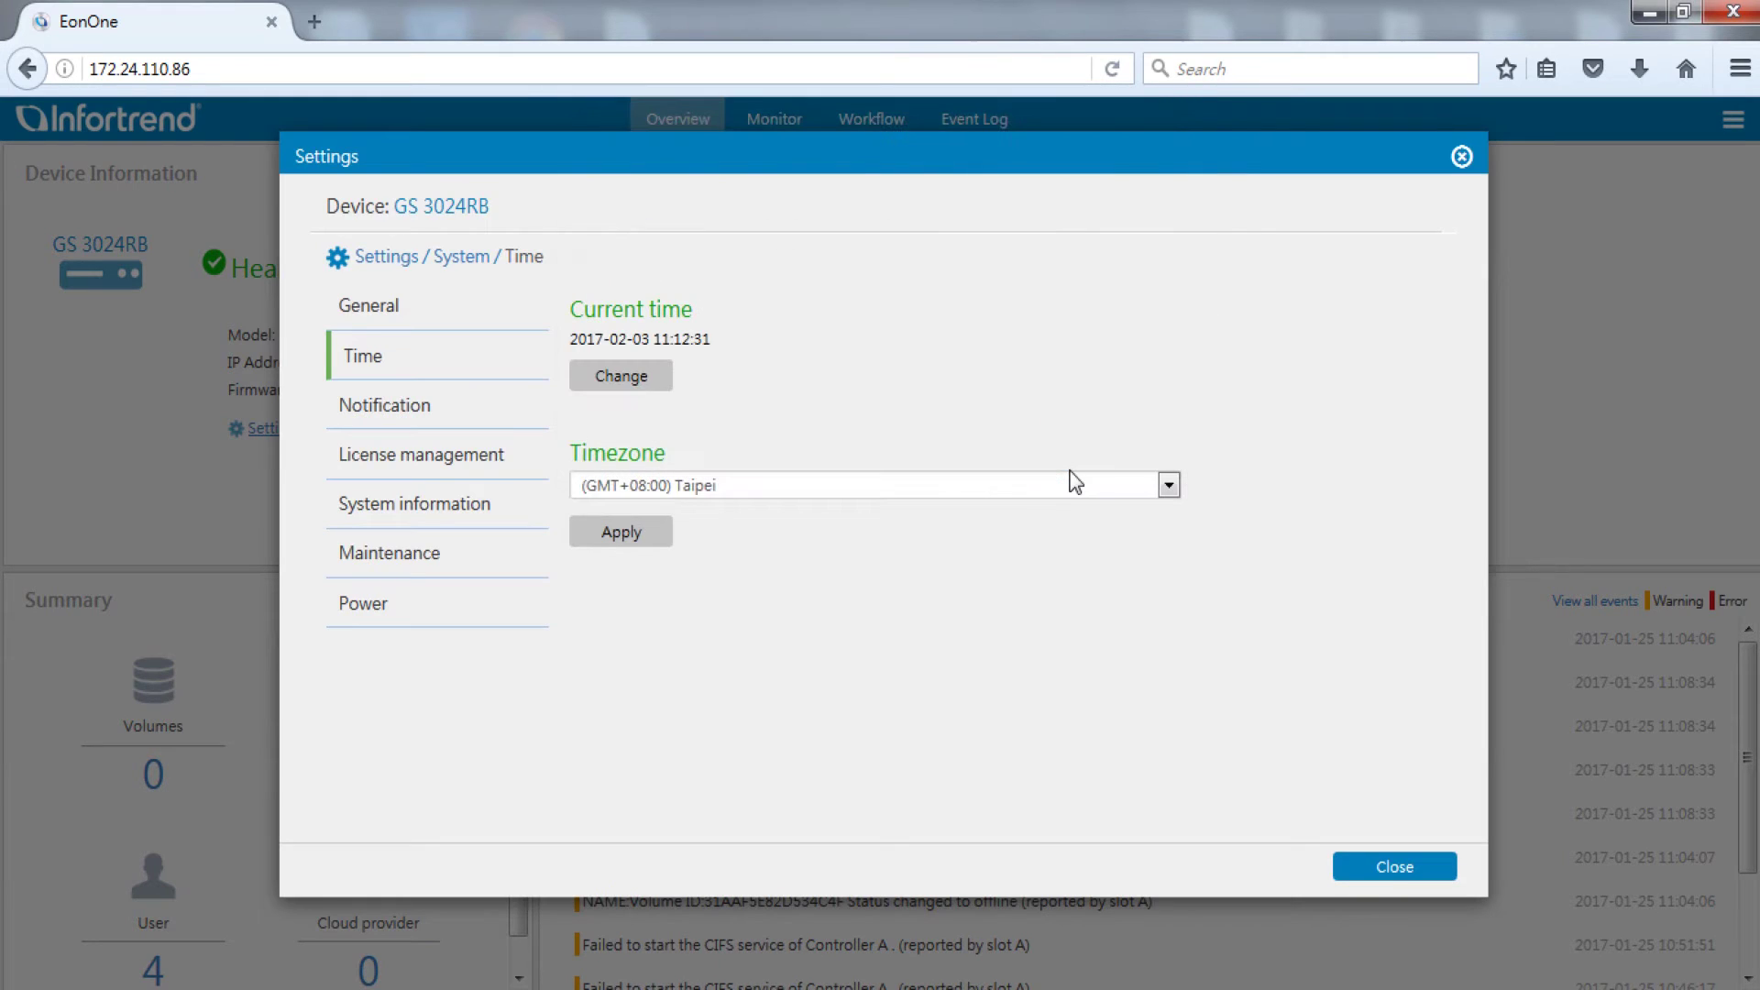
Use tock.stdtime.gov.tw as the network time server with a 2-hour polling period, and apply
{"action": "left_click", "coordinate": [660, 379]}
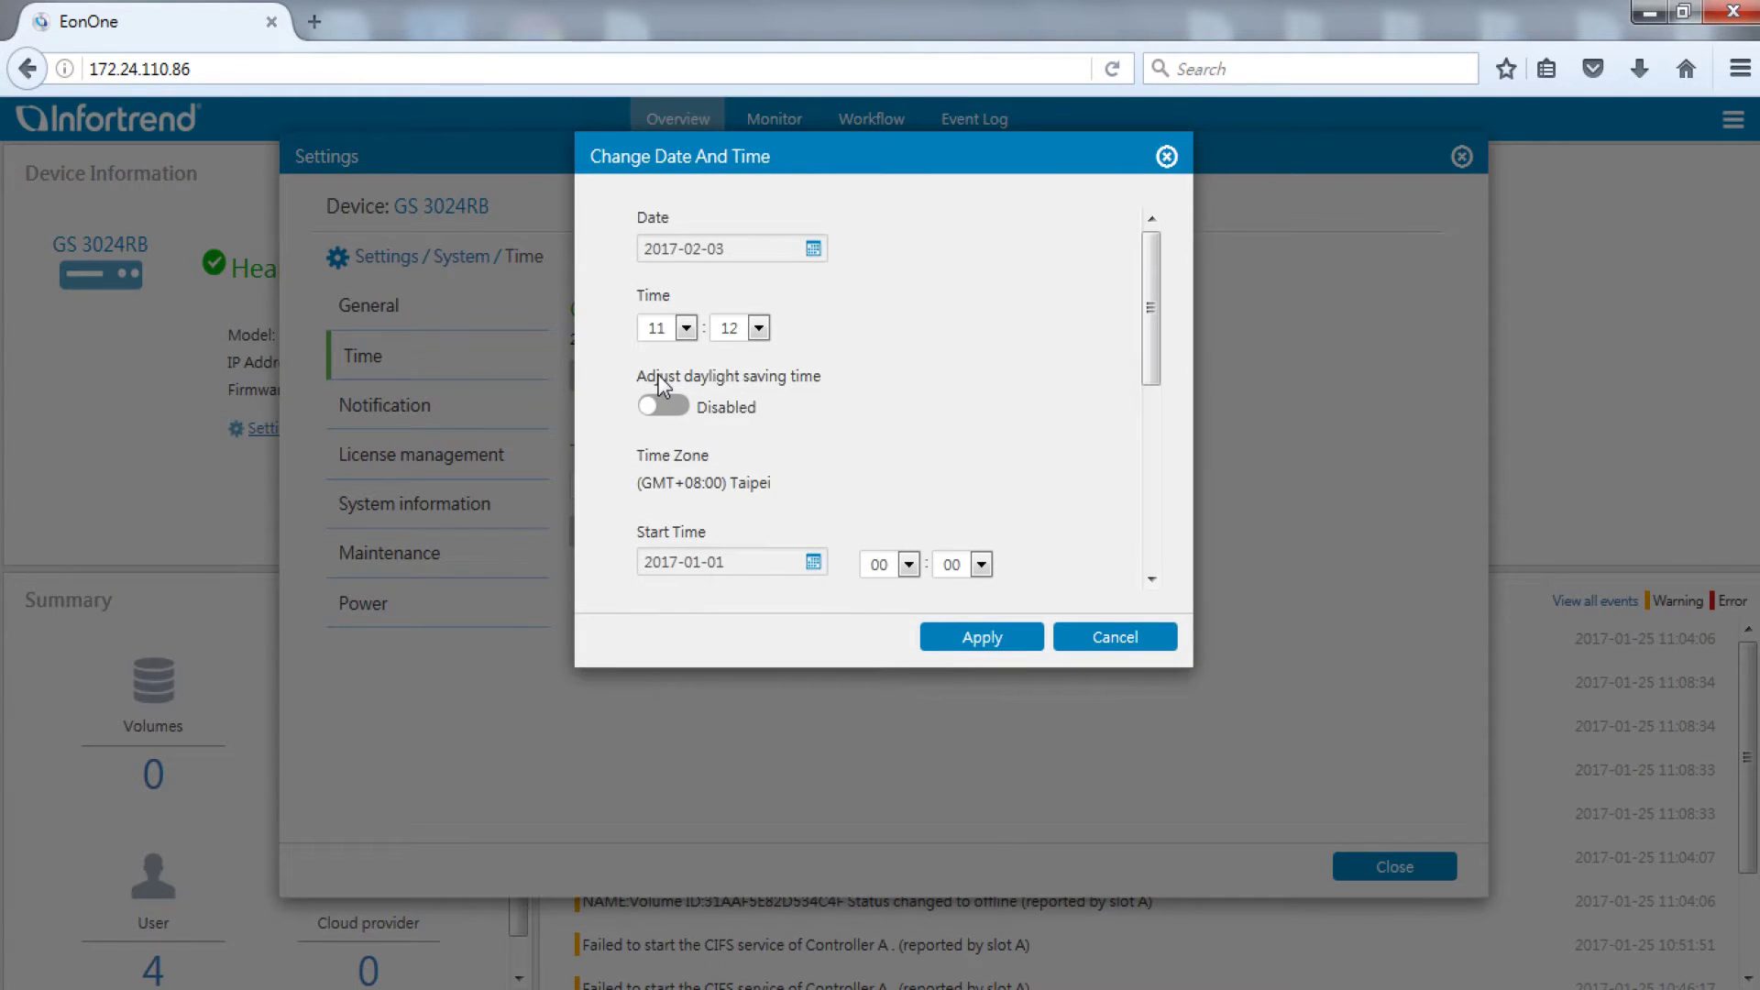
{"action": "left_click_drag", "start_coordinate": [1146, 321], "coordinate": [1153, 576]}
{"action": "left_click", "coordinate": [854, 498]}
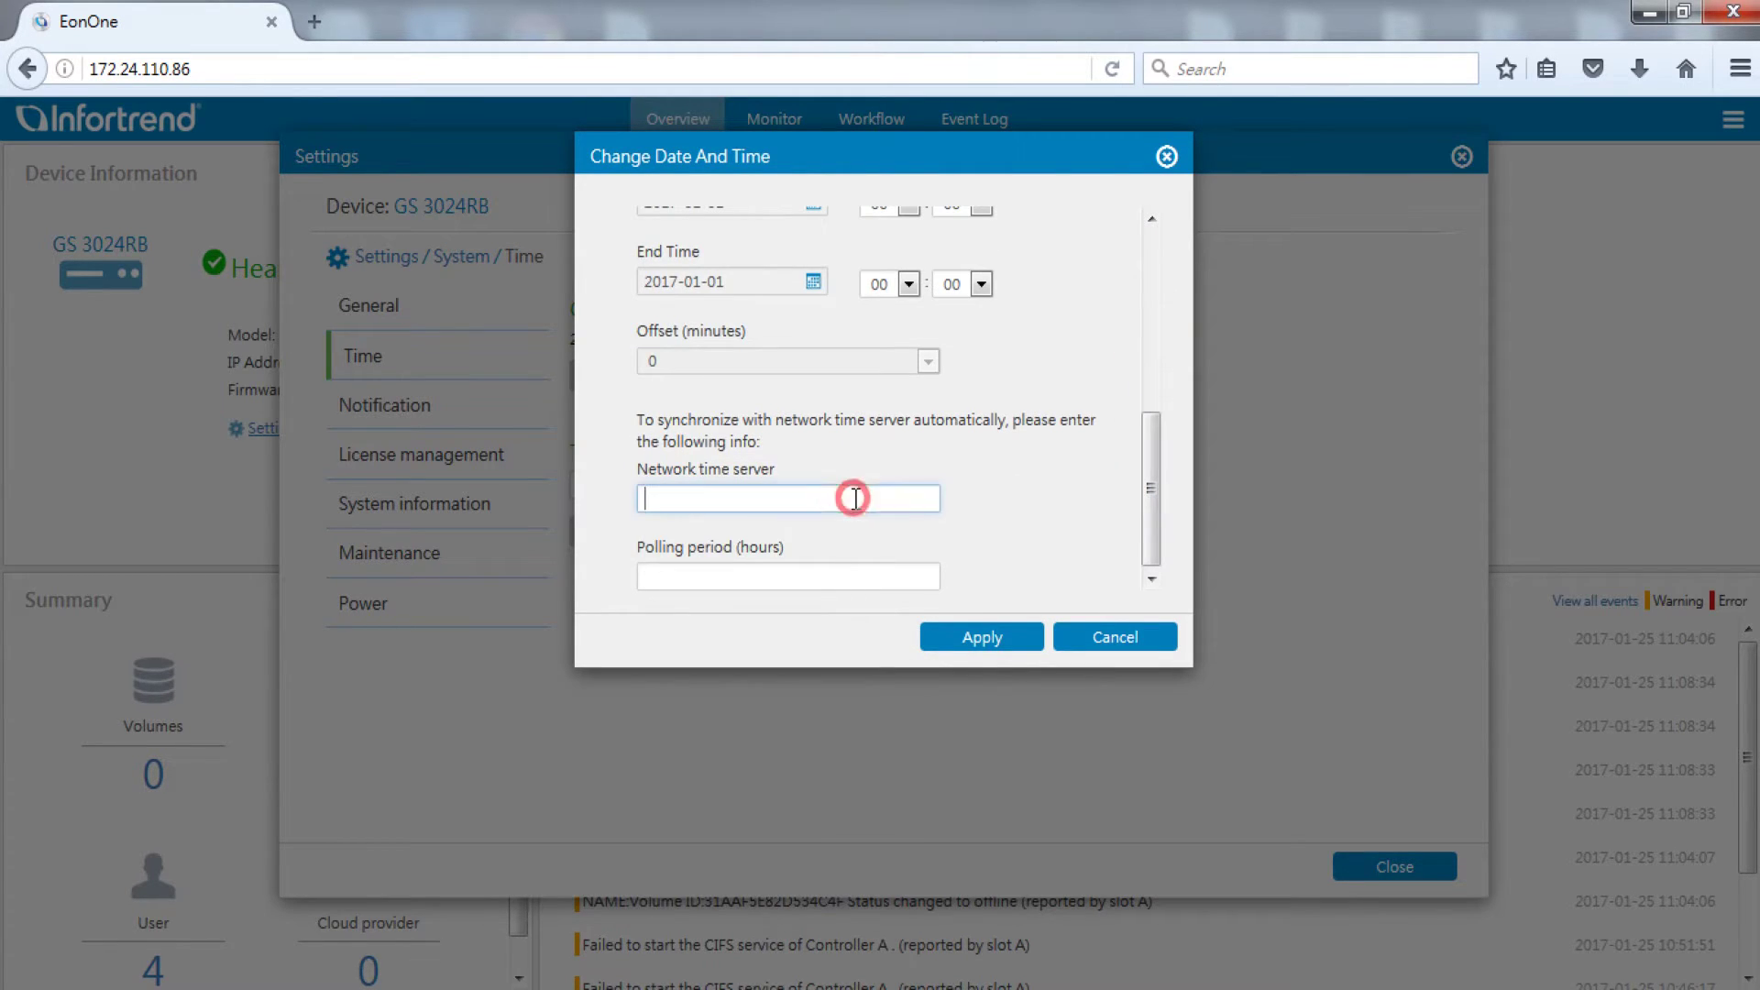
{"action": "type", "text": "tock.stdtime.gov.tw"}
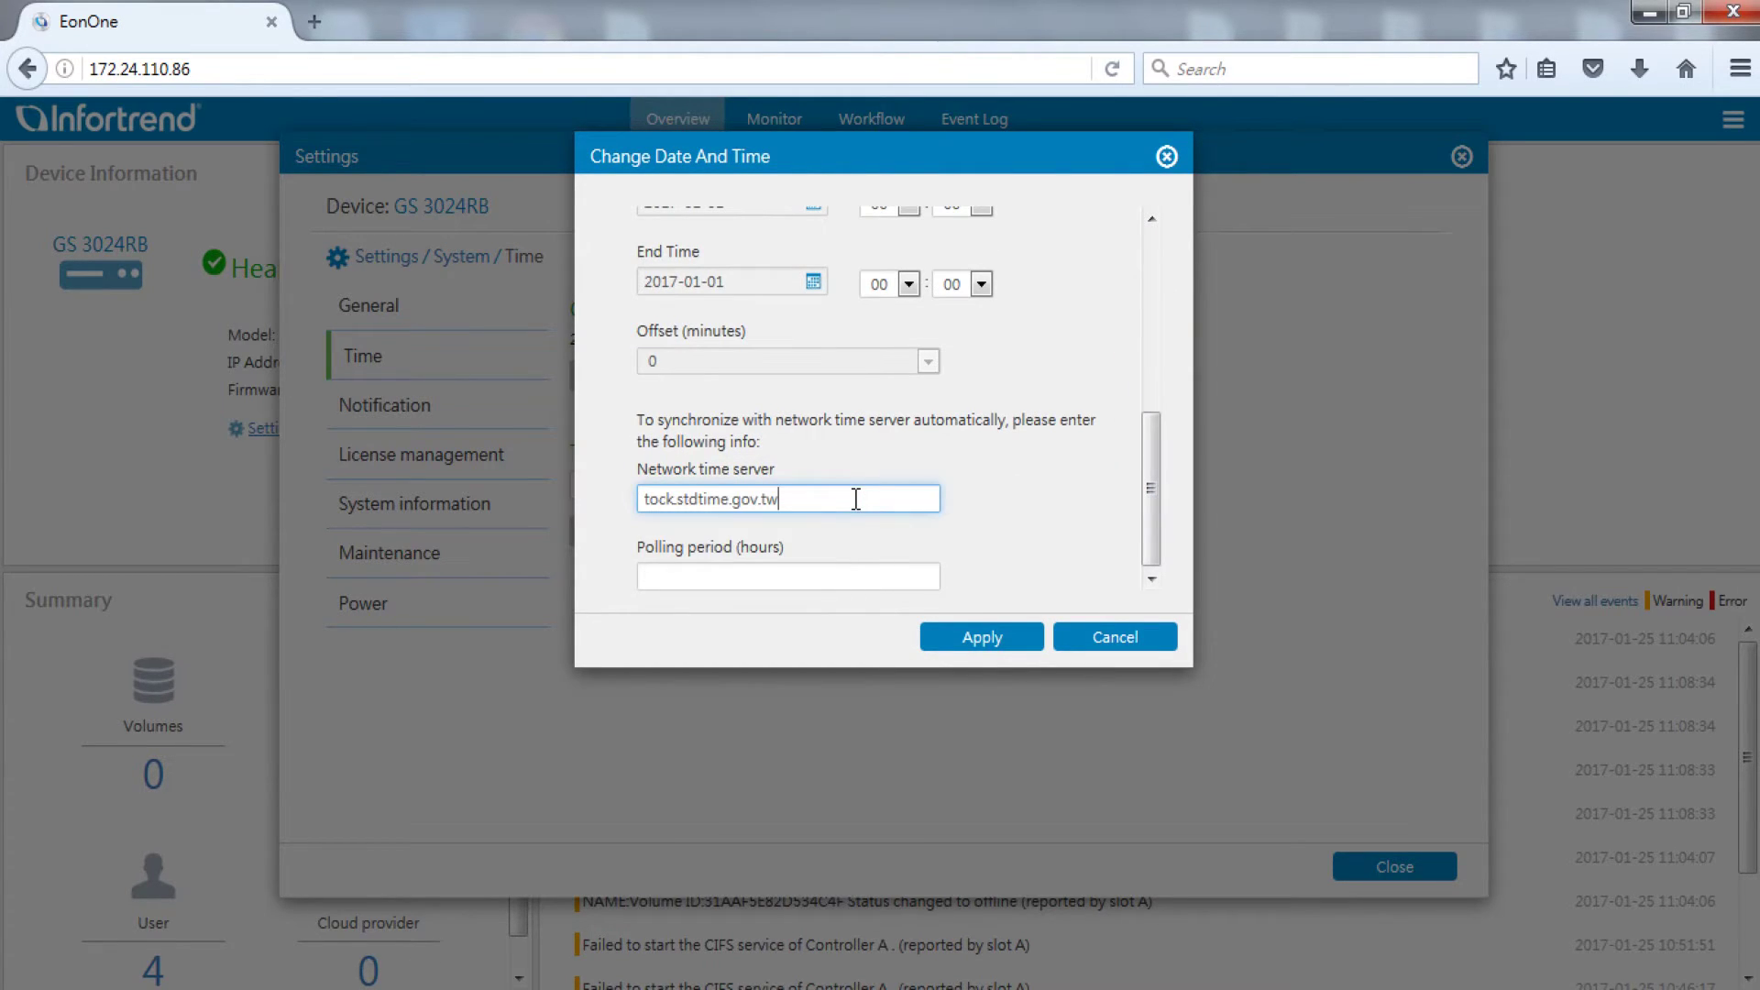
{"action": "left_click", "coordinate": [827, 576]}
{"action": "type", "text": "2"}
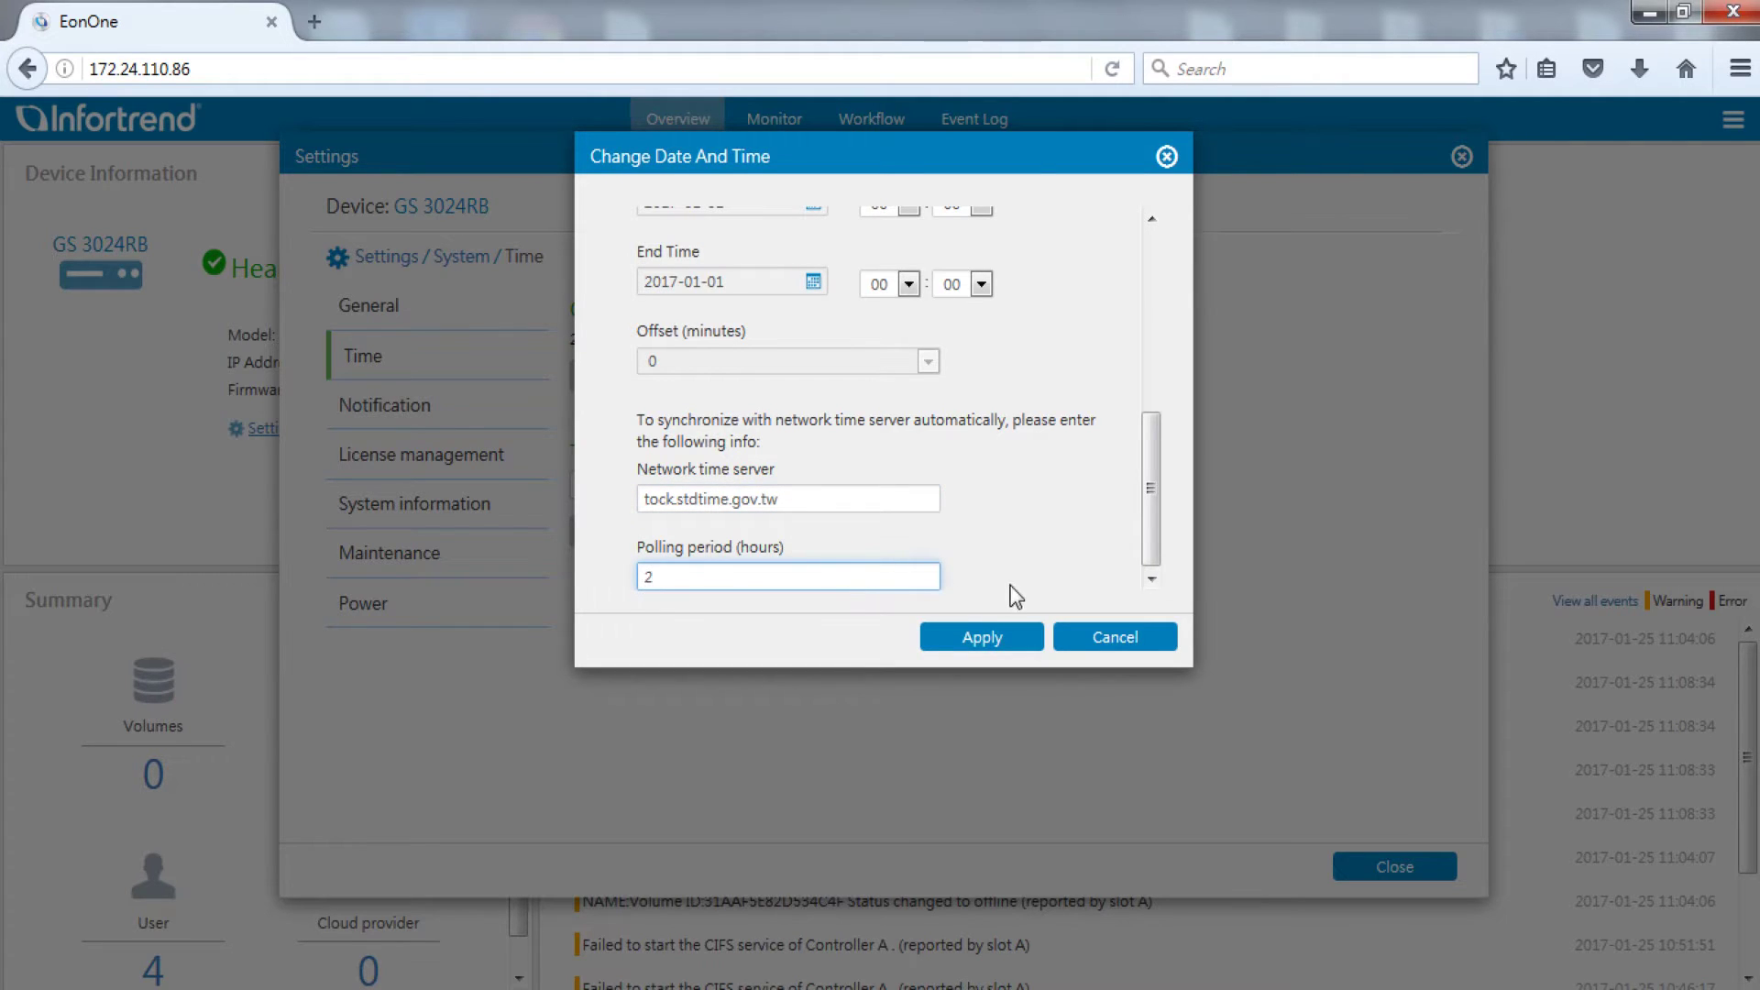
{"action": "left_click", "coordinate": [1020, 635]}
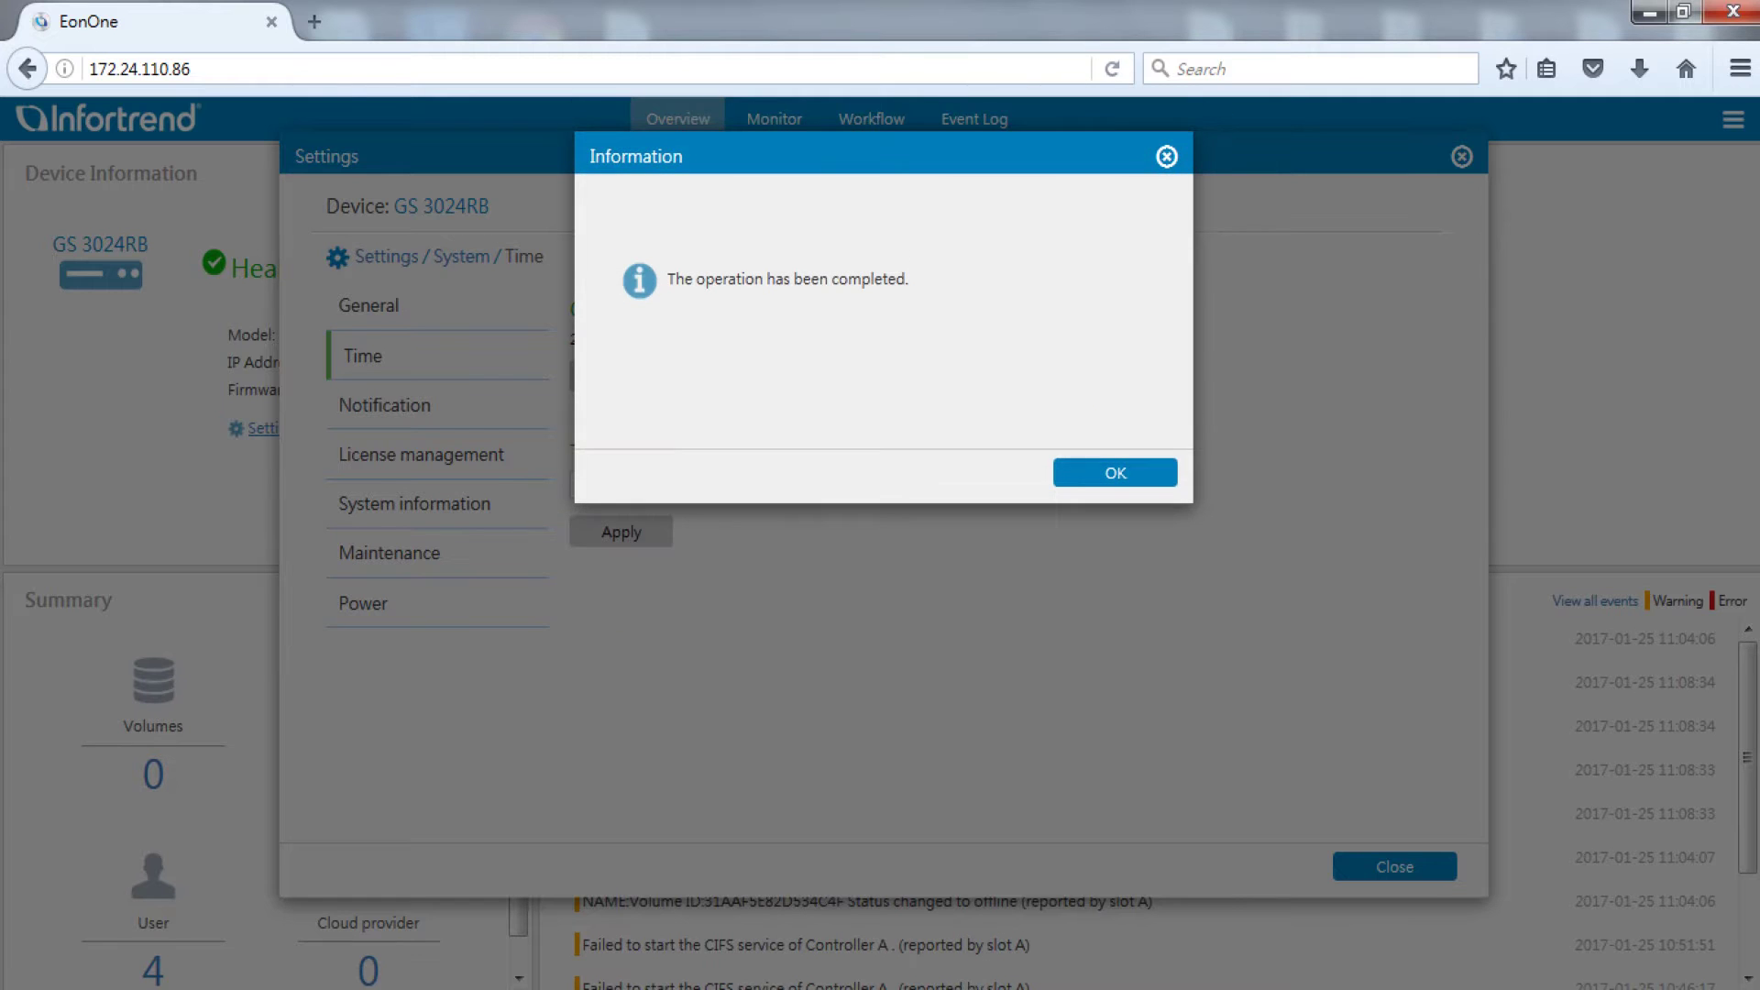
{"action": "left_click", "coordinate": [1152, 469]}
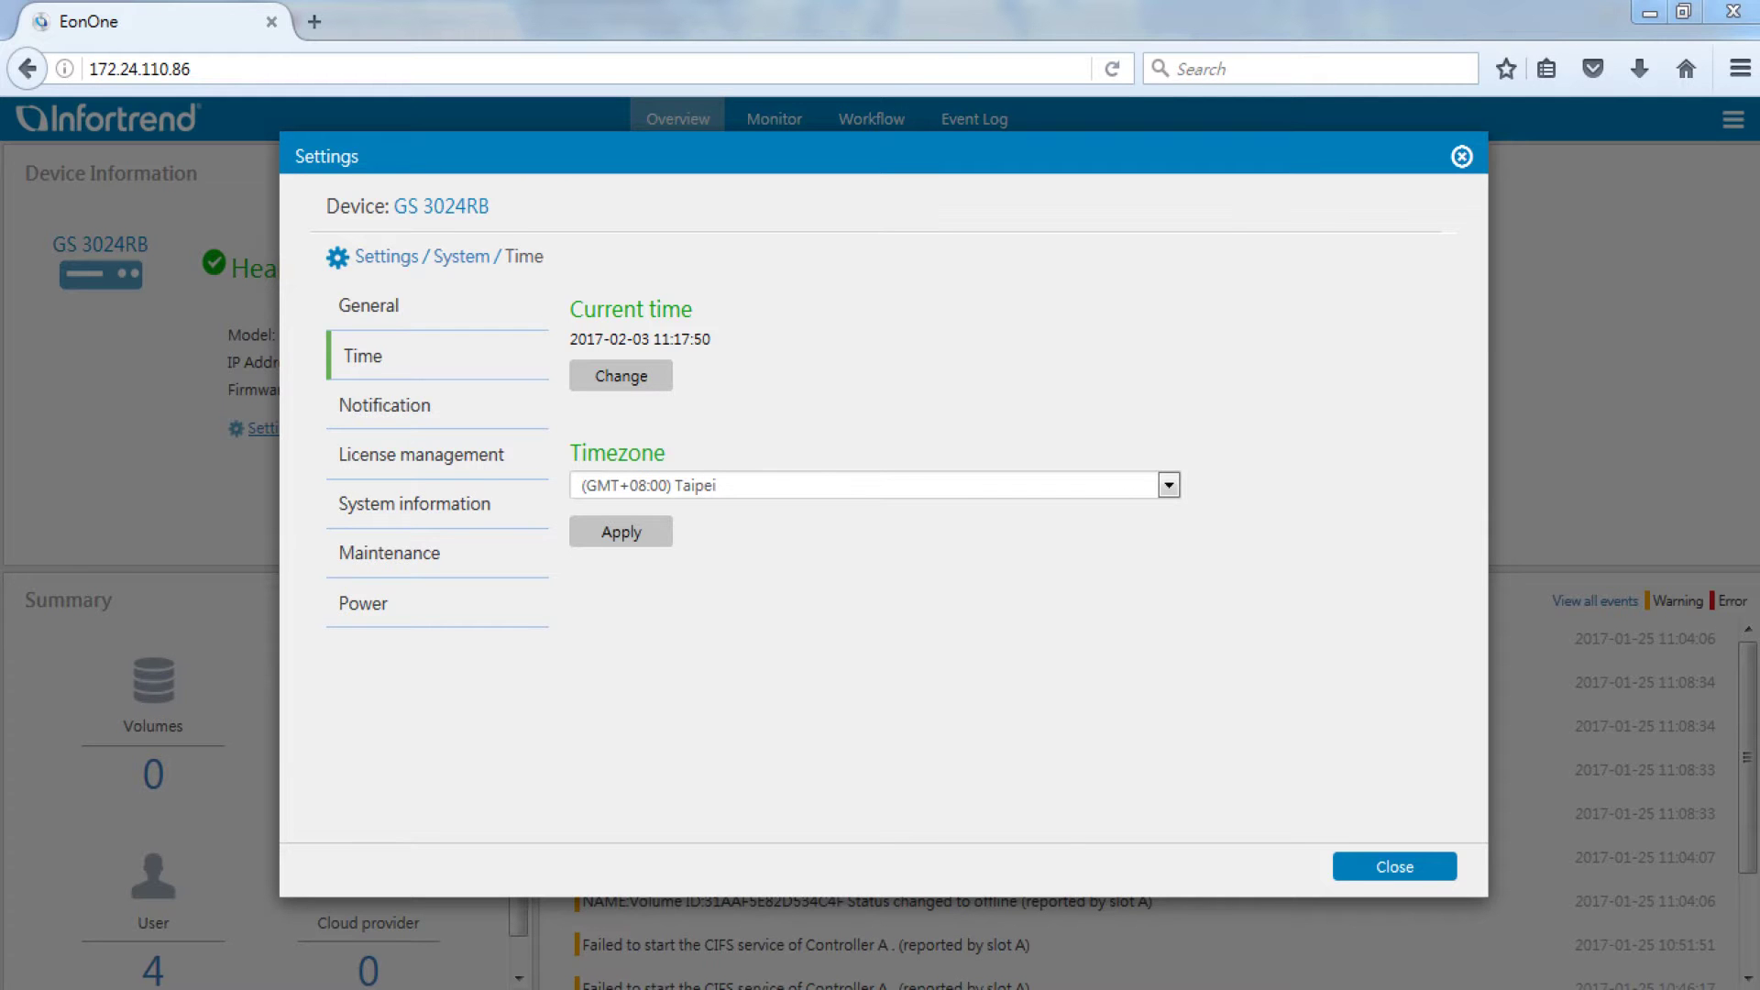
Inspect Channel 2's host channel settings under Channel & Network, then go back to the settings categories
{"action": "left_click", "coordinate": [389, 258]}
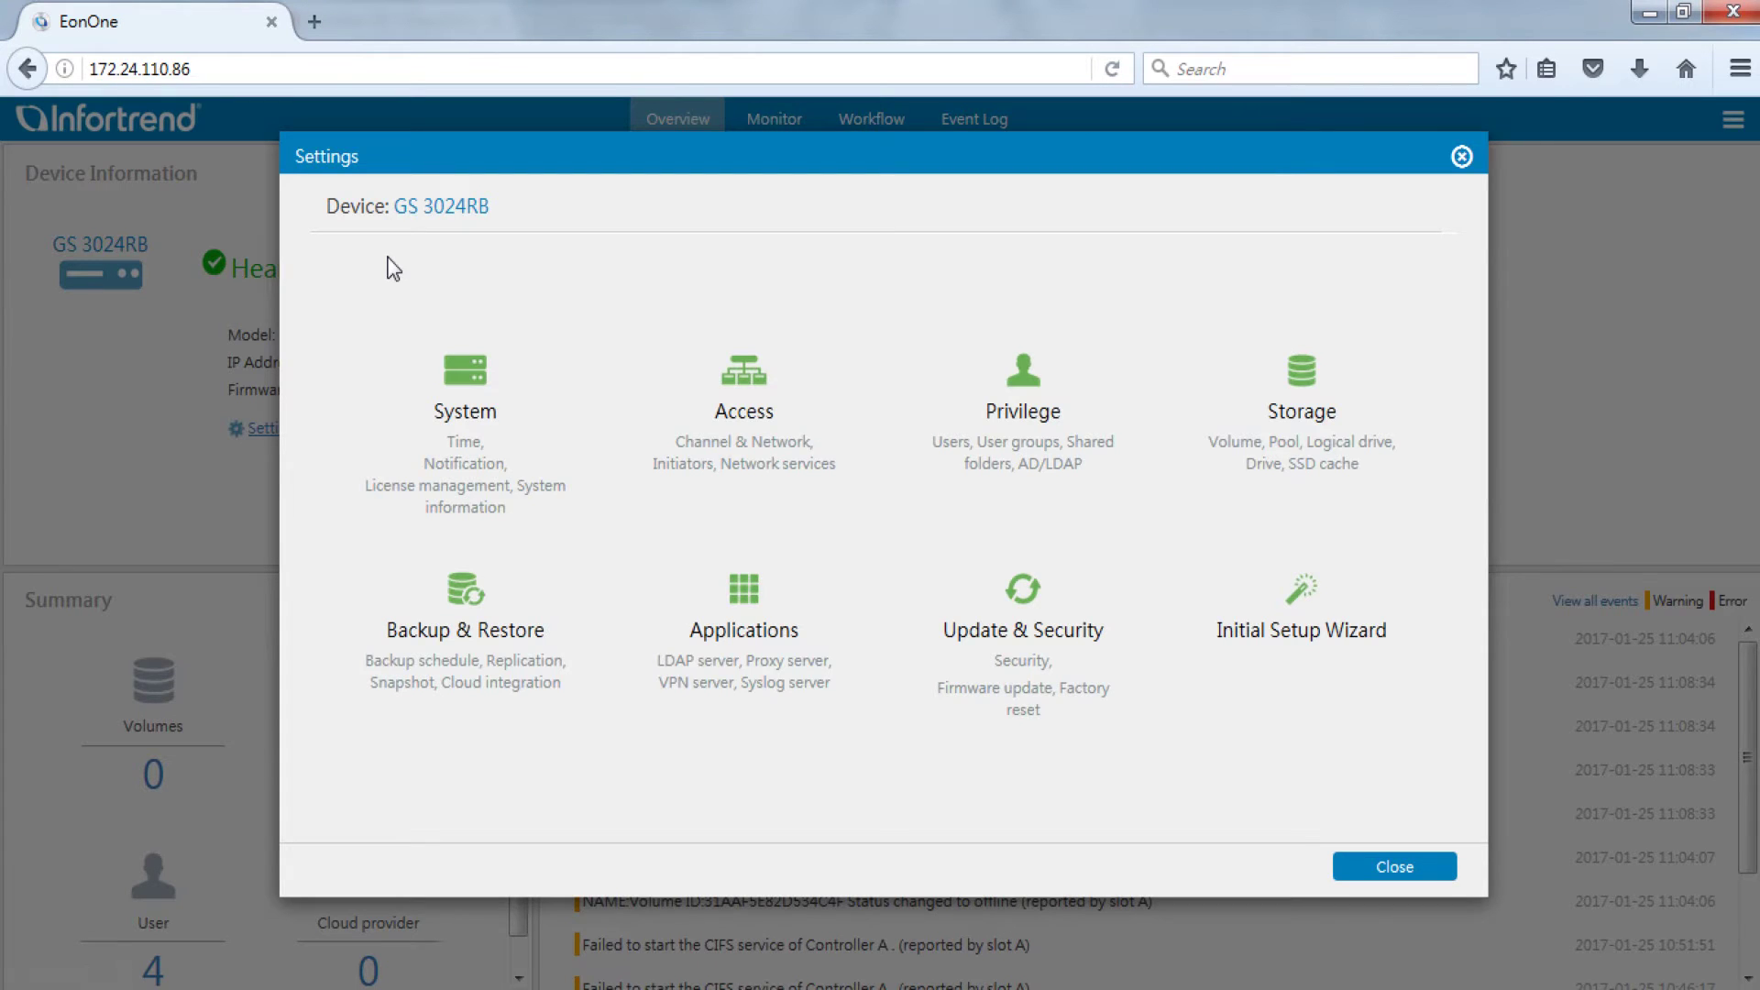
{"action": "left_click", "coordinate": [819, 411]}
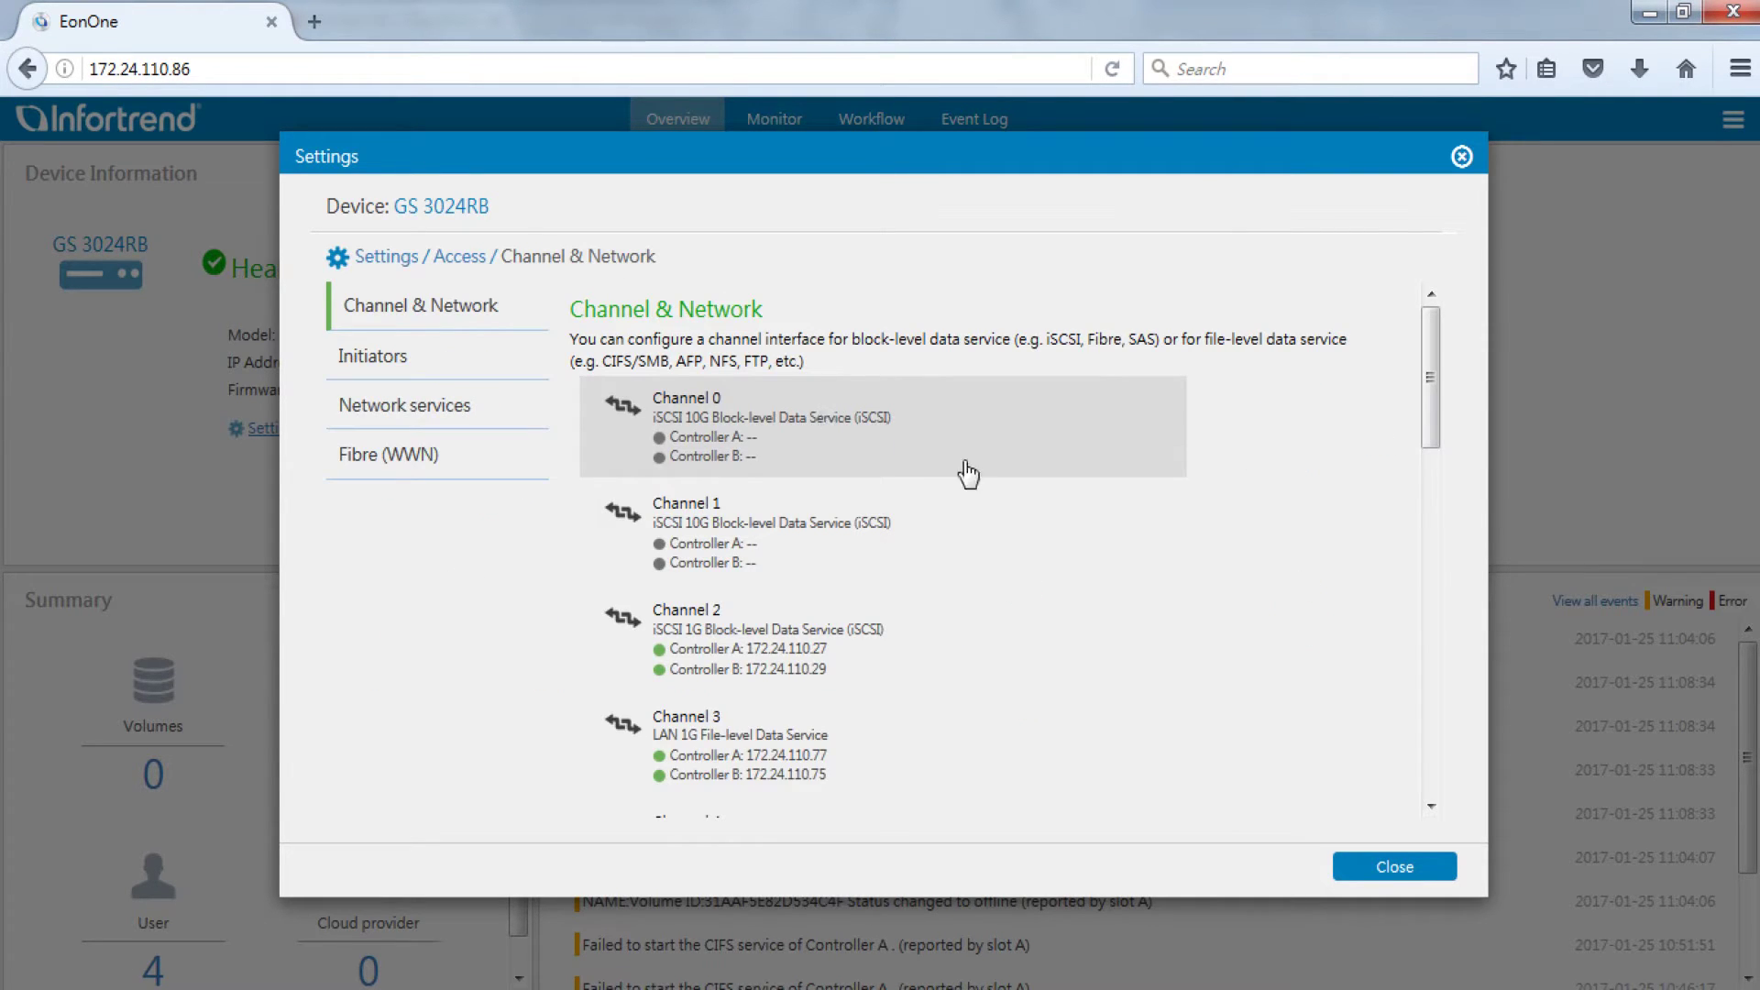
{"action": "left_click", "coordinate": [950, 667]}
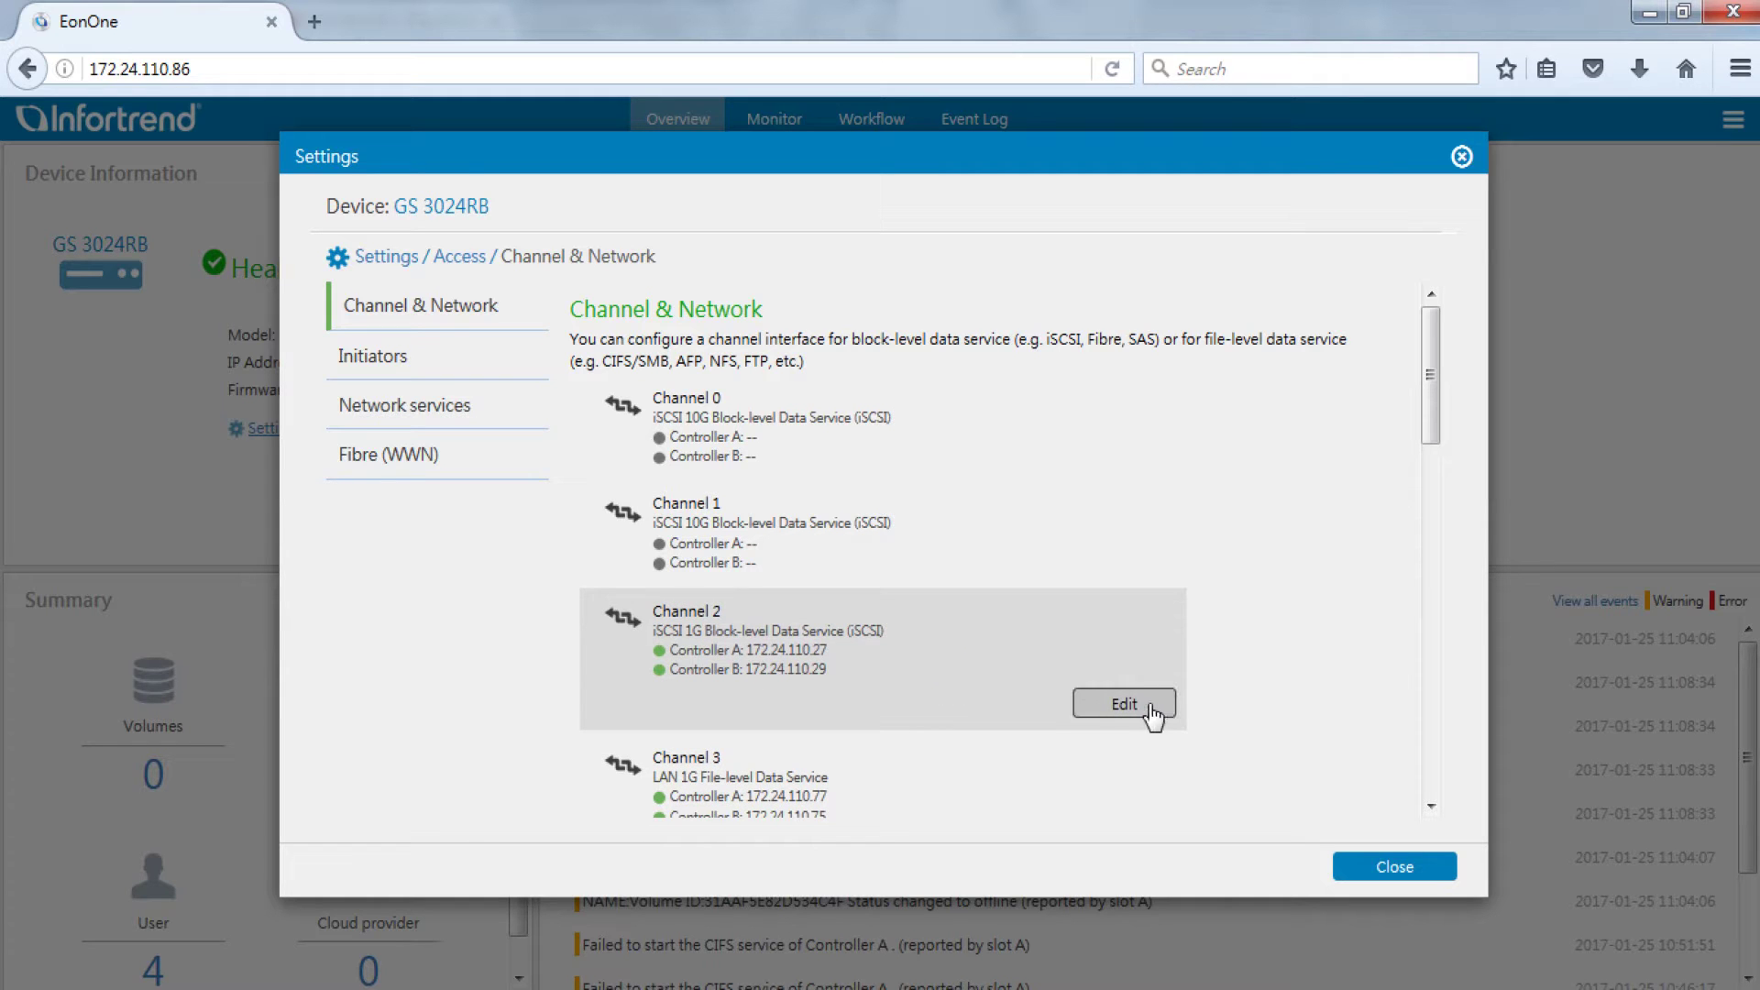
{"action": "left_click", "coordinate": [1150, 708]}
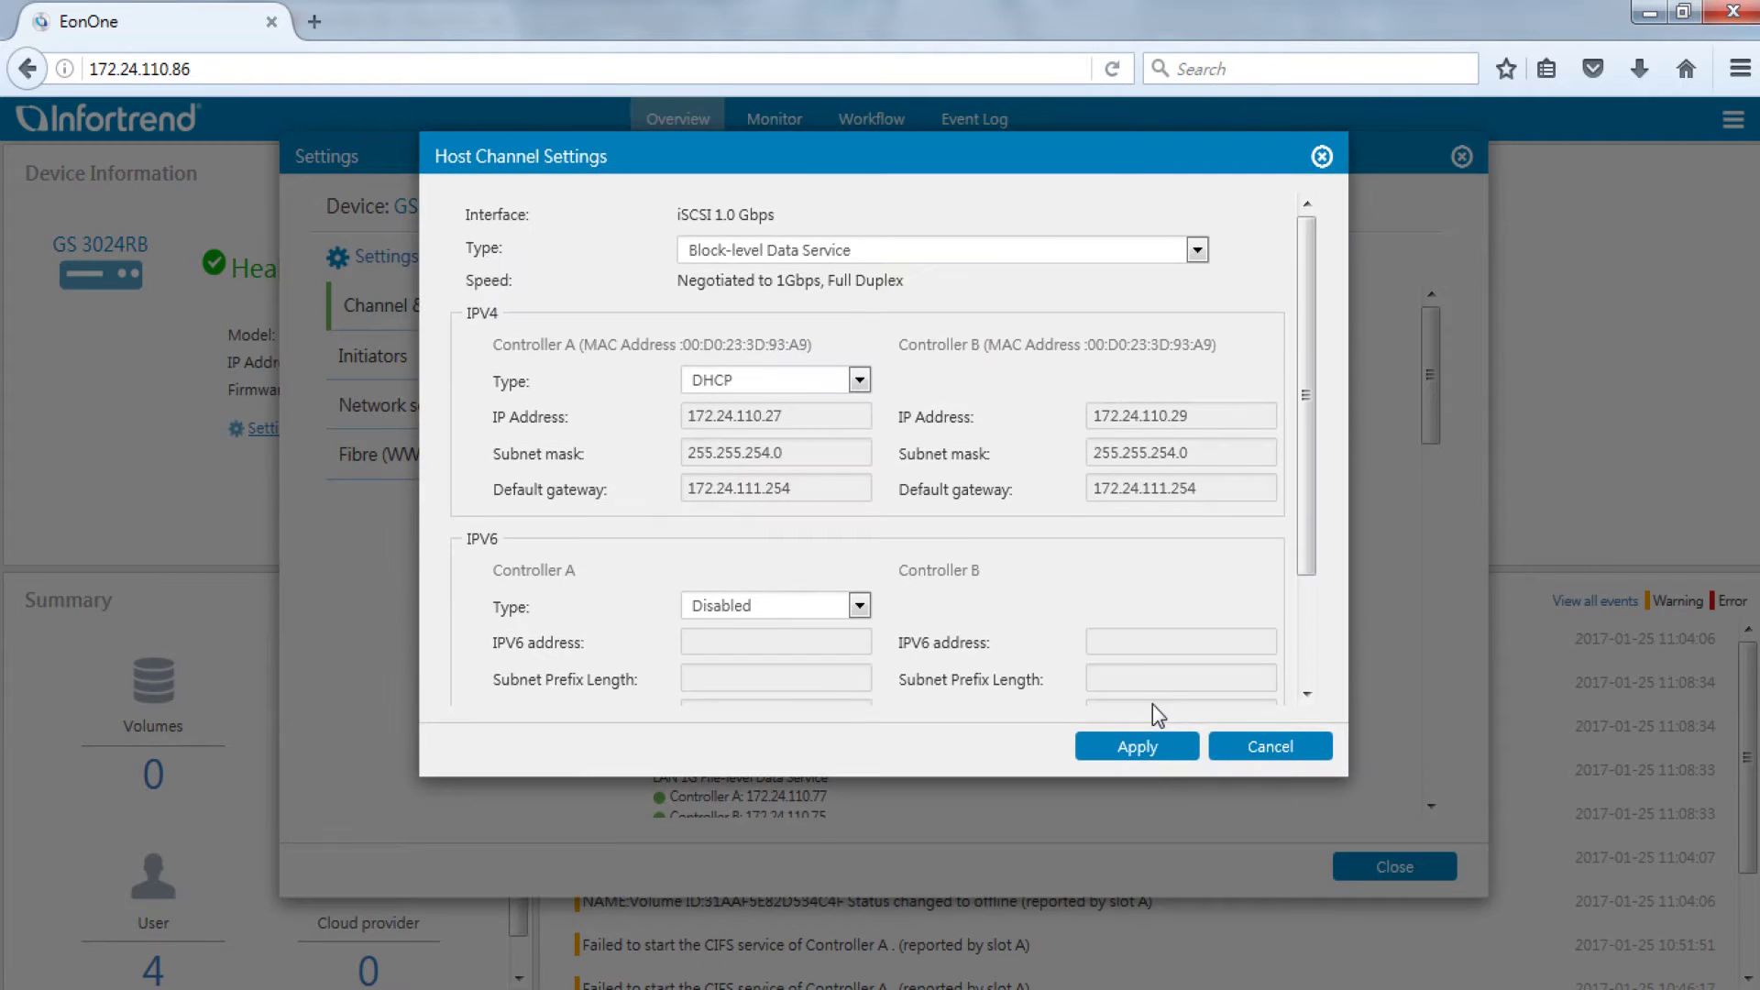
{"action": "left_click", "coordinate": [1160, 250]}
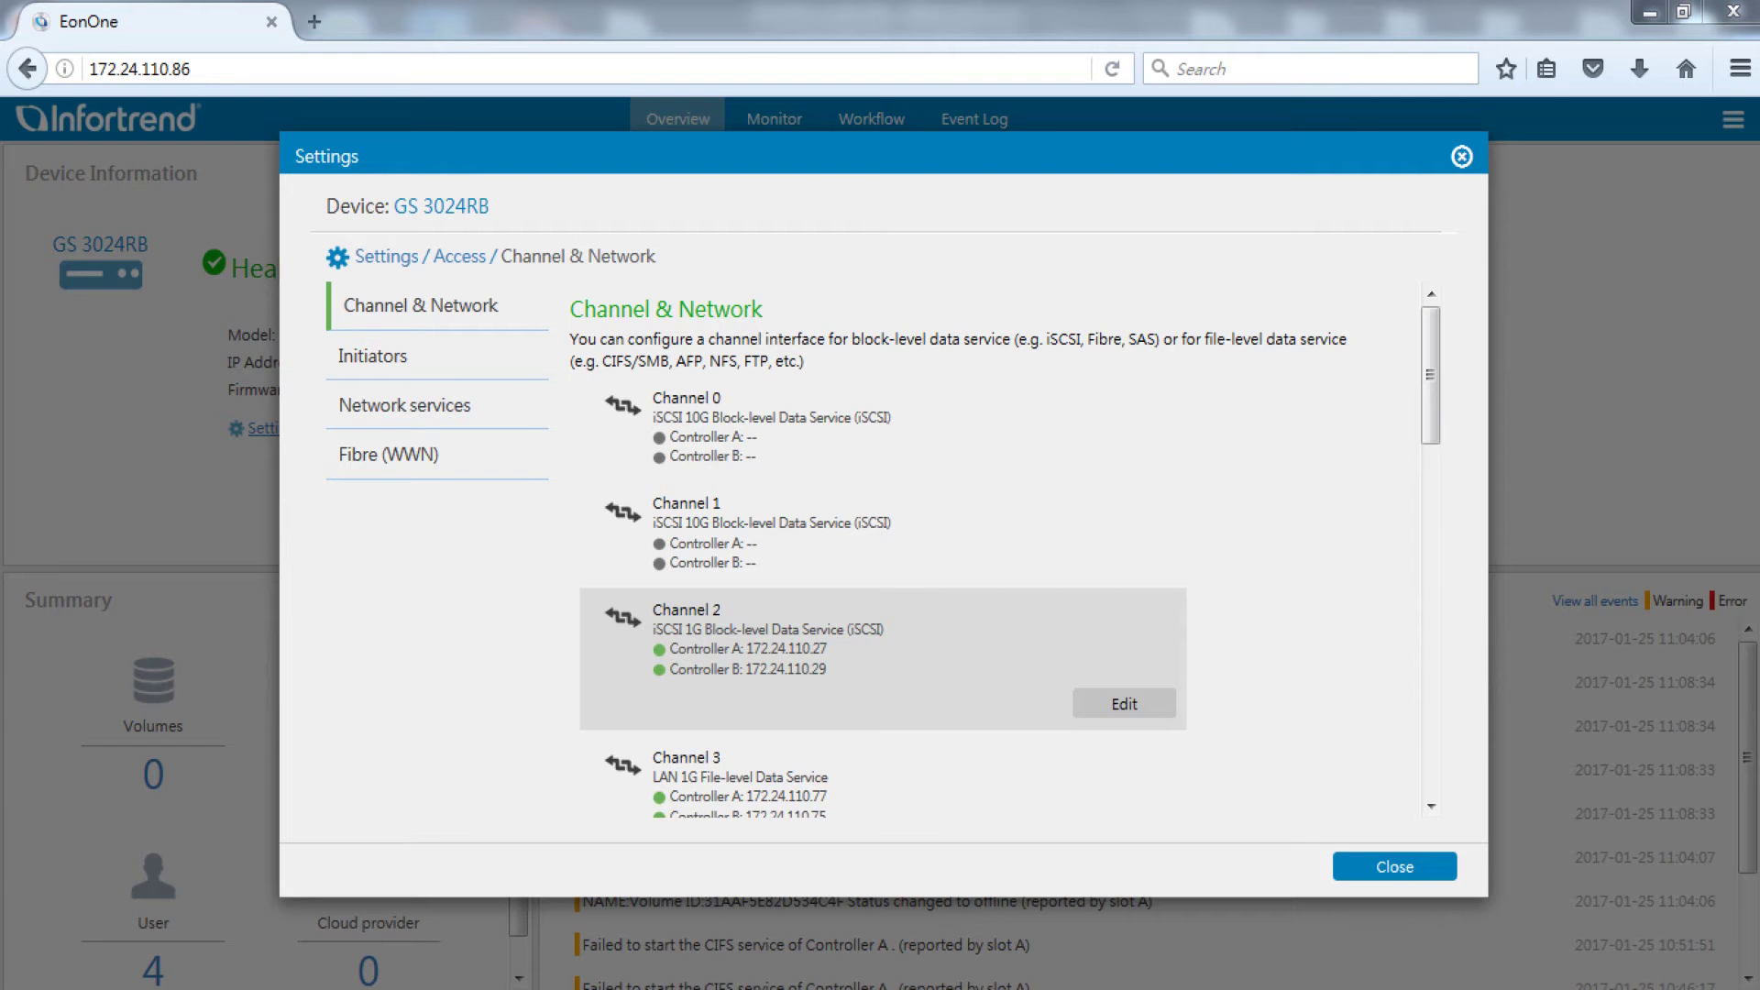
{"action": "left_click", "coordinate": [377, 257]}
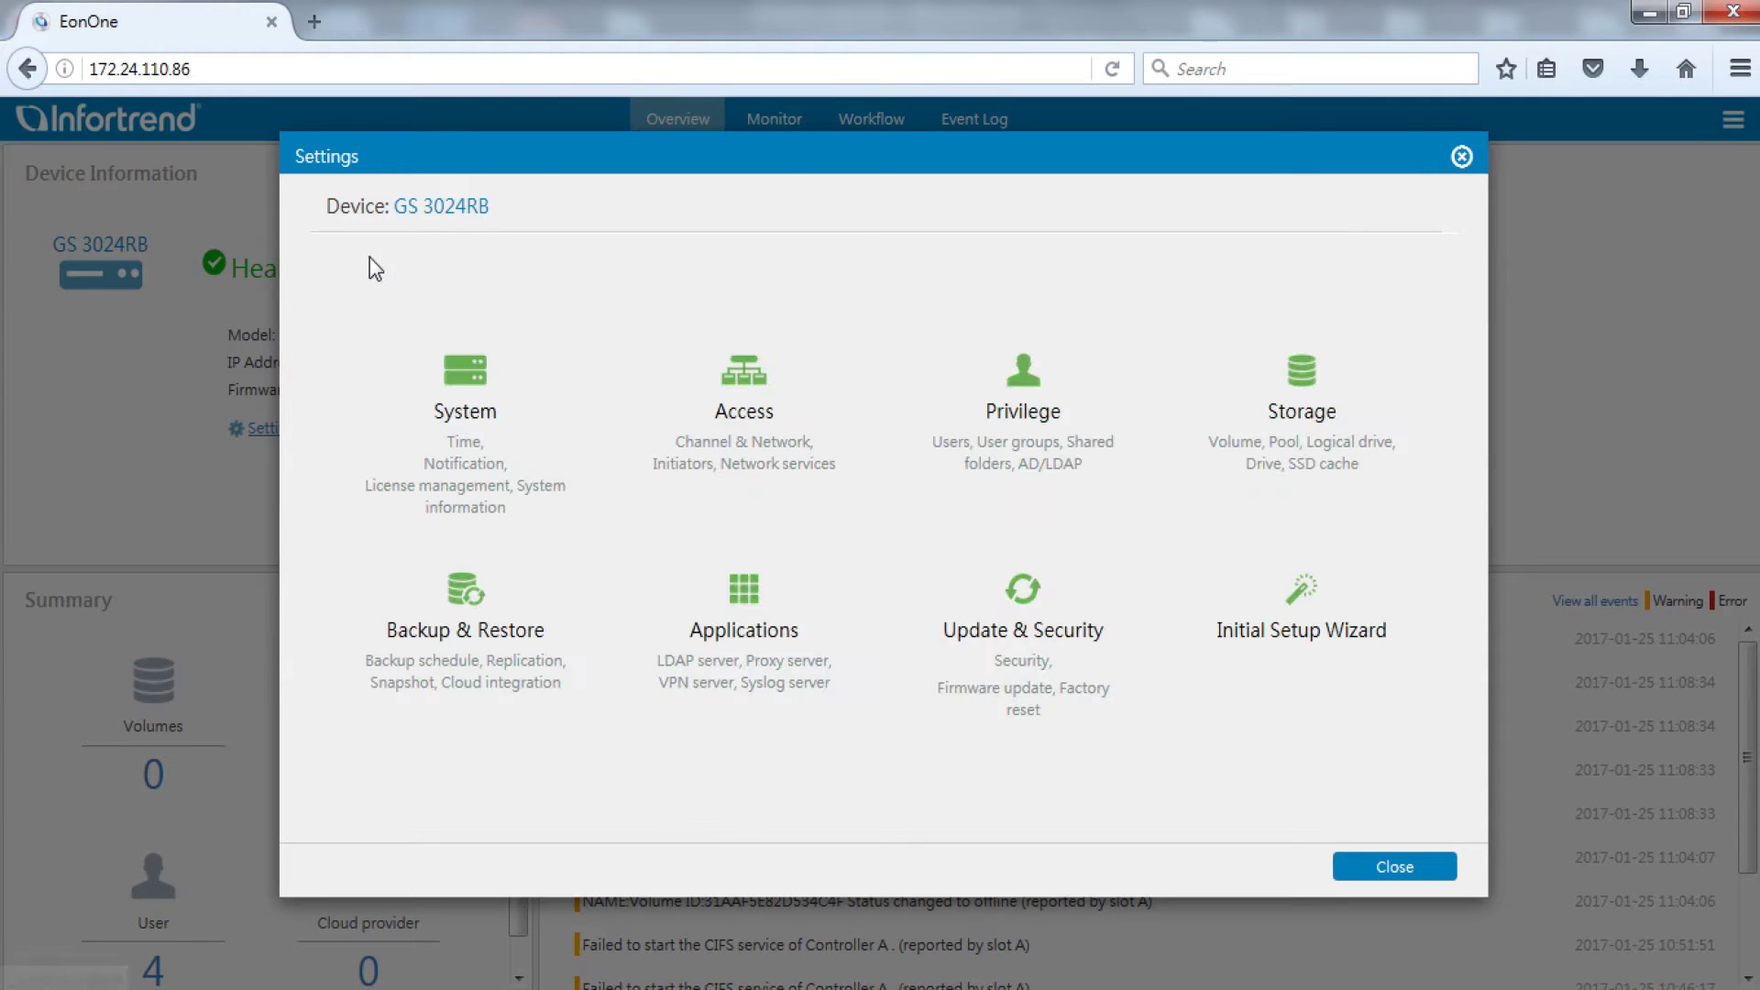
Start the Add Pool wizard from Storage > Pool
{"action": "left_click", "coordinate": [1368, 415]}
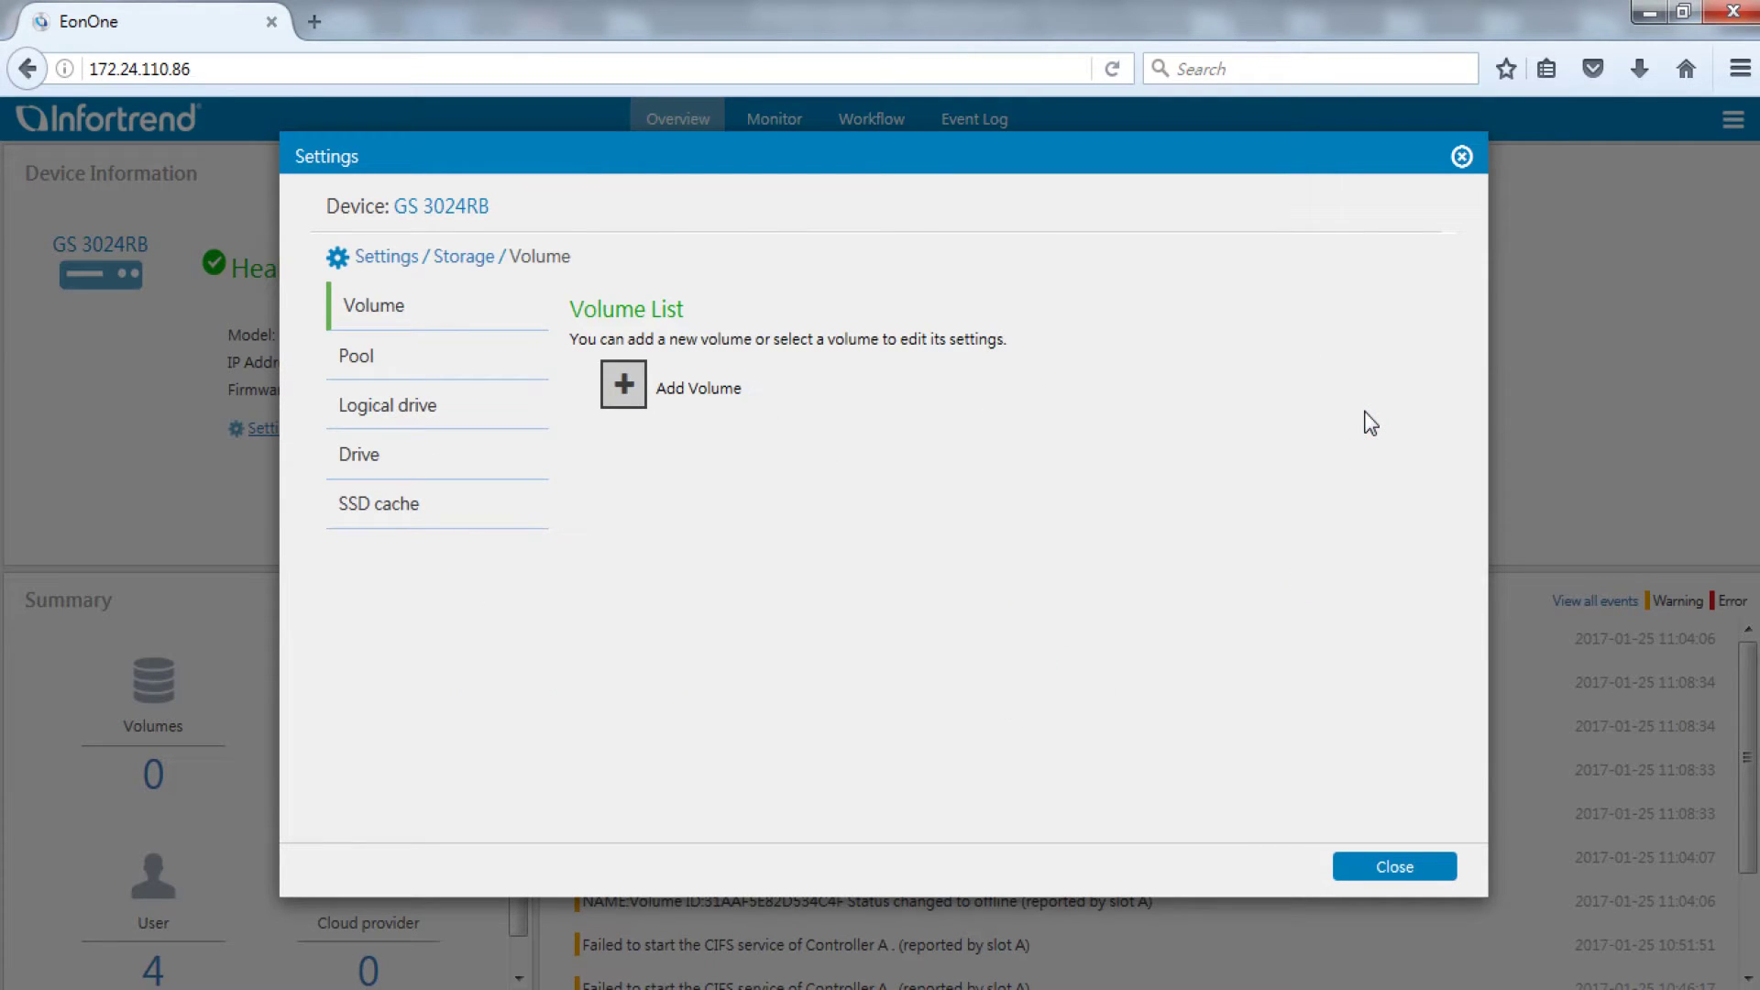
{"action": "left_click", "coordinate": [477, 367]}
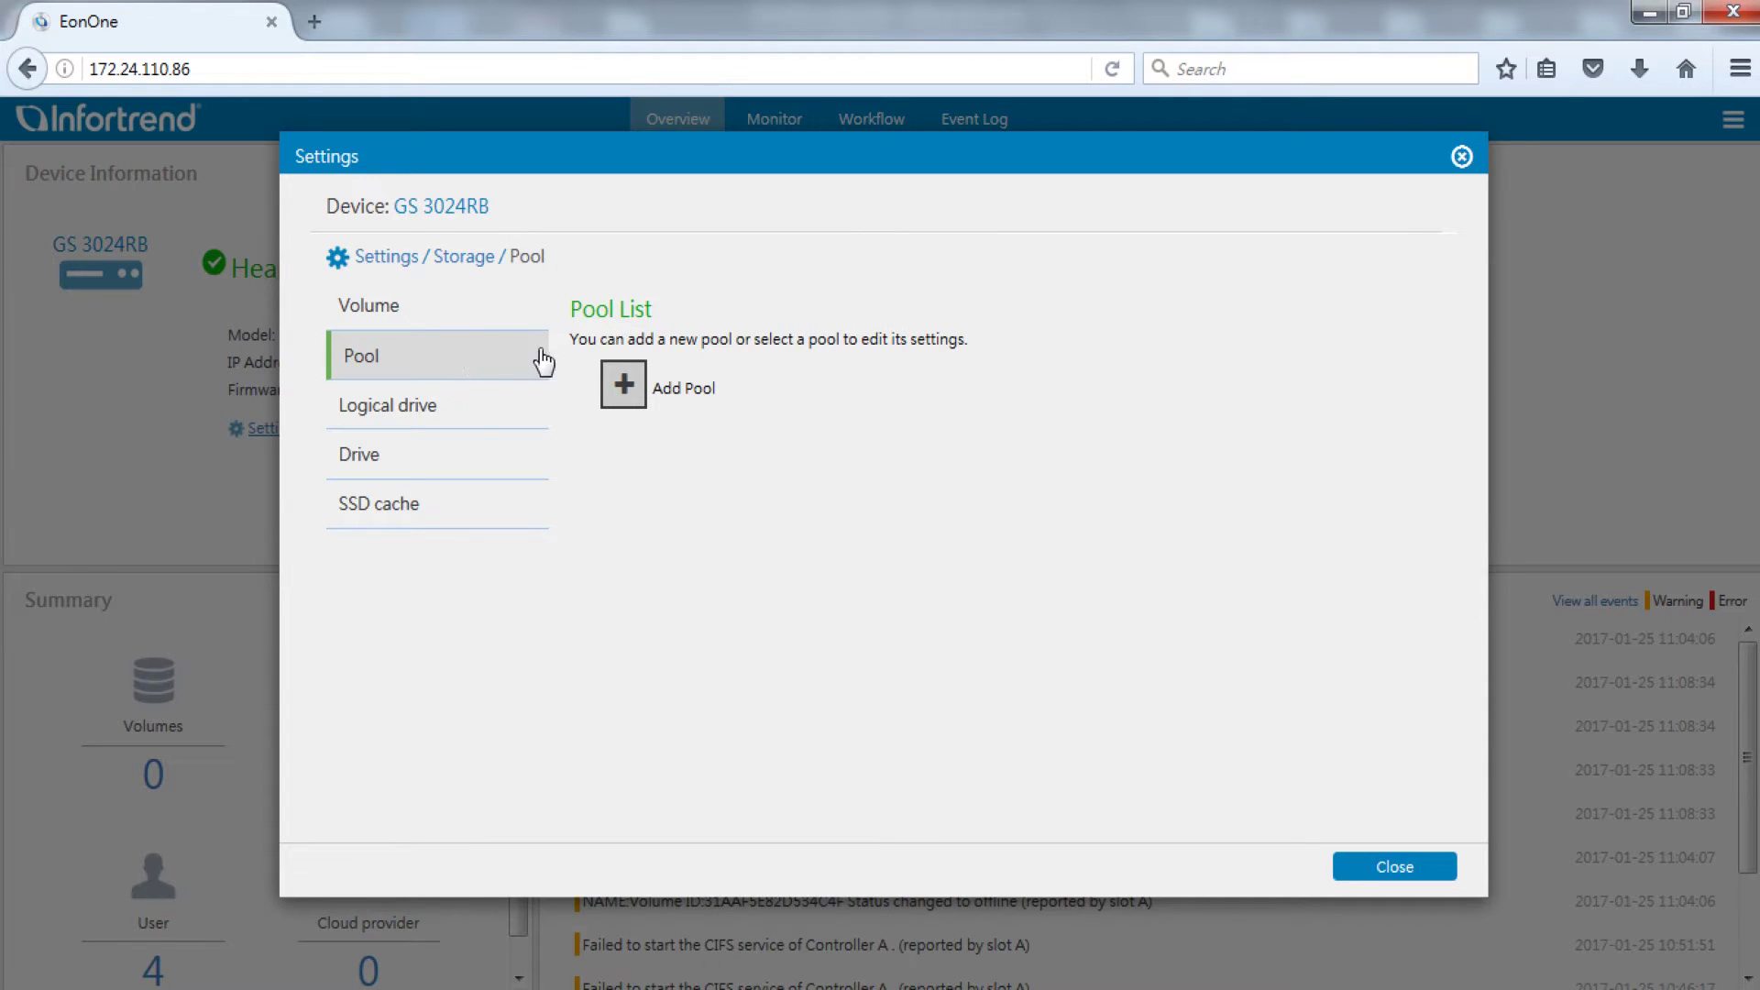
{"action": "left_click", "coordinate": [629, 403]}
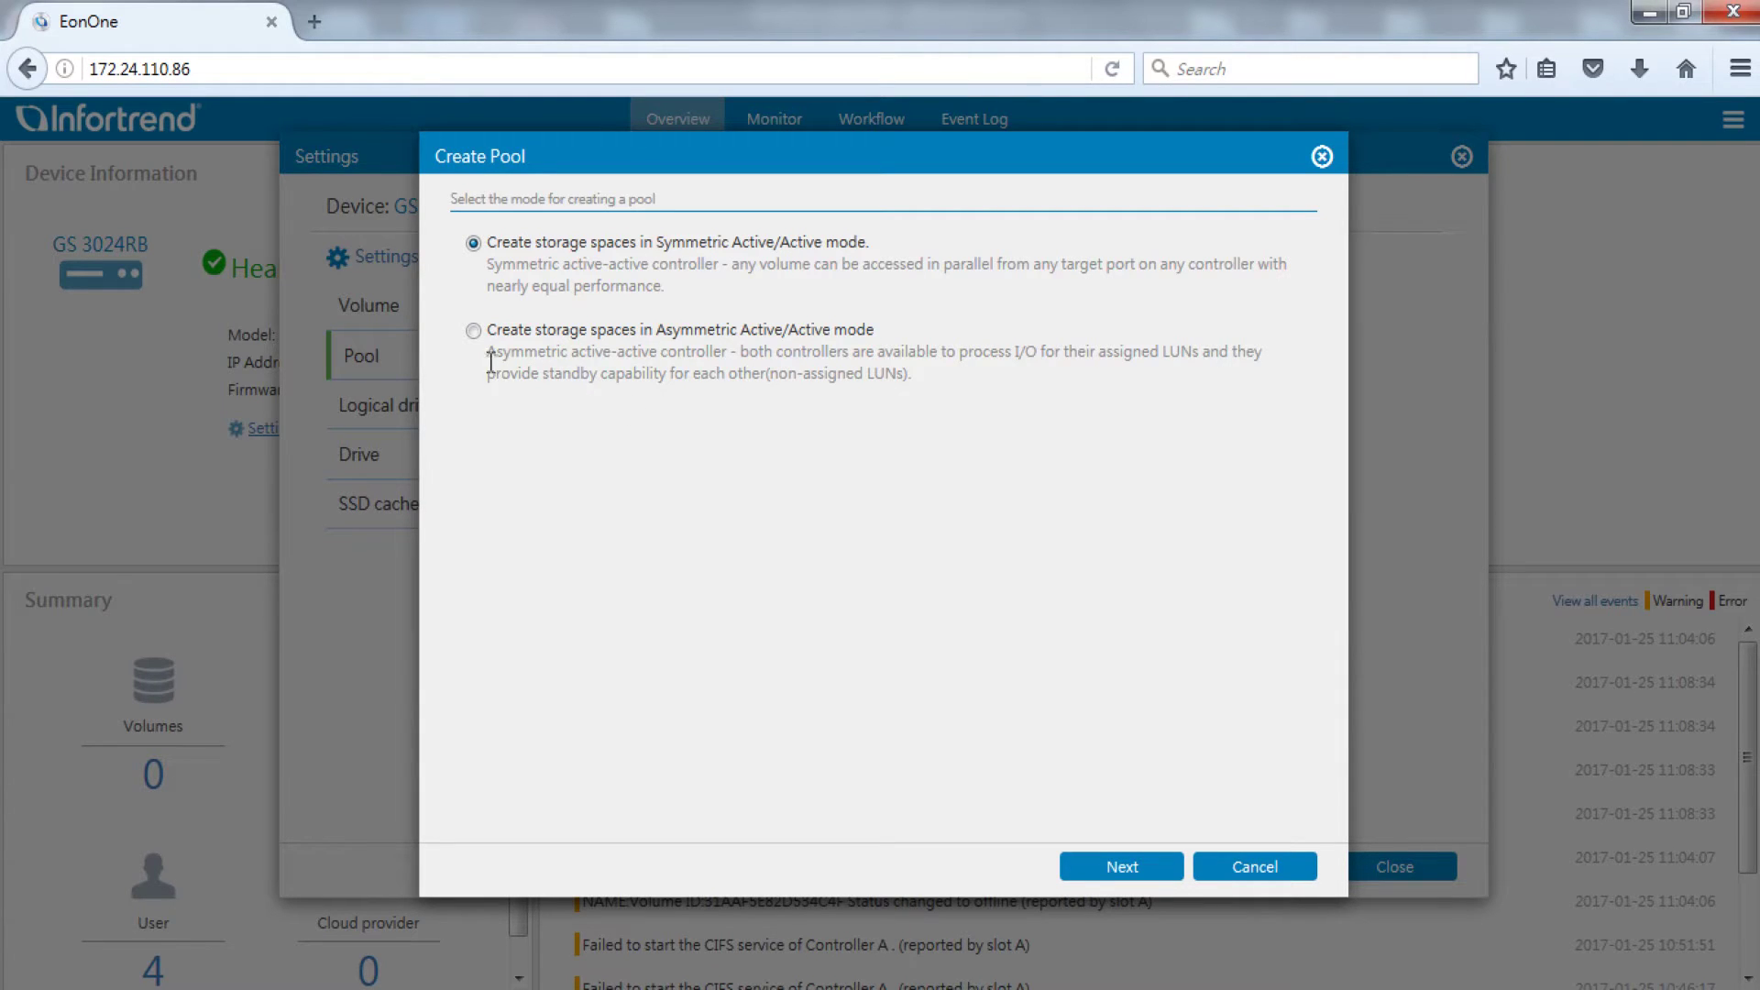
Choose Asymmetric Active/Active mode and select the drives in slots 1–4
{"action": "left_click", "coordinate": [473, 331]}
{"action": "left_click", "coordinate": [1123, 866]}
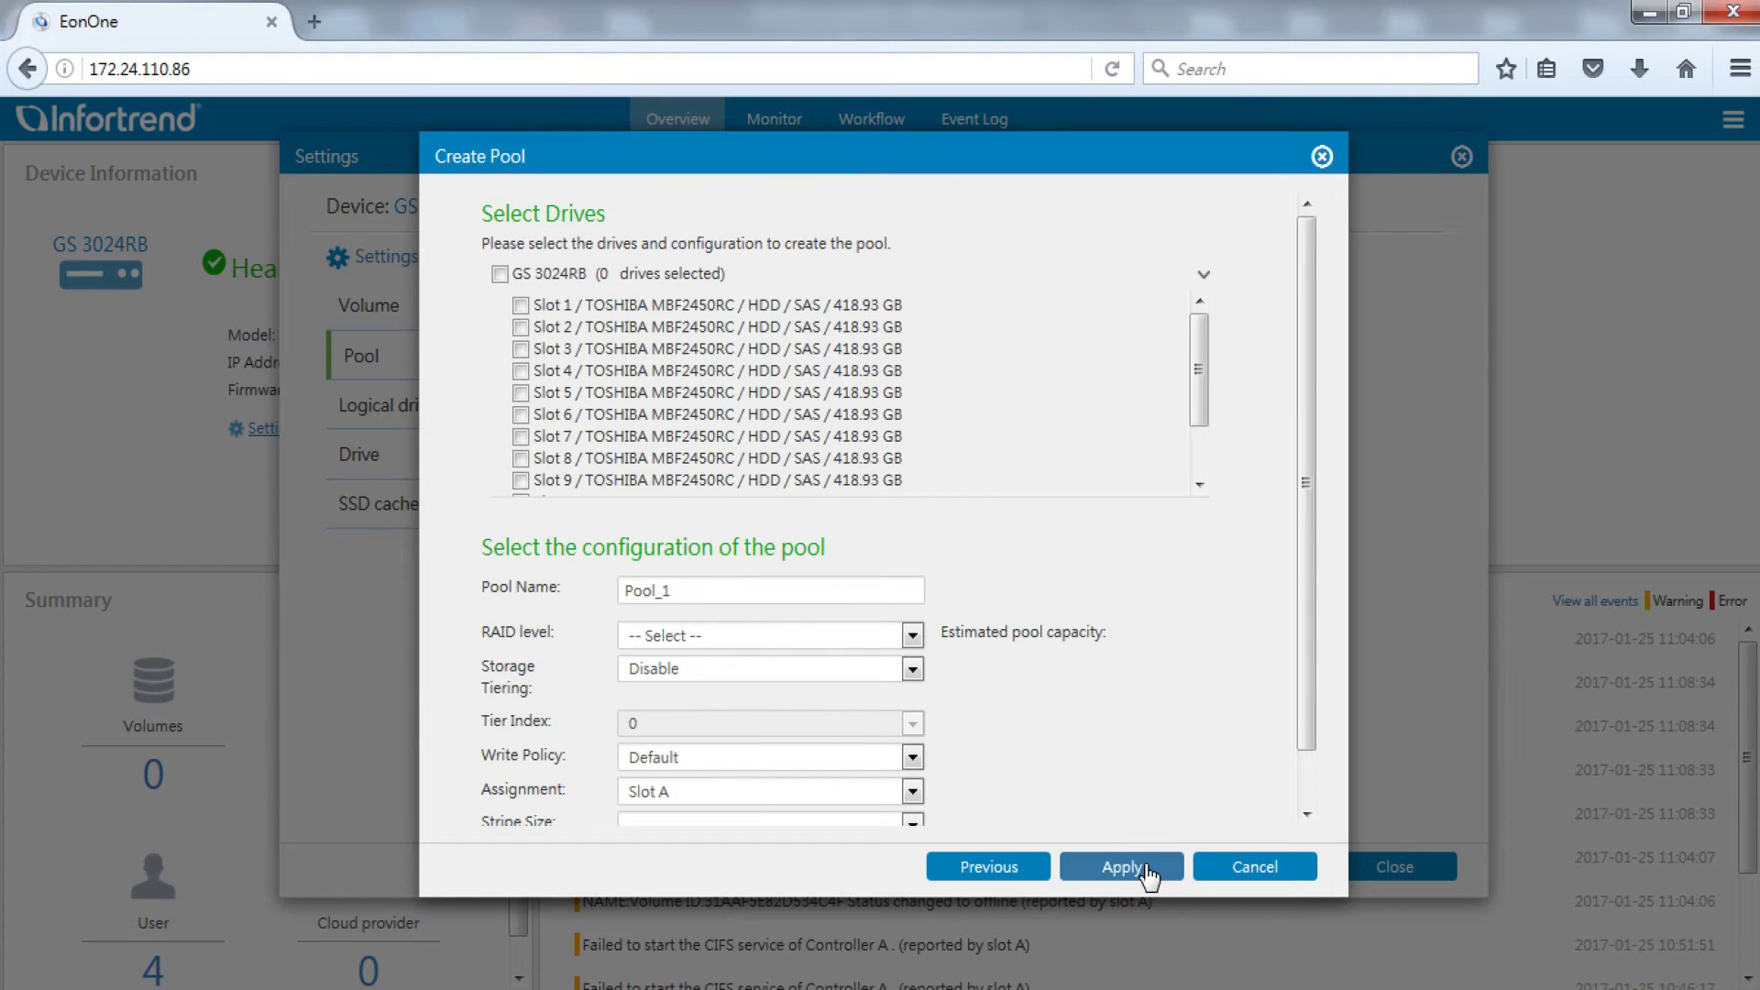
{"action": "left_click", "coordinate": [520, 304]}
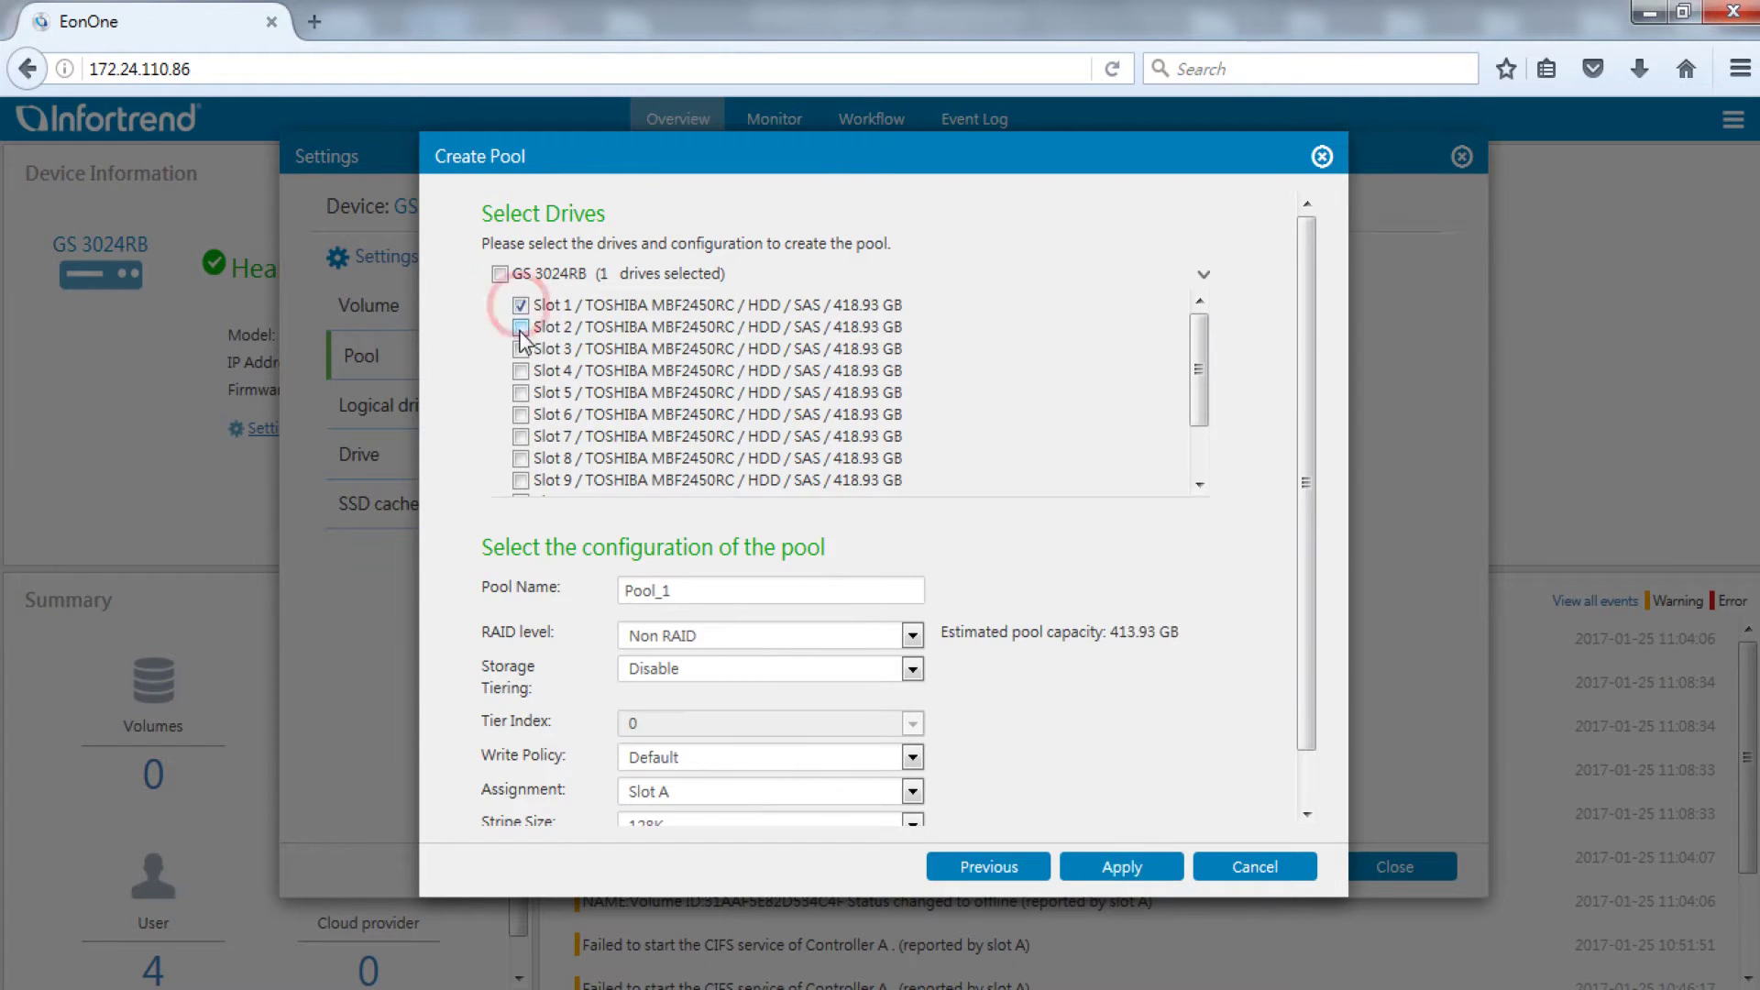
{"action": "left_click", "coordinate": [520, 327]}
{"action": "left_click", "coordinate": [520, 348]}
{"action": "left_click", "coordinate": [519, 370]}
Set RAID level RAID 6 with Slot A assignment and create the pool
{"action": "left_click", "coordinate": [772, 587]}
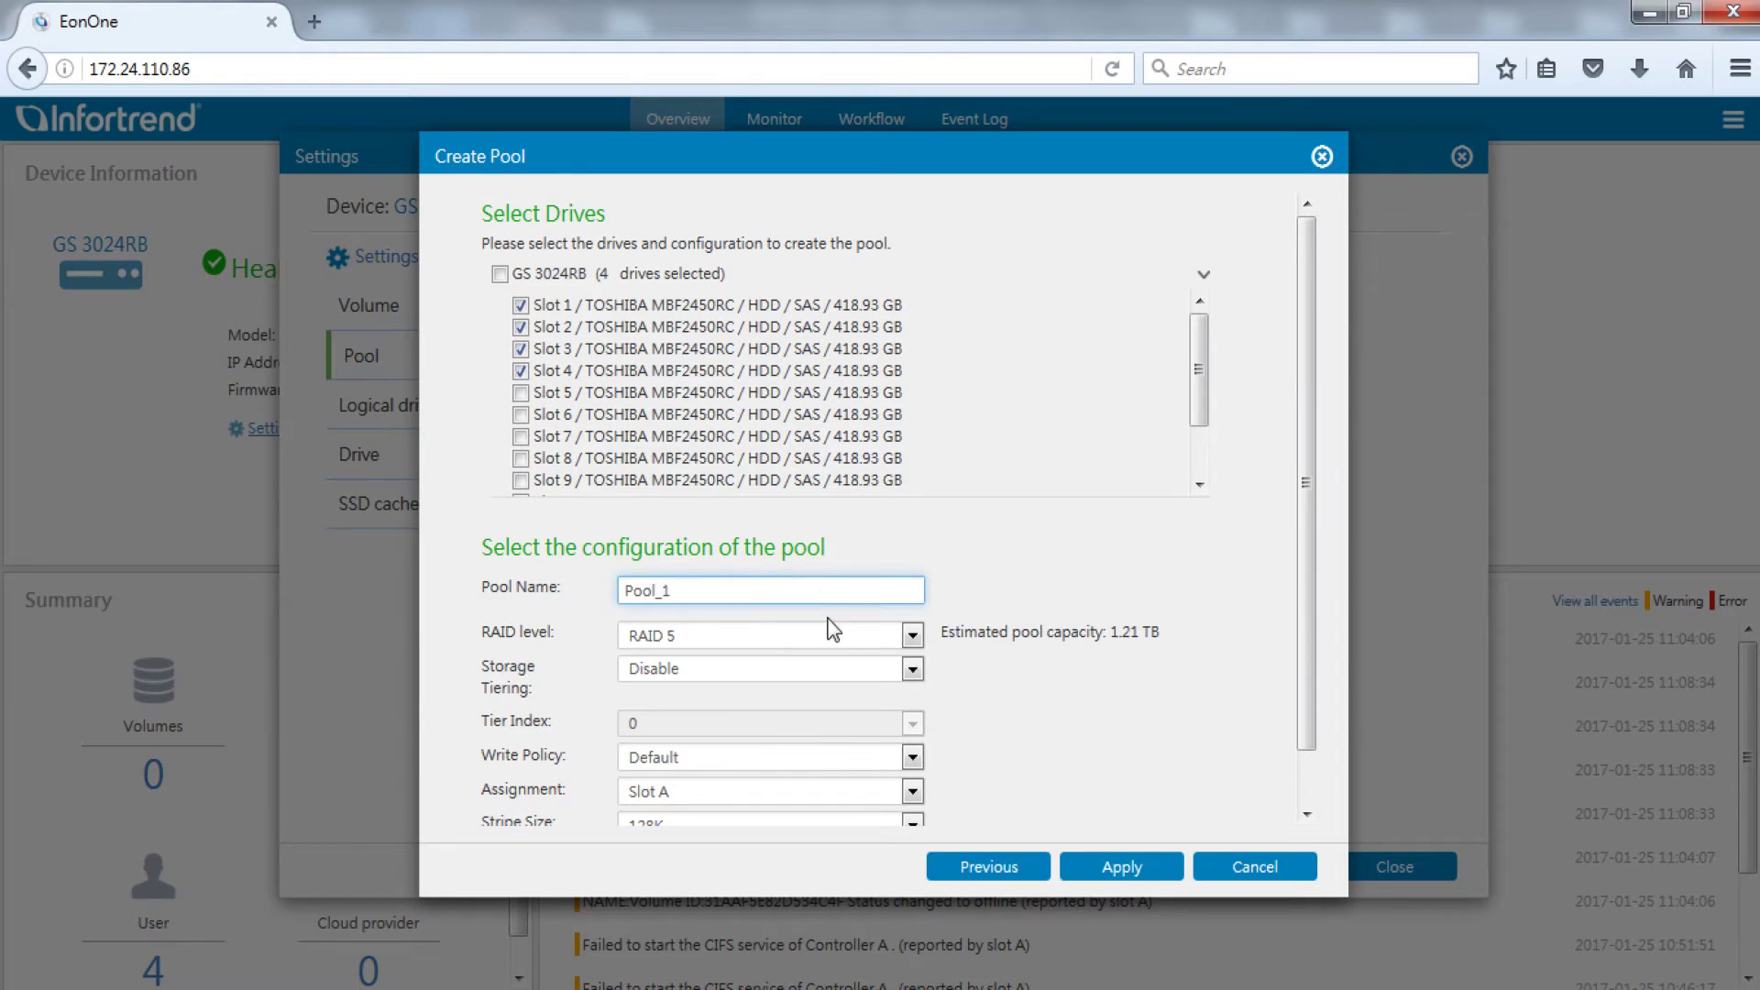
{"action": "left_click", "coordinate": [894, 639]}
{"action": "left_click", "coordinate": [895, 660]}
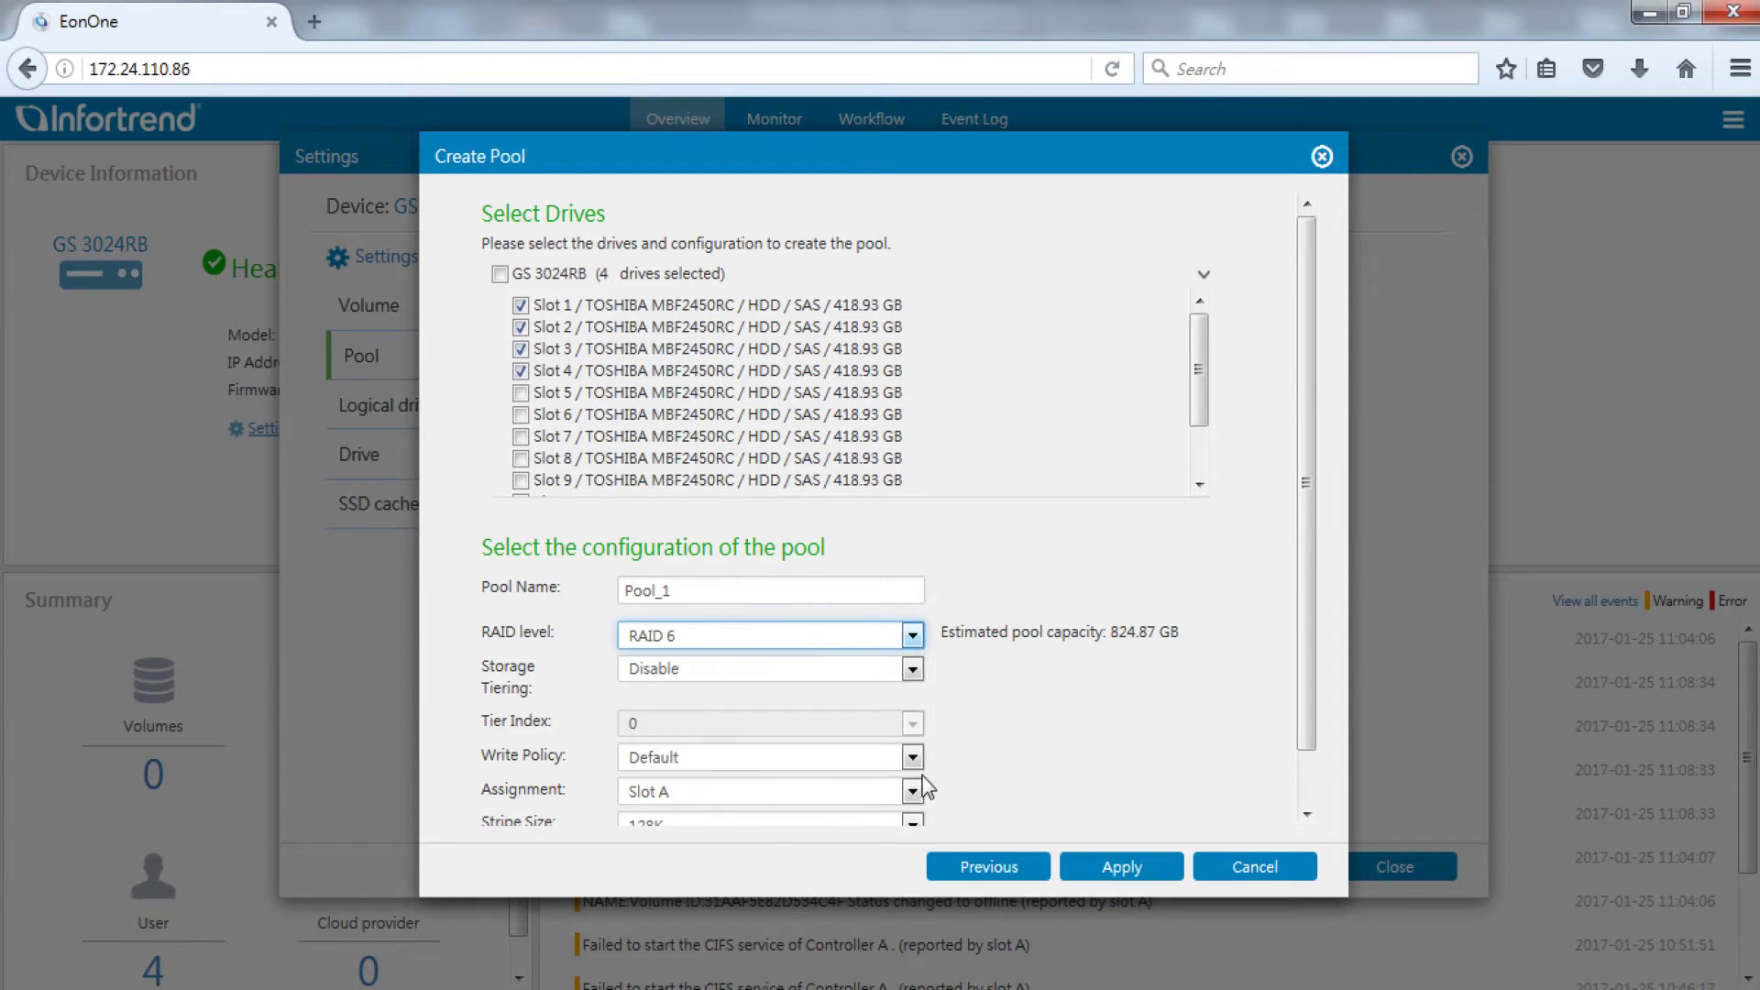
{"action": "left_click", "coordinate": [913, 791]}
{"action": "left_click", "coordinate": [878, 818]}
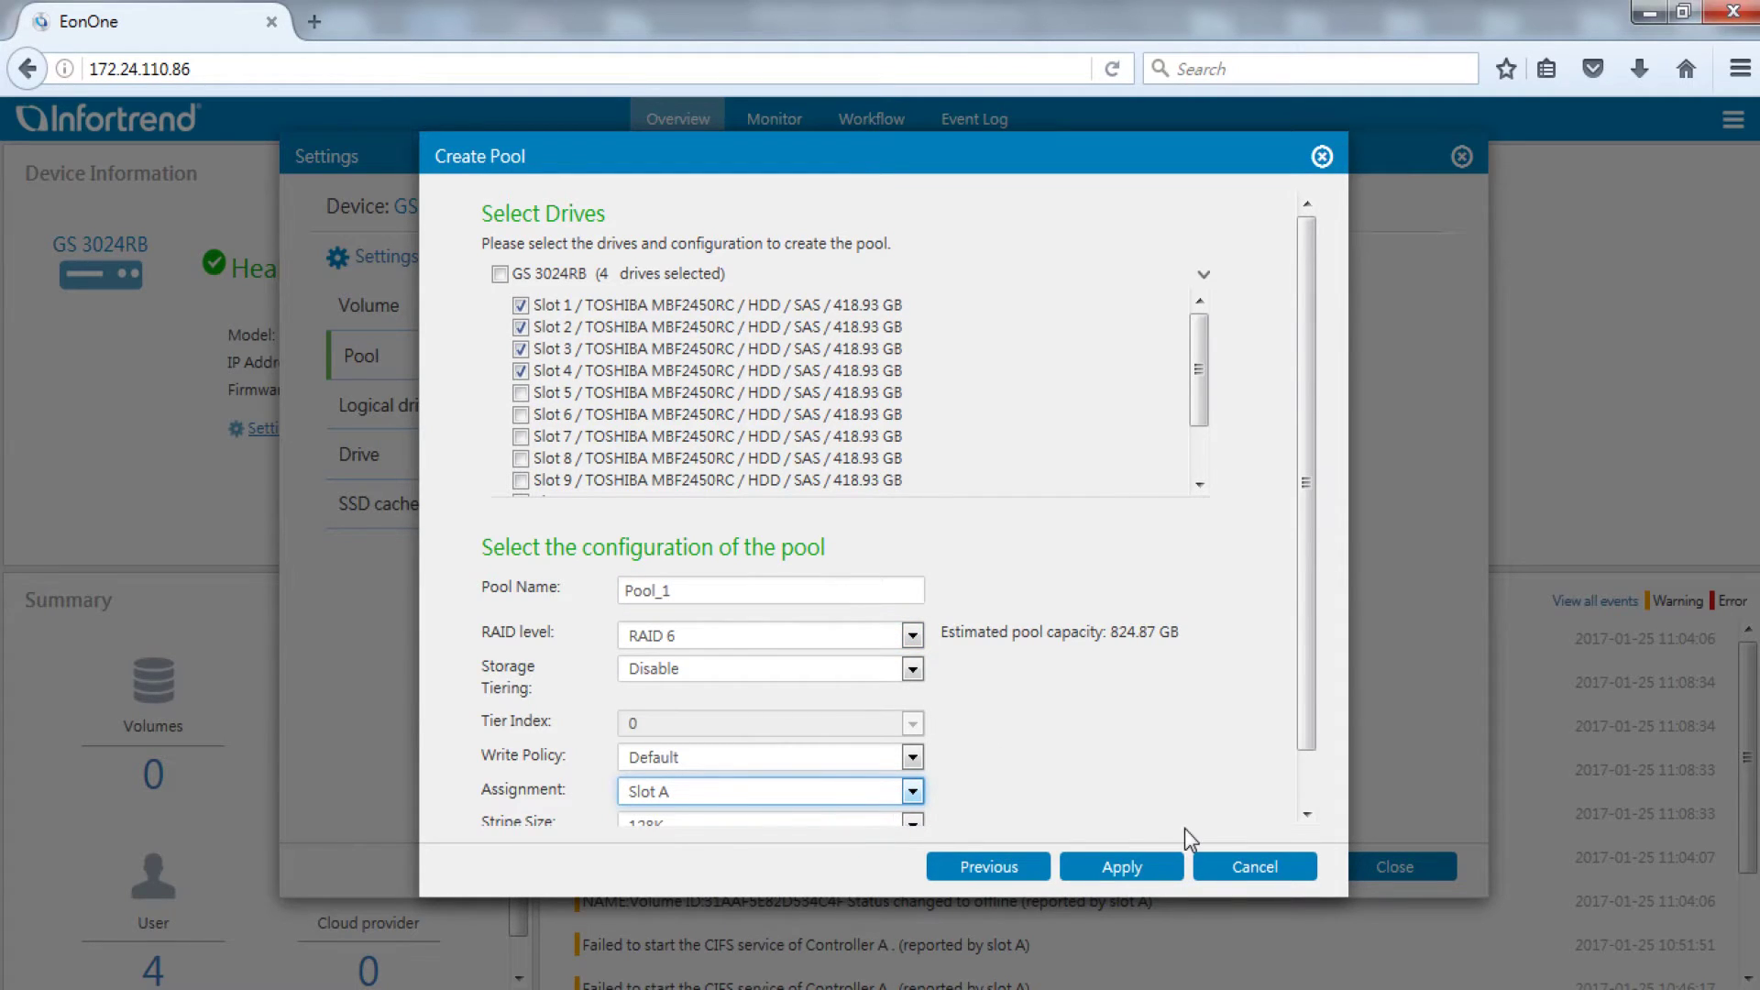
{"action": "left_click", "coordinate": [1142, 868]}
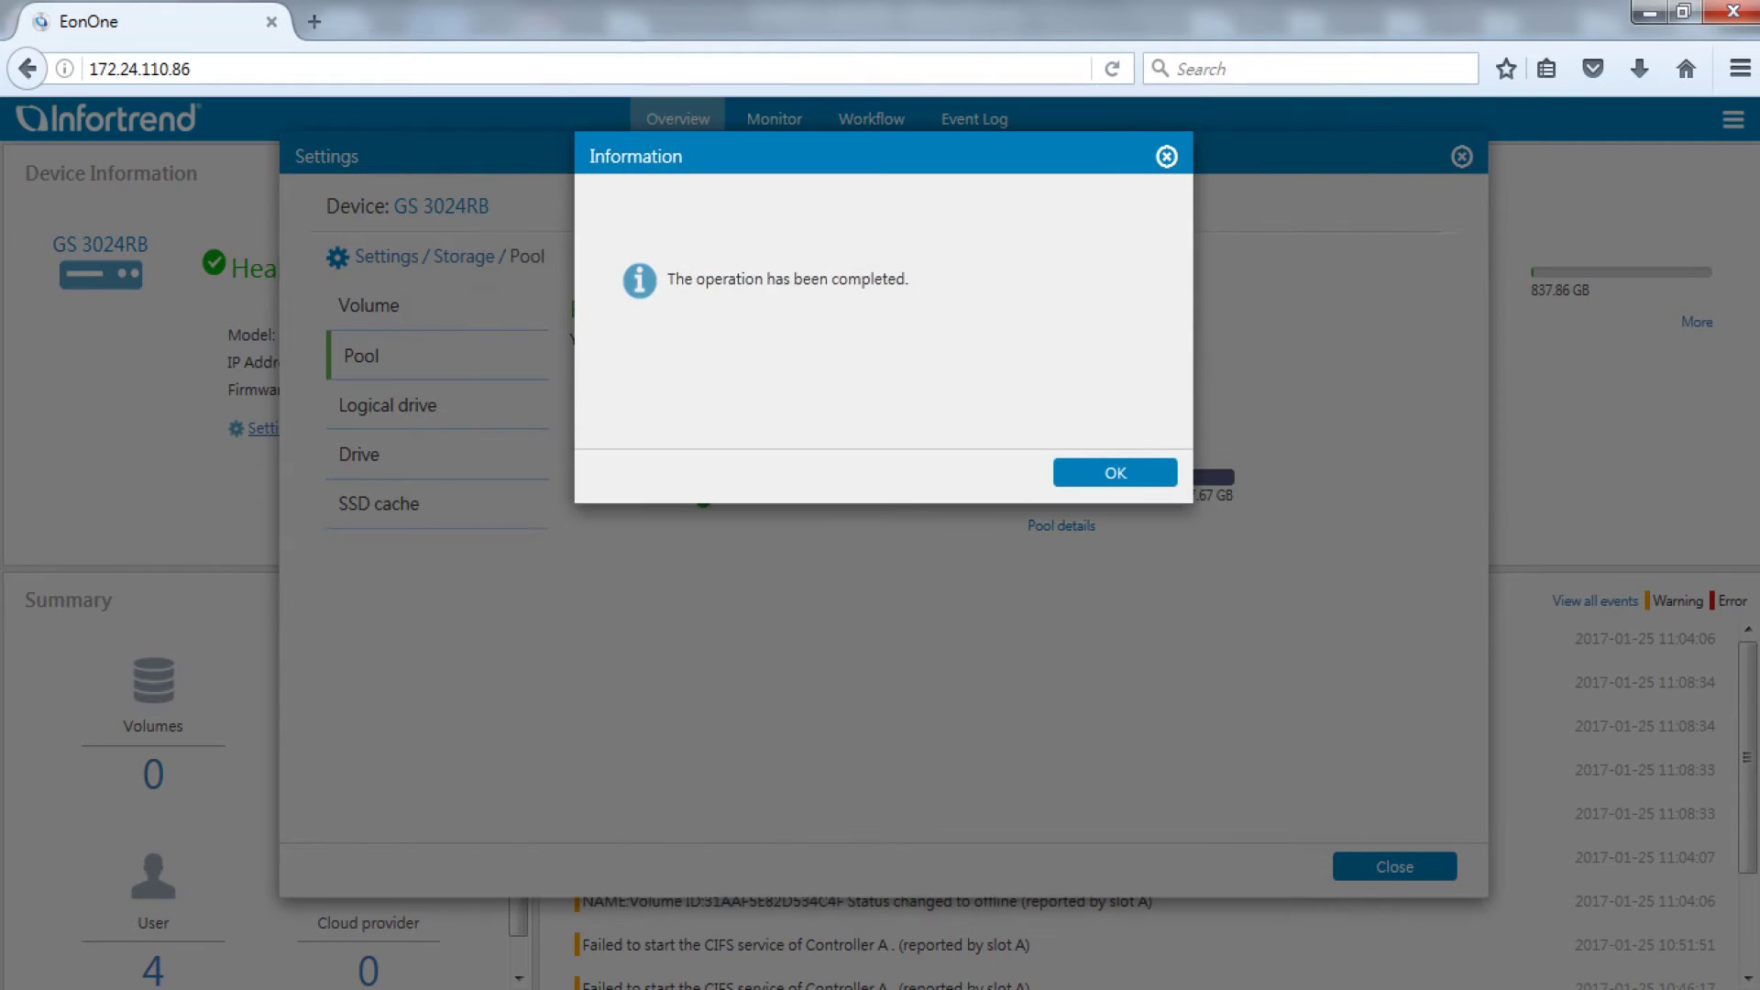
{"action": "left_click", "coordinate": [1151, 472]}
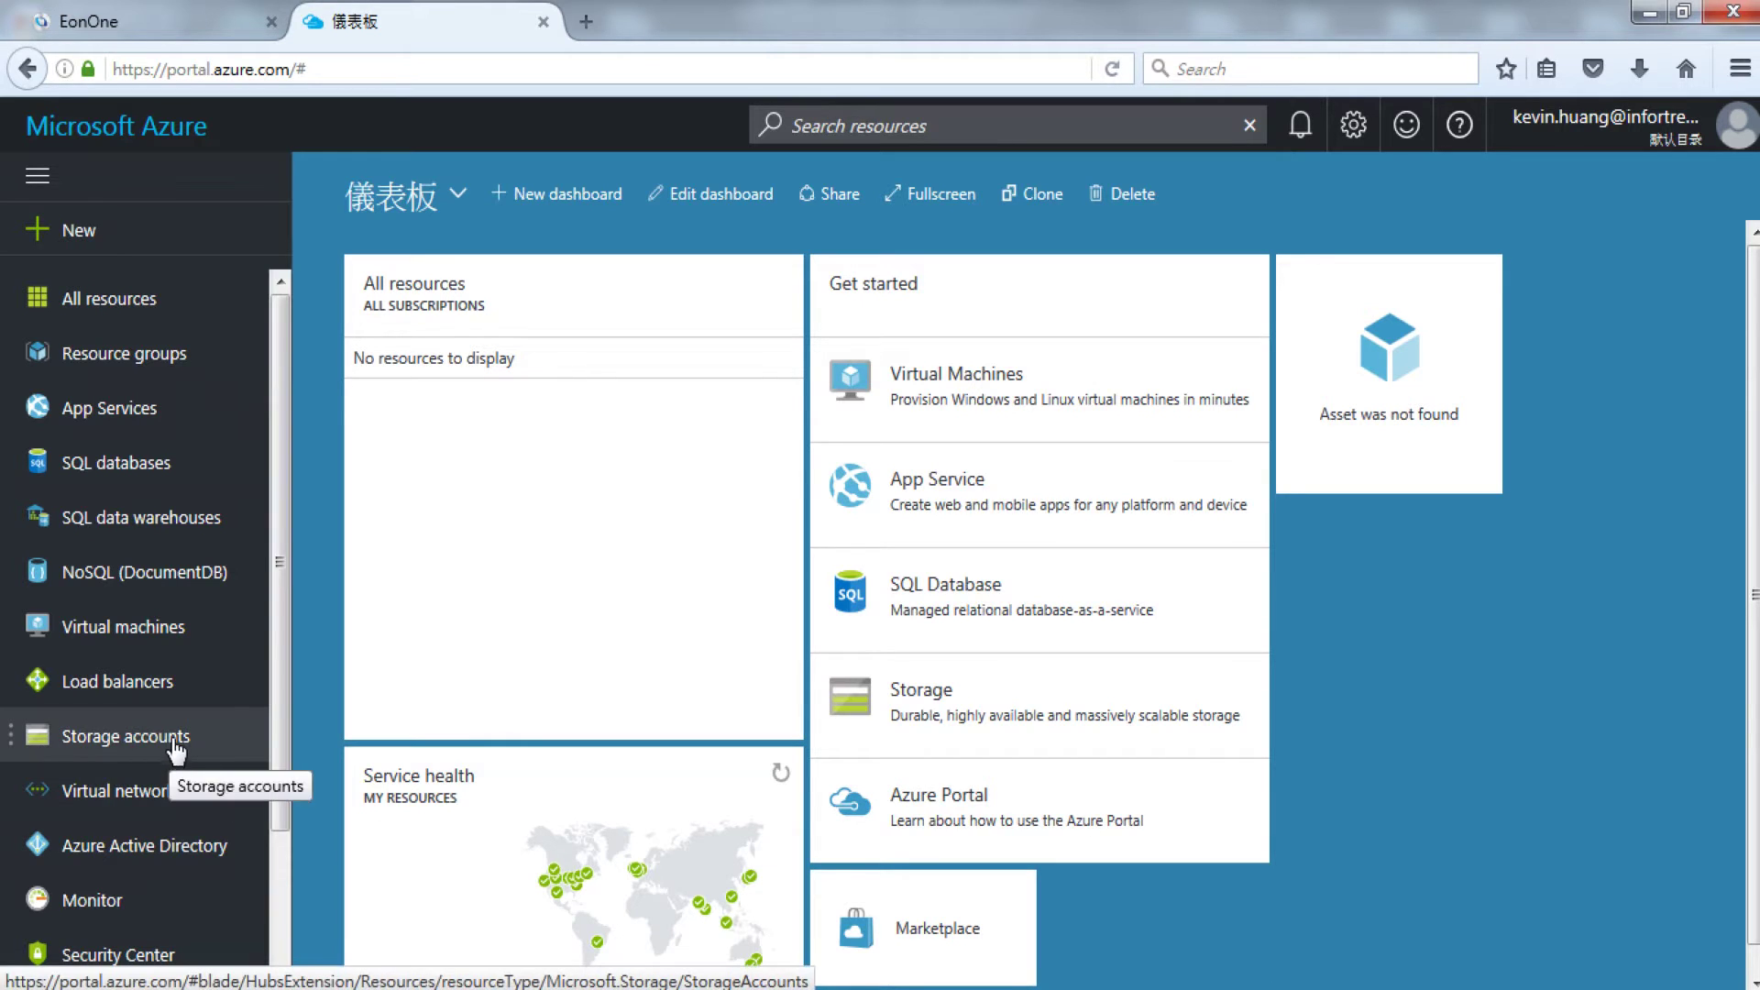
Open the Storage accounts list in the Azure portal
{"action": "left_click", "coordinate": [181, 739]}
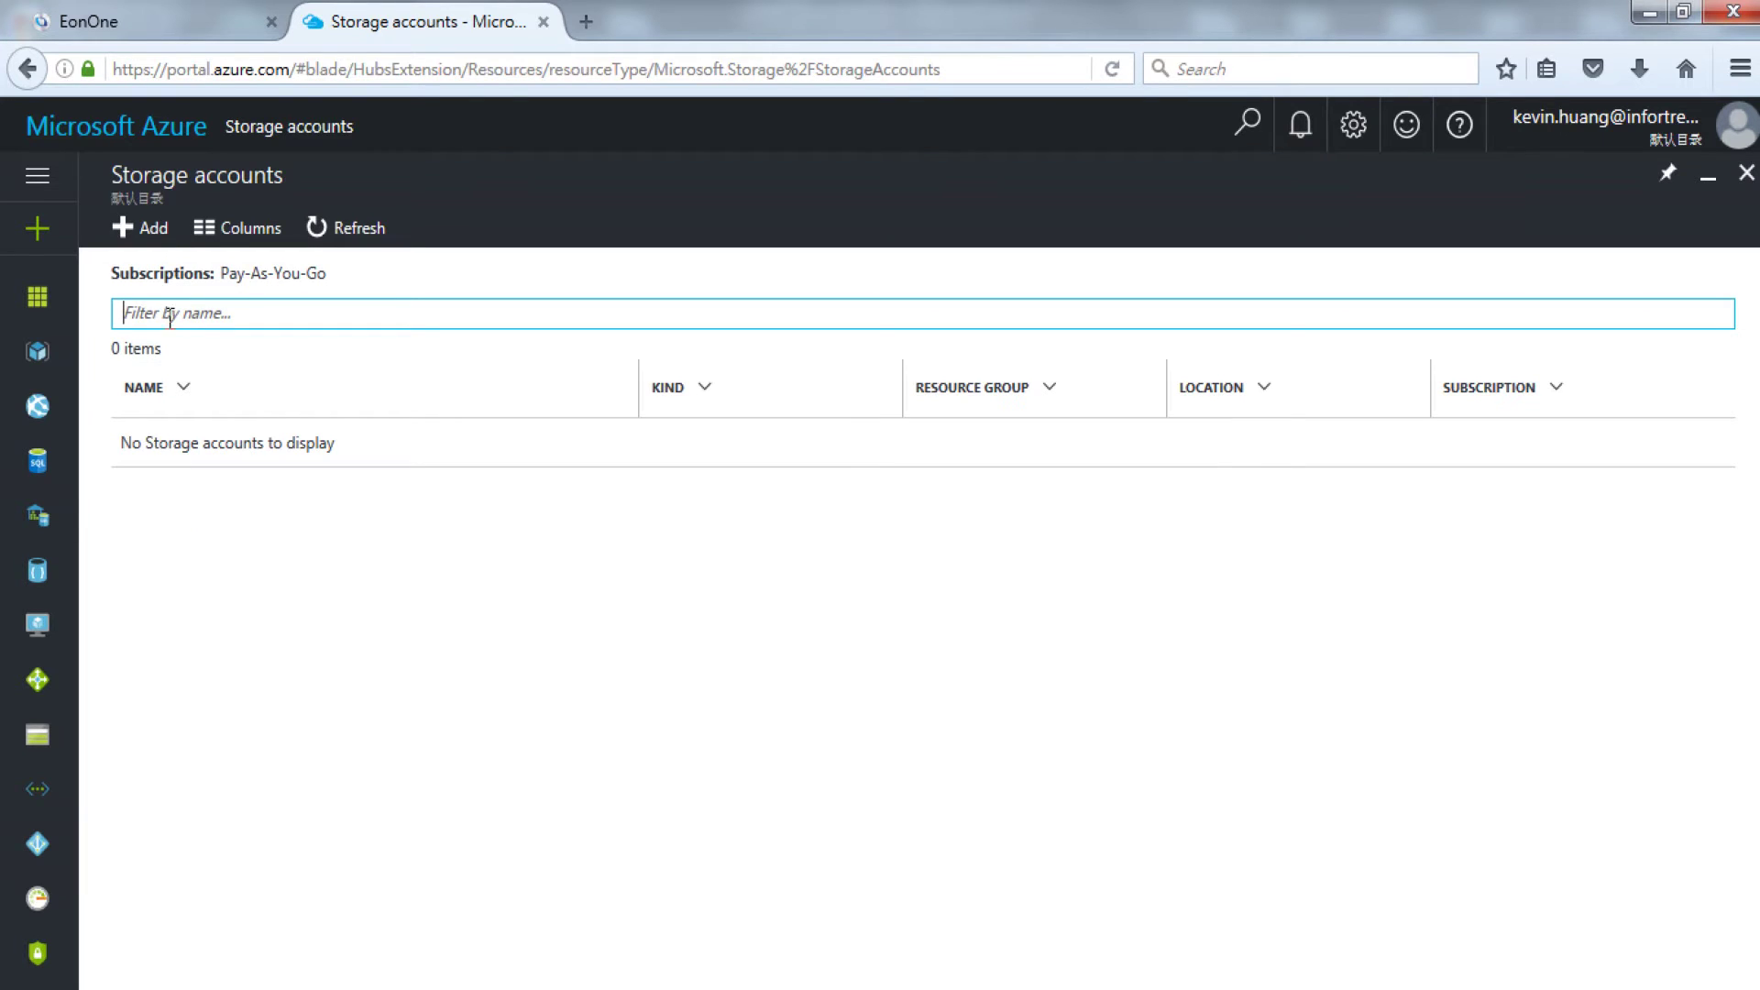
Create a Blob storage account named gscloudtest in a new resource group named gscloudtest
{"action": "left_click", "coordinate": [124, 229]}
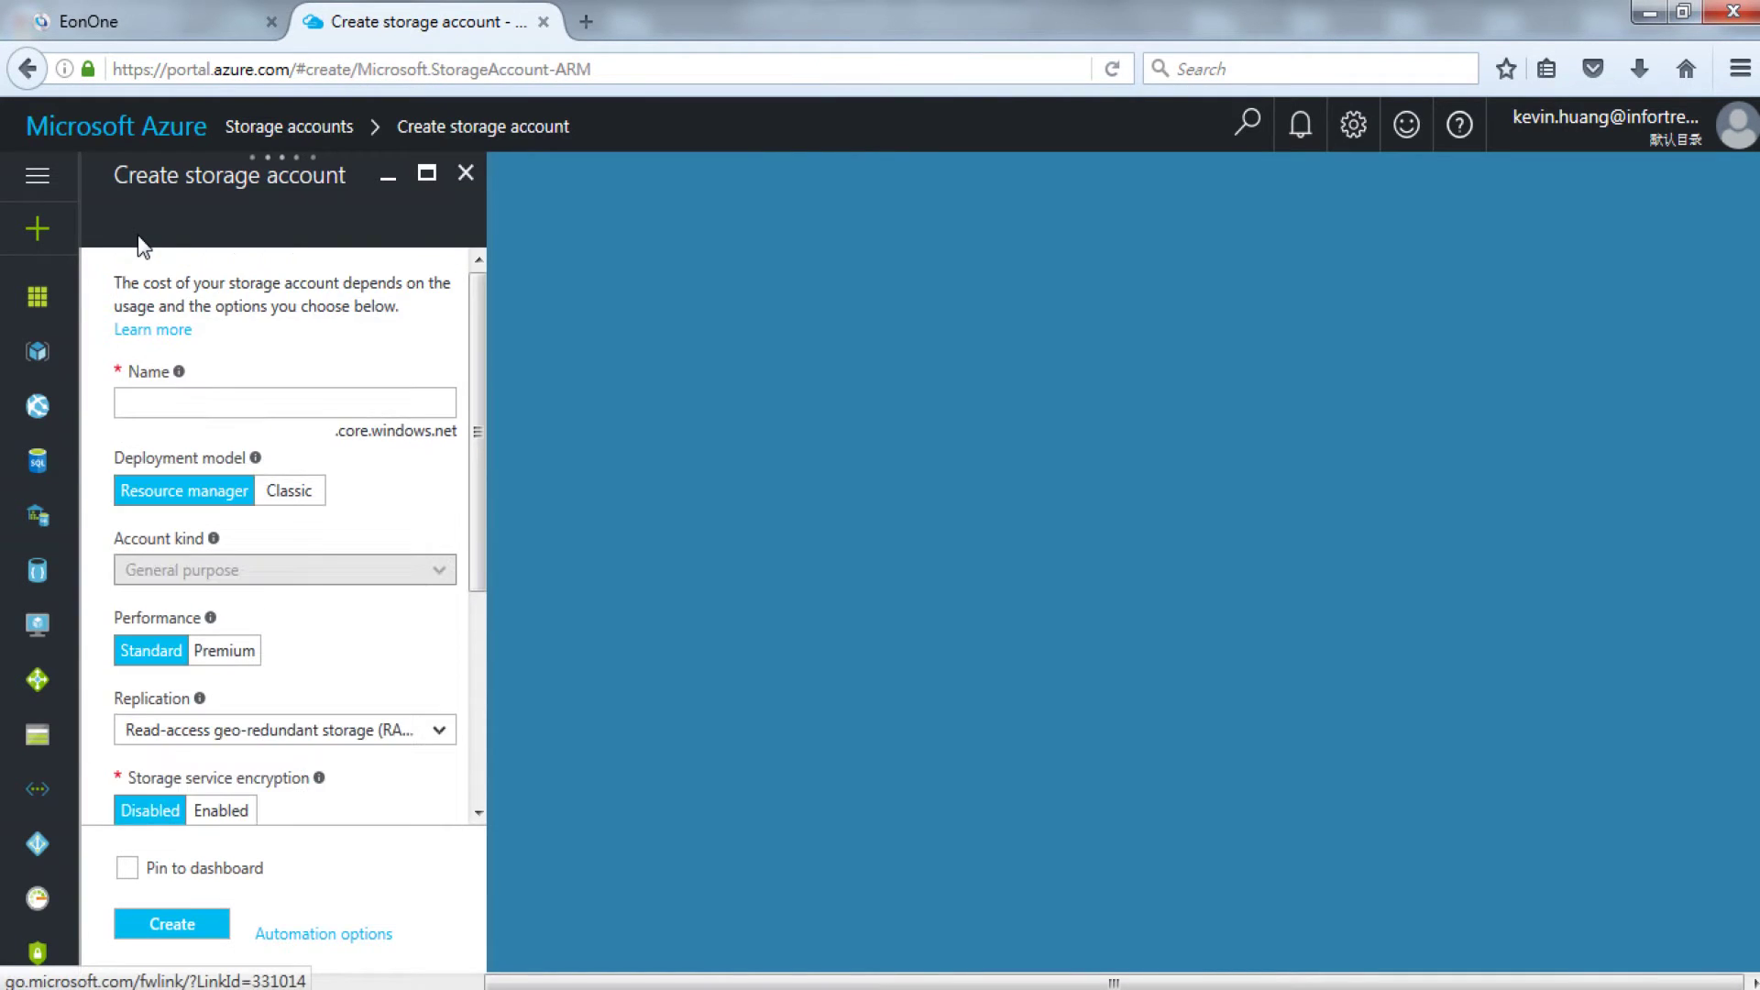
{"action": "left_click", "coordinate": [228, 396]}
{"action": "type", "text": "gscloudtest"}
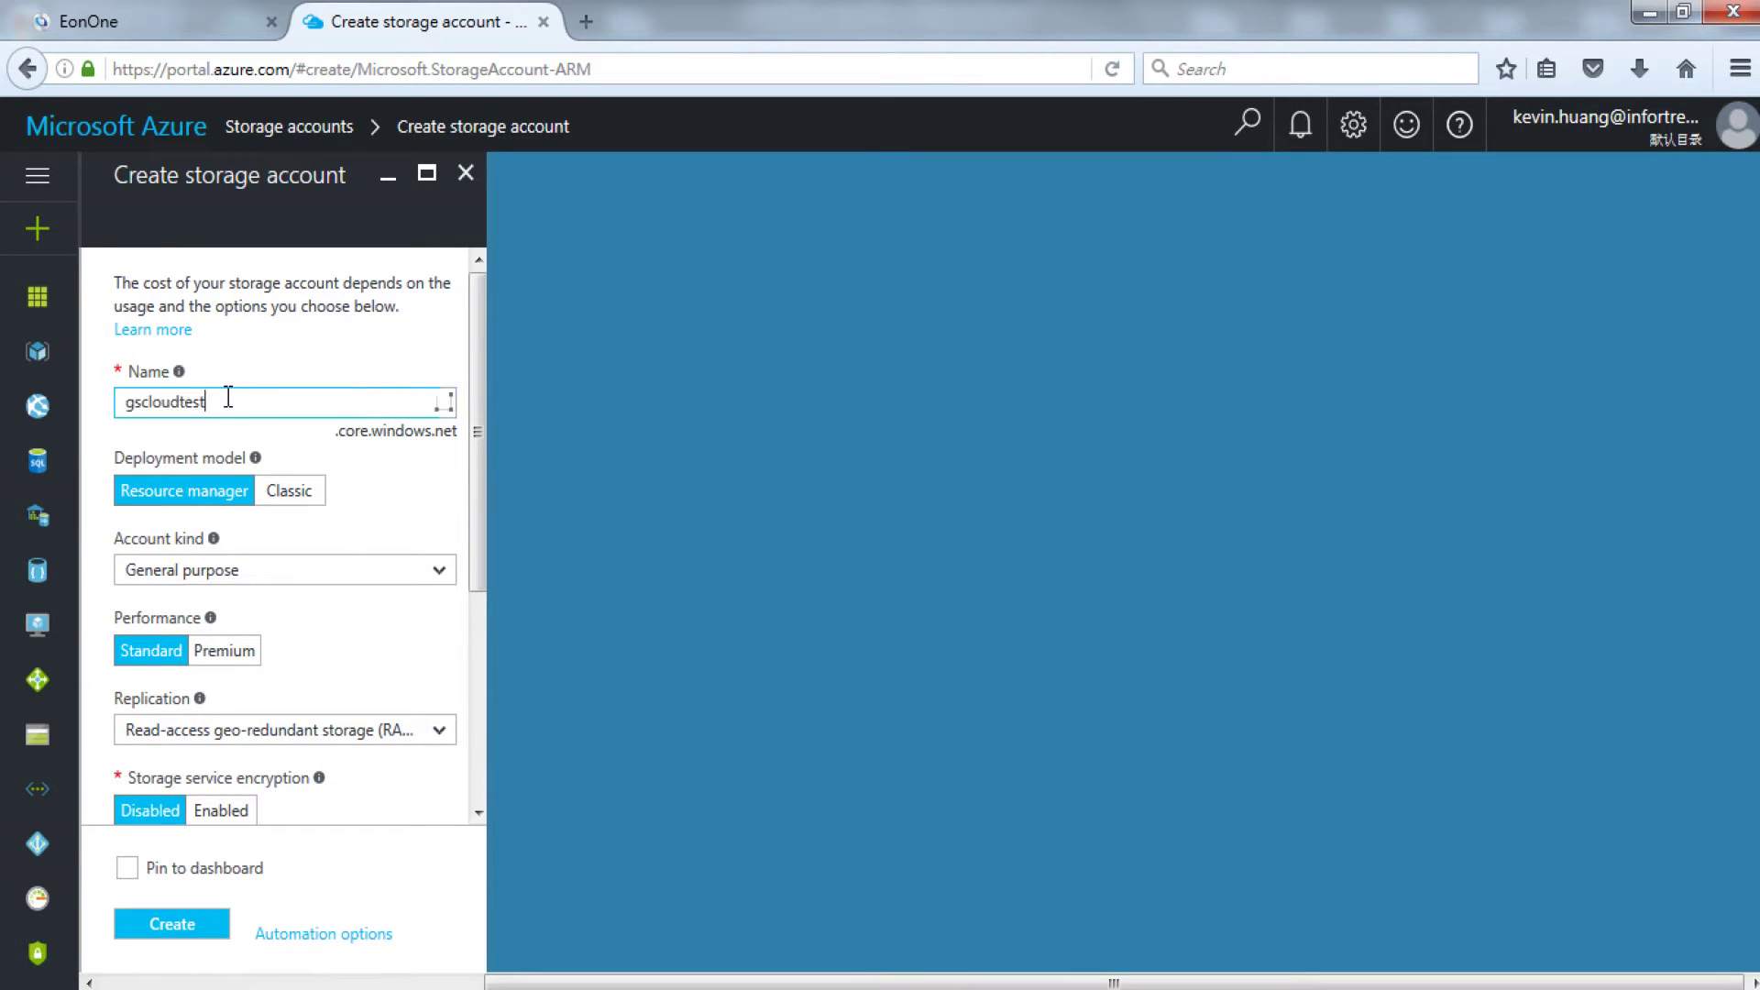
{"action": "left_click", "coordinate": [311, 570]}
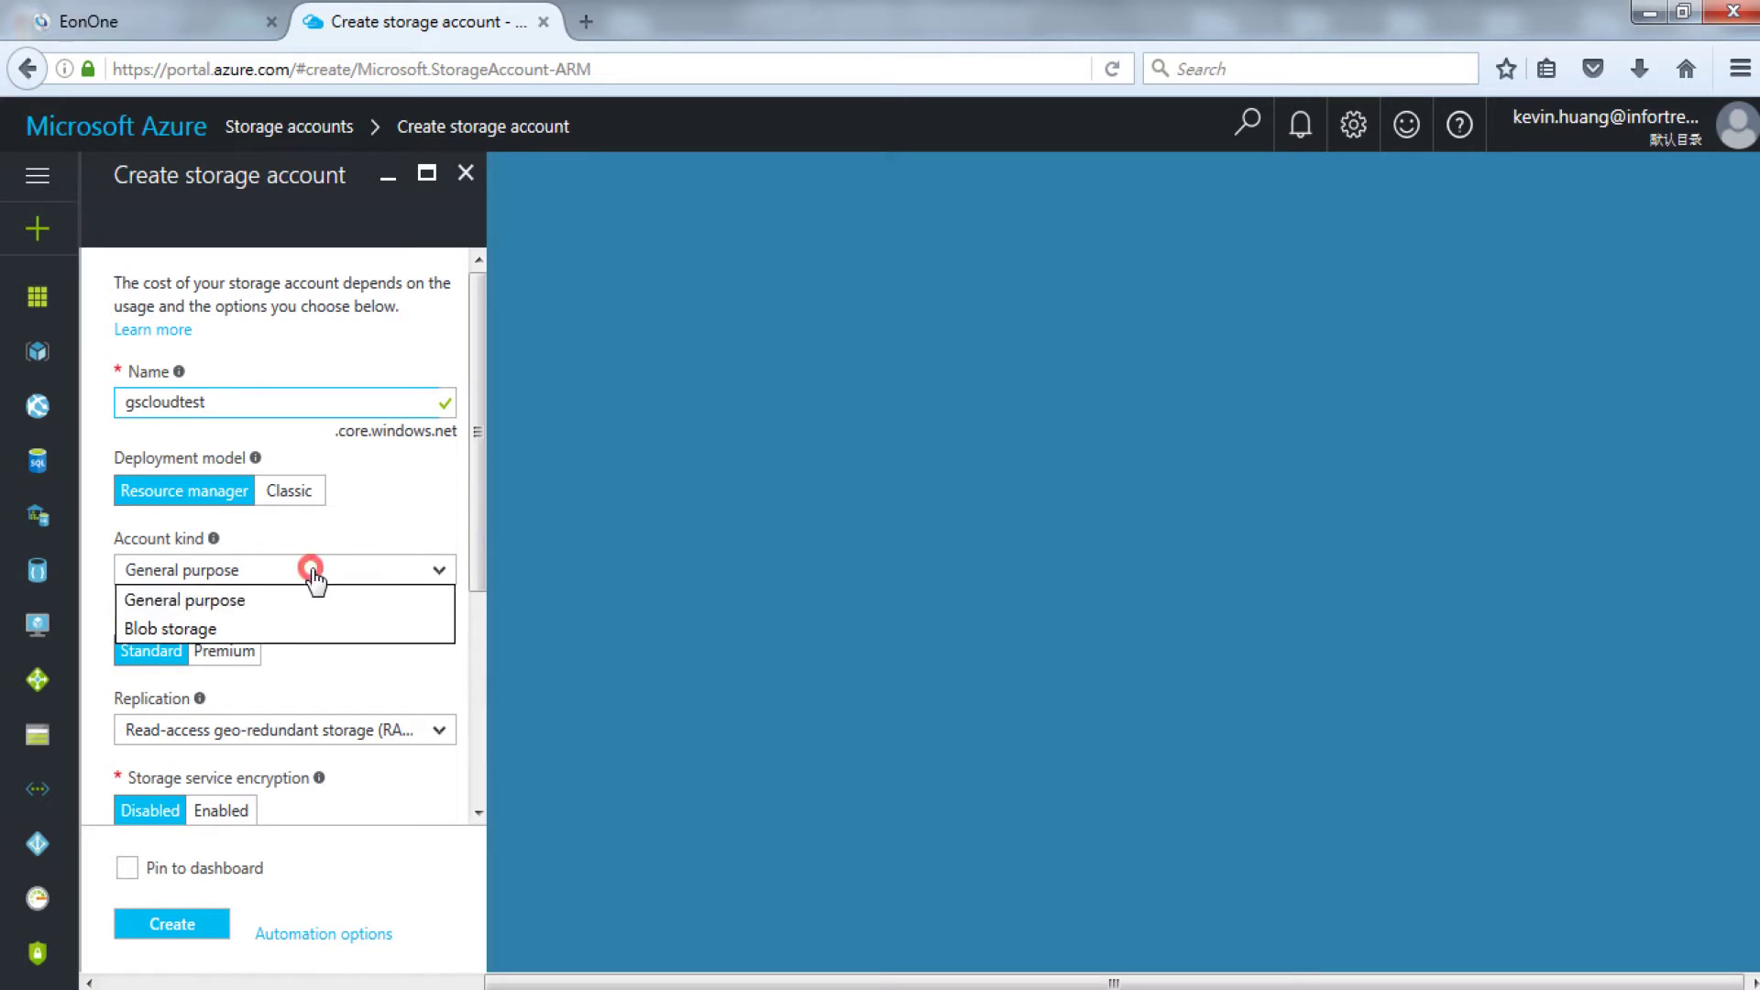
{"action": "left_click", "coordinate": [294, 629]}
{"action": "left_click_drag", "start_coordinate": [473, 568], "coordinate": [464, 828]}
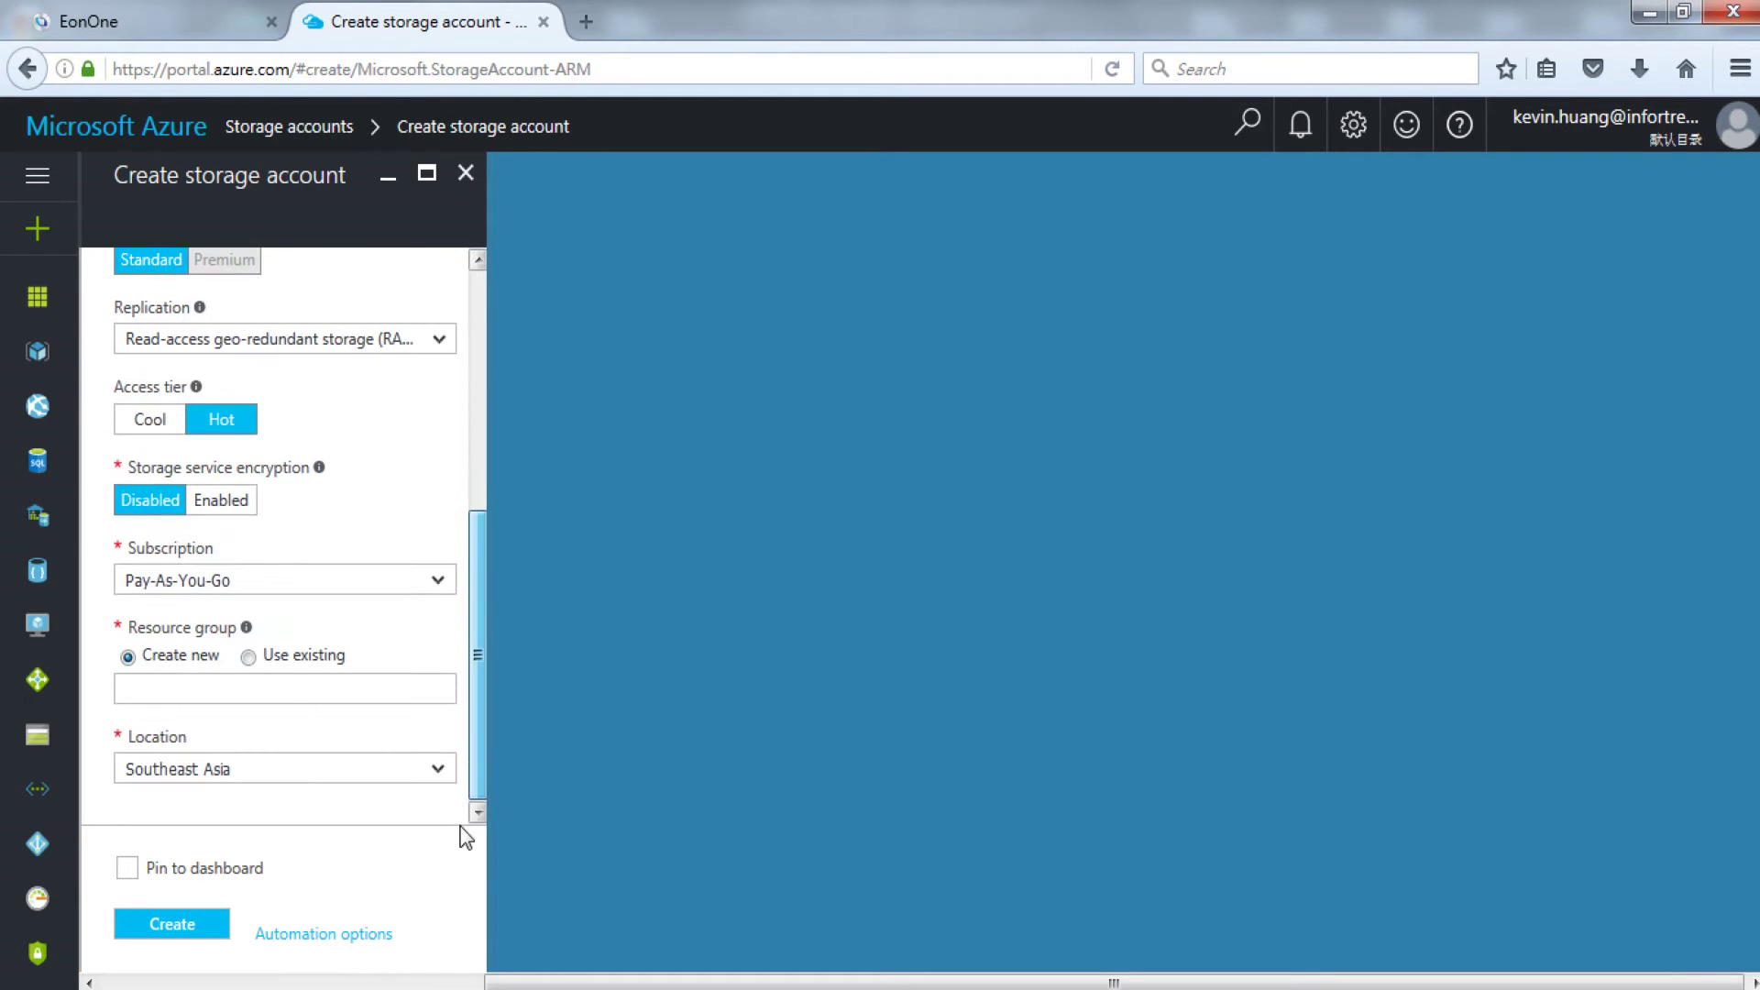
{"action": "left_click", "coordinate": [297, 695]}
{"action": "type", "text": "gscloudtest"}
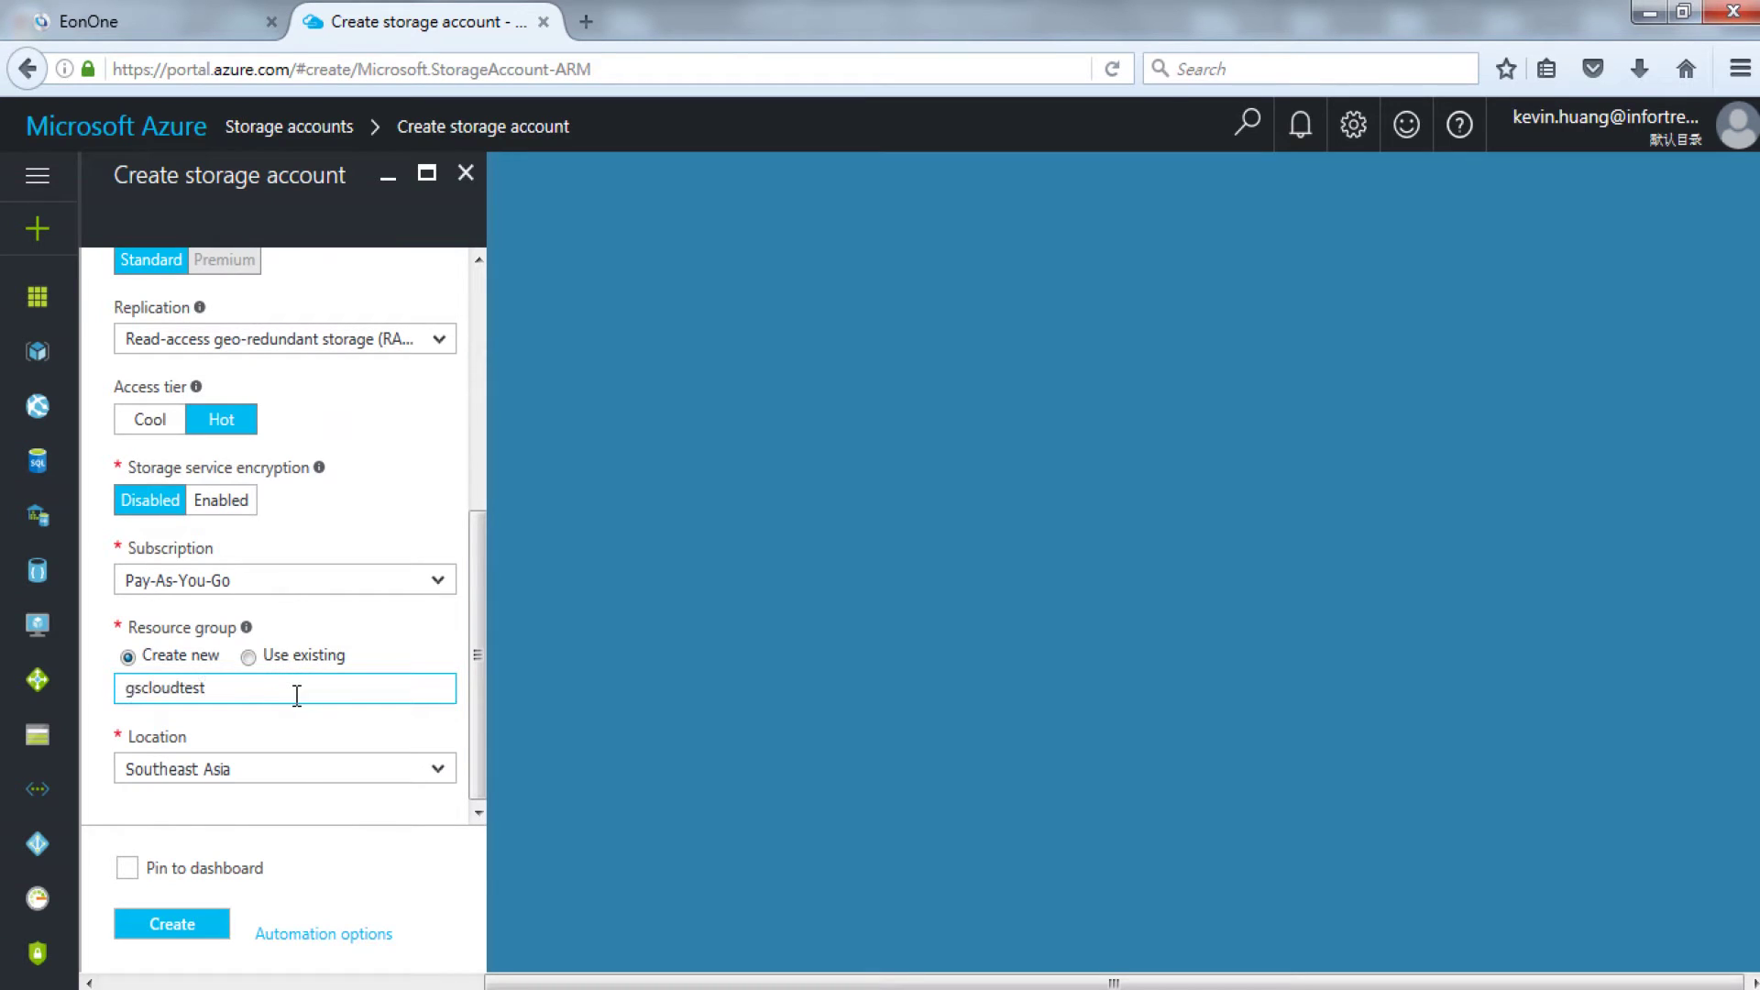
{"action": "left_click", "coordinate": [203, 929]}
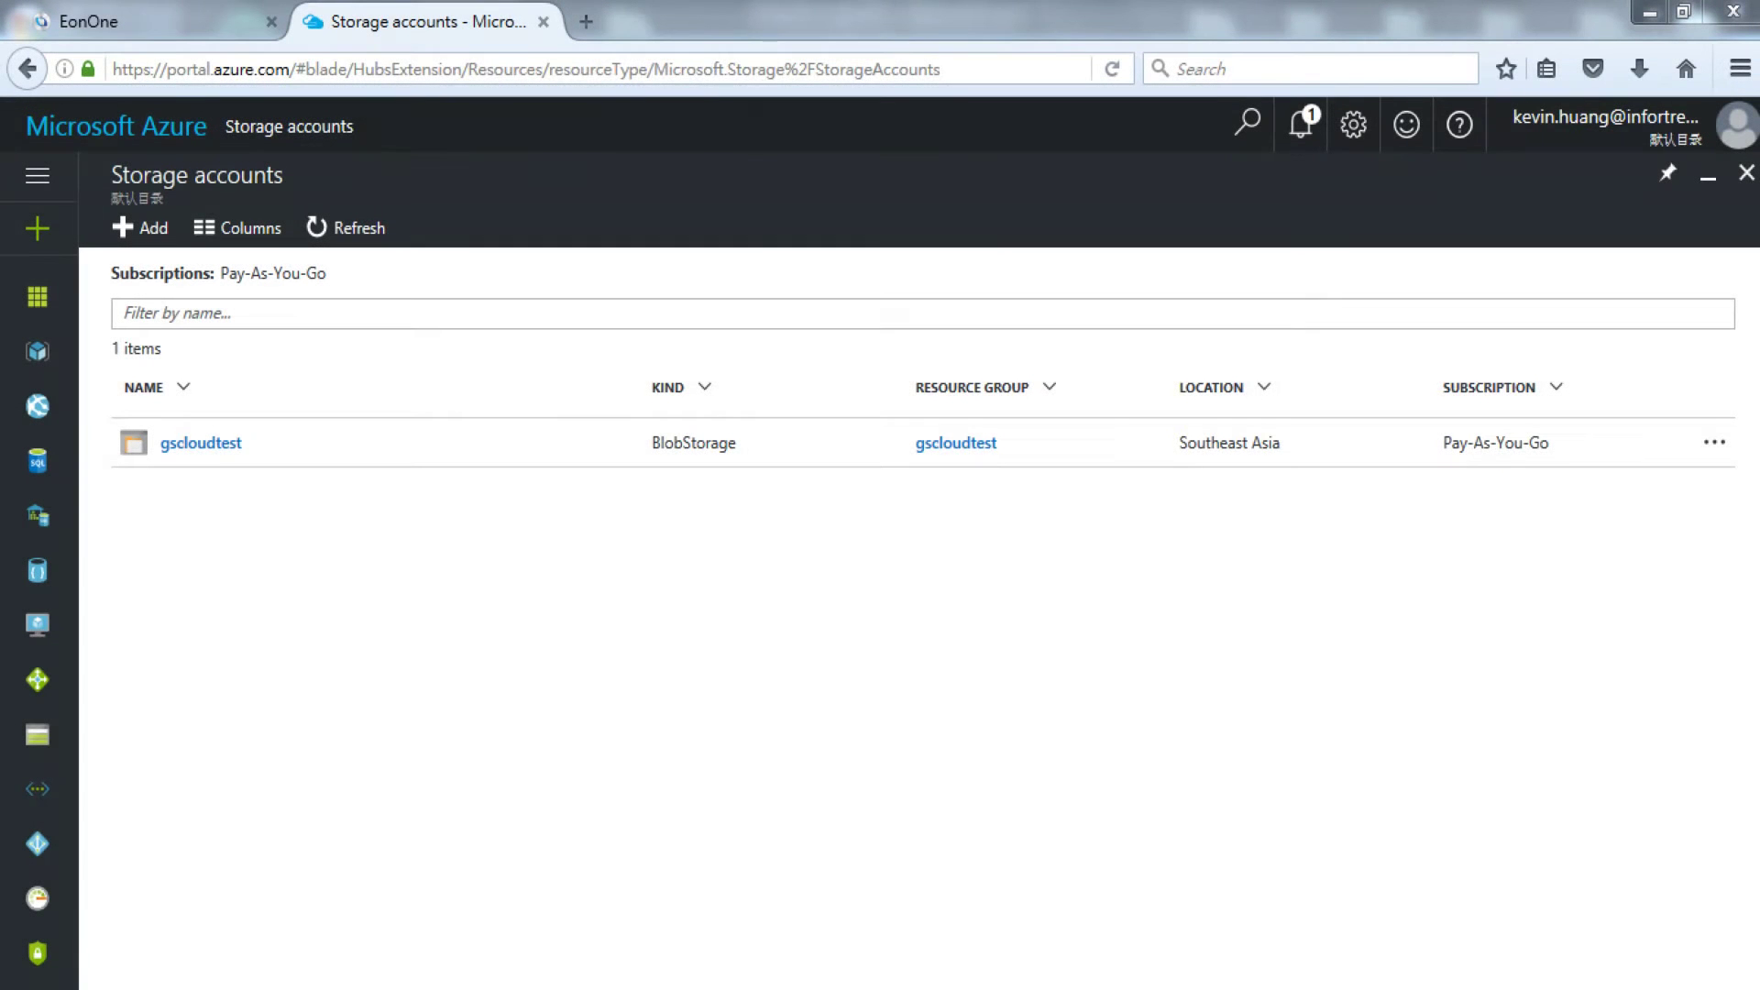
View the gscloudtest account's access keys, then reopen EonOne's device Settings
{"action": "left_click", "coordinate": [201, 444]}
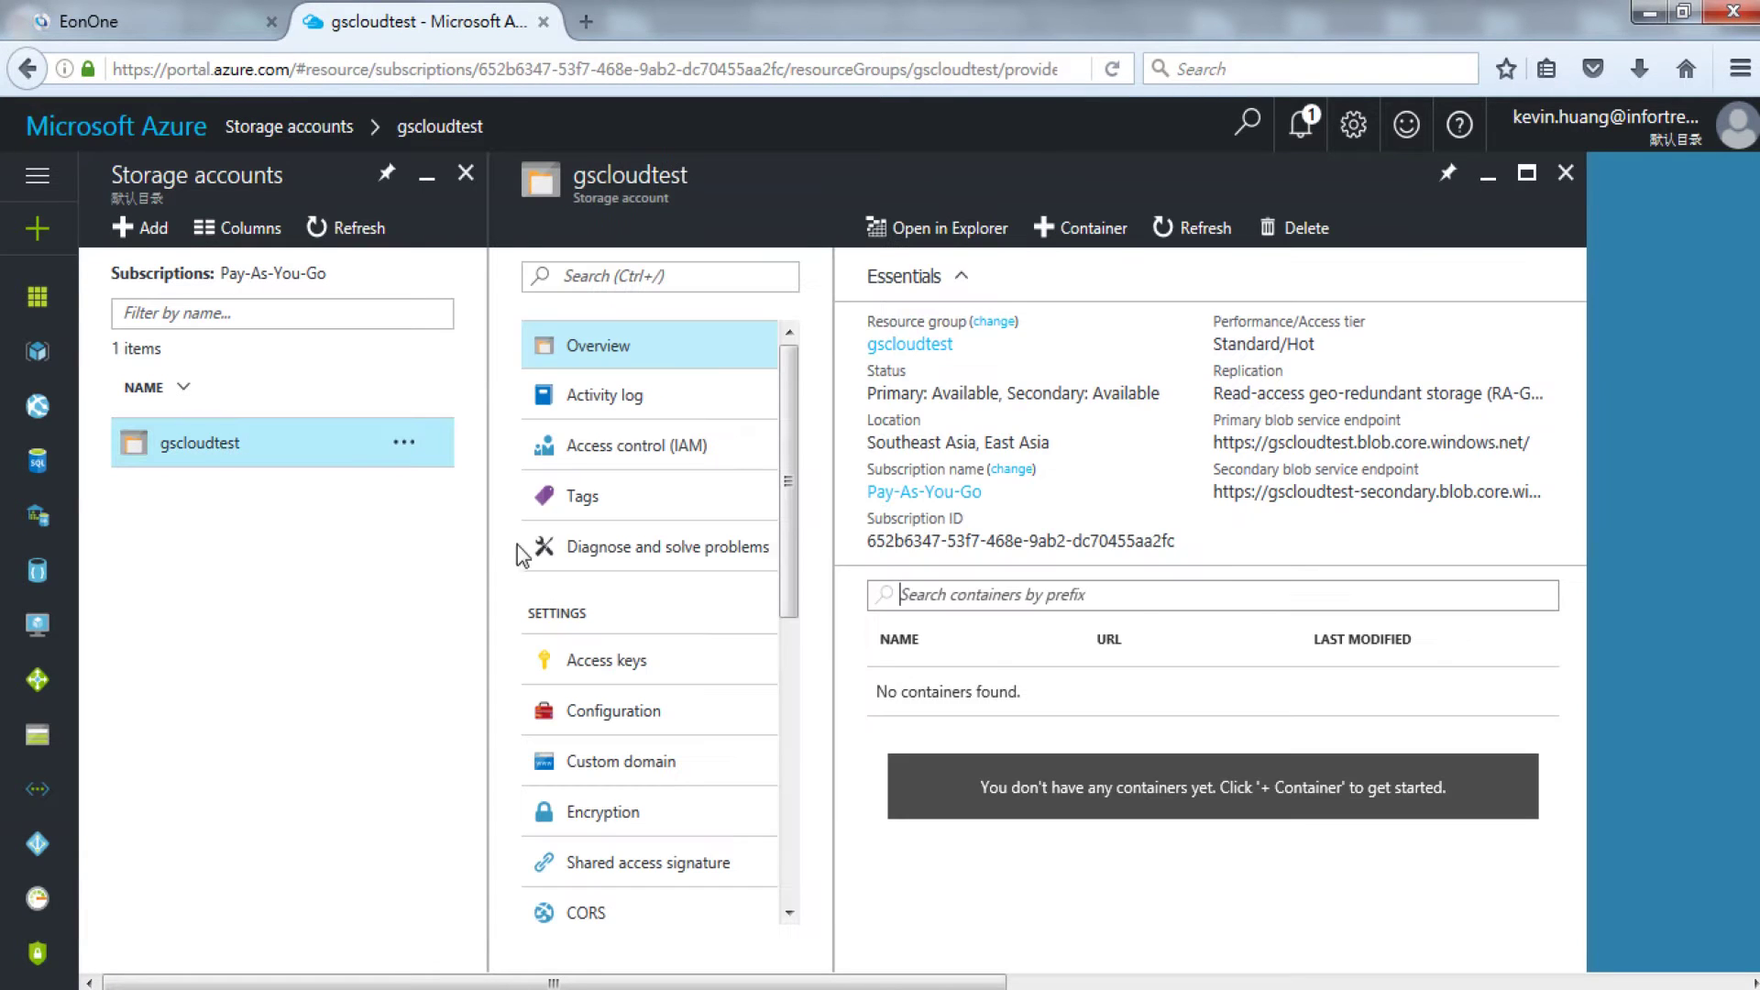
{"action": "left_click", "coordinate": [712, 668]}
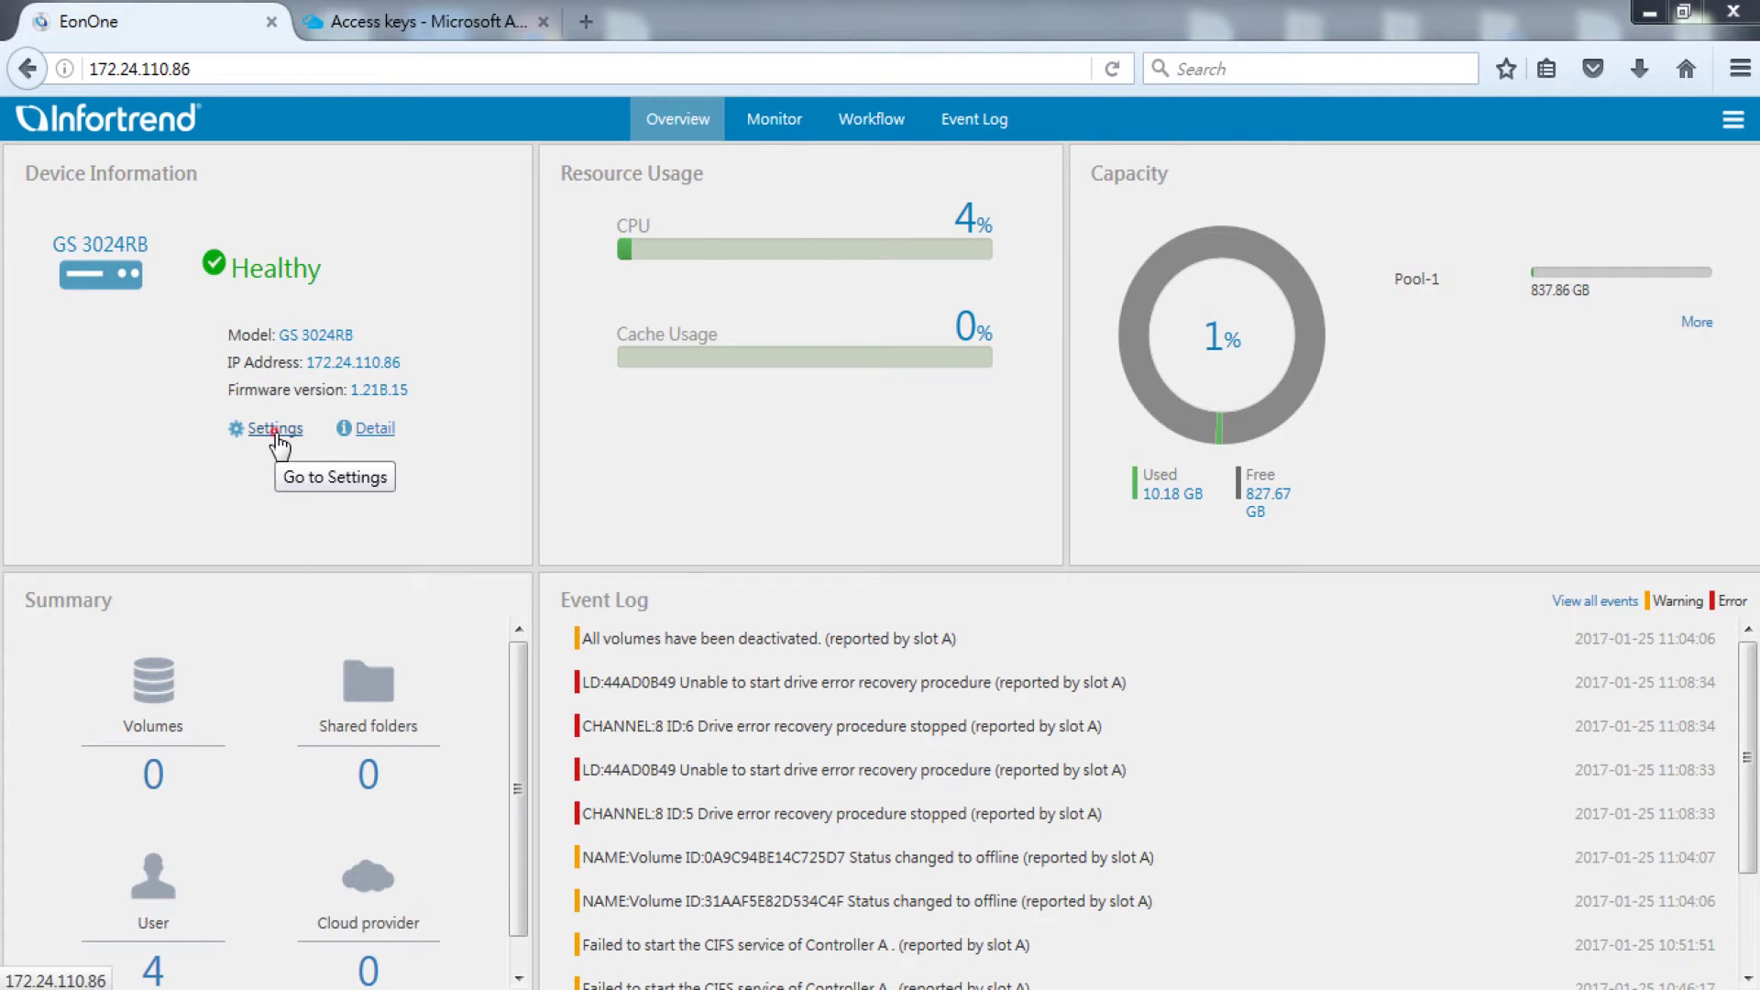
{"action": "left_click", "coordinate": [276, 431]}
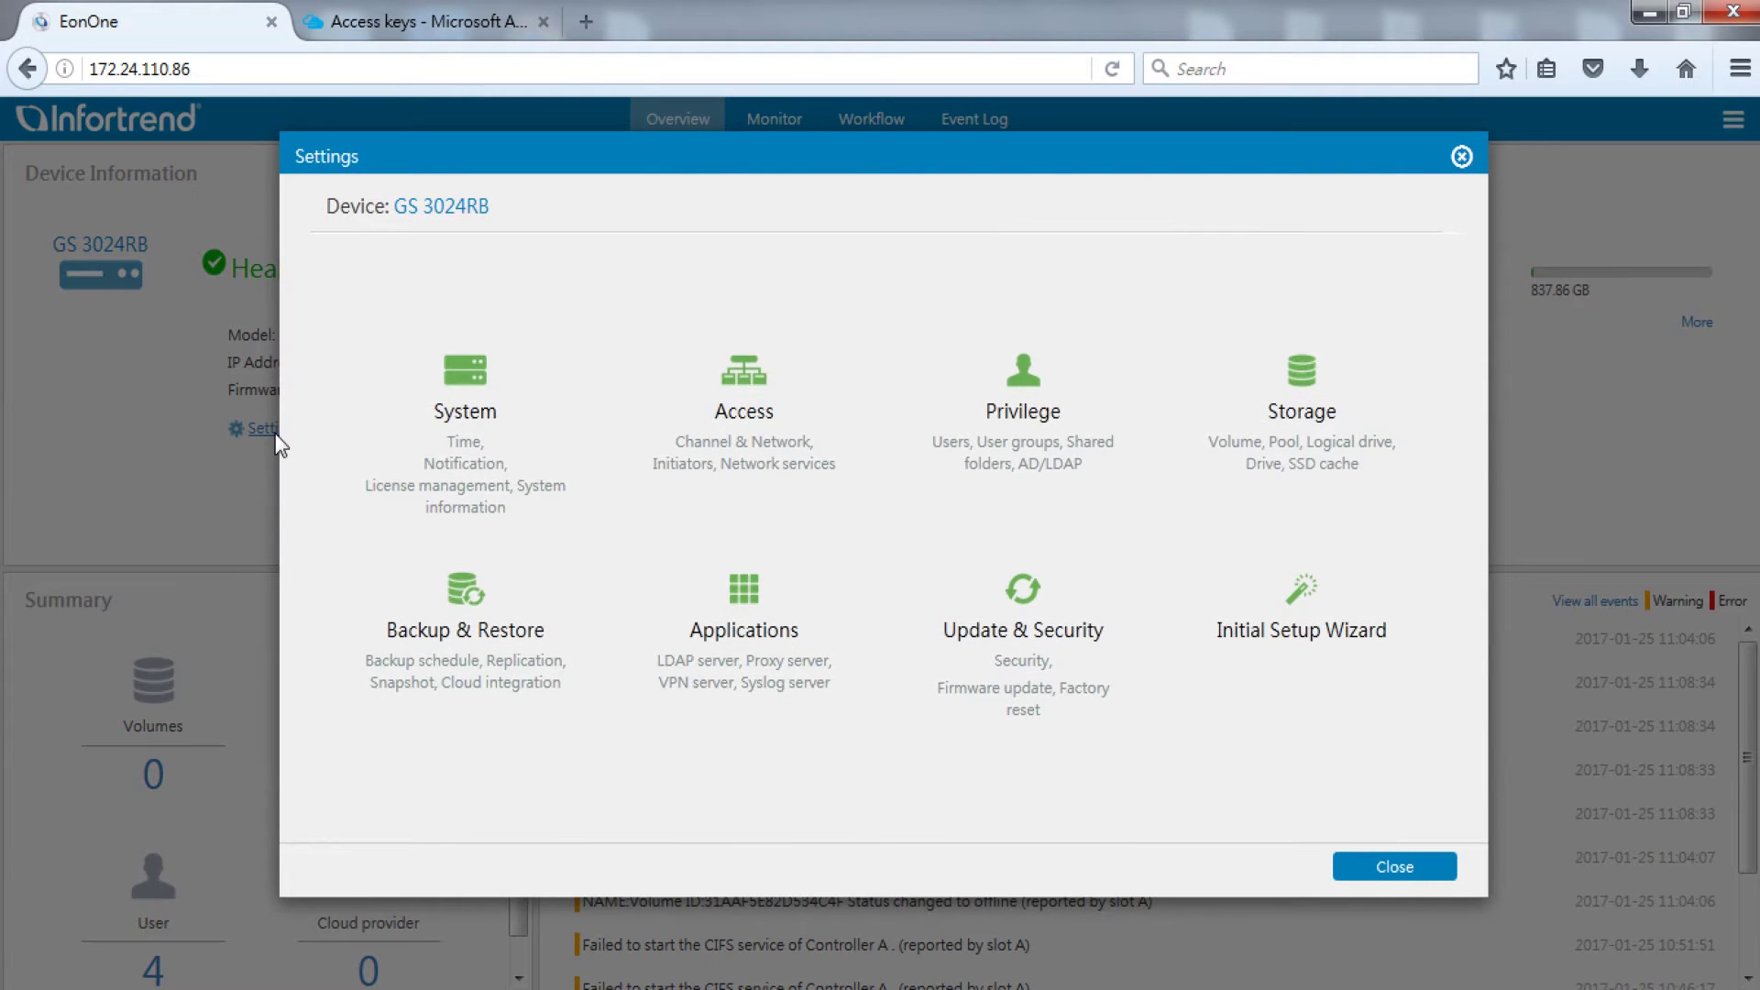
Go to Backup & Restore > Cloud > Cloud provider and start adding a new provider
{"action": "left_click", "coordinate": [544, 591]}
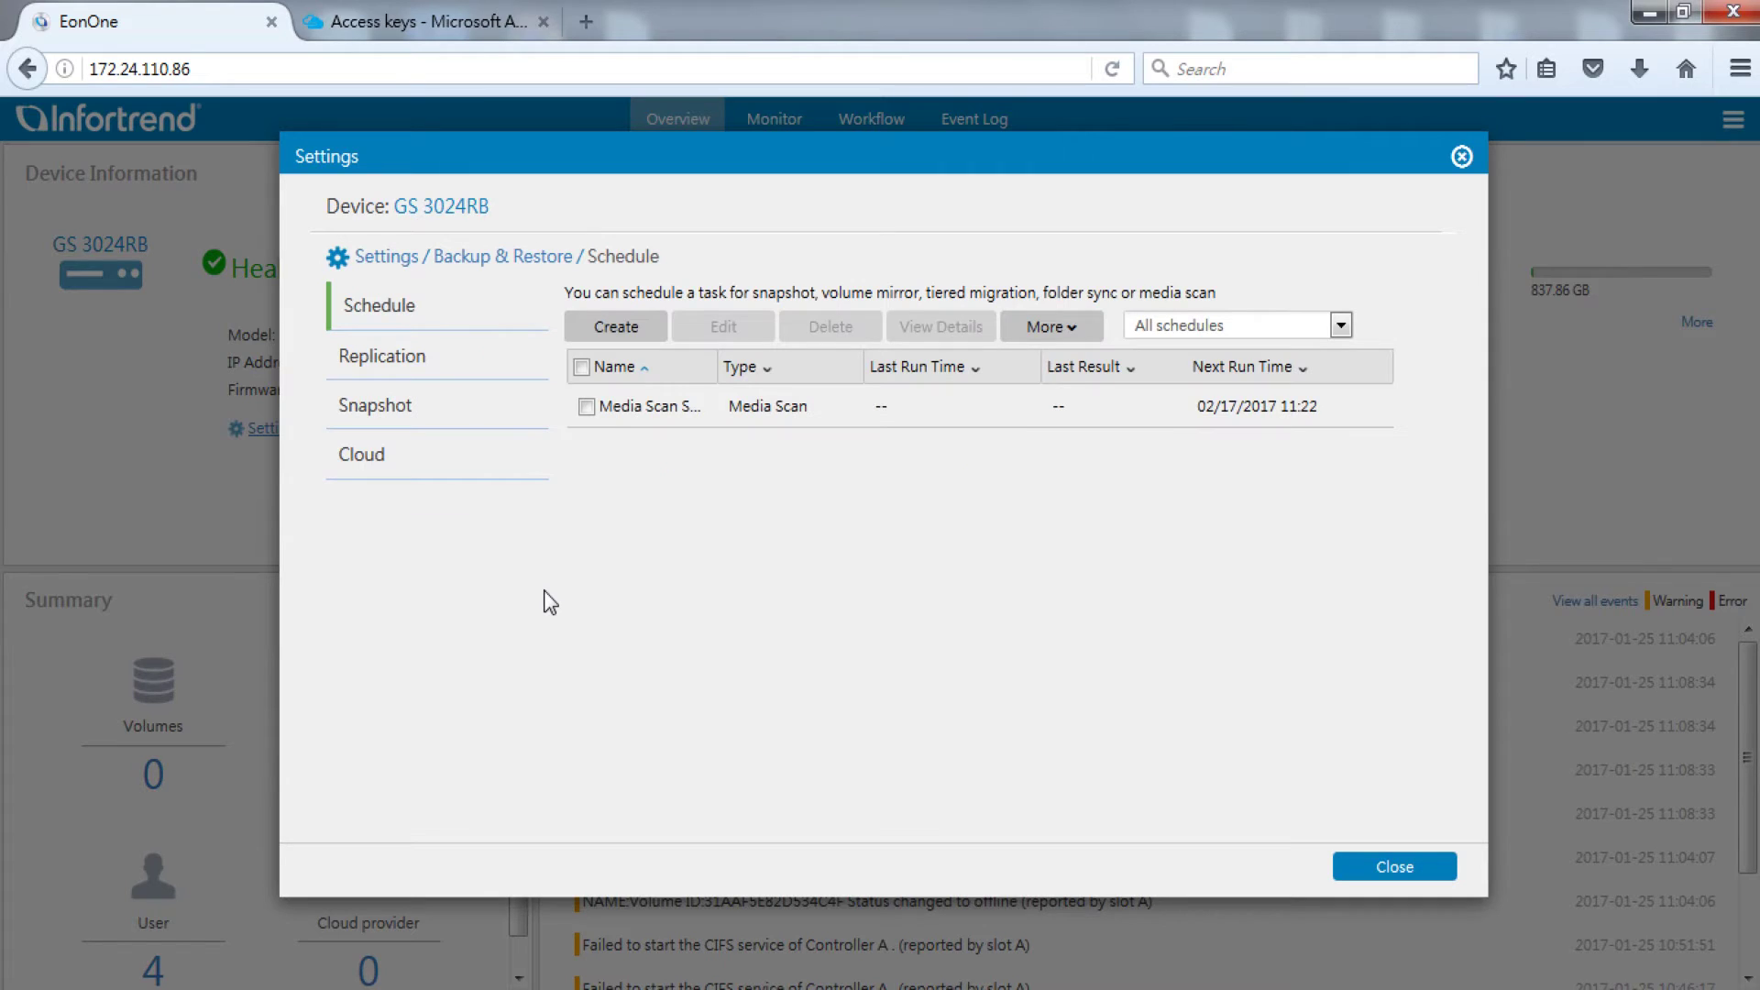
{"action": "left_click", "coordinate": [473, 474]}
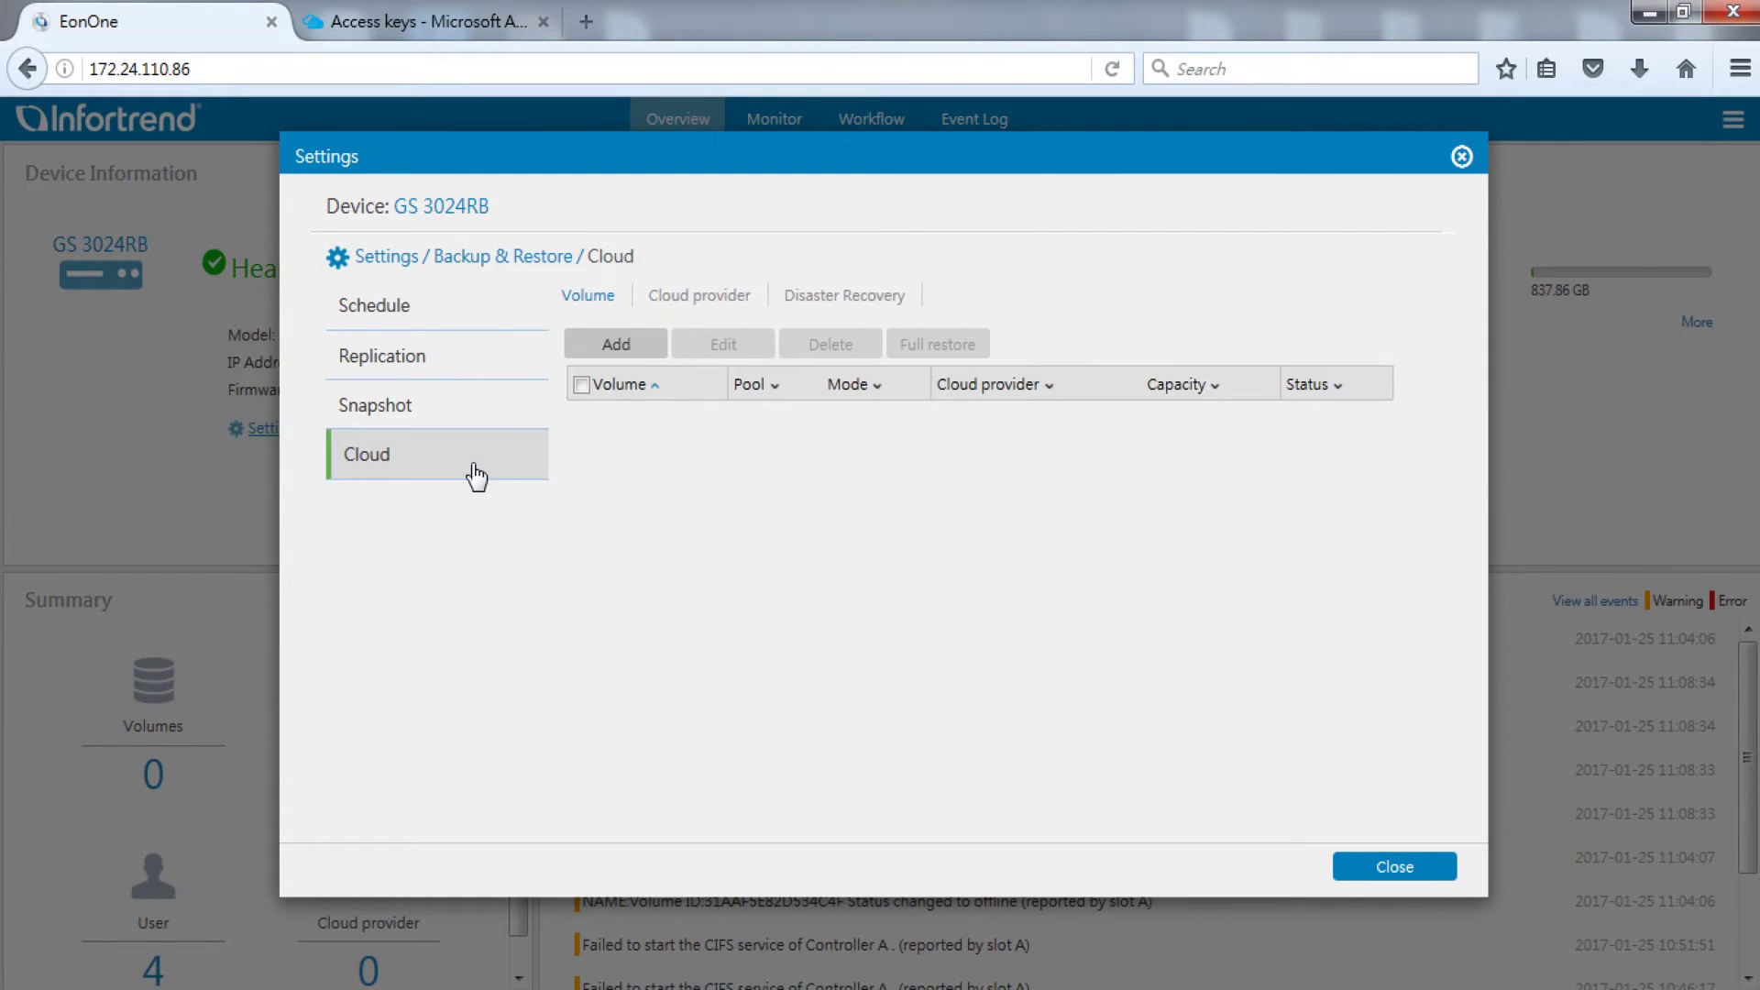
{"action": "left_click", "coordinate": [722, 316]}
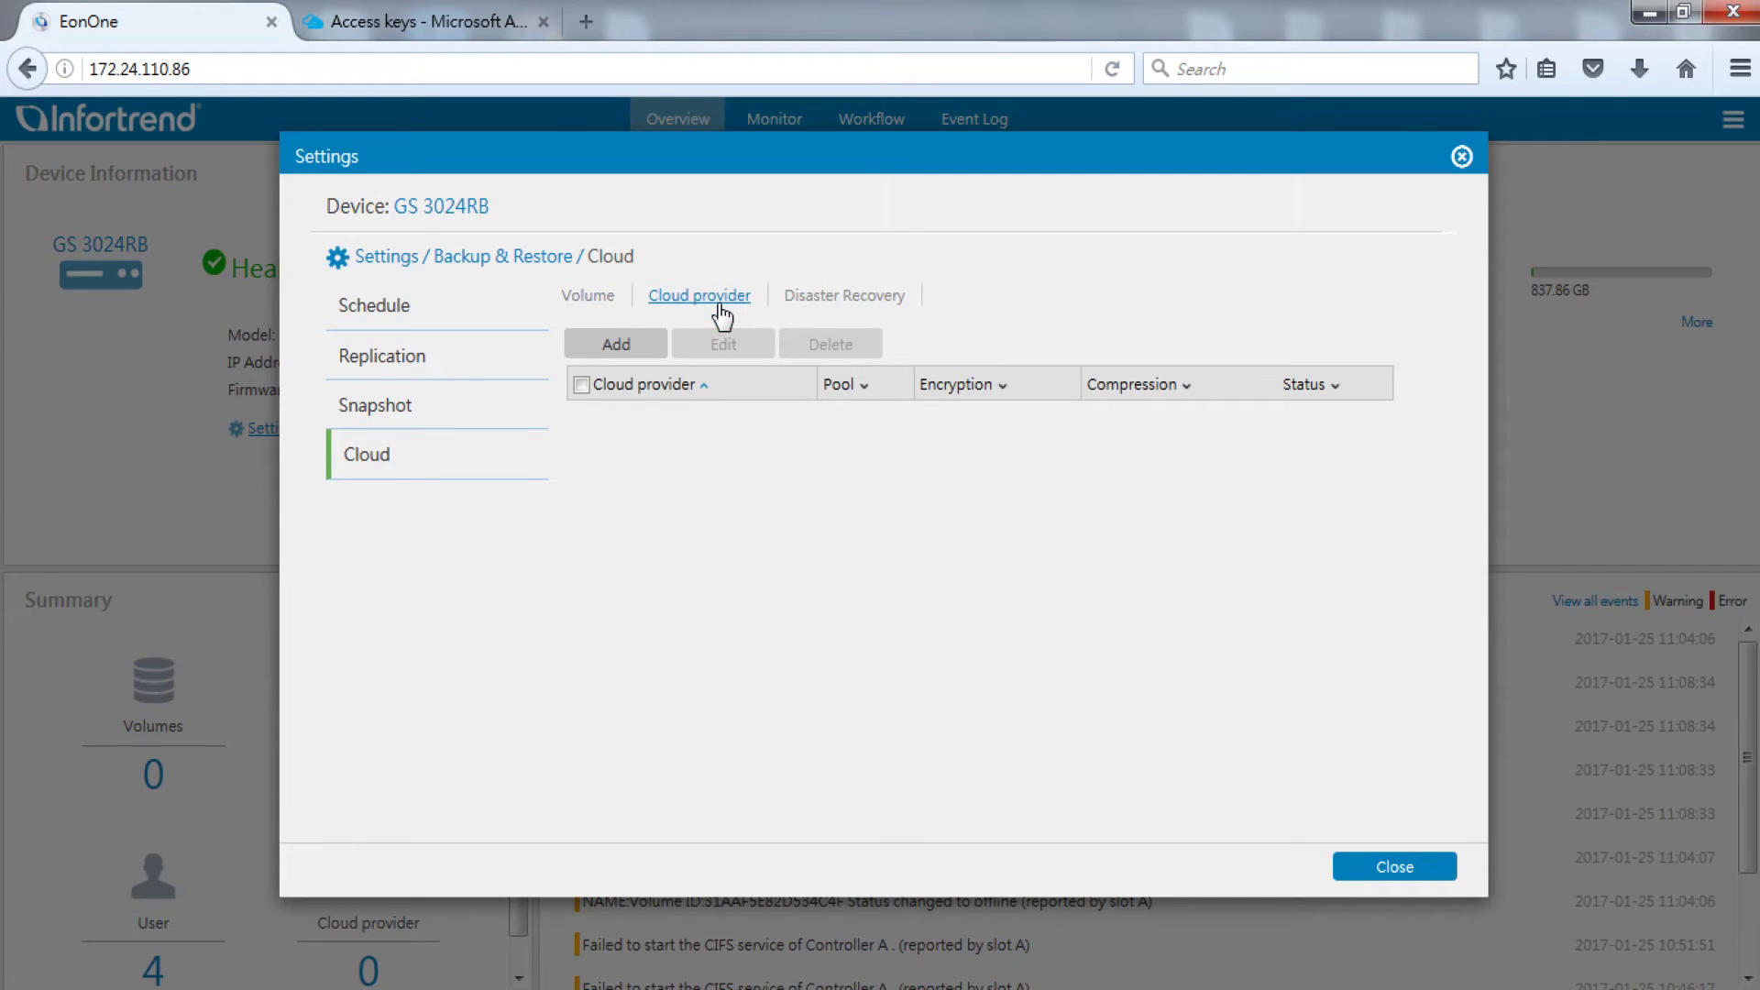
{"action": "left_click", "coordinate": [647, 349]}
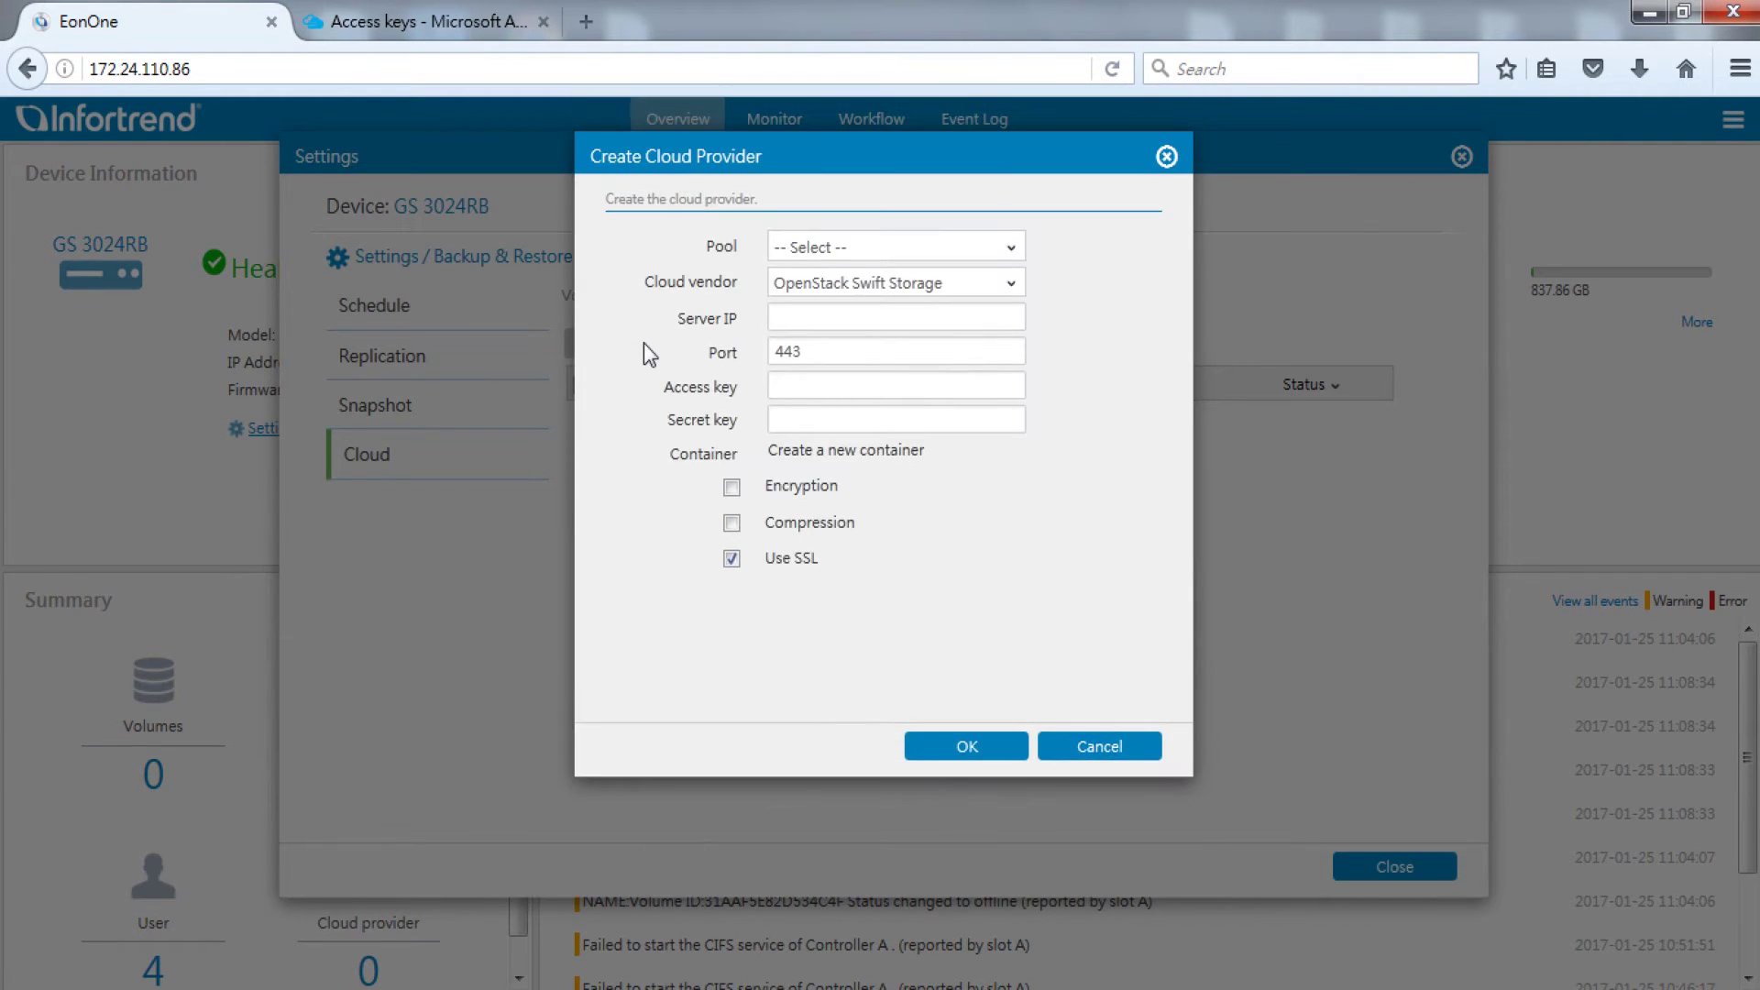
Choose Pool-1 and Microsoft Azure Storage as the cloud vendor
{"action": "left_click", "coordinate": [857, 258]}
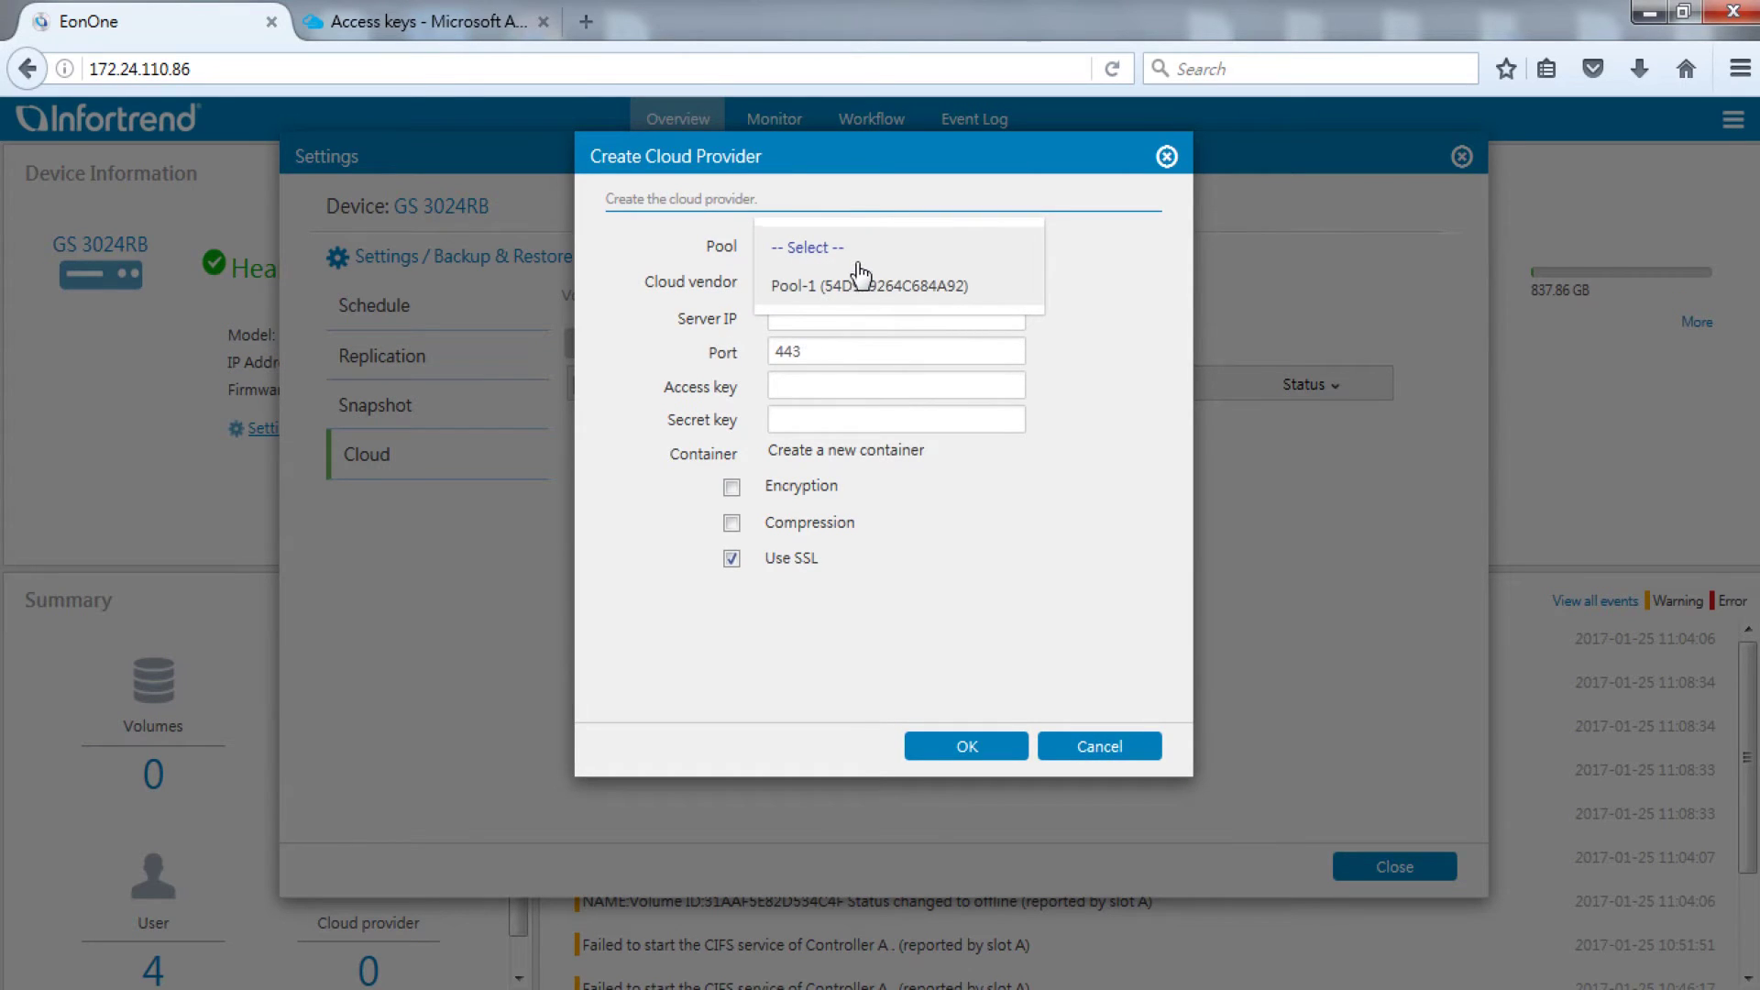
{"action": "left_click", "coordinate": [856, 286]}
{"action": "left_click", "coordinate": [854, 286]}
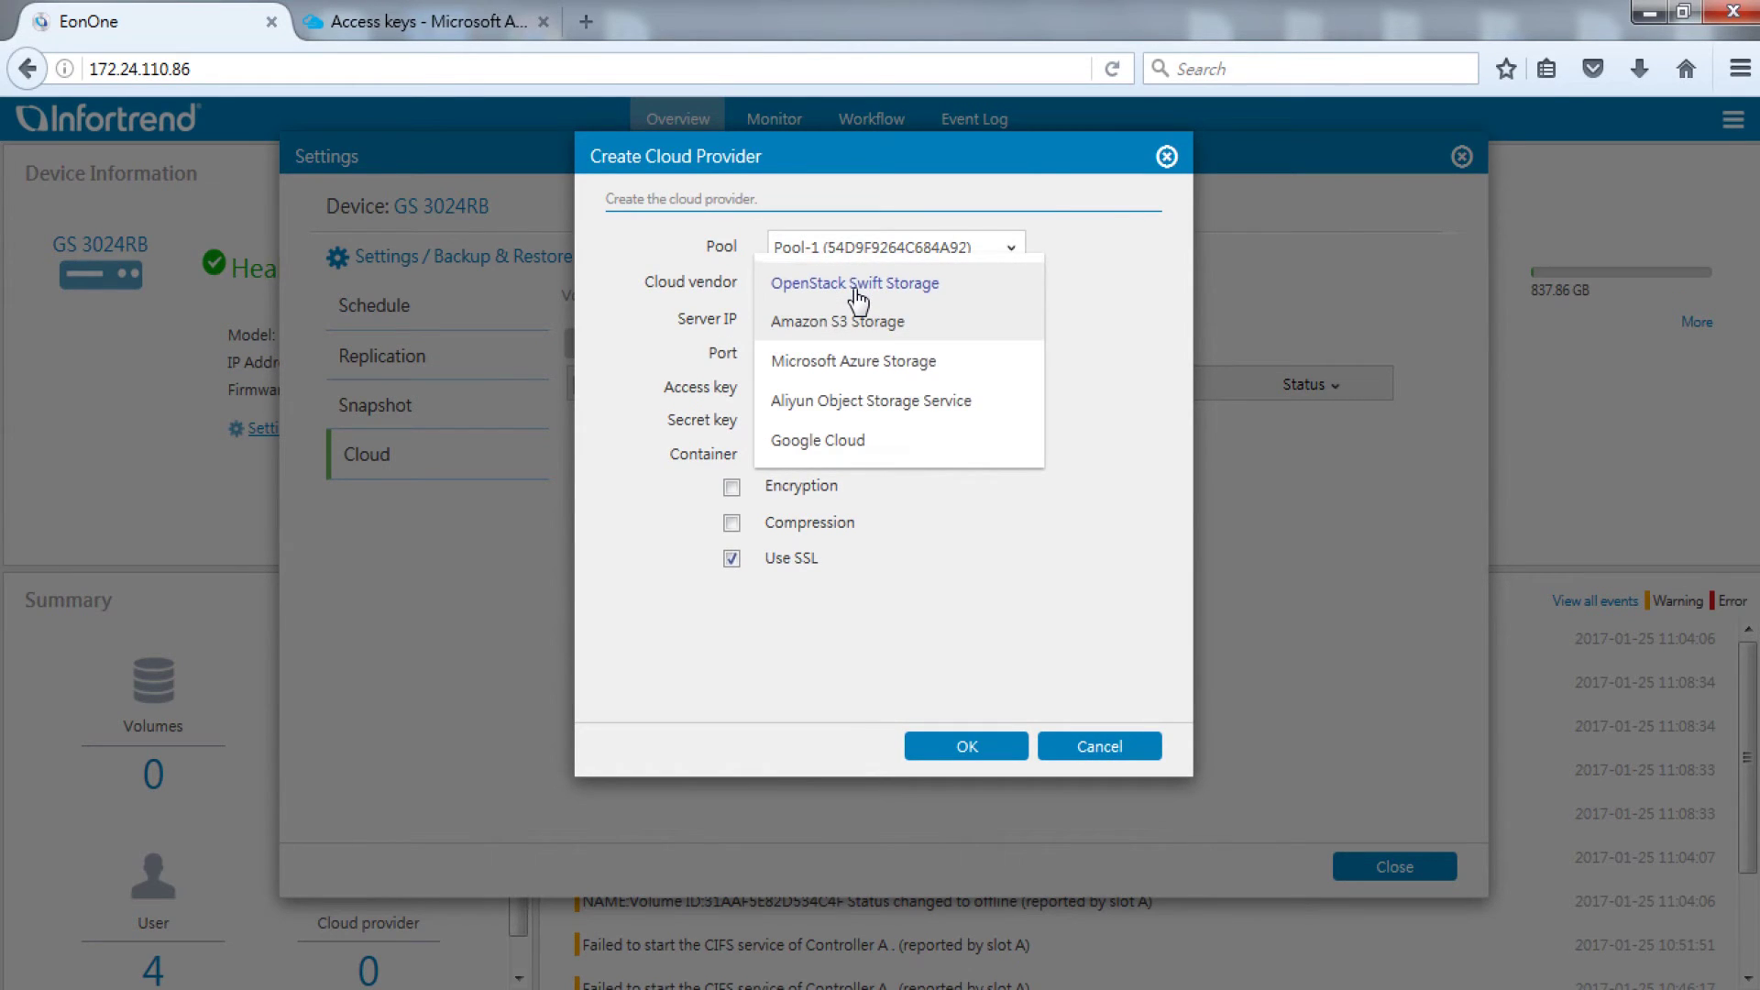
{"action": "left_click", "coordinate": [871, 369]}
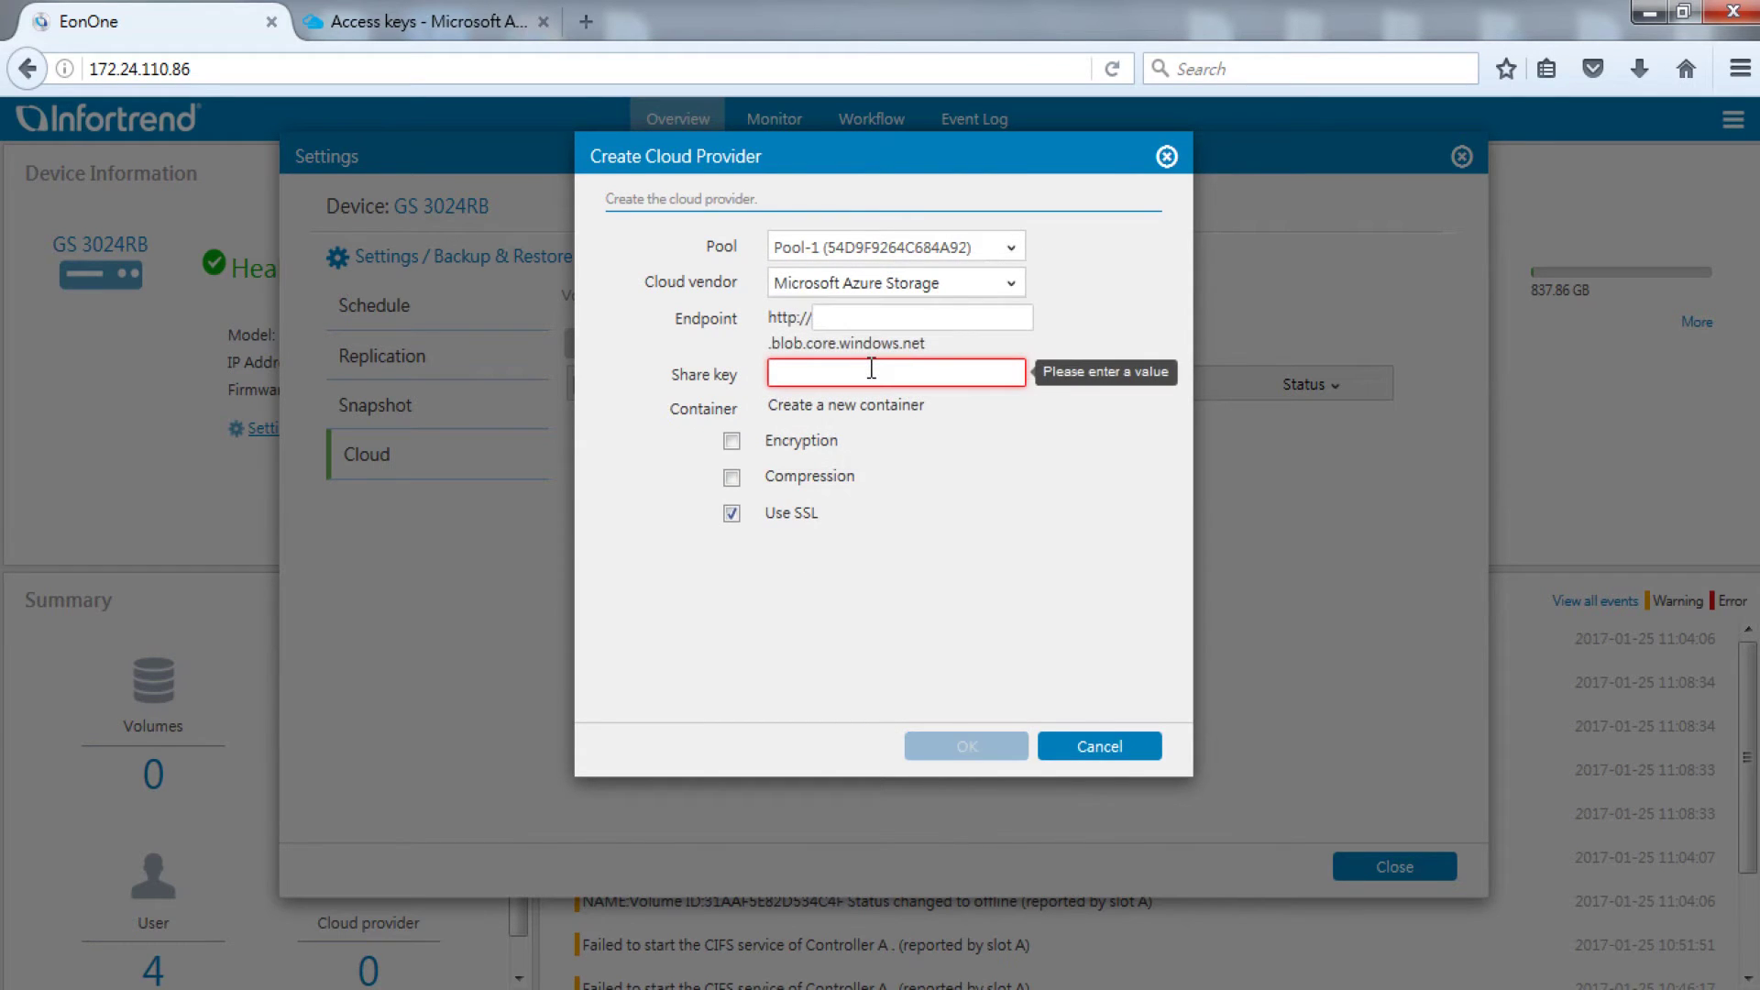
Paste the gscloudtest account name as the endpoint, then copy the first access key from Azure
{"action": "left_click", "coordinate": [442, 37]}
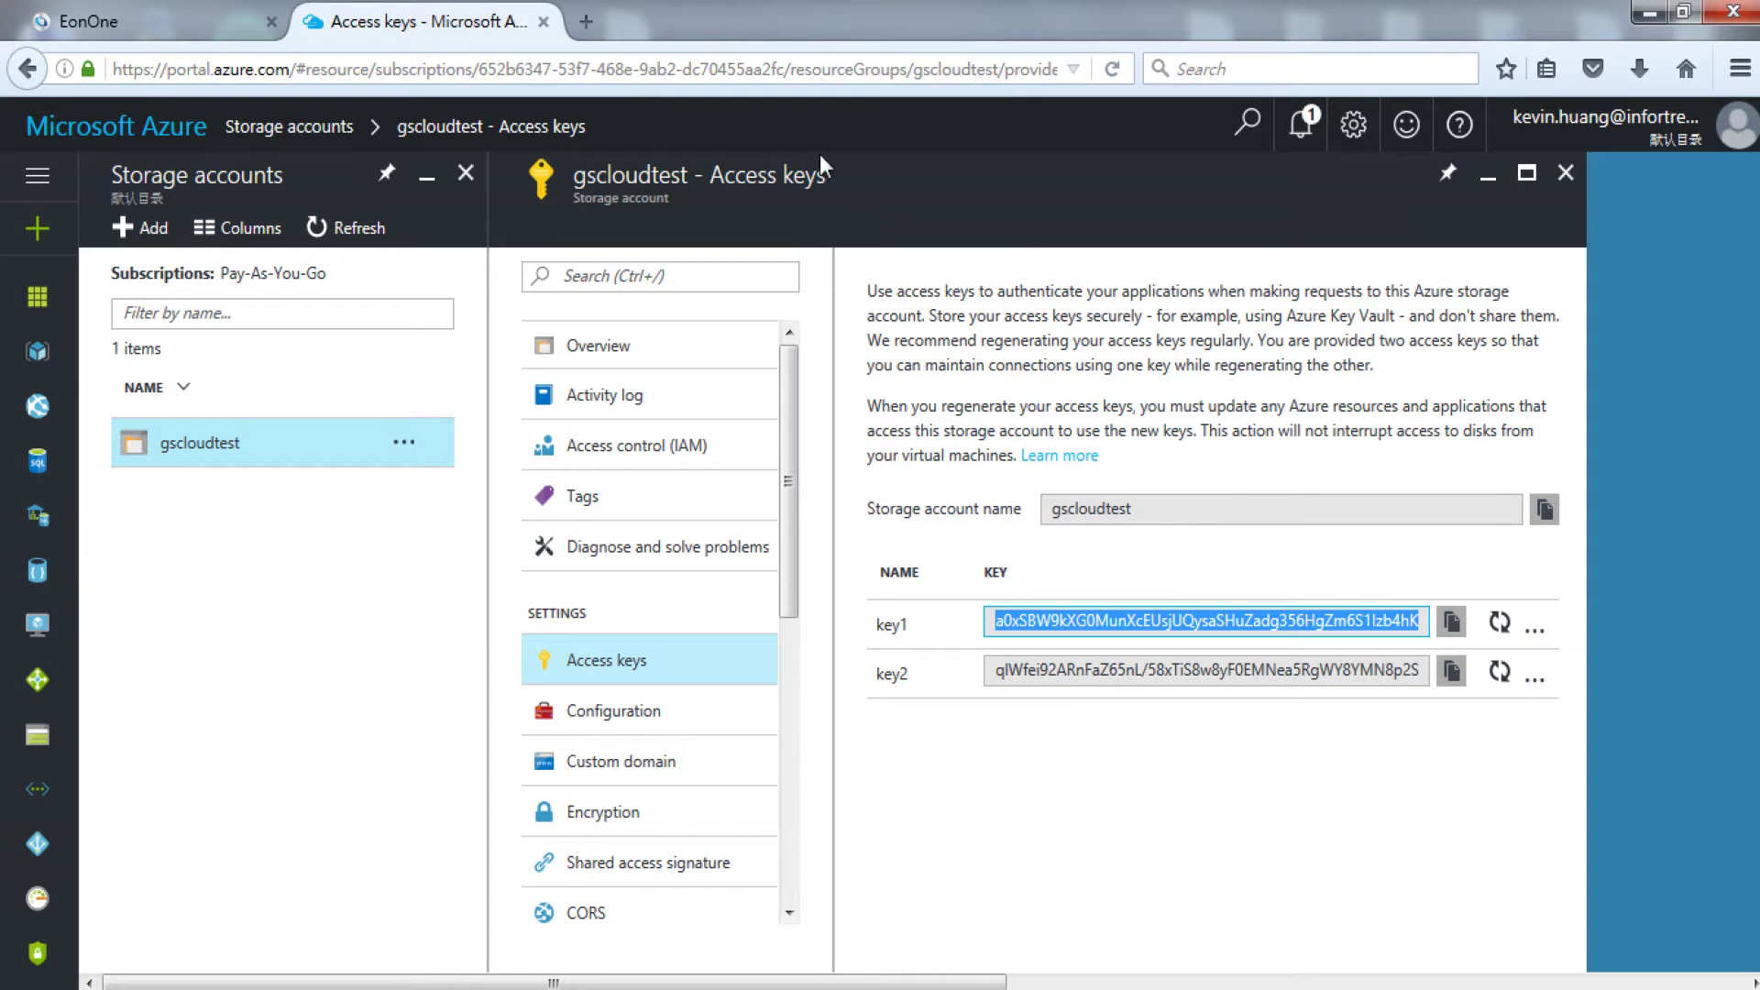
{"action": "left_click", "coordinate": [1545, 510]}
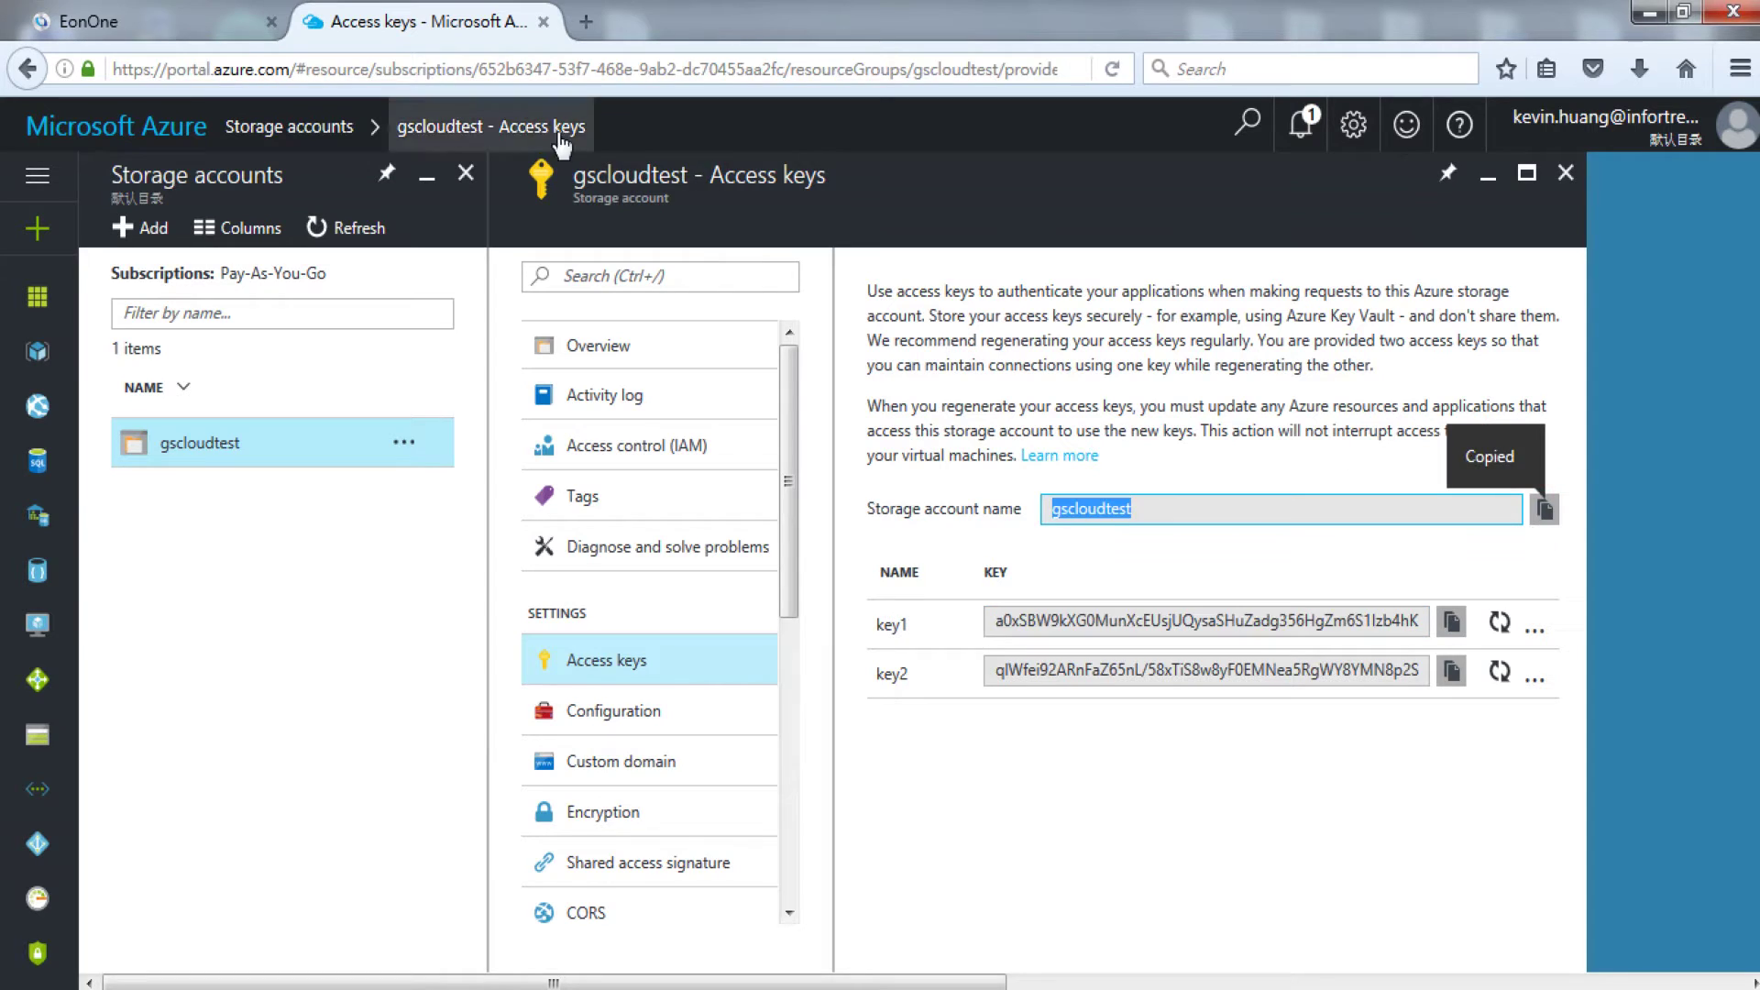
{"action": "left_click", "coordinate": [182, 31]}
{"action": "left_click", "coordinate": [915, 316]}
{"action": "key", "text": "ctrl+v"}
{"action": "left_click", "coordinate": [440, 22]}
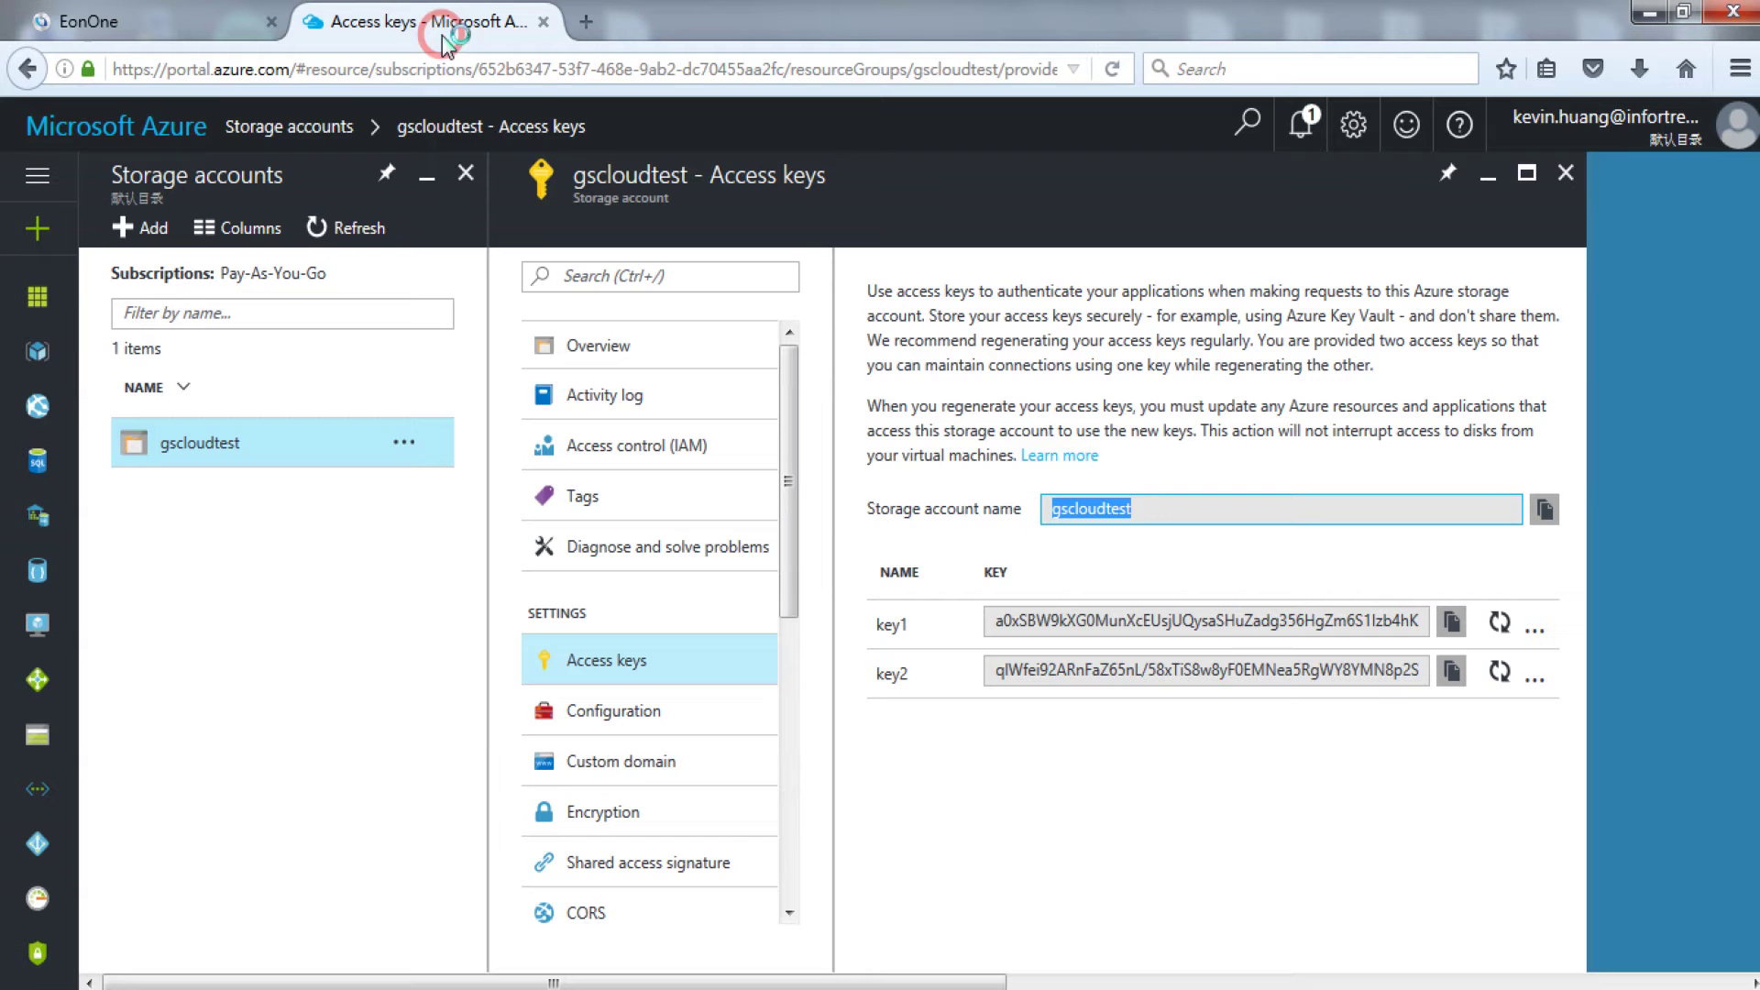
{"action": "left_click", "coordinate": [1452, 619]}
Paste the Azure key1 as Share key, confirm the provider mapping, and show the cloud volume list
{"action": "left_click", "coordinate": [190, 22]}
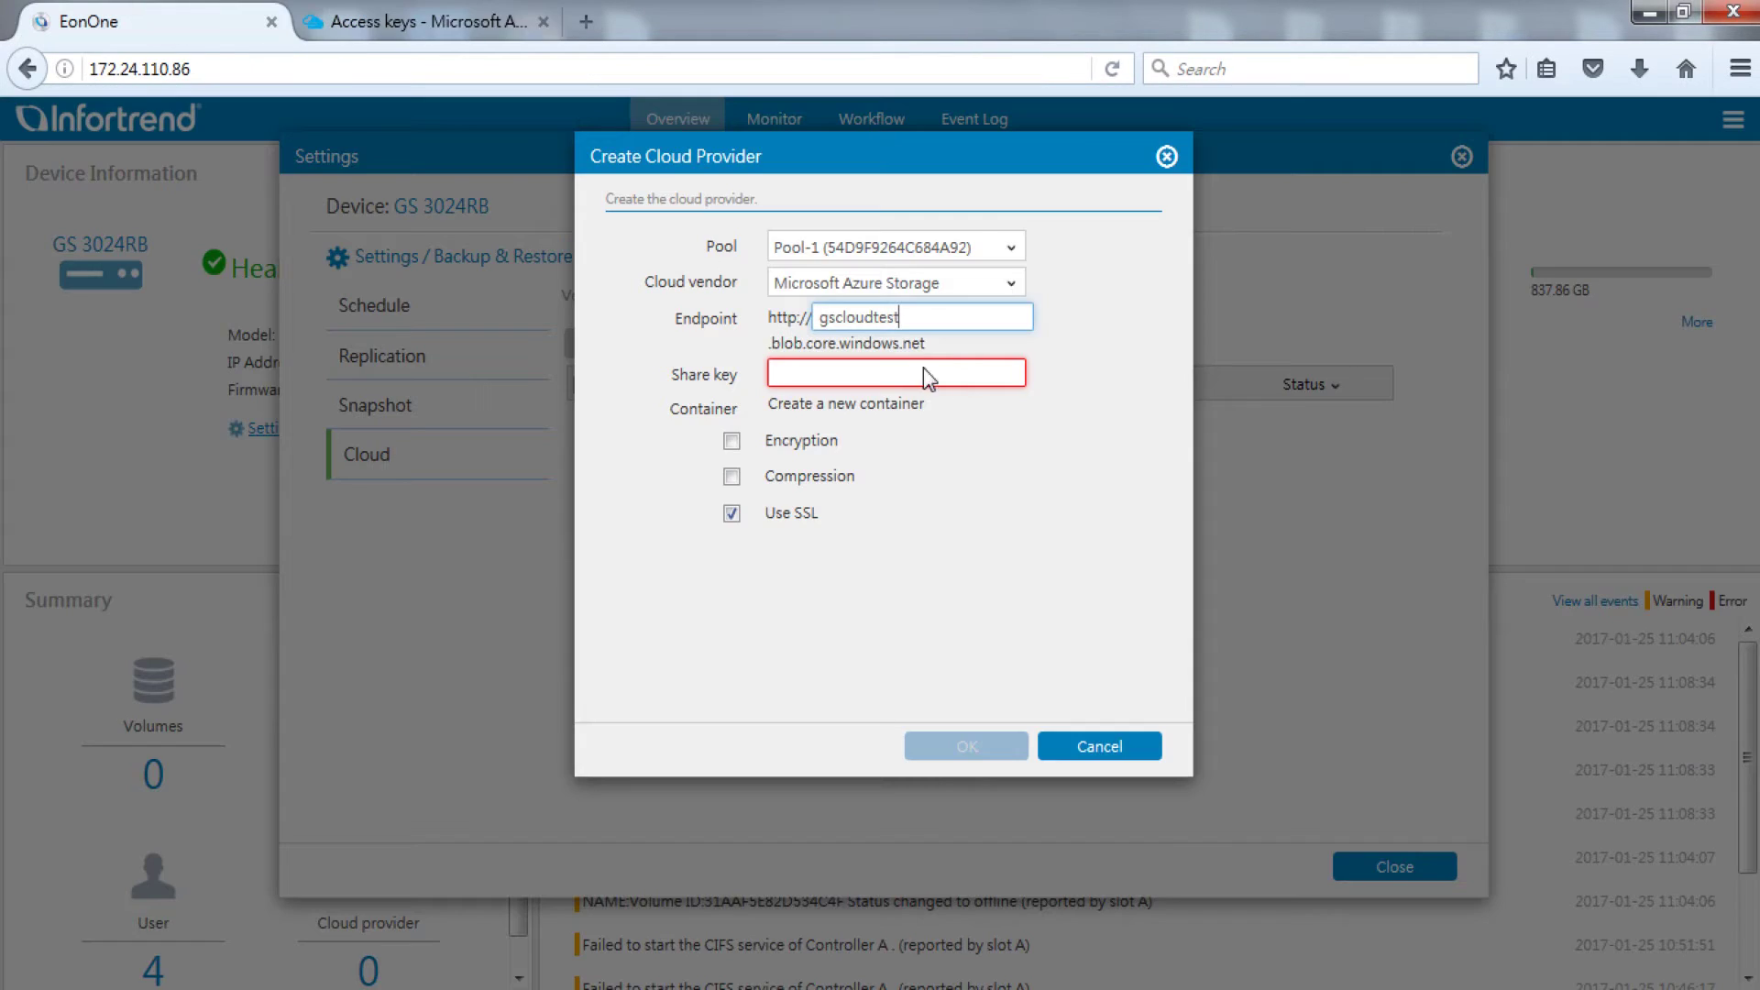
{"action": "left_click", "coordinate": [922, 373]}
{"action": "key", "text": "ctrl+v"}
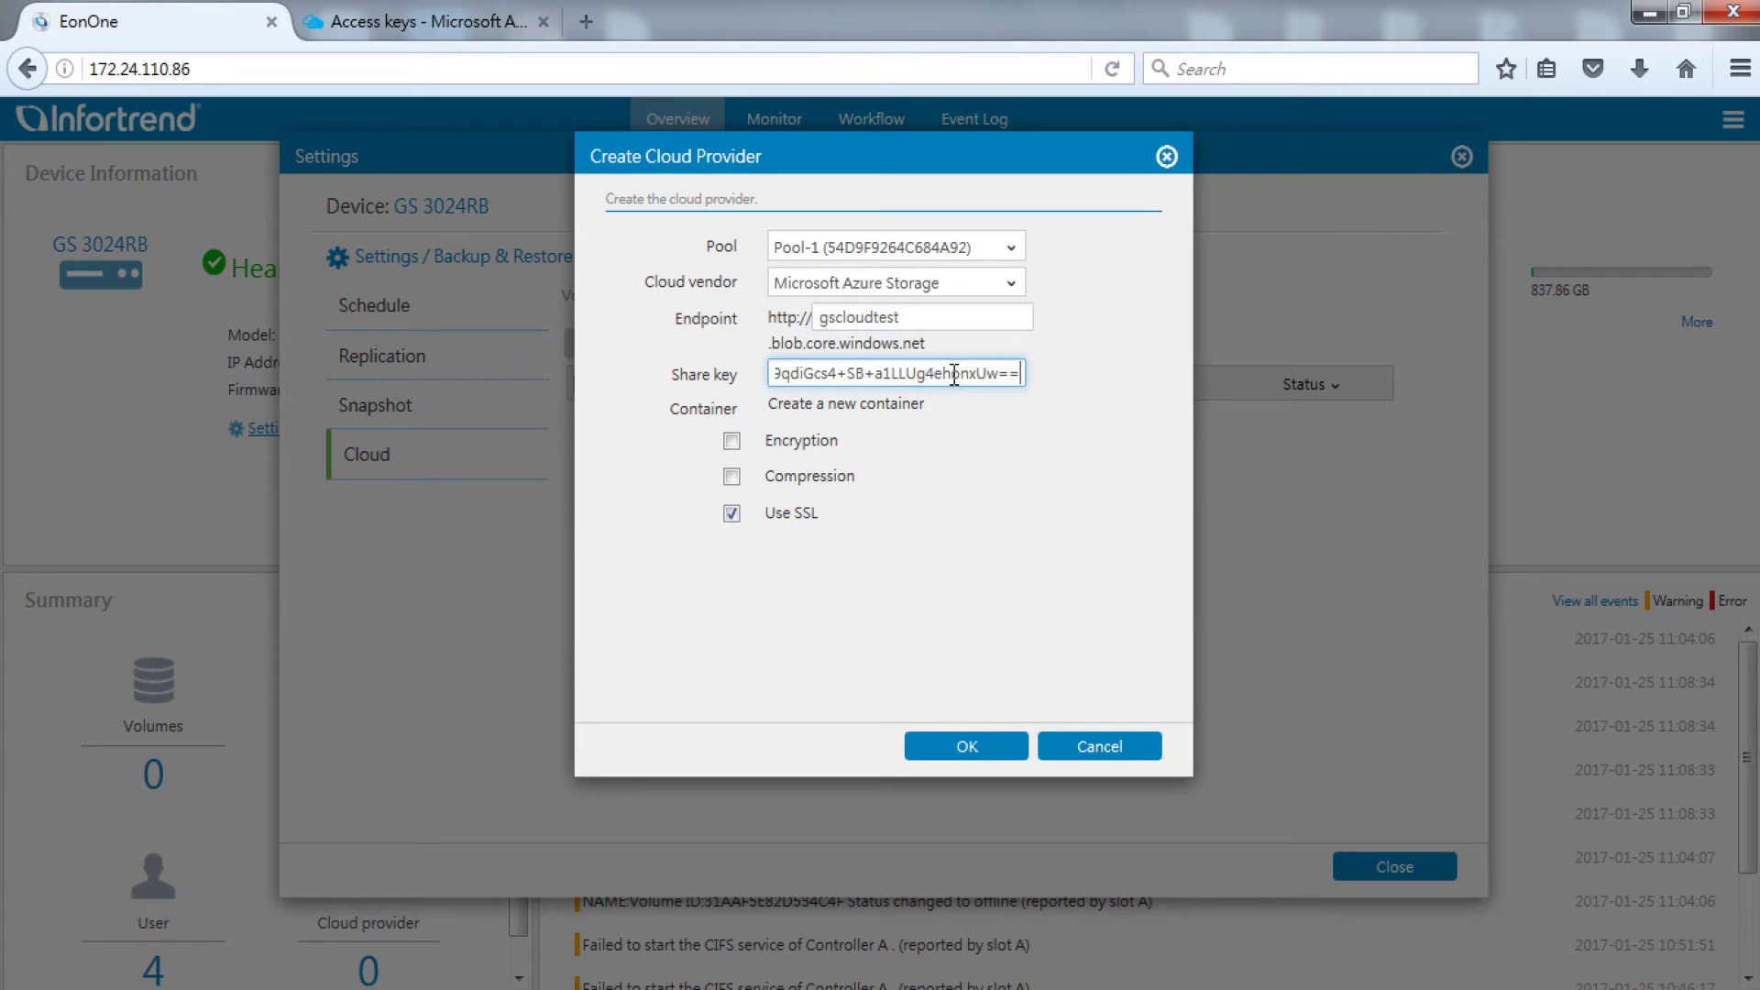
{"action": "left_click", "coordinate": [995, 750]}
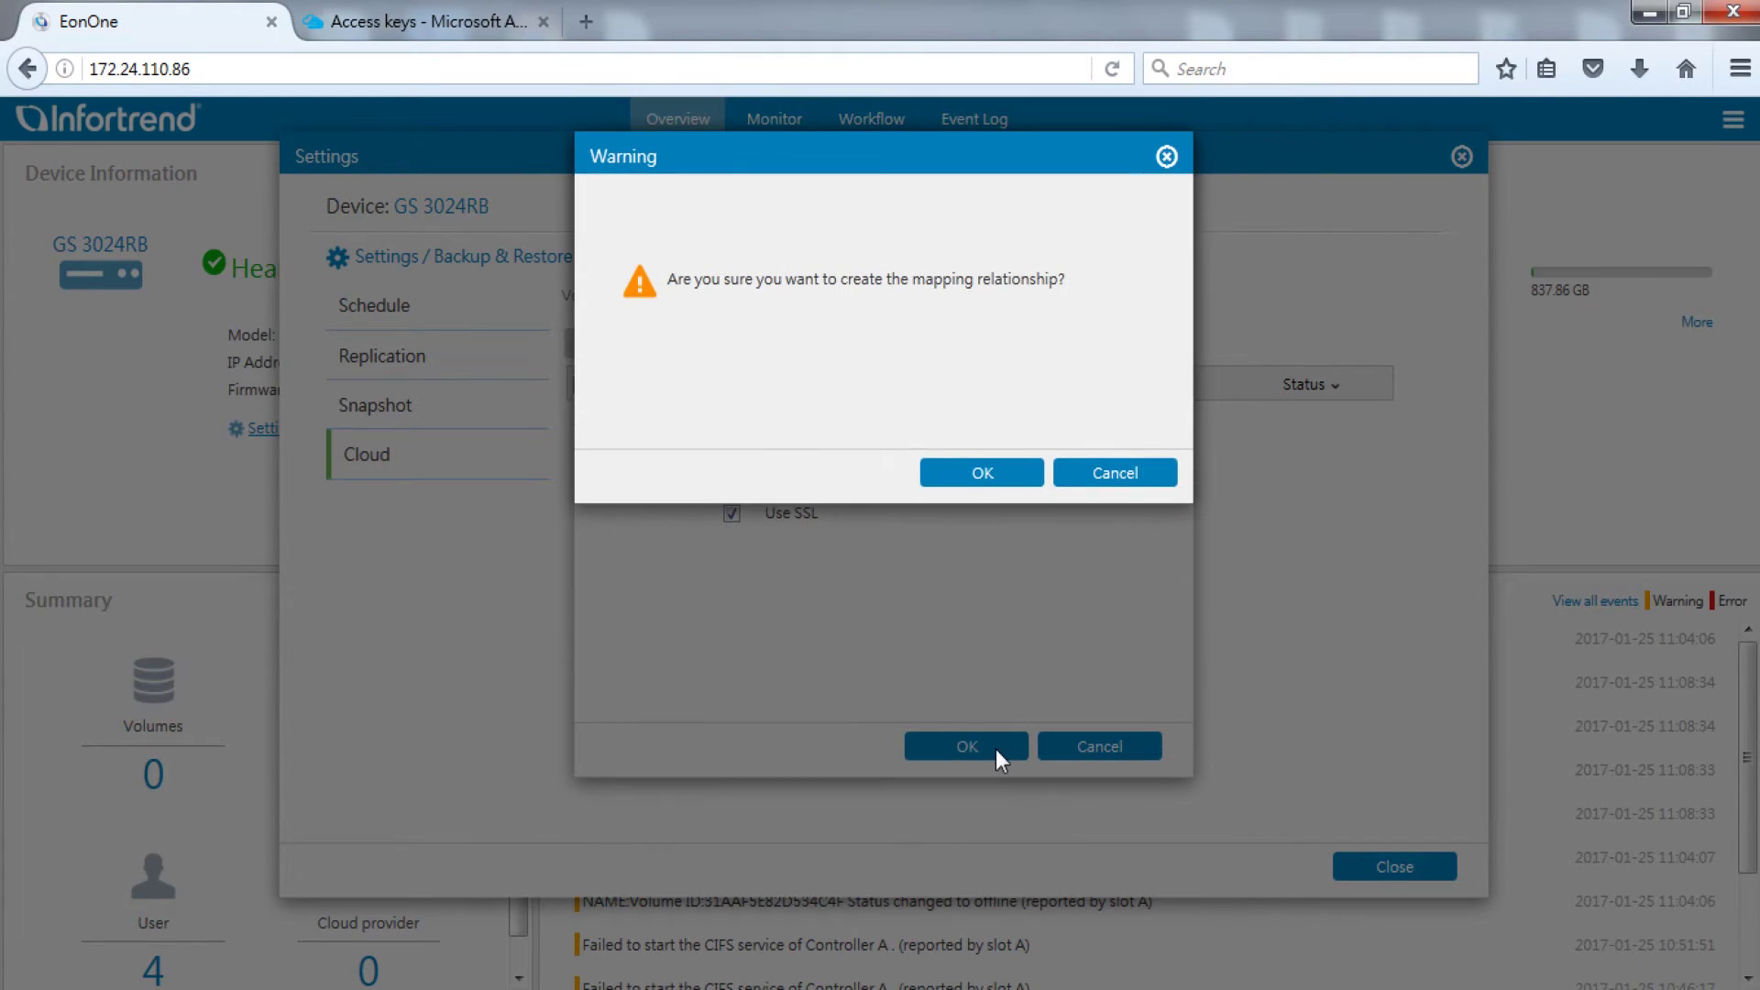
{"action": "left_click", "coordinate": [1029, 472]}
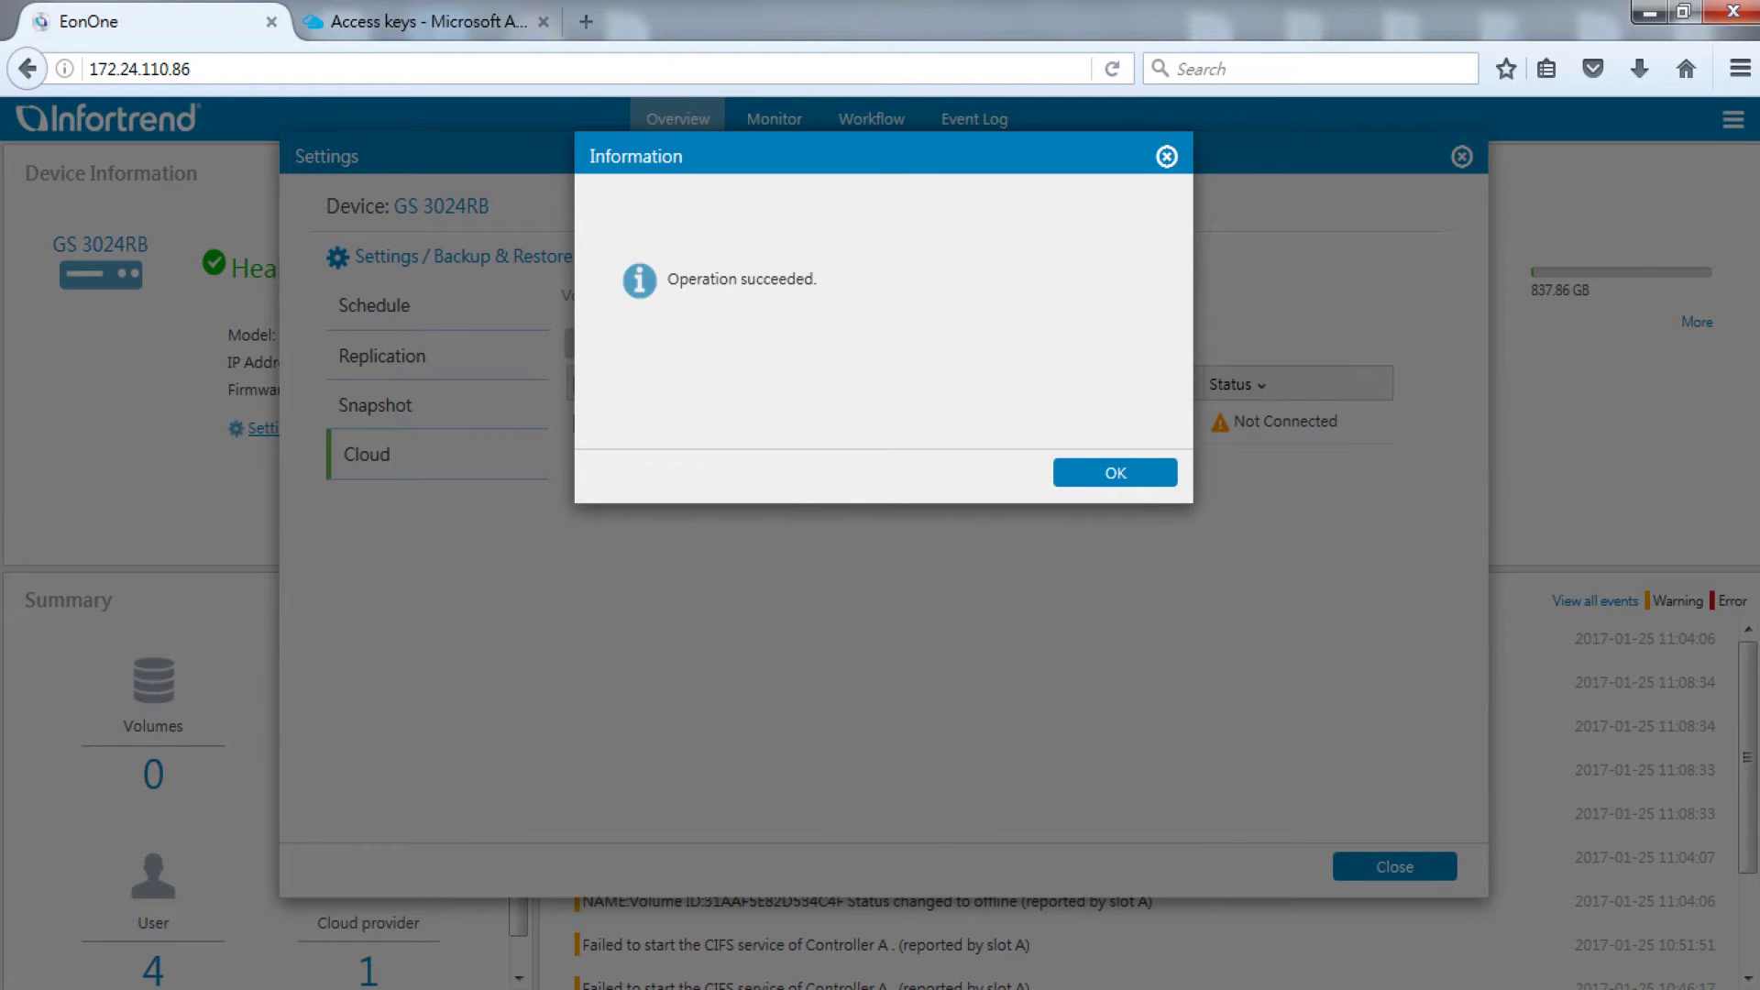
{"action": "left_click", "coordinate": [1111, 473]}
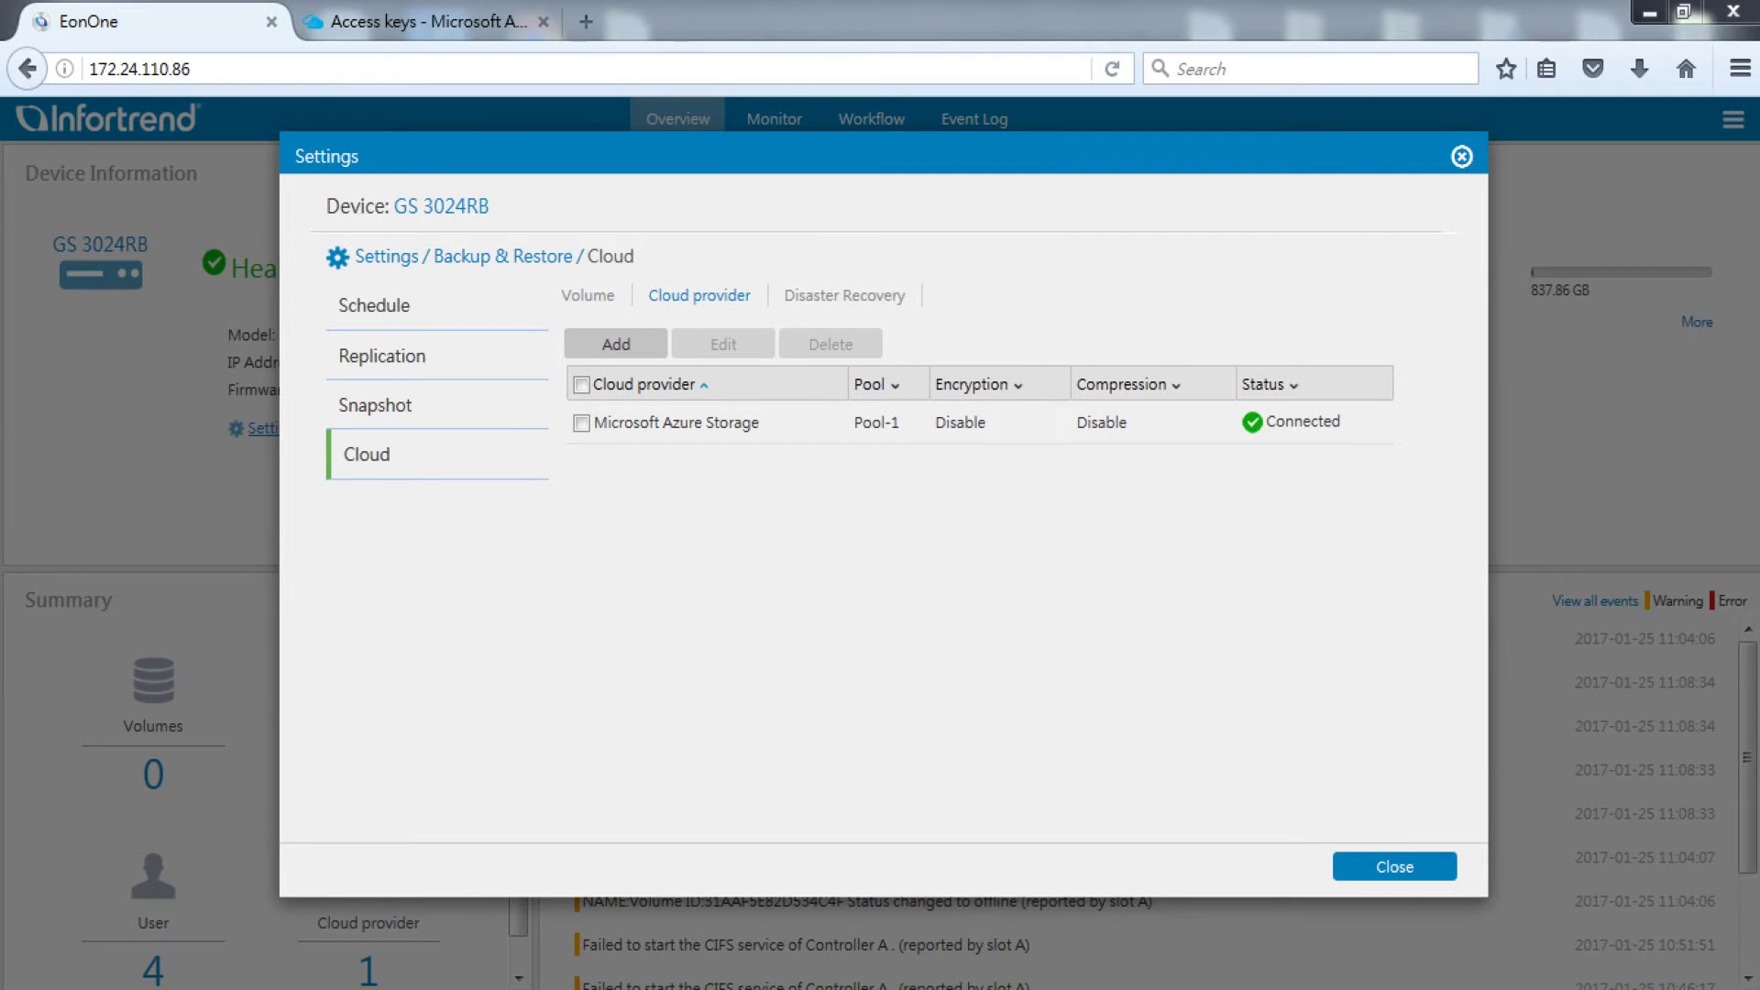
{"action": "left_click", "coordinate": [589, 297]}
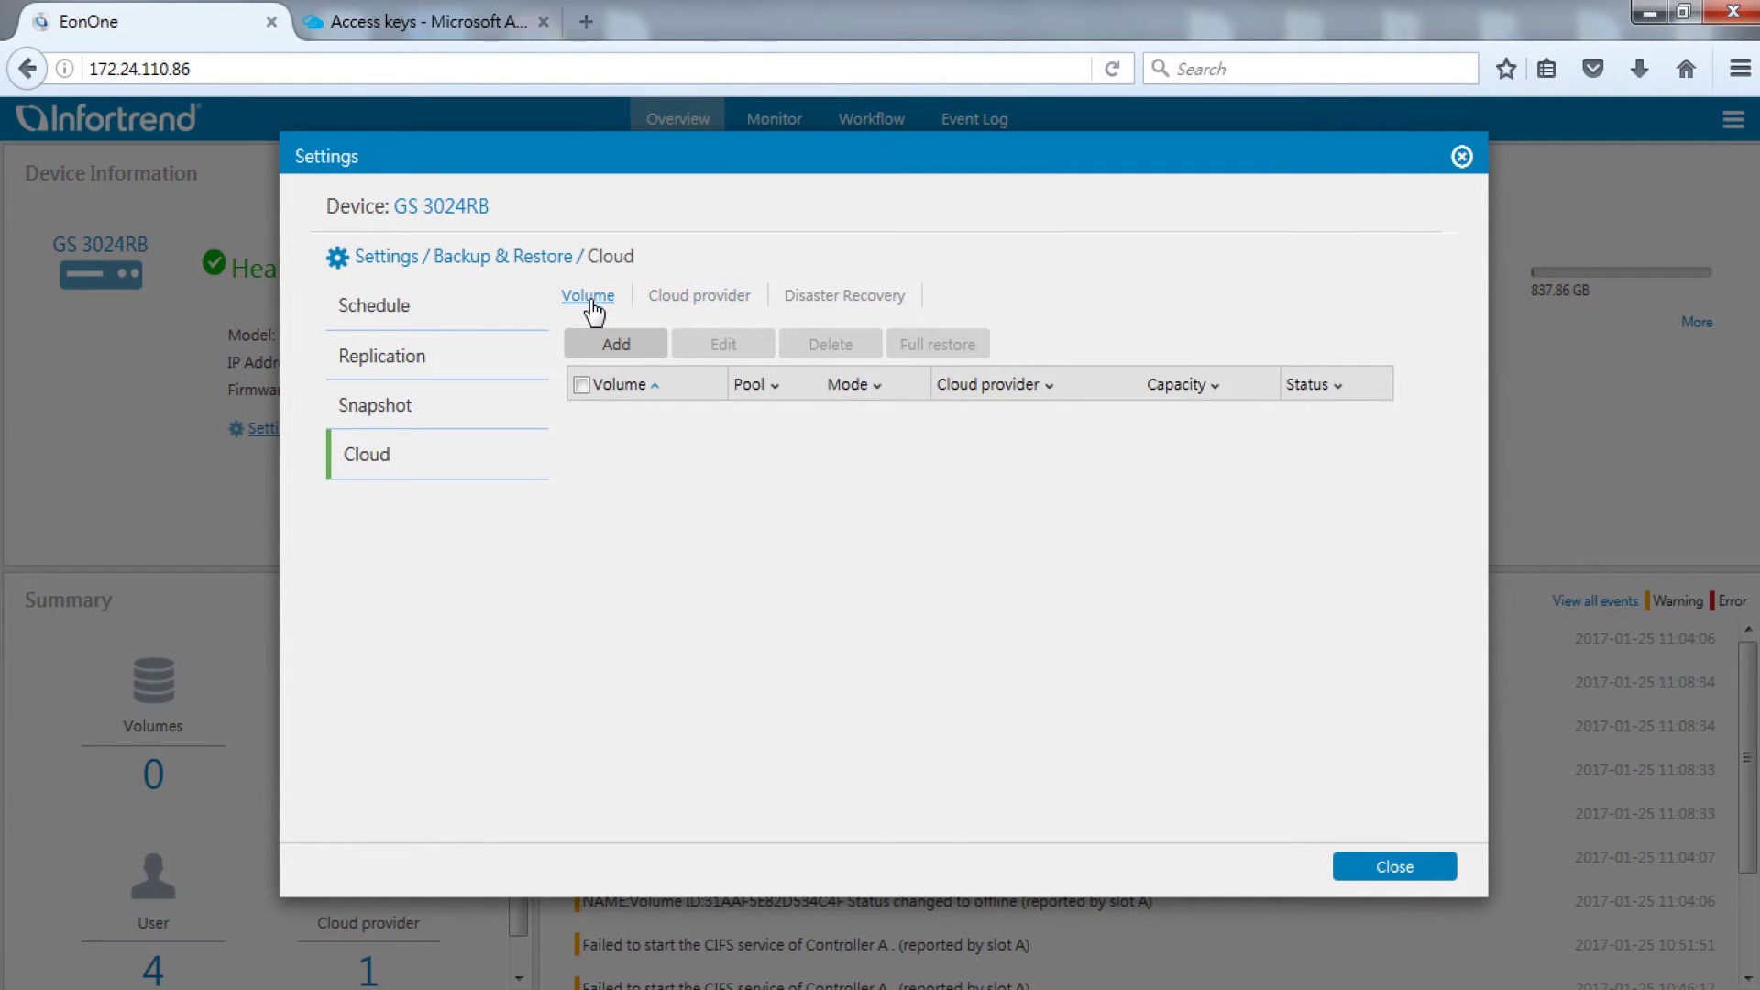
Start a new cloud volume with fully cache, flush period Continue, and size 100 GB
{"action": "left_click", "coordinate": [652, 350]}
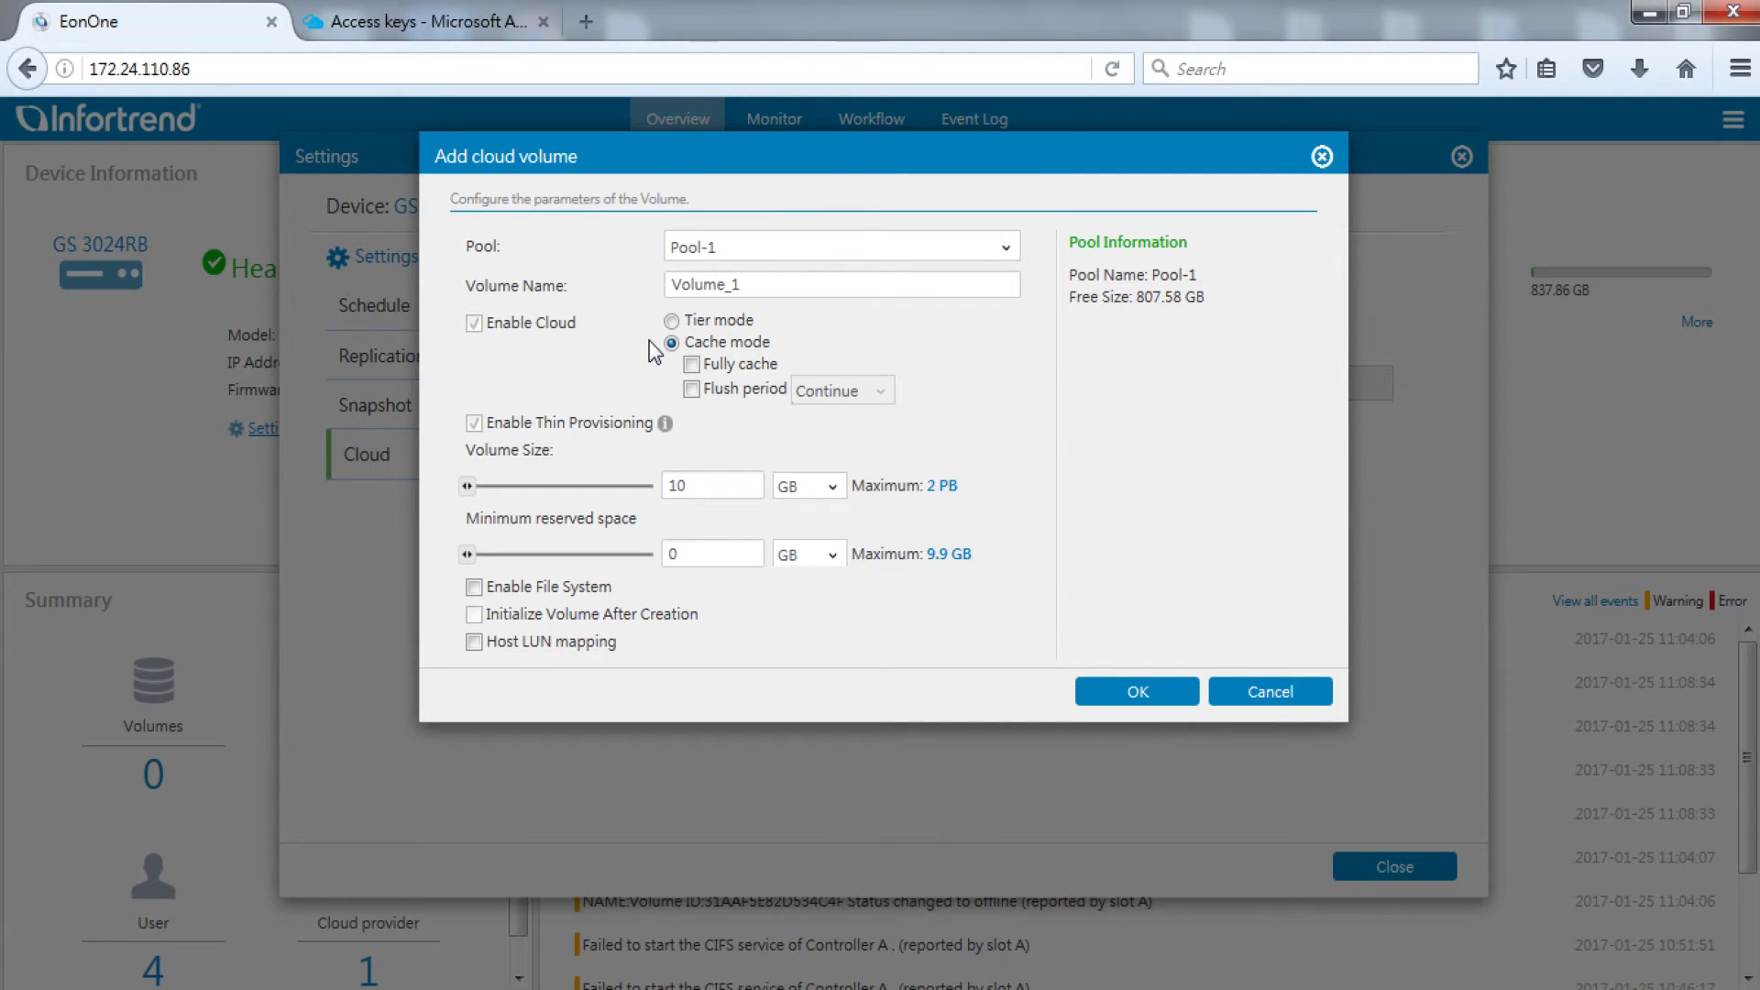
{"action": "left_click", "coordinate": [779, 285]}
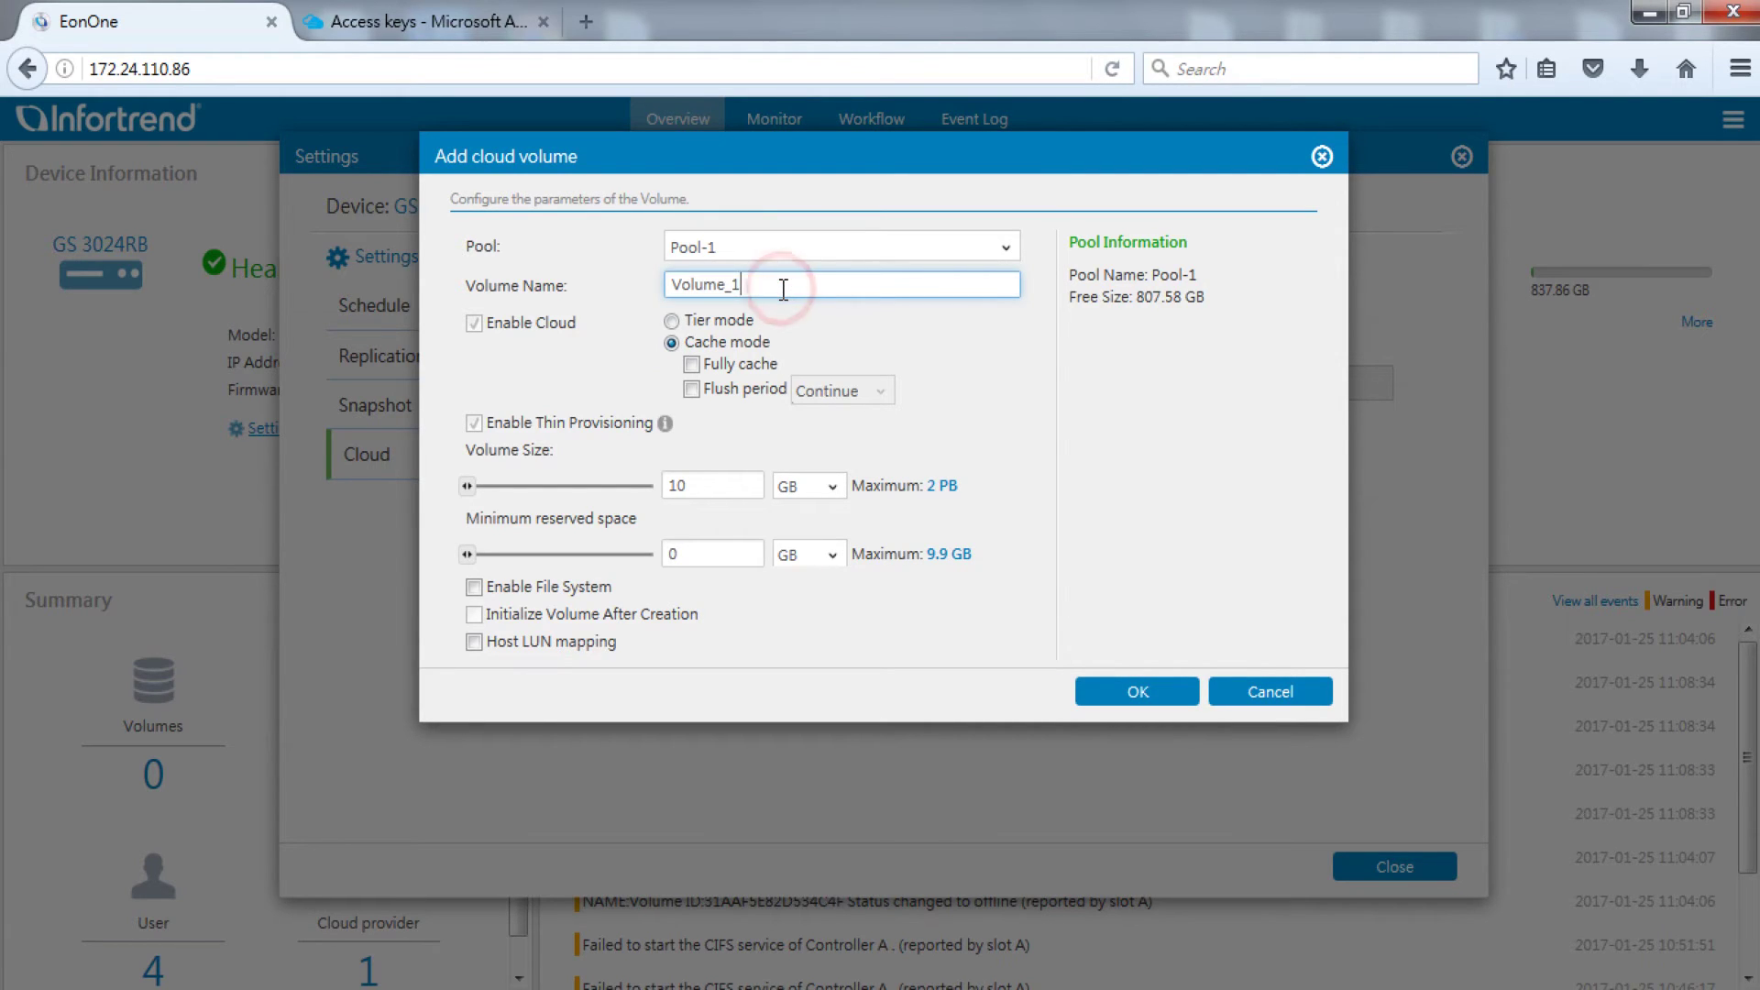
{"action": "left_click", "coordinate": [692, 364]}
{"action": "left_click", "coordinate": [692, 390]}
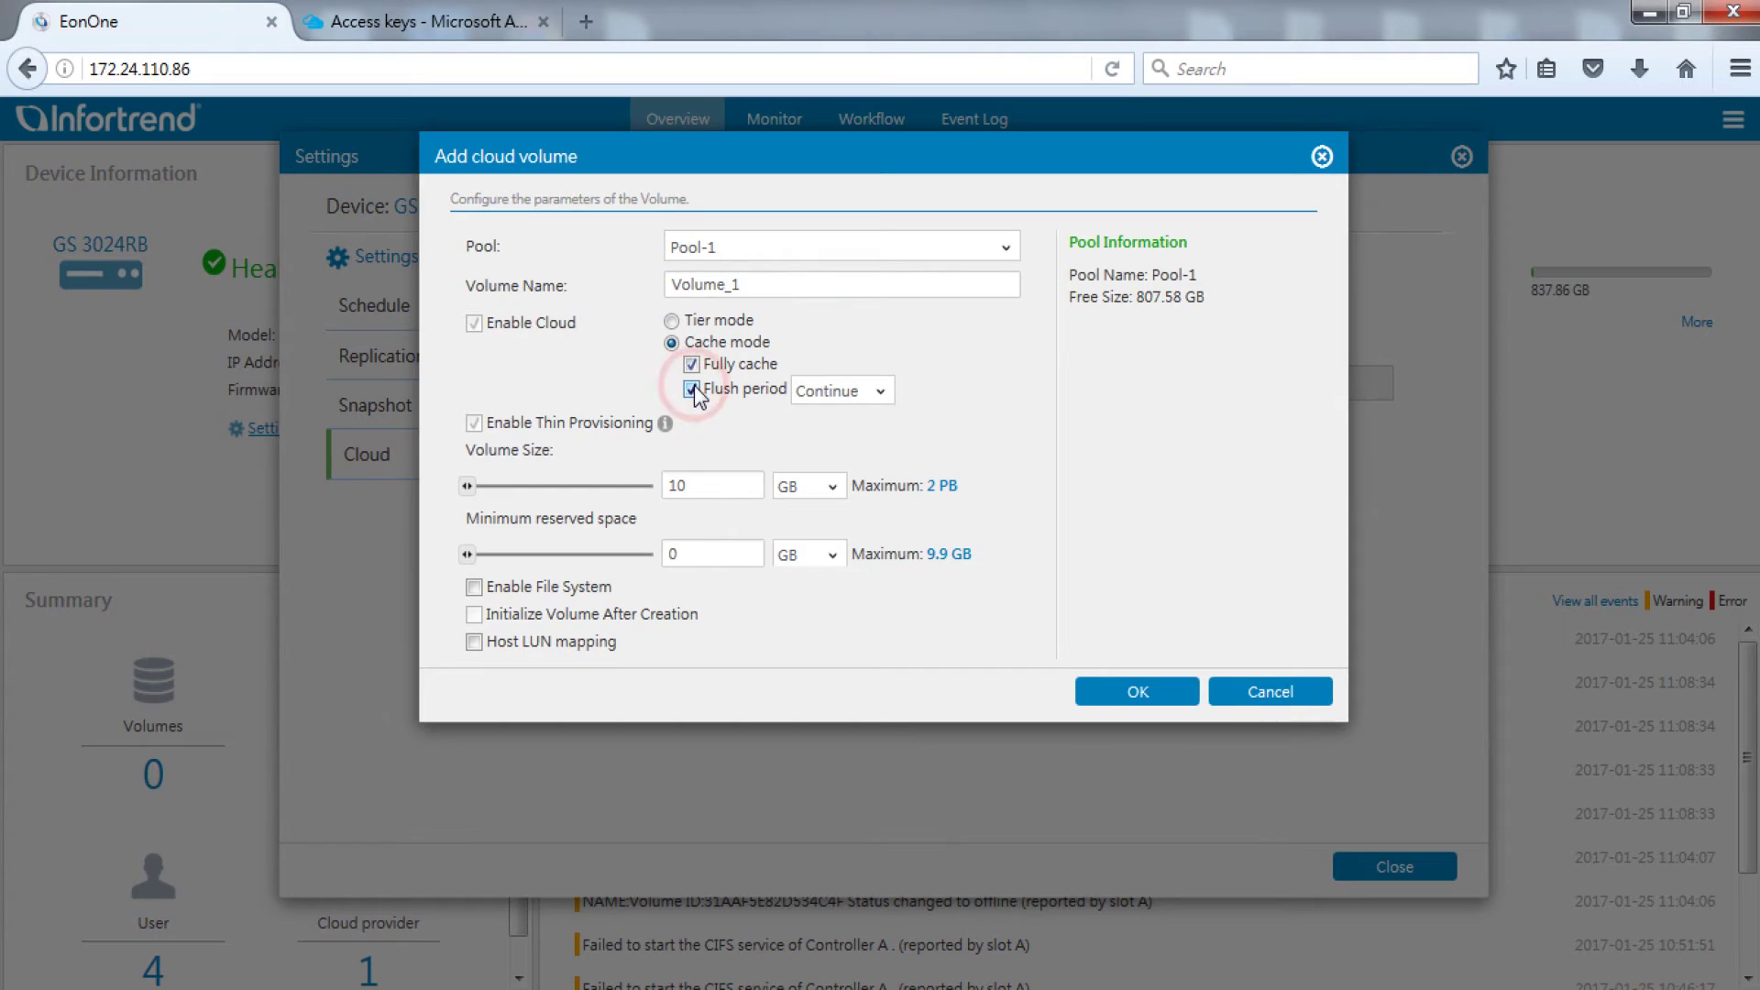
{"action": "left_click", "coordinate": [869, 394]}
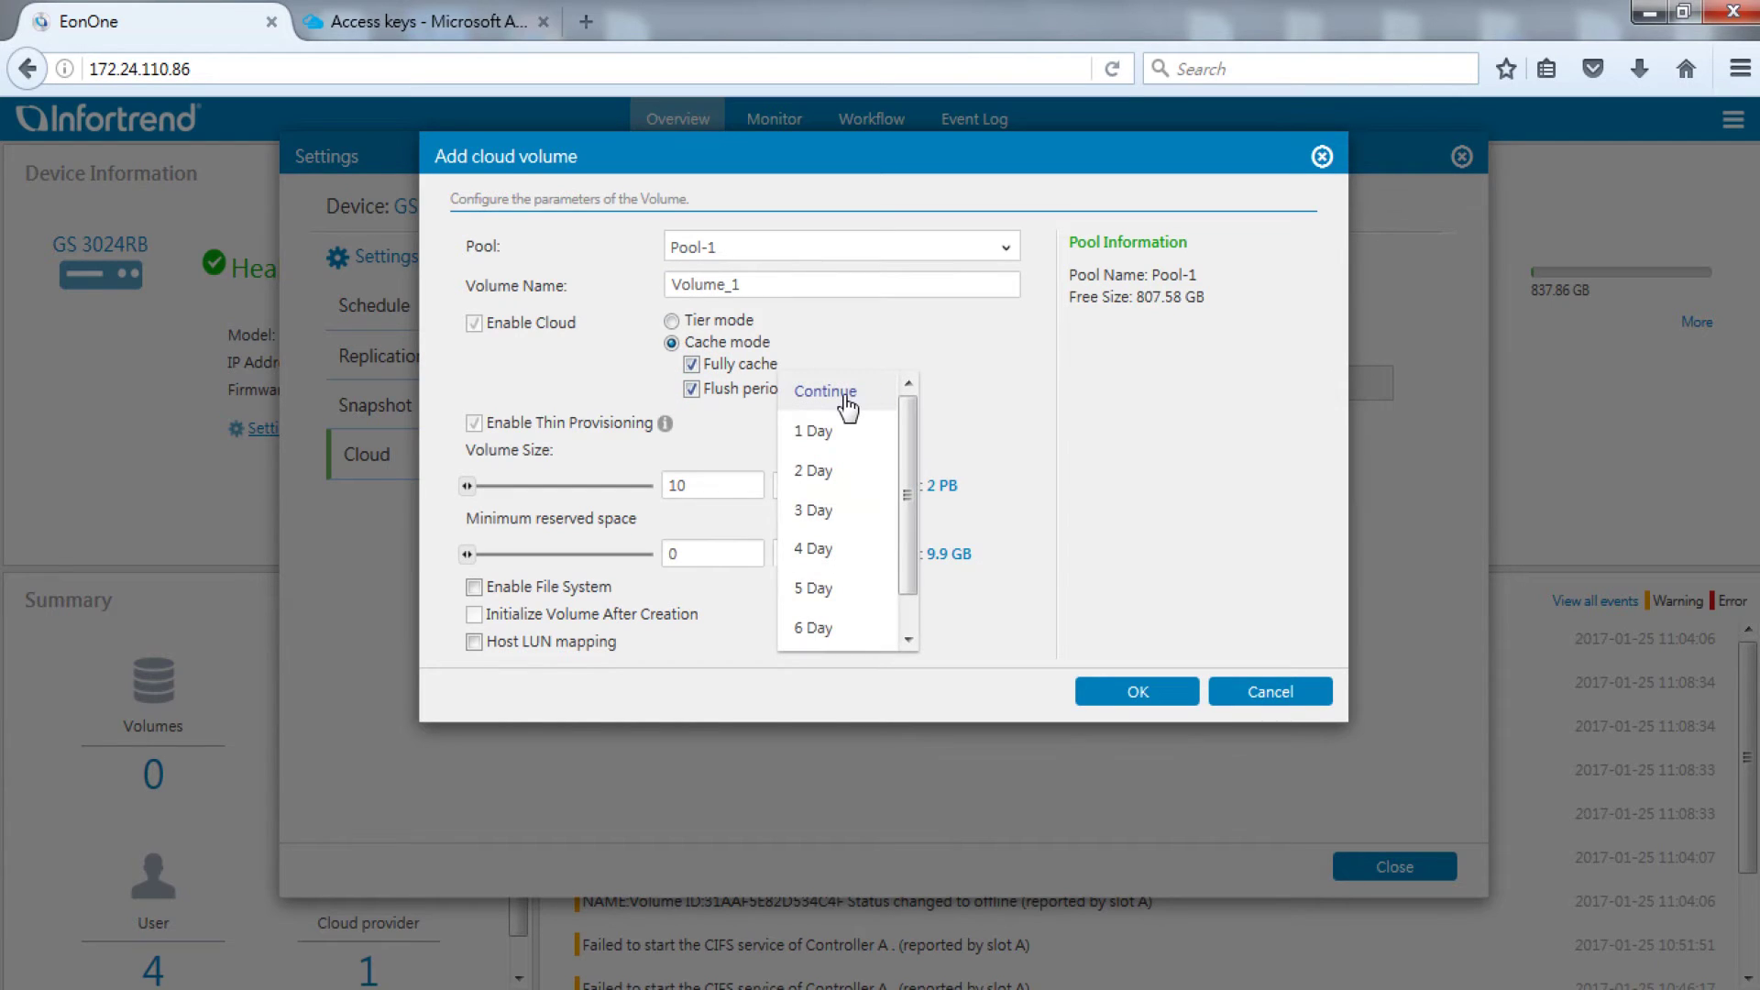
{"action": "left_click", "coordinate": [844, 392]}
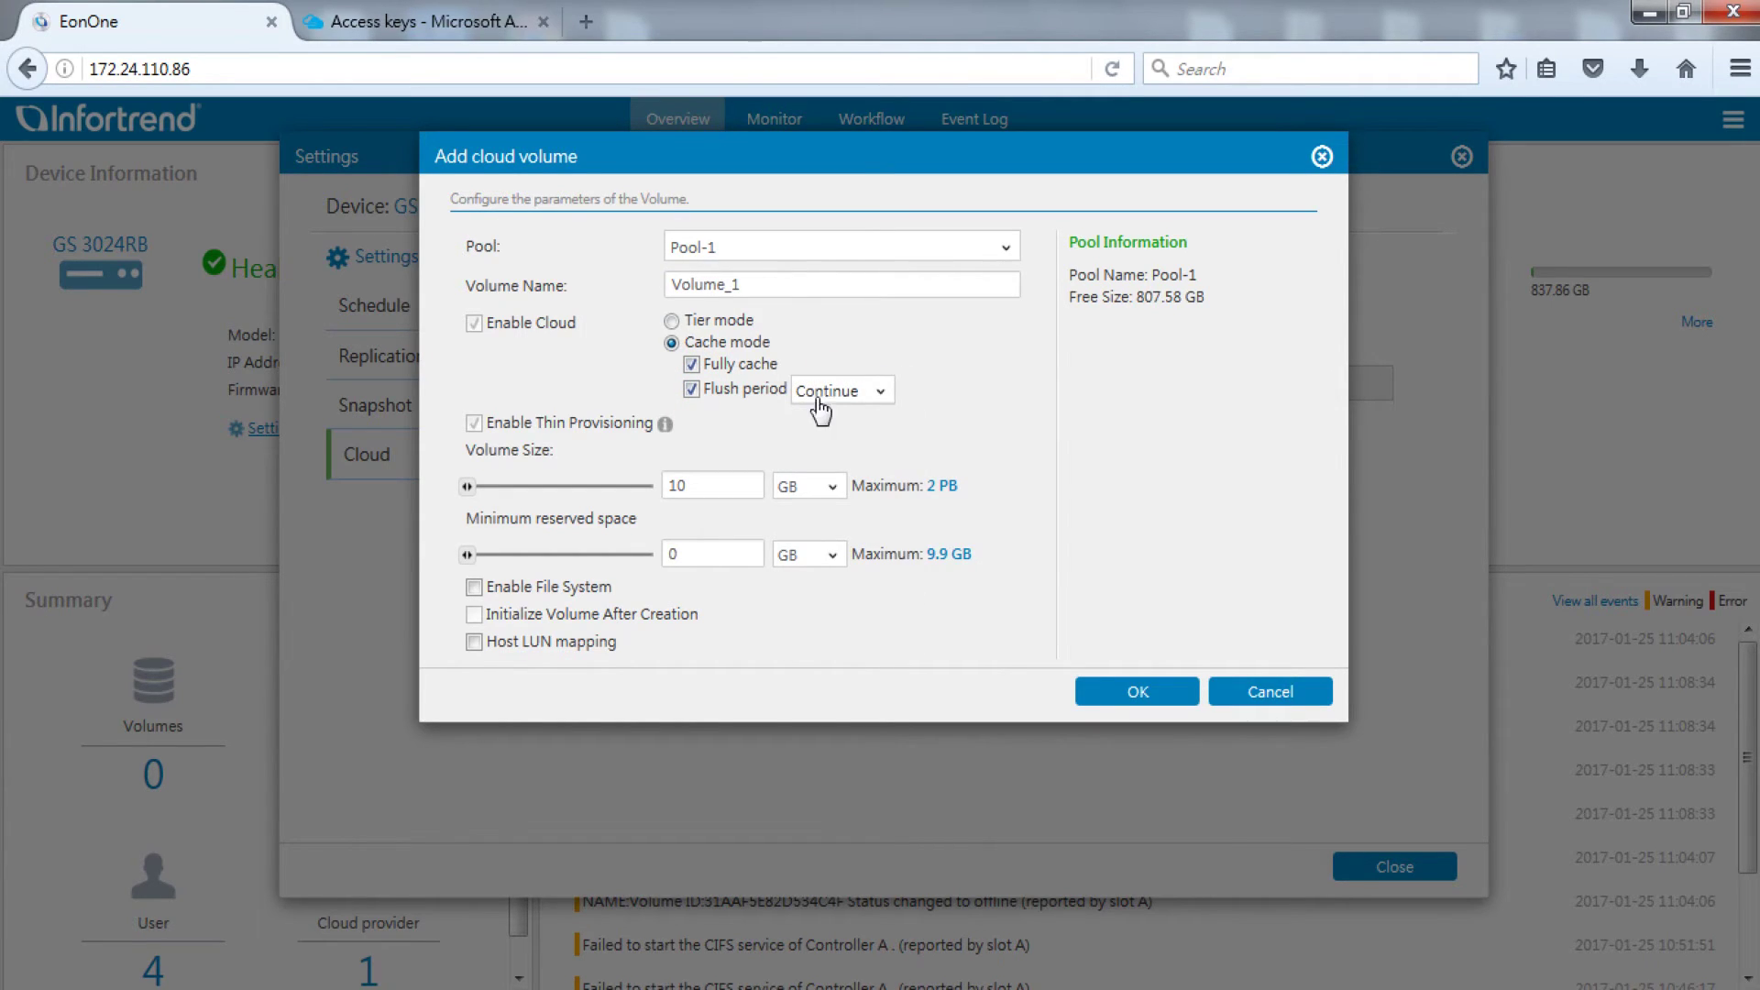
{"action": "double_click", "coordinate": [706, 482]}
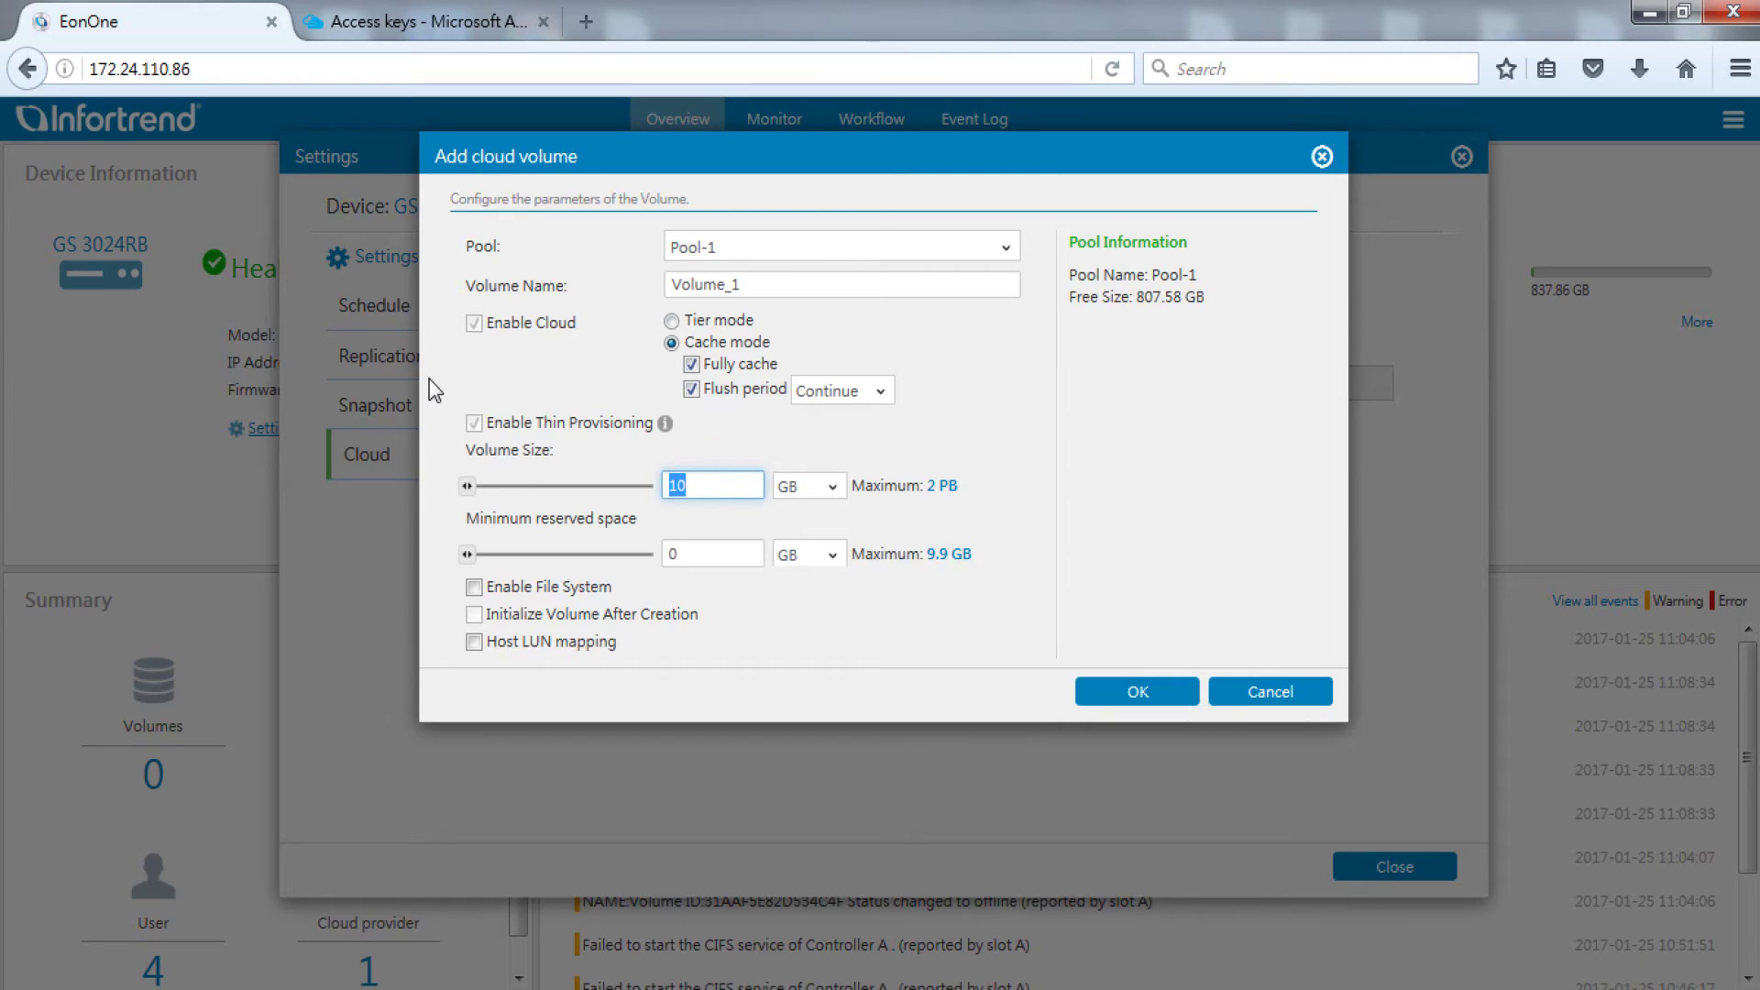
{"action": "type", "text": "100"}
Map the 100 GB volume to the host and create it, confirming the warning and completion notice
{"action": "left_click", "coordinate": [474, 642]}
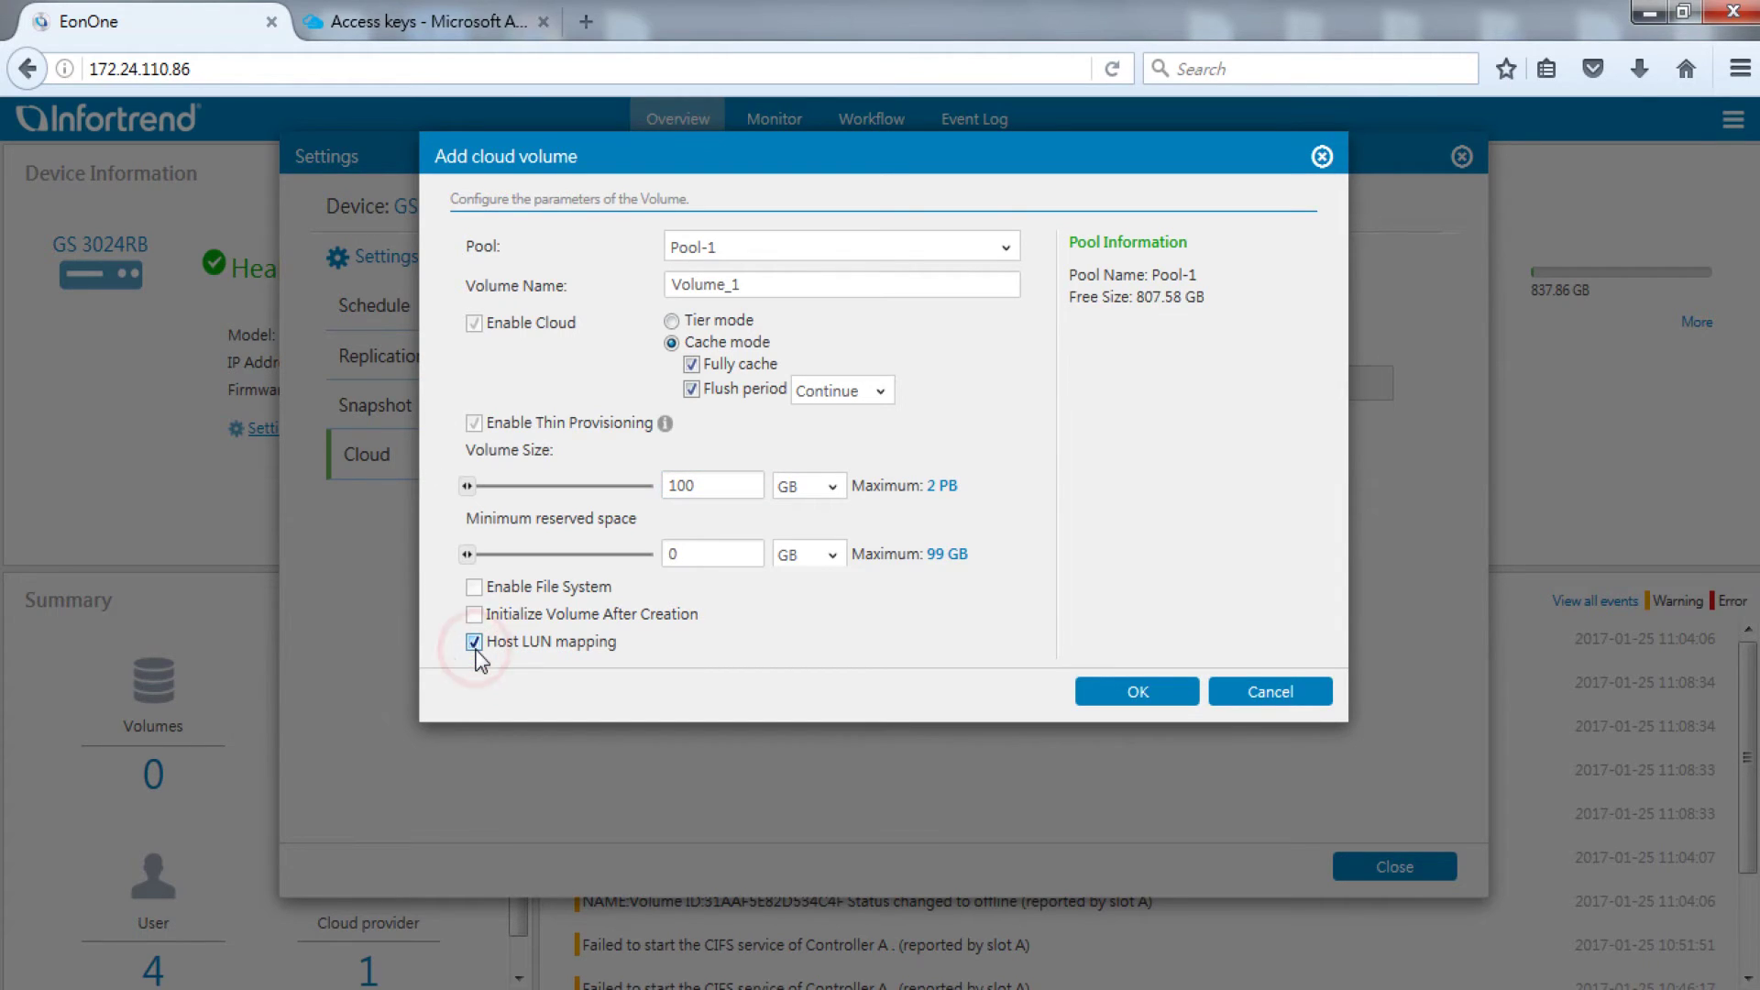
{"action": "left_click", "coordinate": [1150, 690]}
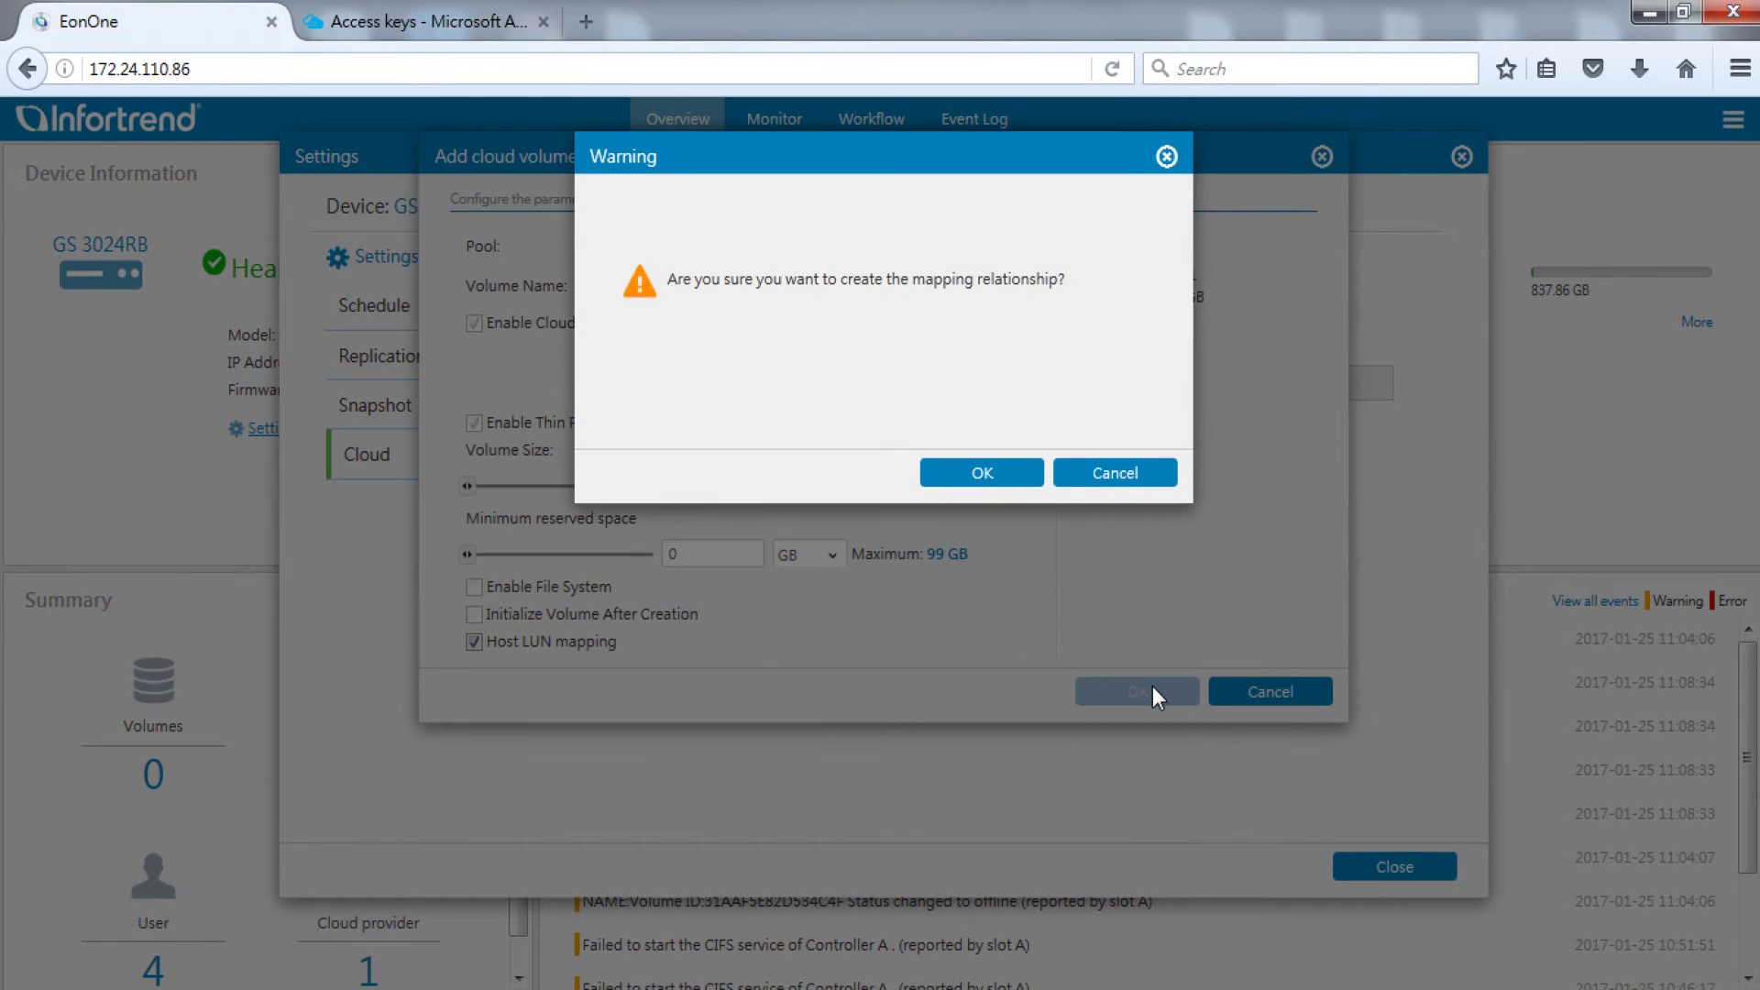
{"action": "left_click", "coordinate": [1005, 472]}
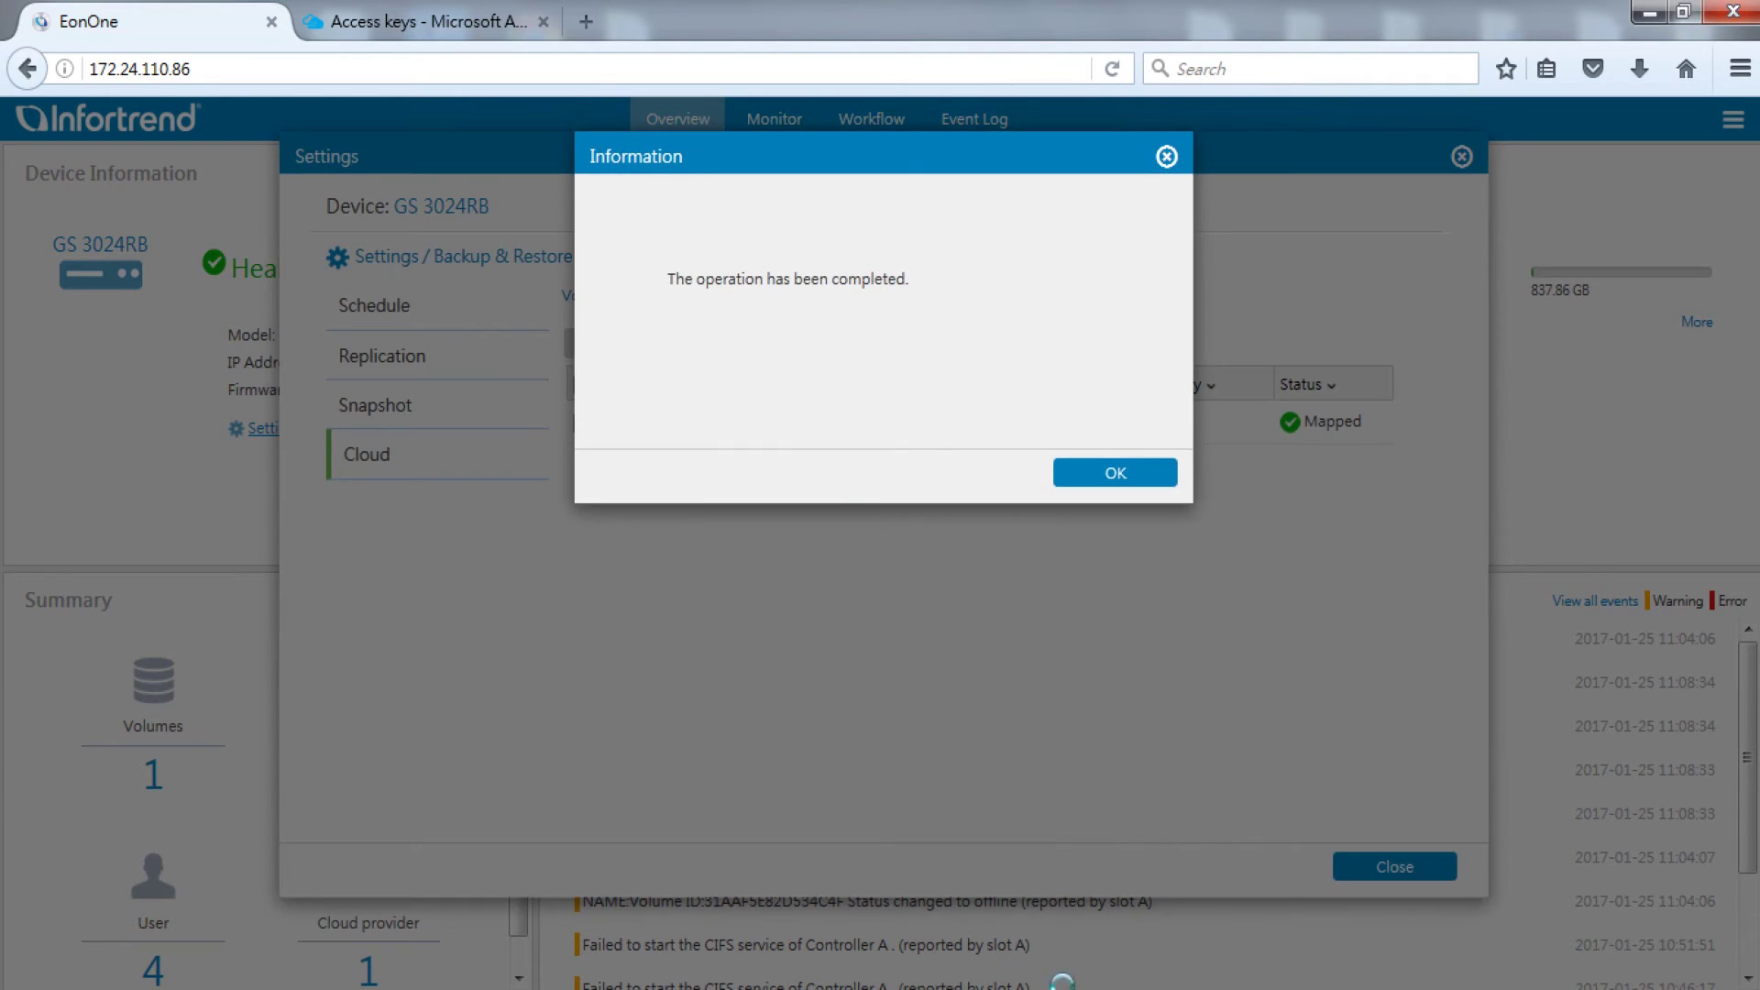
{"action": "left_click", "coordinate": [1153, 493]}
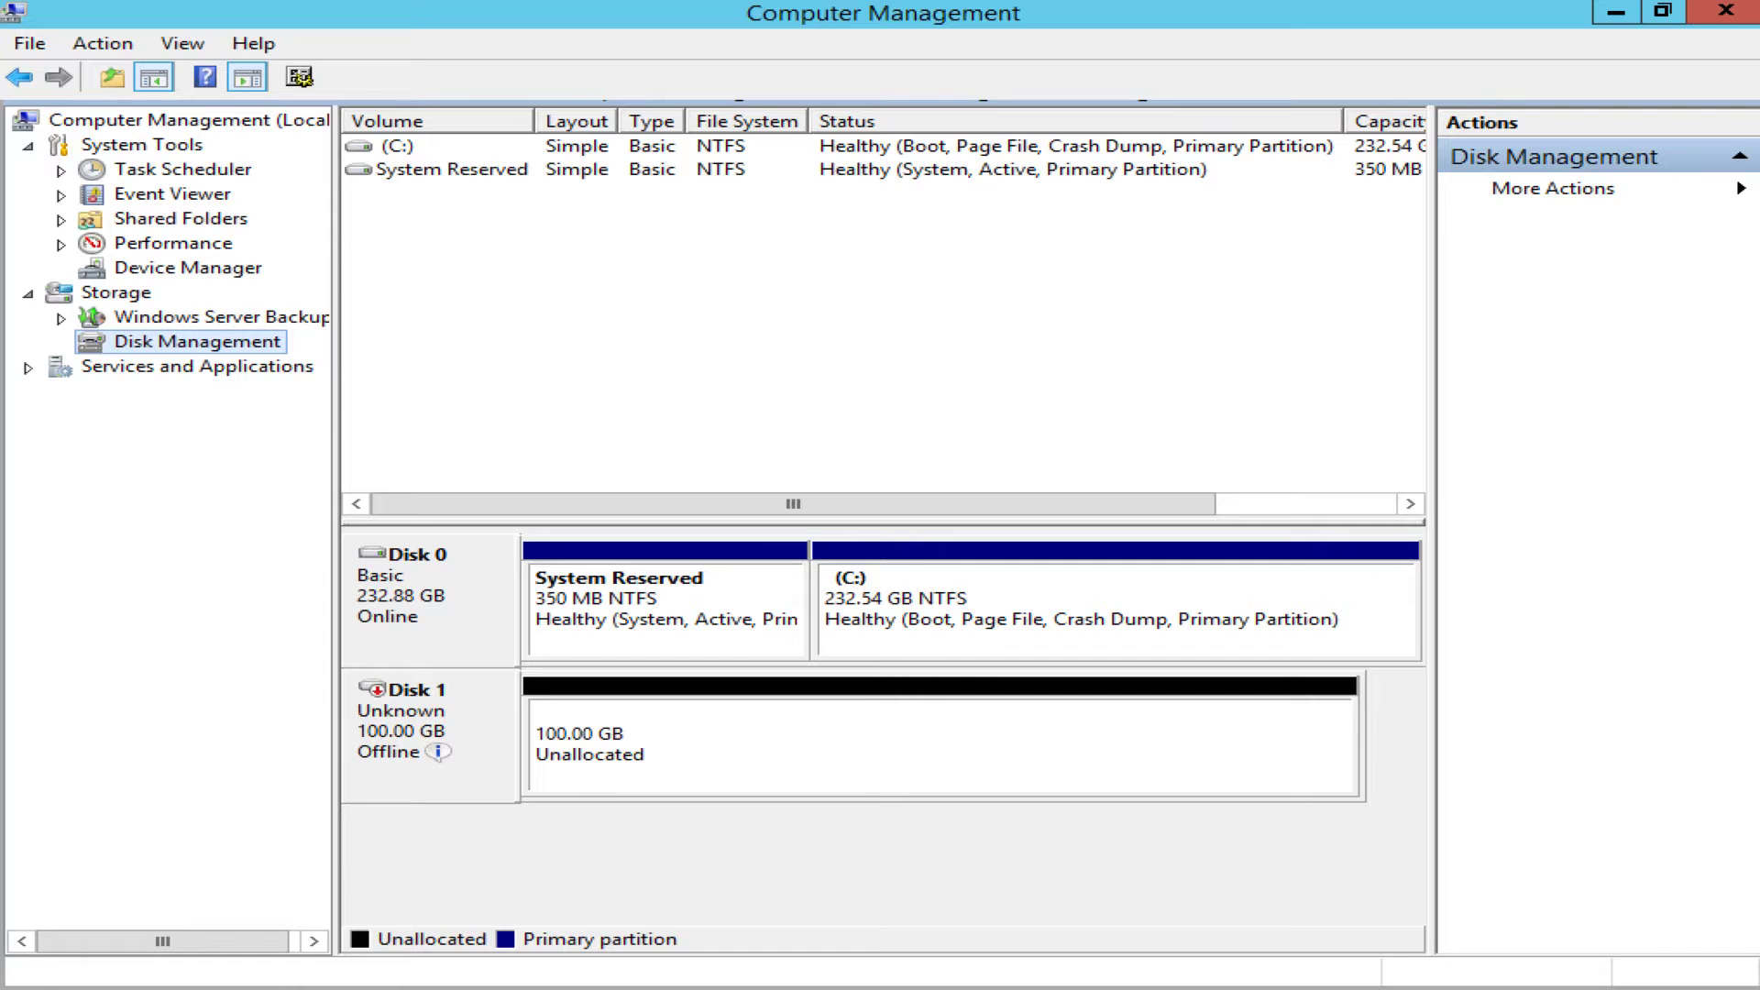
Bring the offline 100 GB Disk 1 online in Disk Management
{"action": "right_click", "coordinate": [496, 760]}
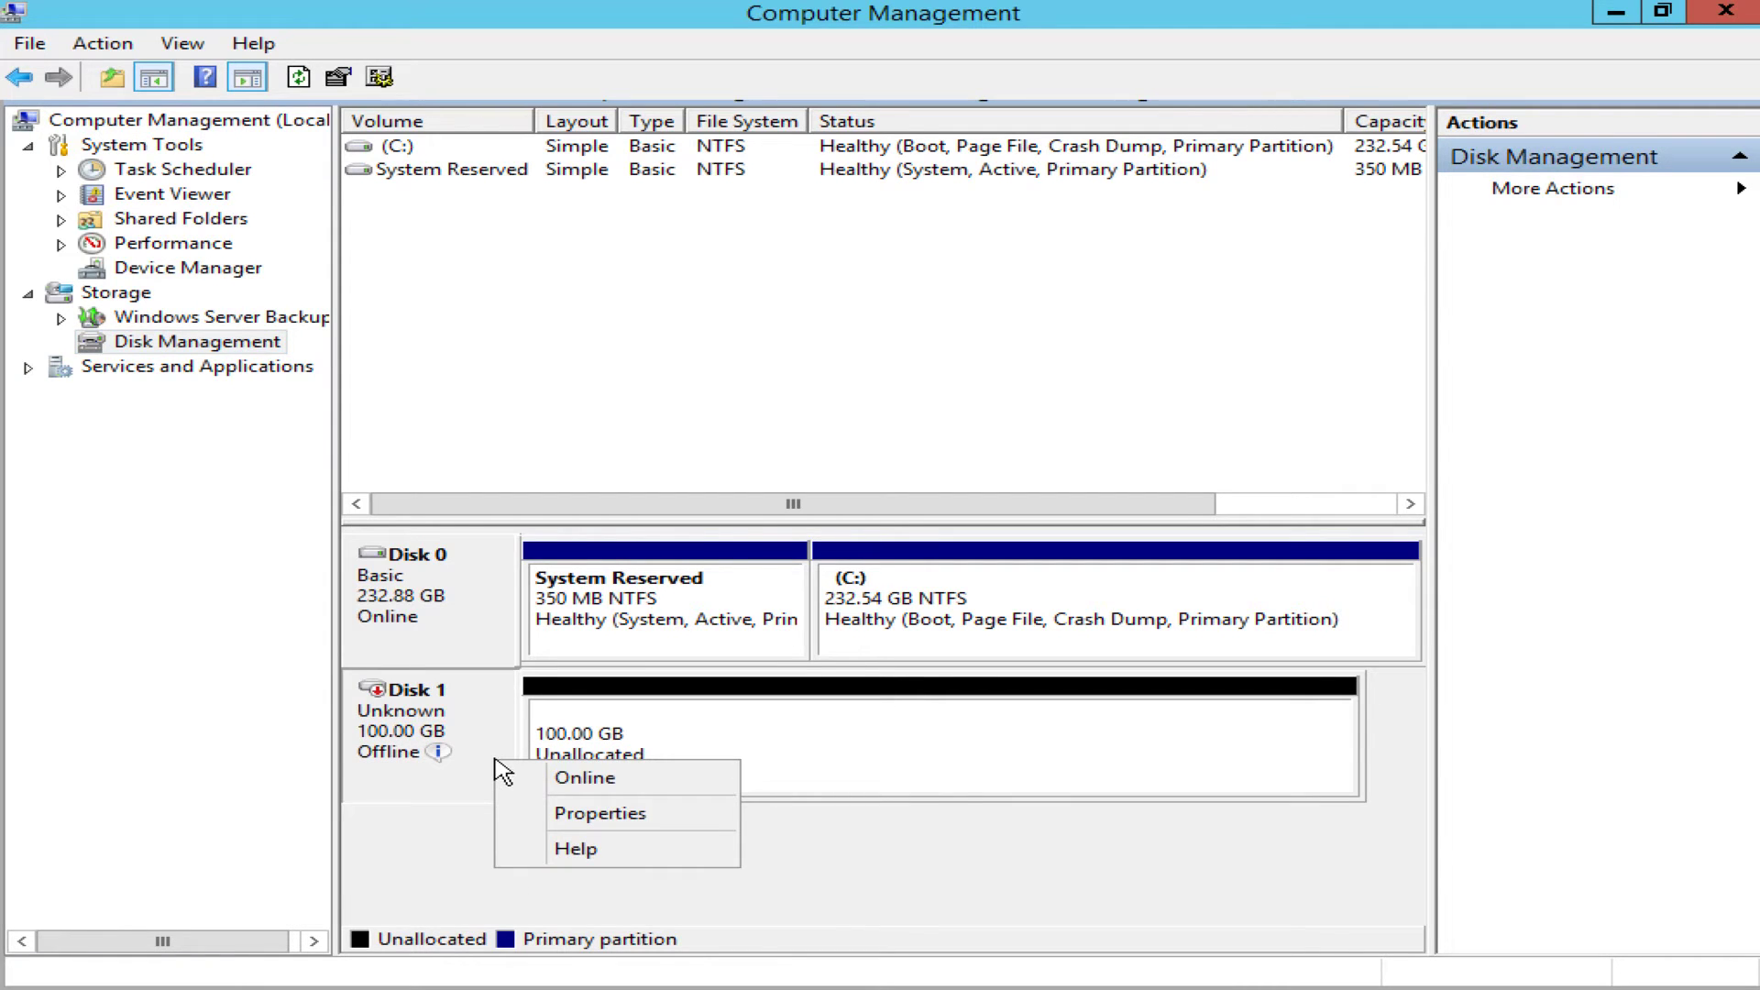
{"action": "left_click", "coordinate": [579, 779]}
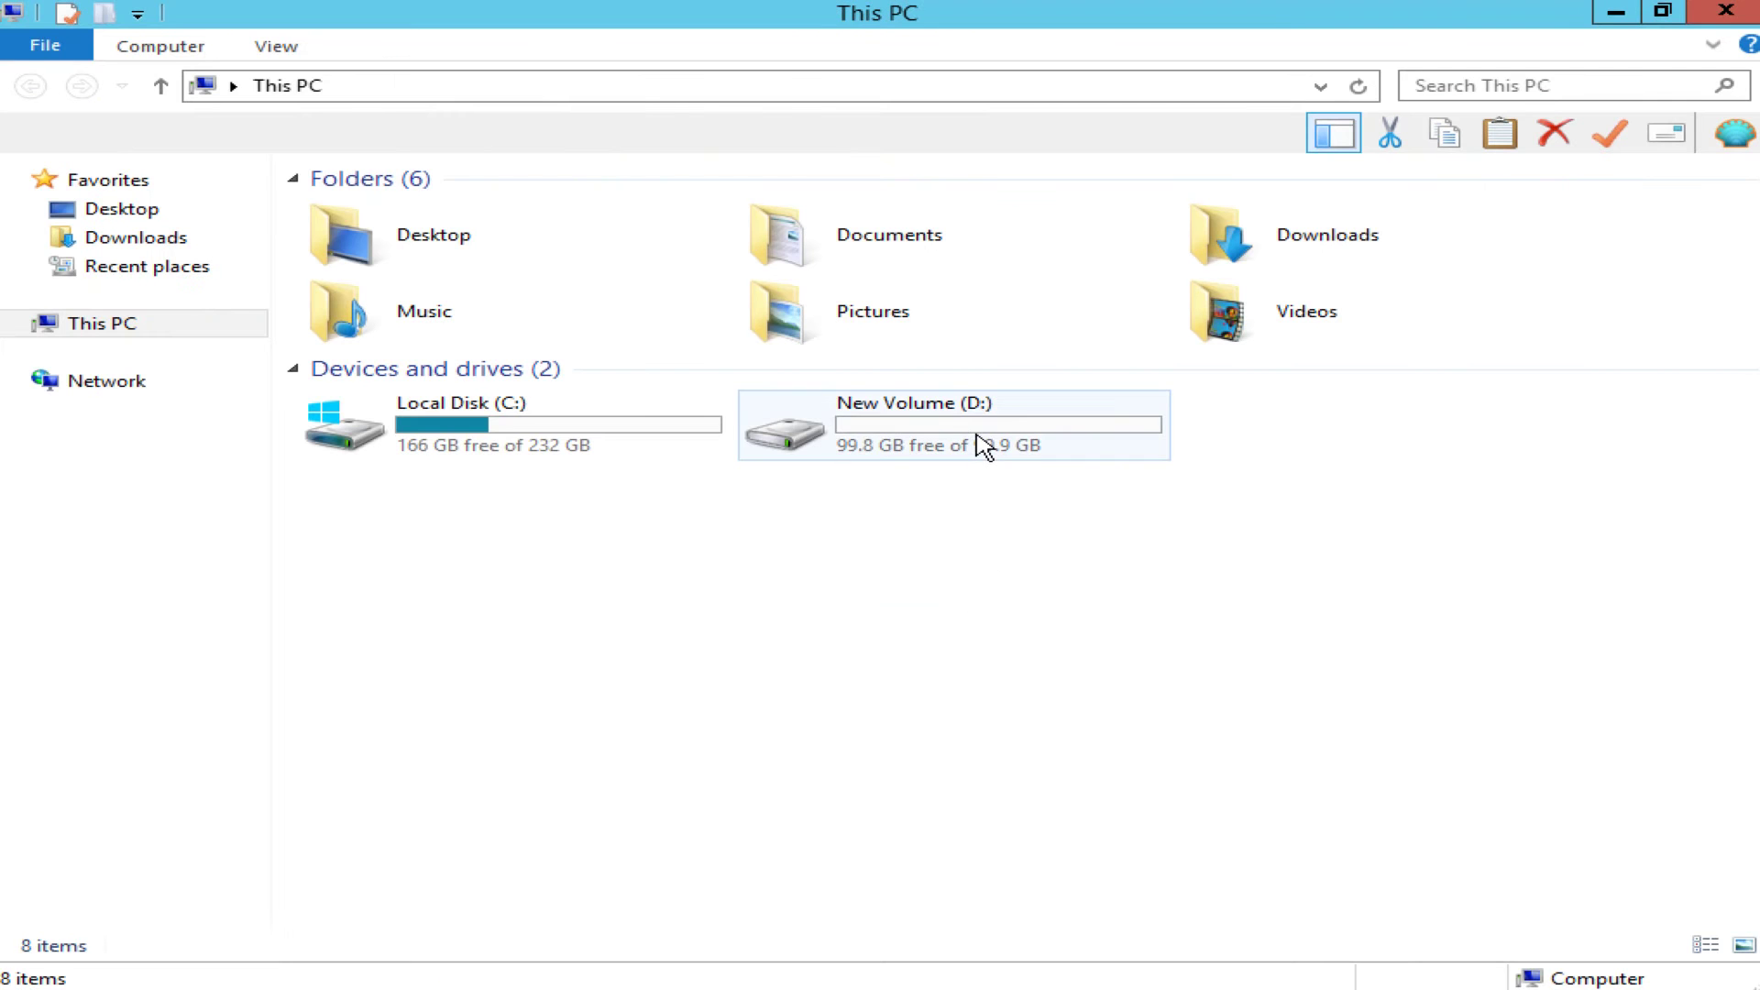
Create a text document named 'Infortrend EonStor GS' on New Volume (D:) and open it
{"action": "double_click", "coordinate": [979, 440]}
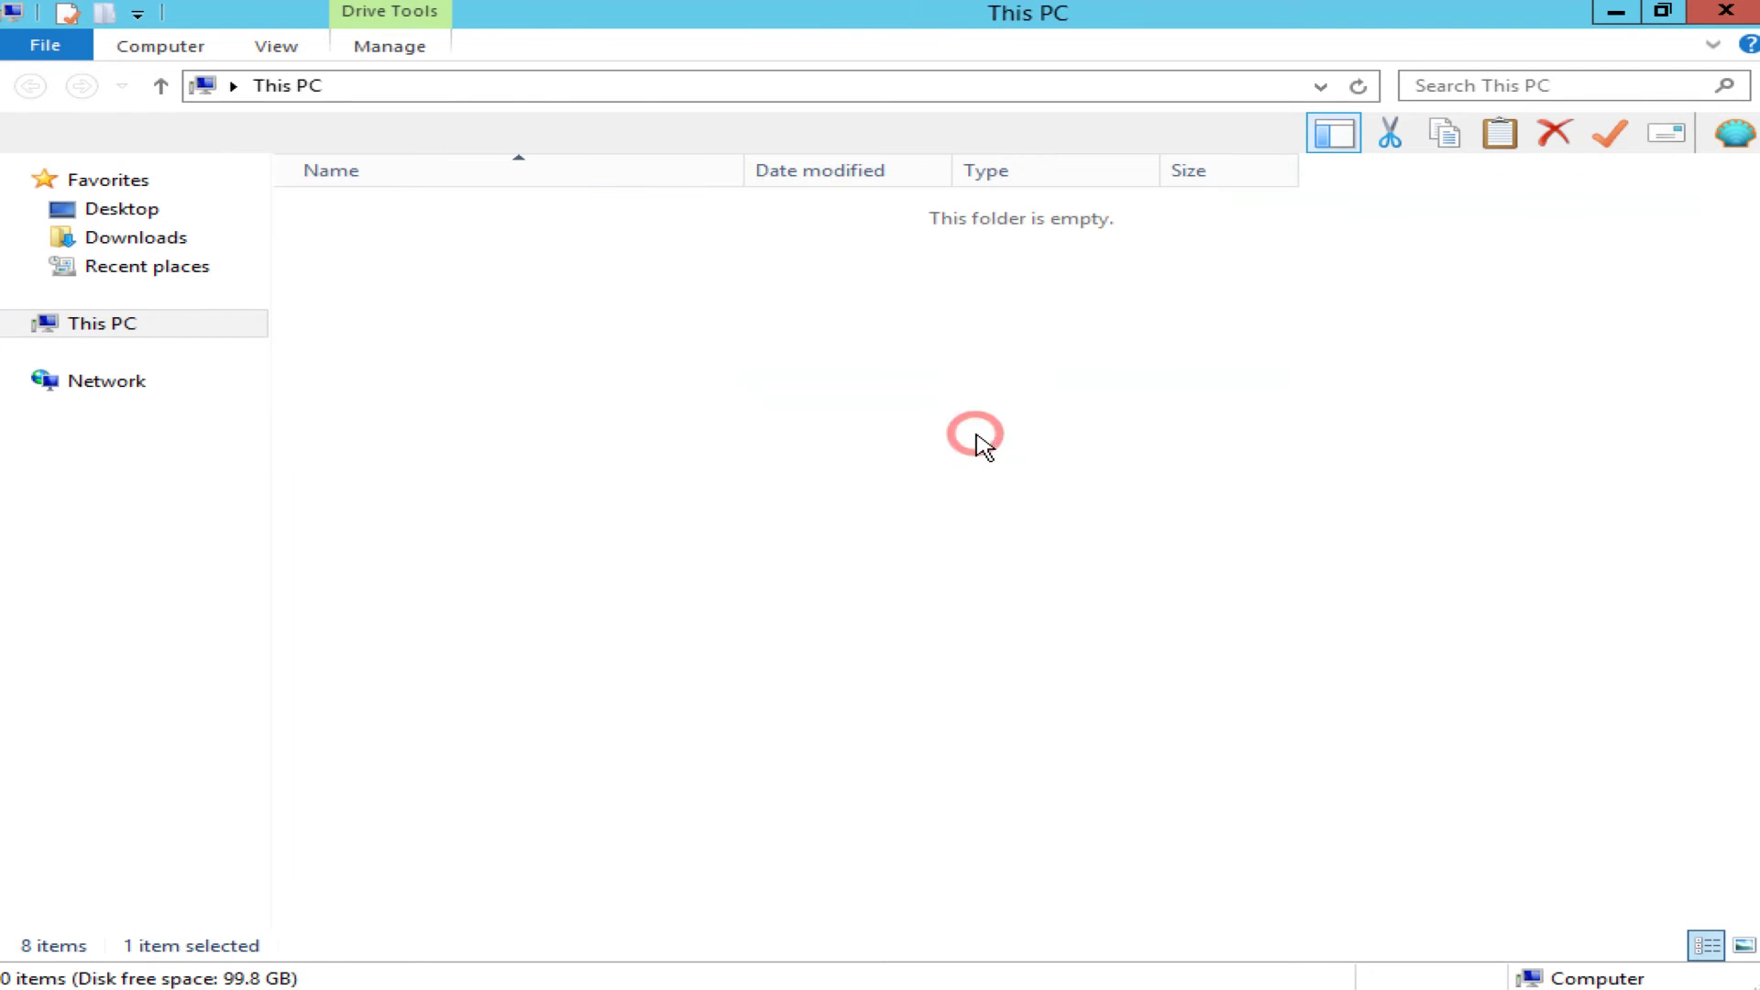
{"action": "right_click", "coordinate": [797, 431]}
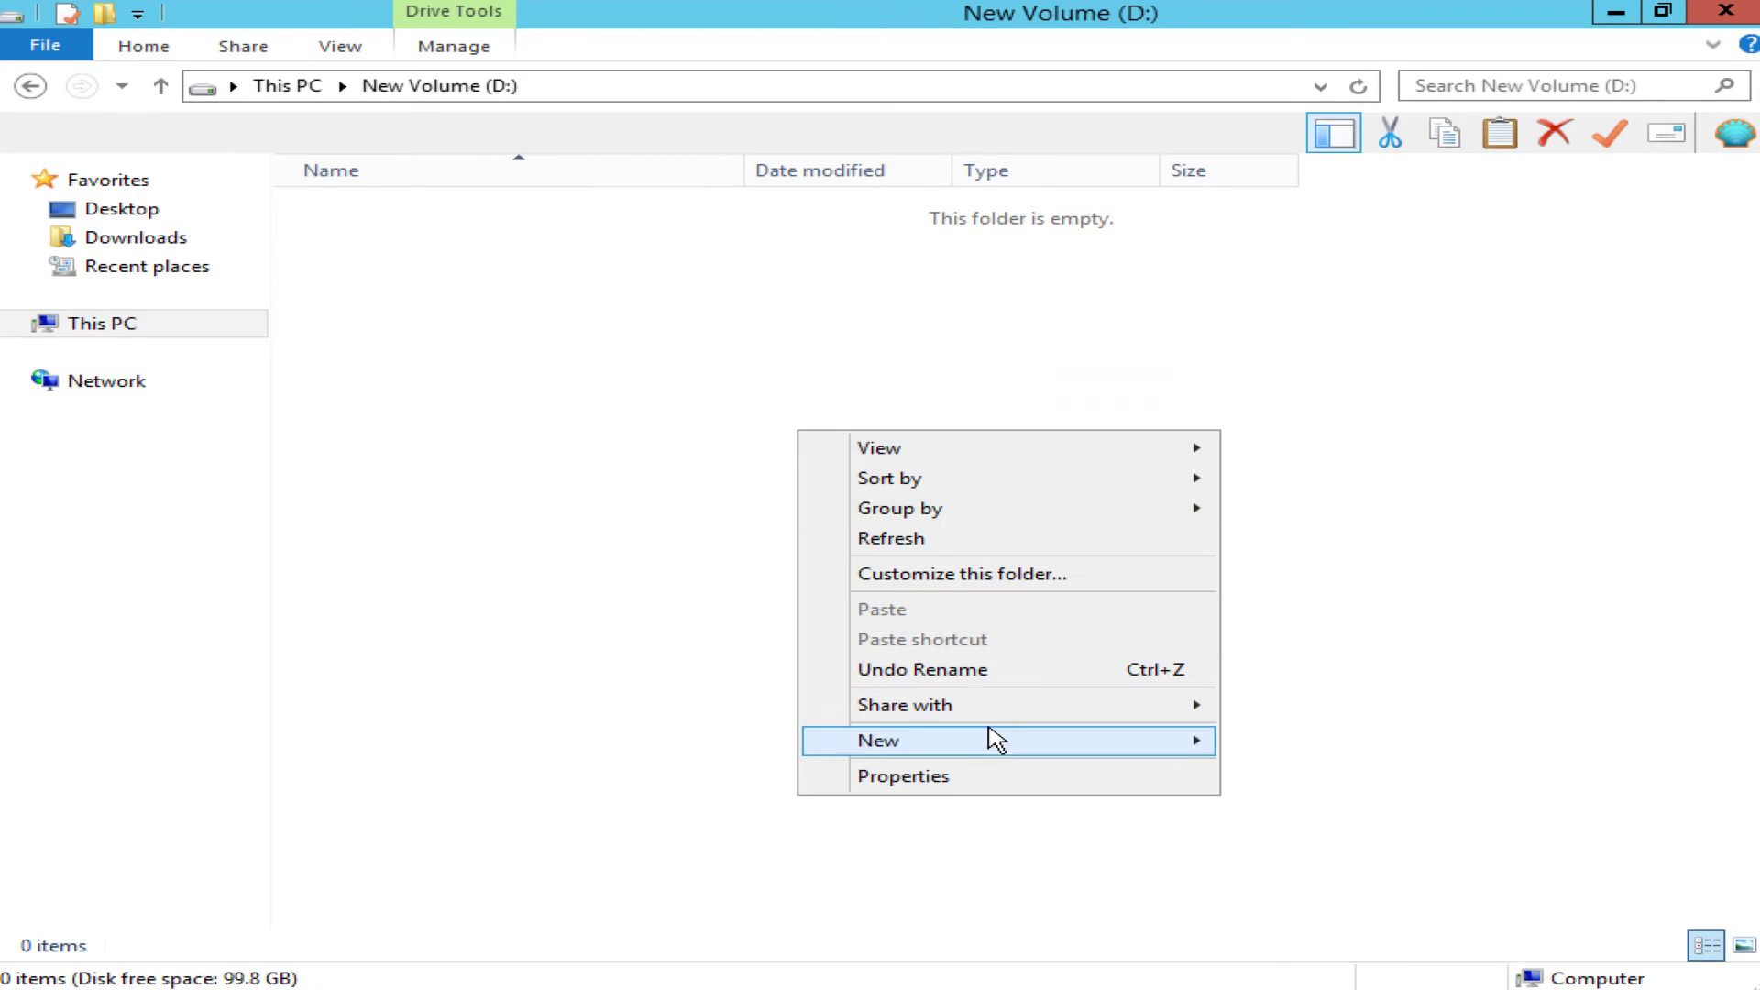
{"action": "mouse_move", "coordinate": [988, 739]}
{"action": "left_click", "coordinate": [1339, 928]}
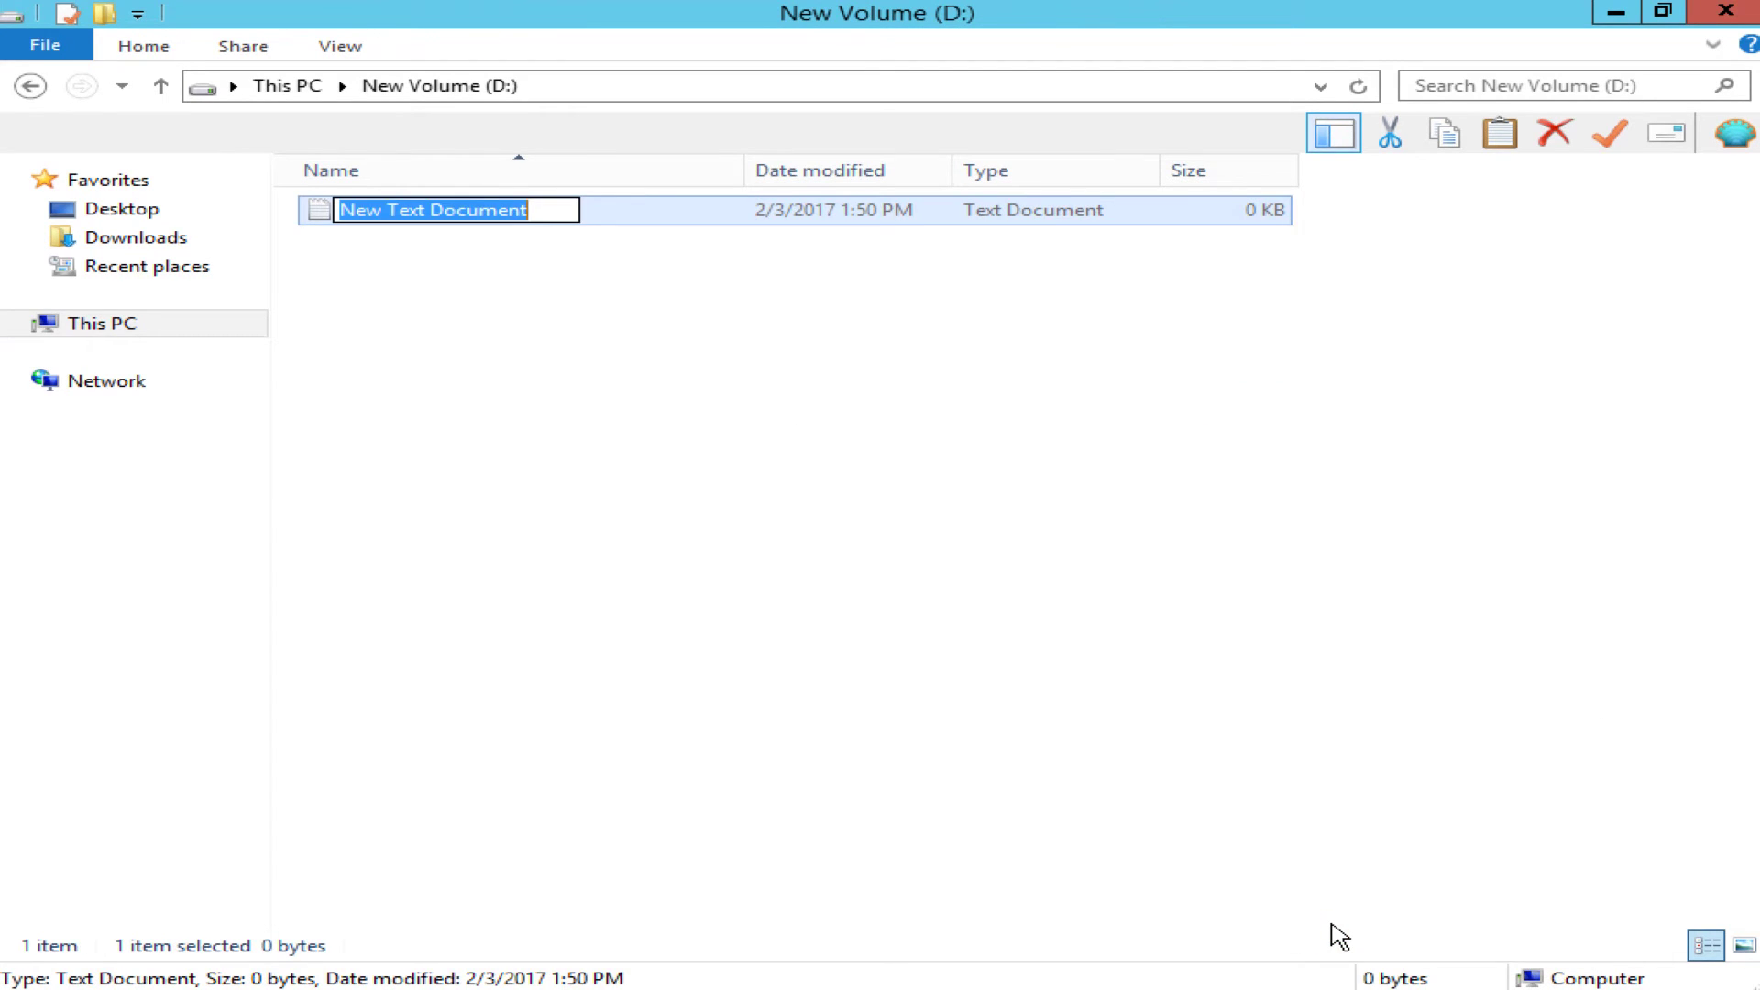
{"action": "type", "text": "Infortrend EonS"}
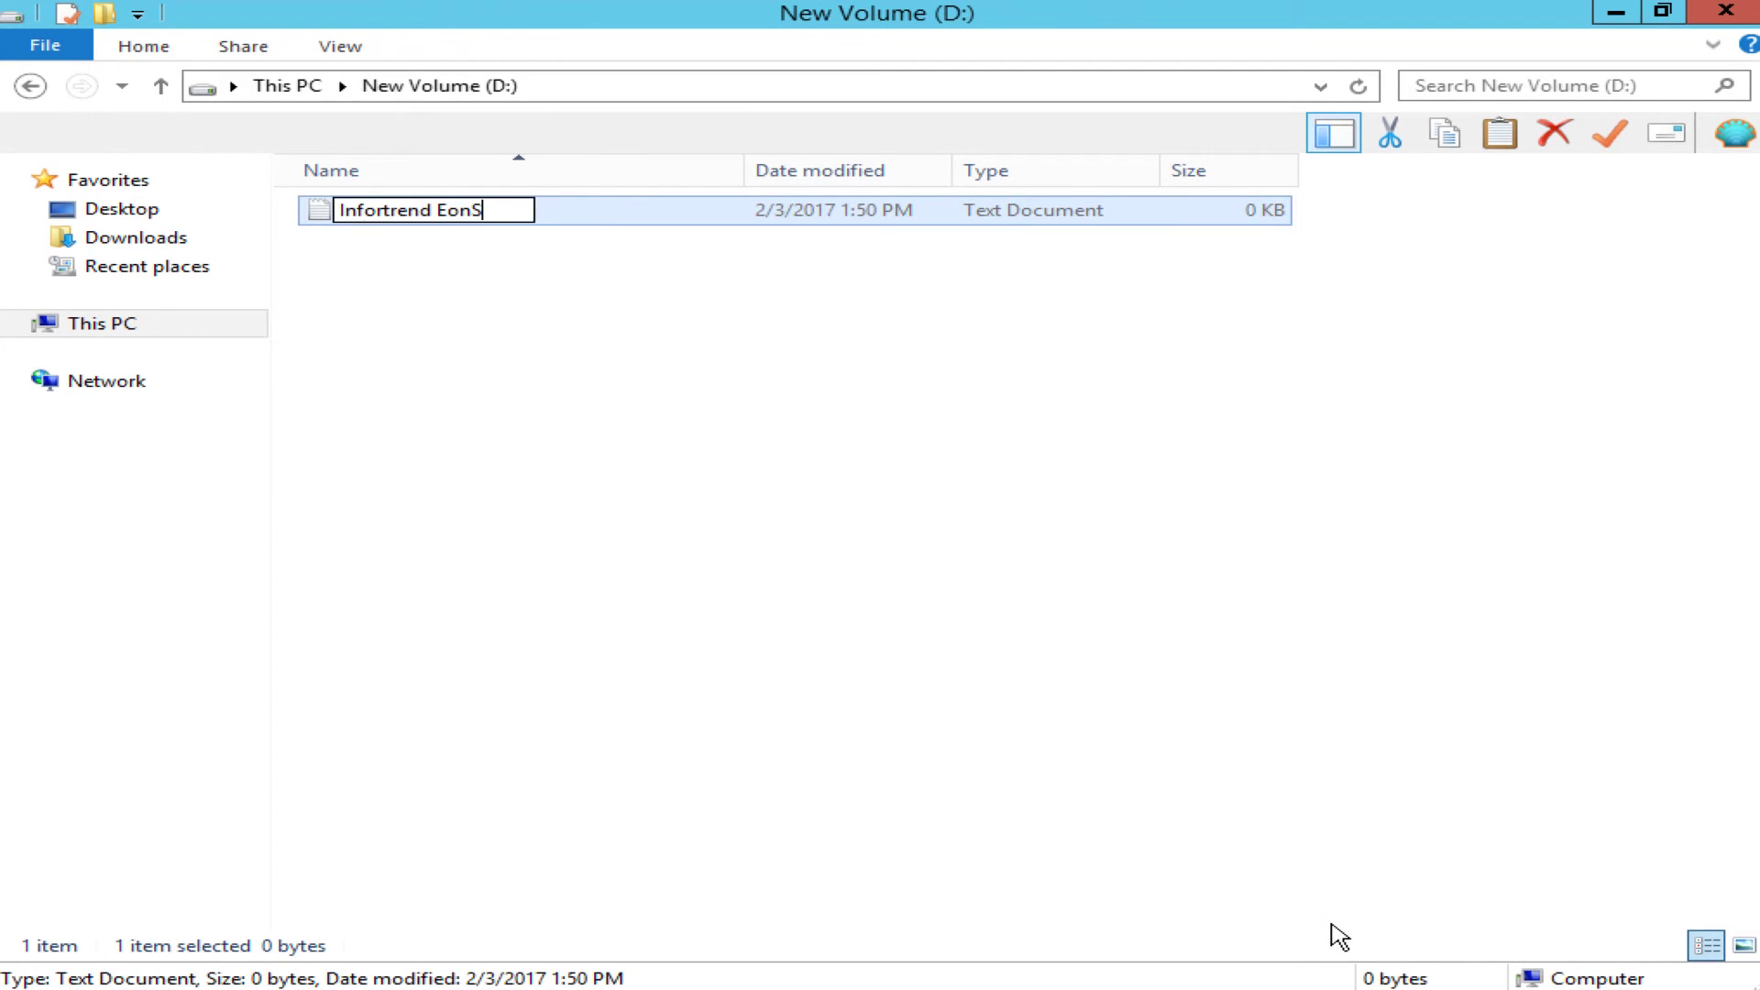
{"action": "type", "text": "tor GS"}
{"action": "key", "text": "Return"}
{"action": "key", "text": "Return"}
Type 'EonStor GS is awesome!' into the Notepad file
{"action": "type", "text": "Eo"}
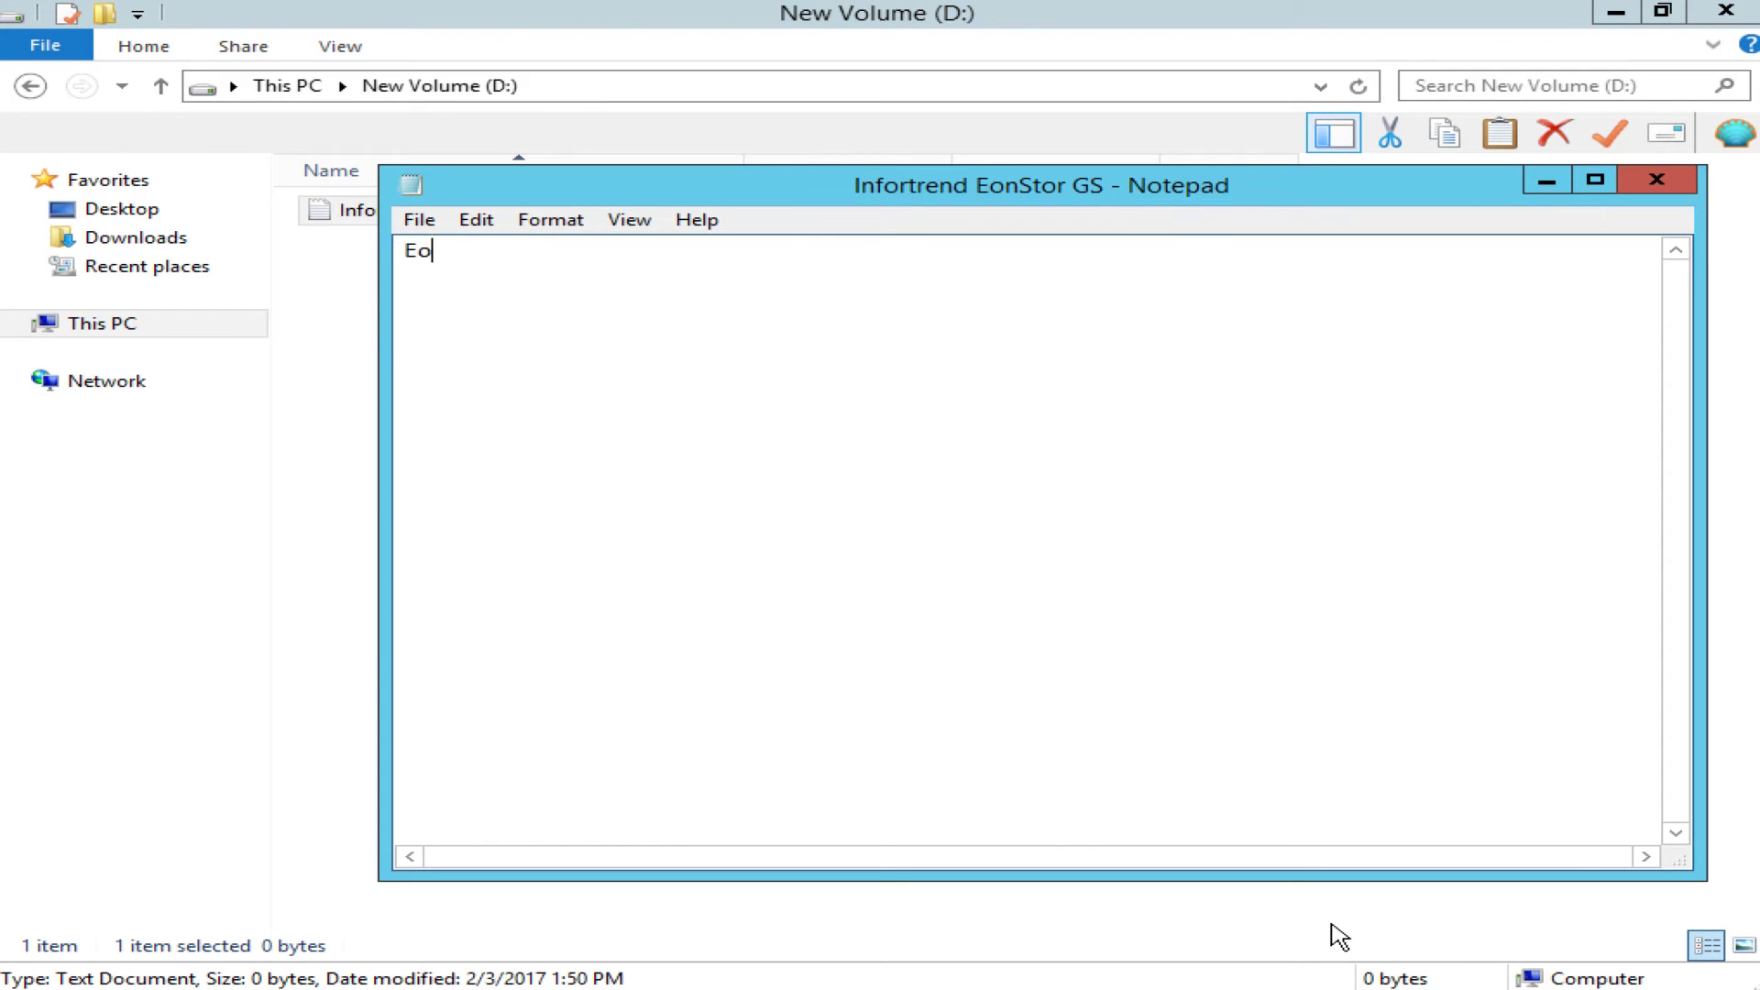
{"action": "type", "text": "nStor GS is awesome!"}
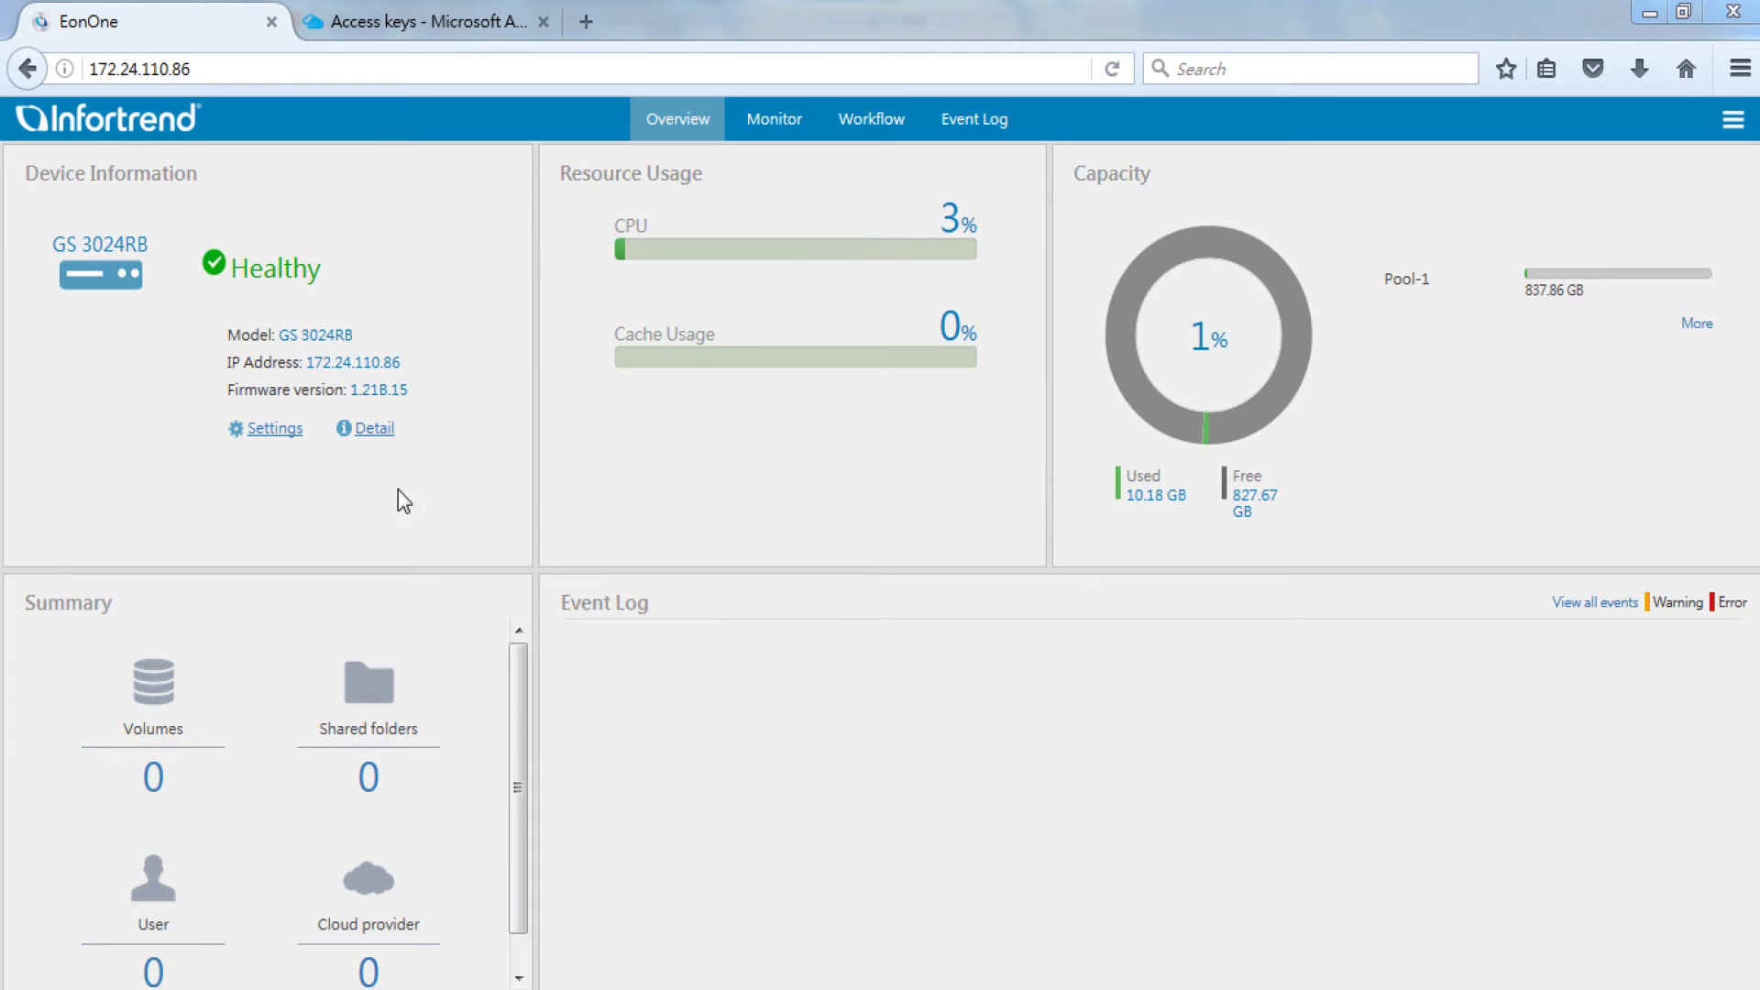
Launch Recover now from the Cloud Disaster Recovery page under Settings > Backup & Restore
{"action": "left_click", "coordinate": [272, 428]}
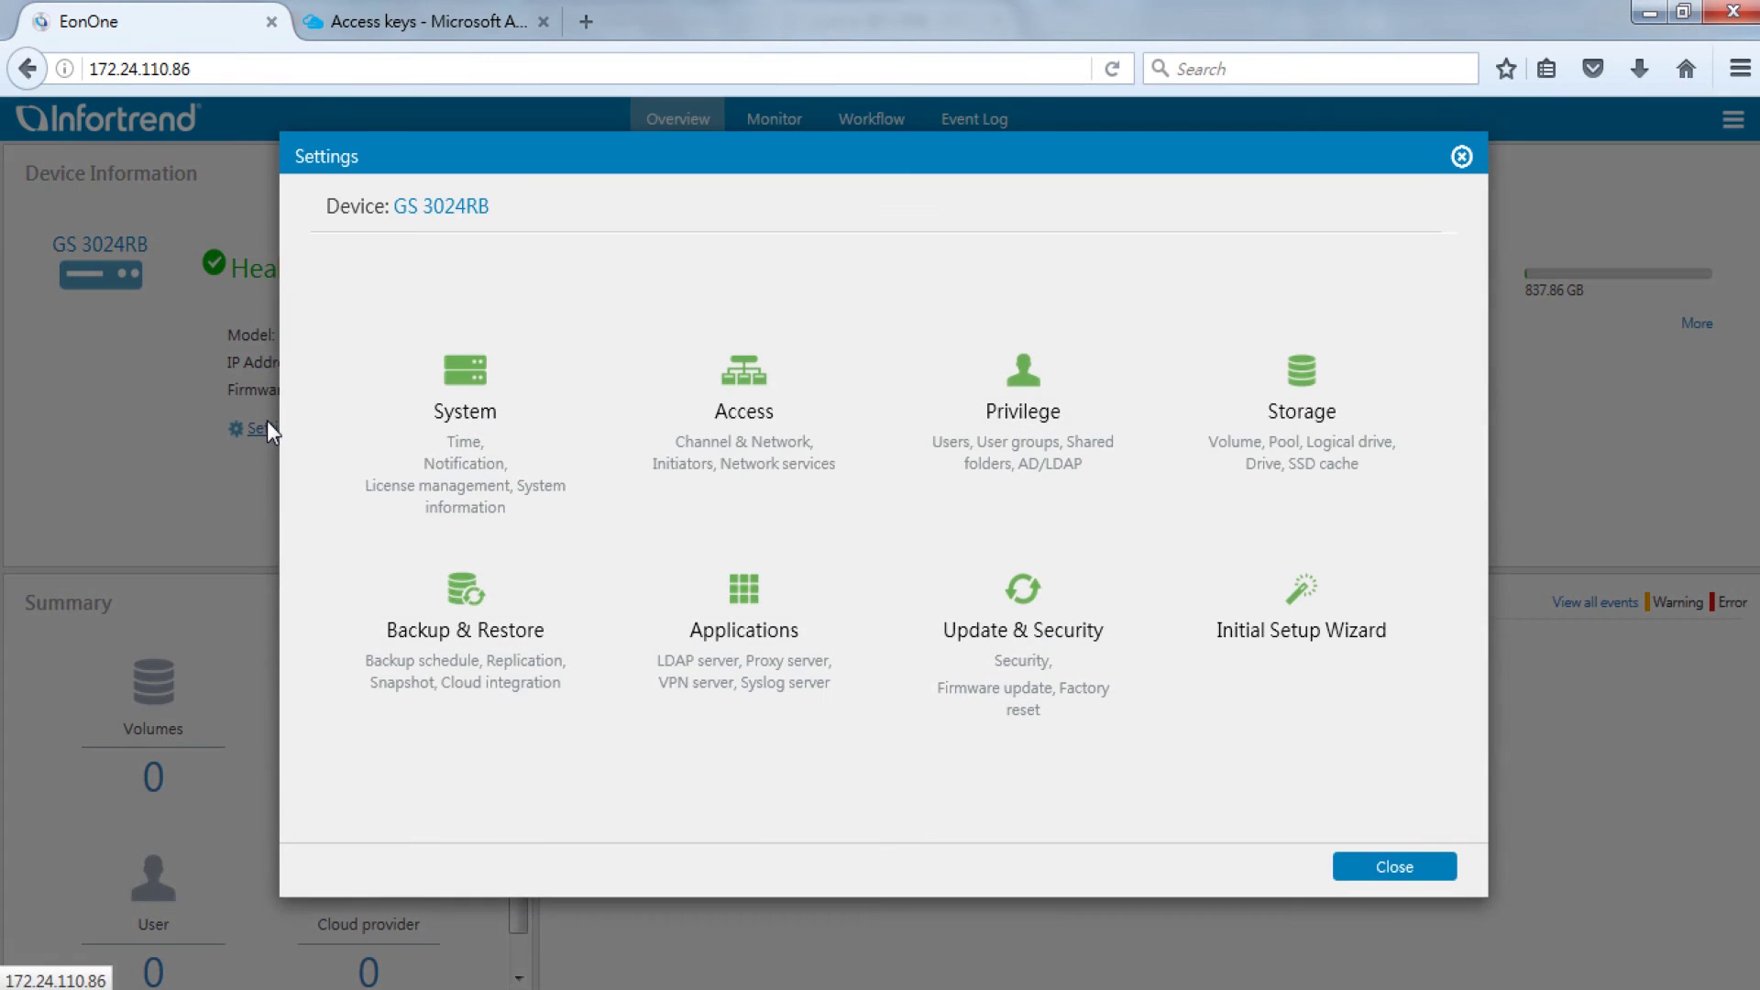
{"action": "left_click", "coordinate": [555, 600]}
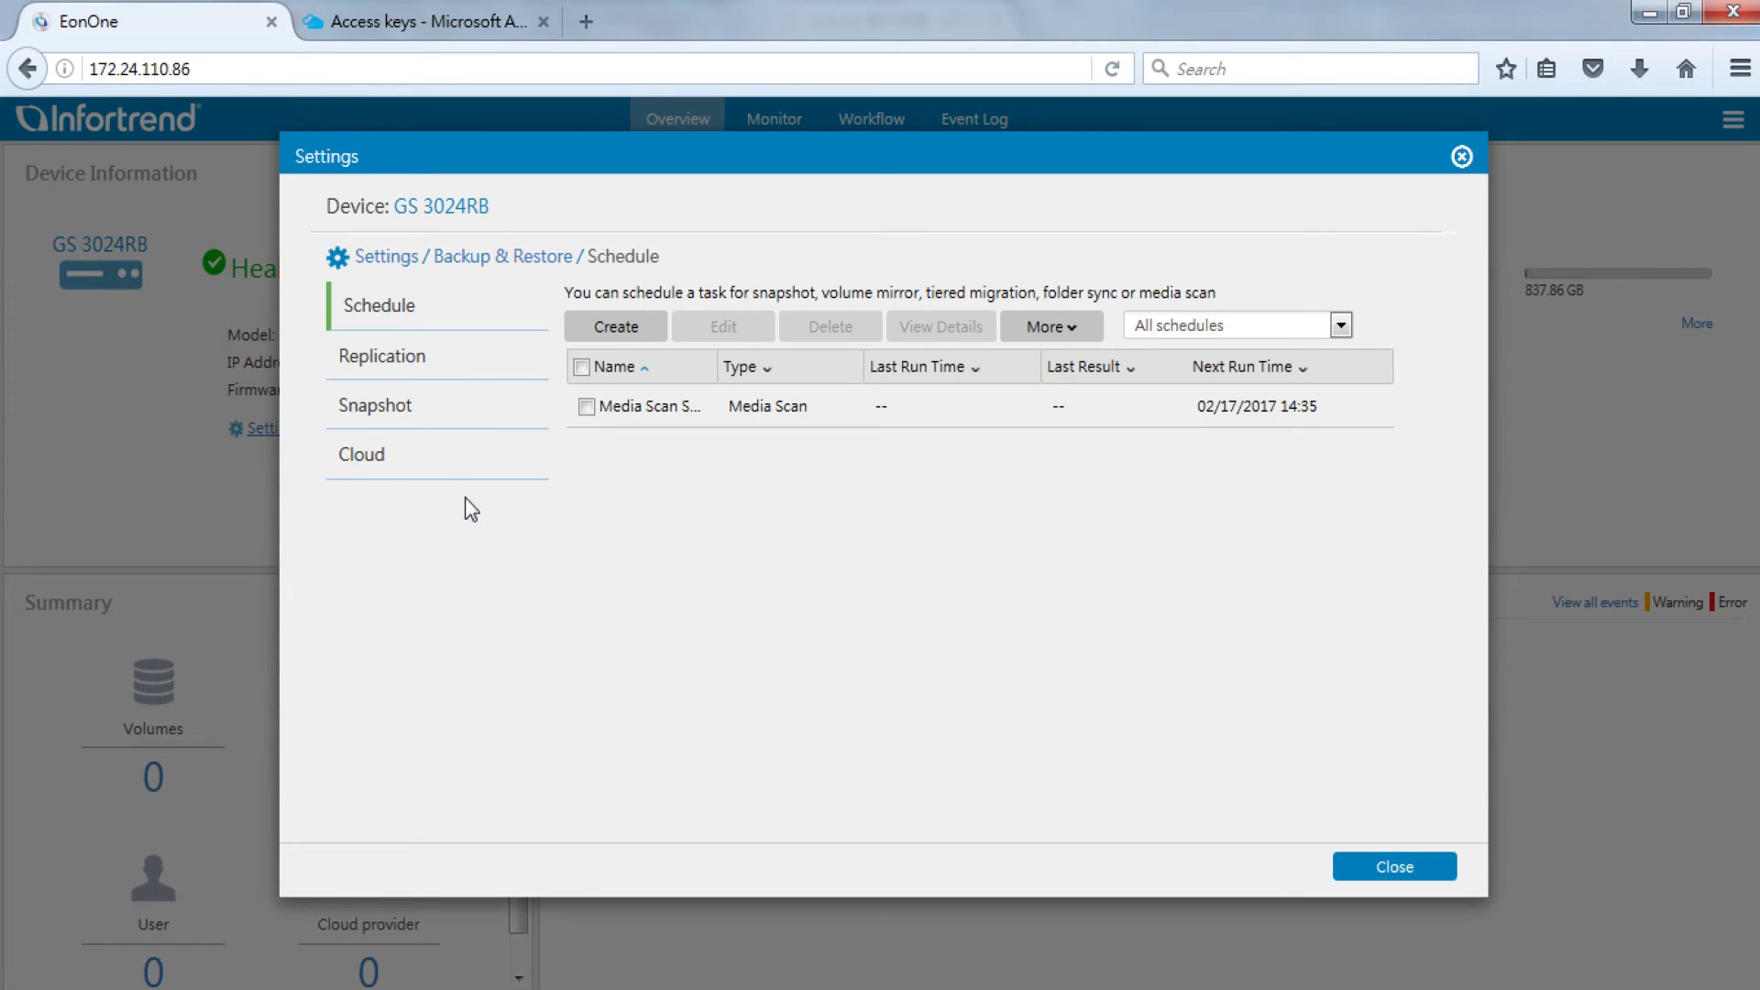
{"action": "left_click", "coordinate": [445, 474]}
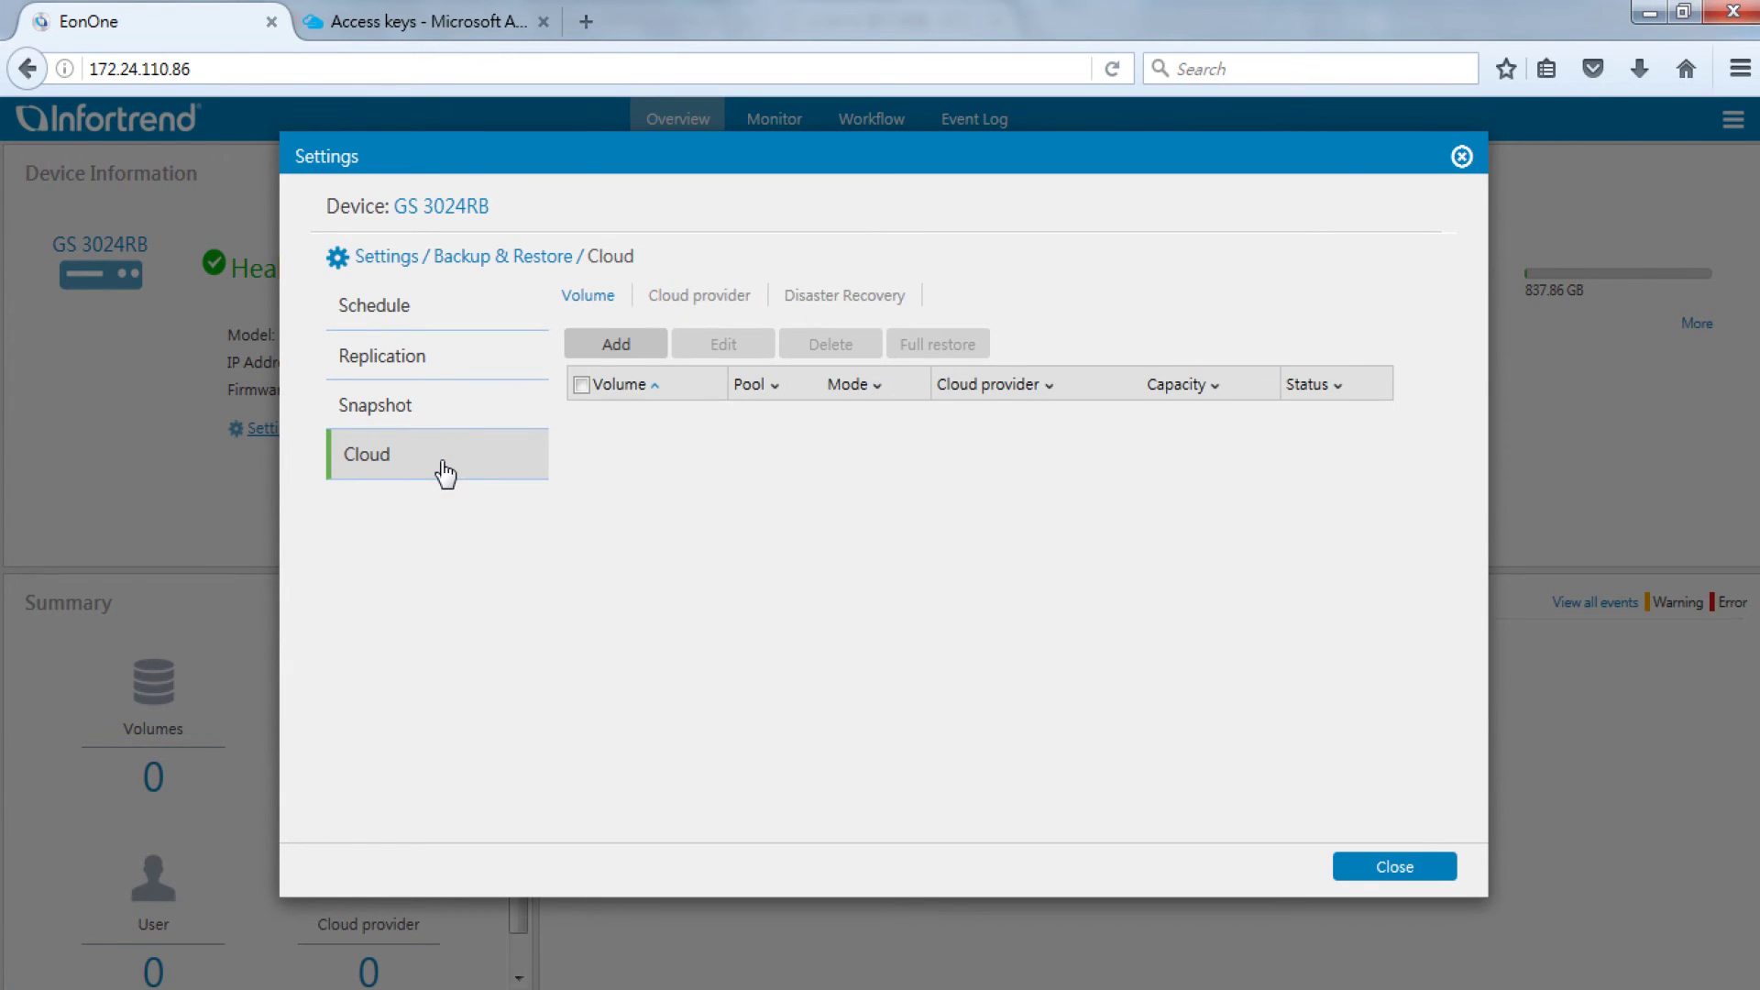
{"action": "left_click", "coordinate": [876, 309]}
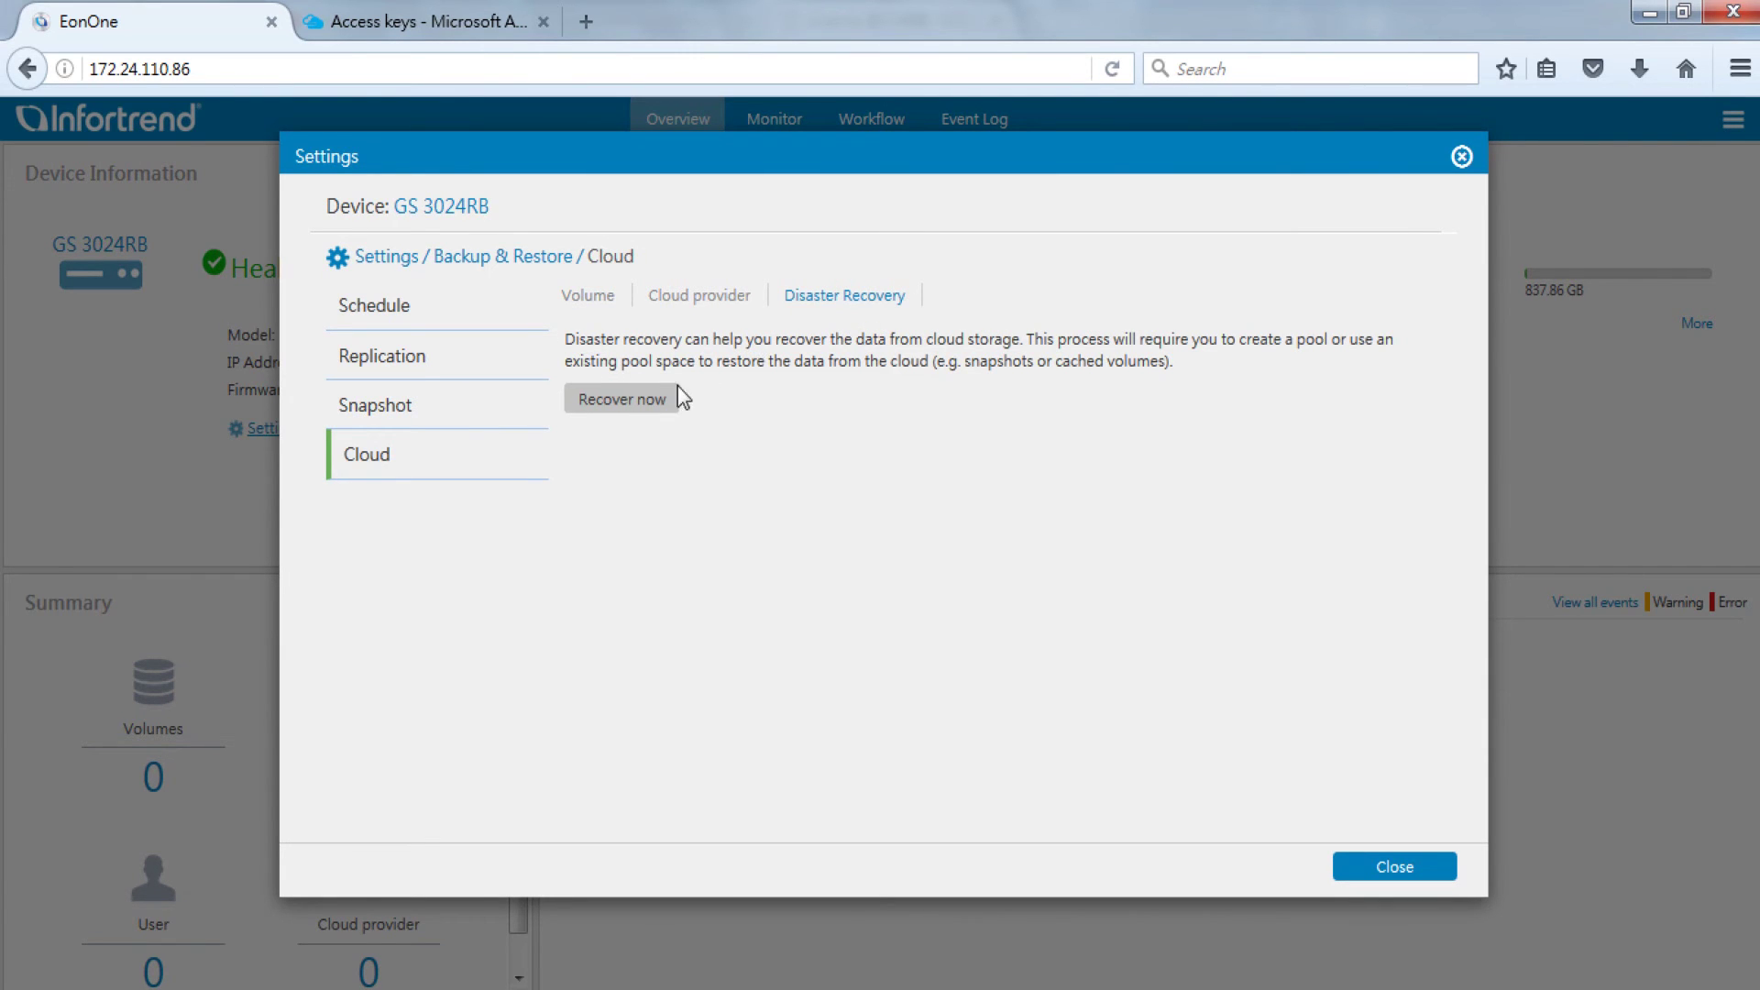
{"action": "left_click", "coordinate": [656, 414]}
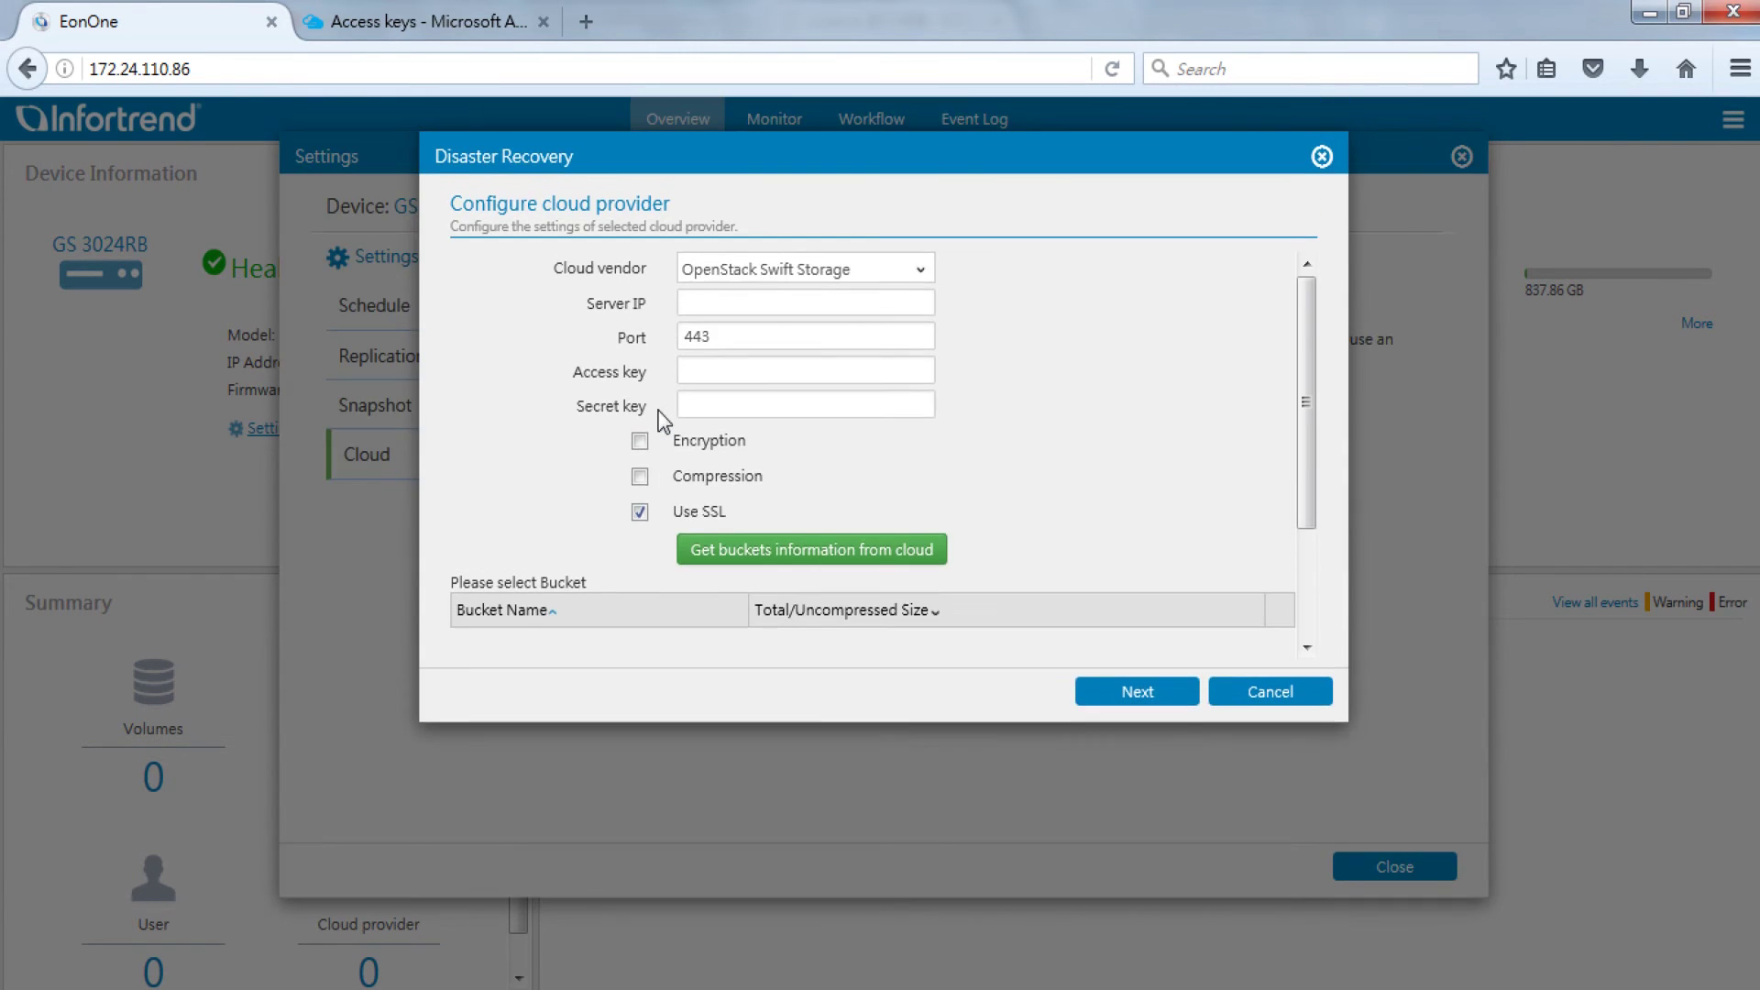
Set the cloud vendor to Microsoft Azure Storage with the storage account name gscloudtest as Endpoint
{"action": "left_click", "coordinate": [892, 272]}
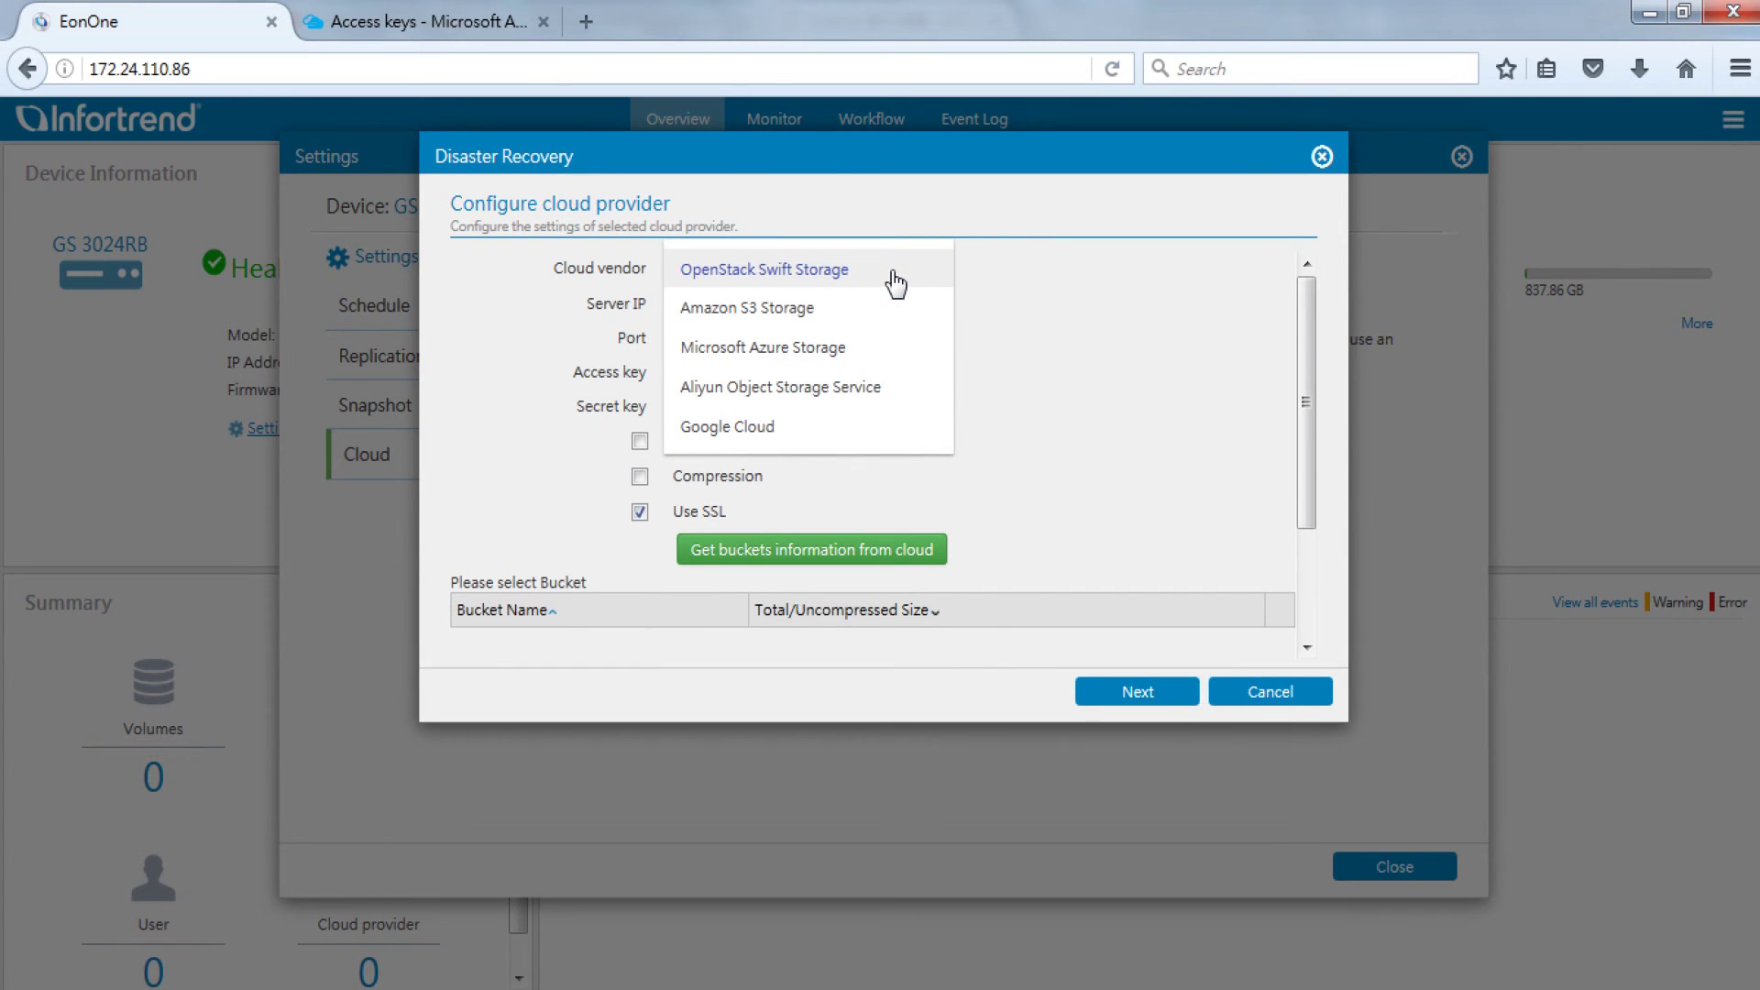
{"action": "left_click", "coordinate": [836, 346]}
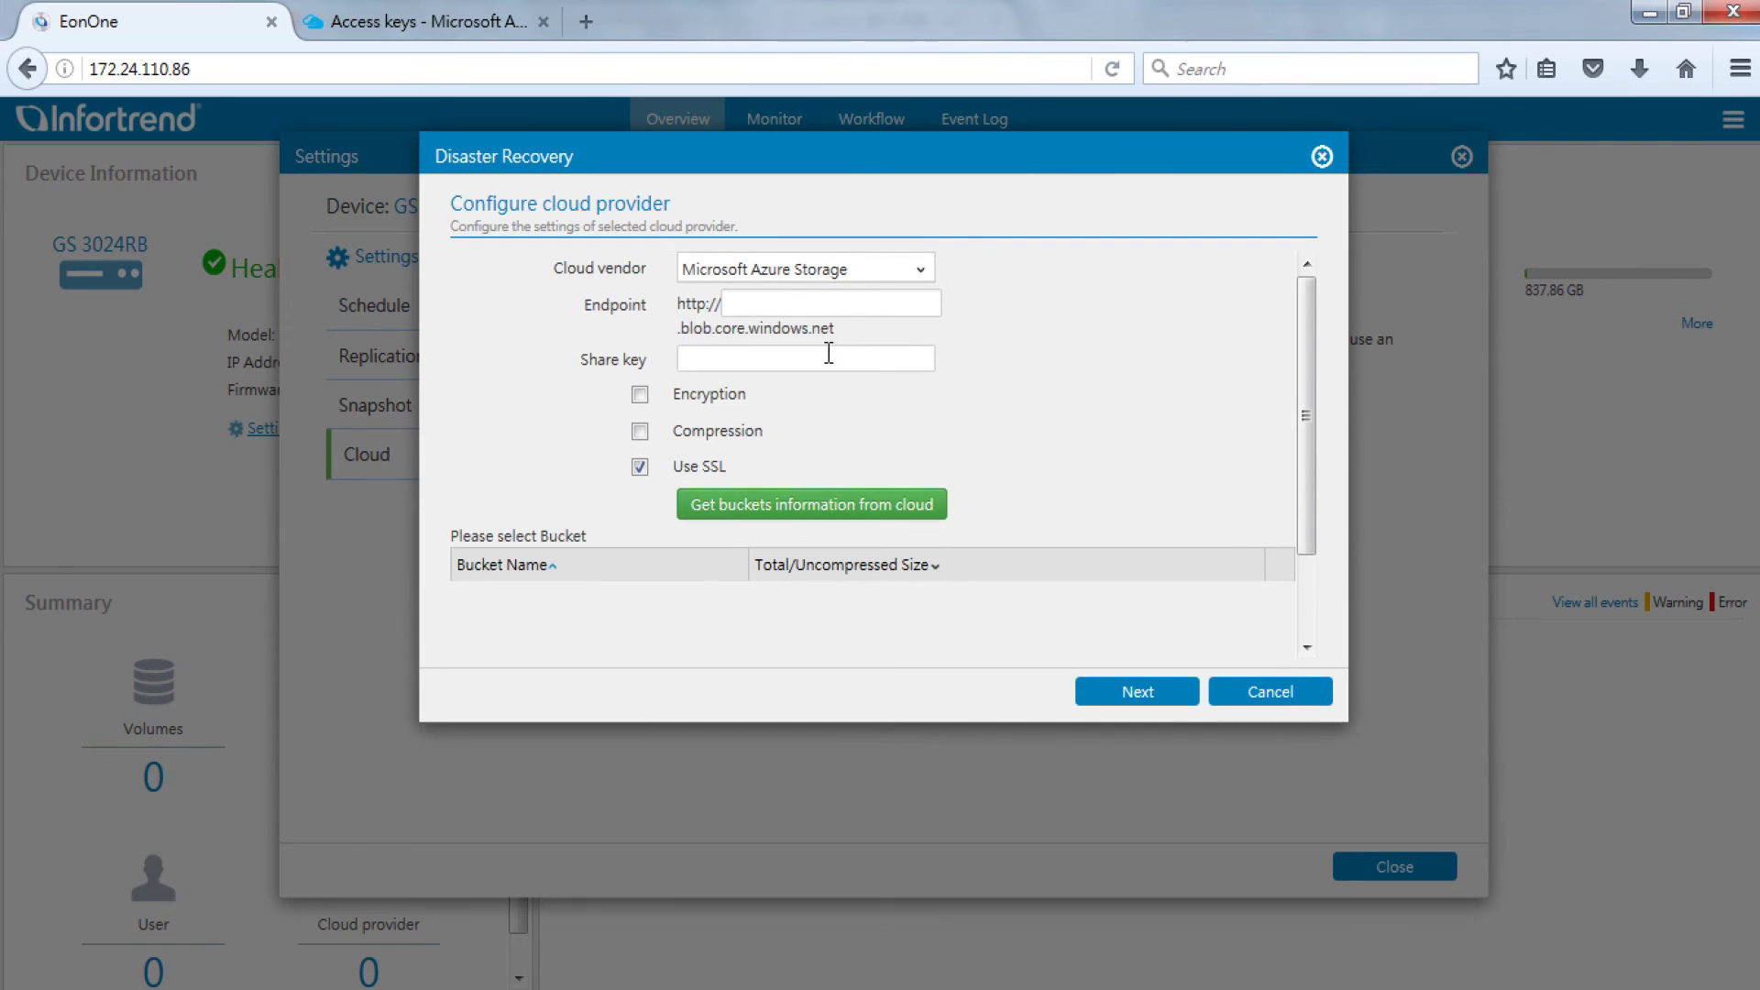
{"action": "left_click", "coordinate": [421, 27]}
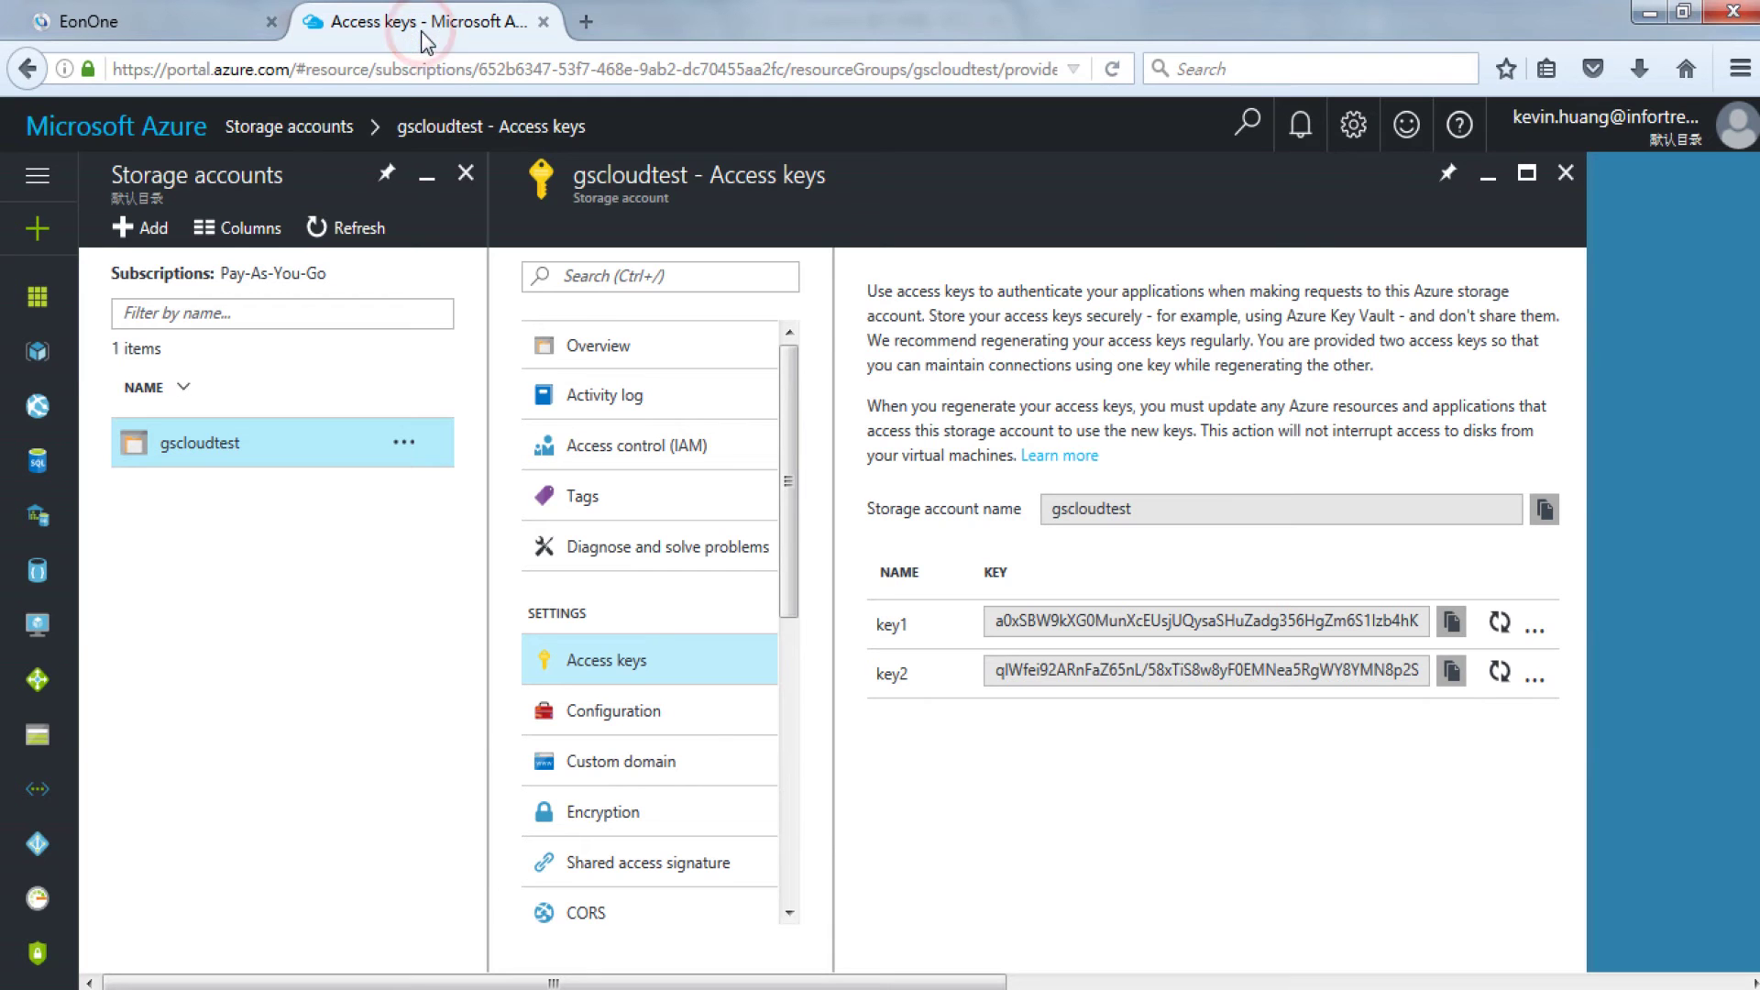
{"action": "left_click", "coordinate": [1545, 512]}
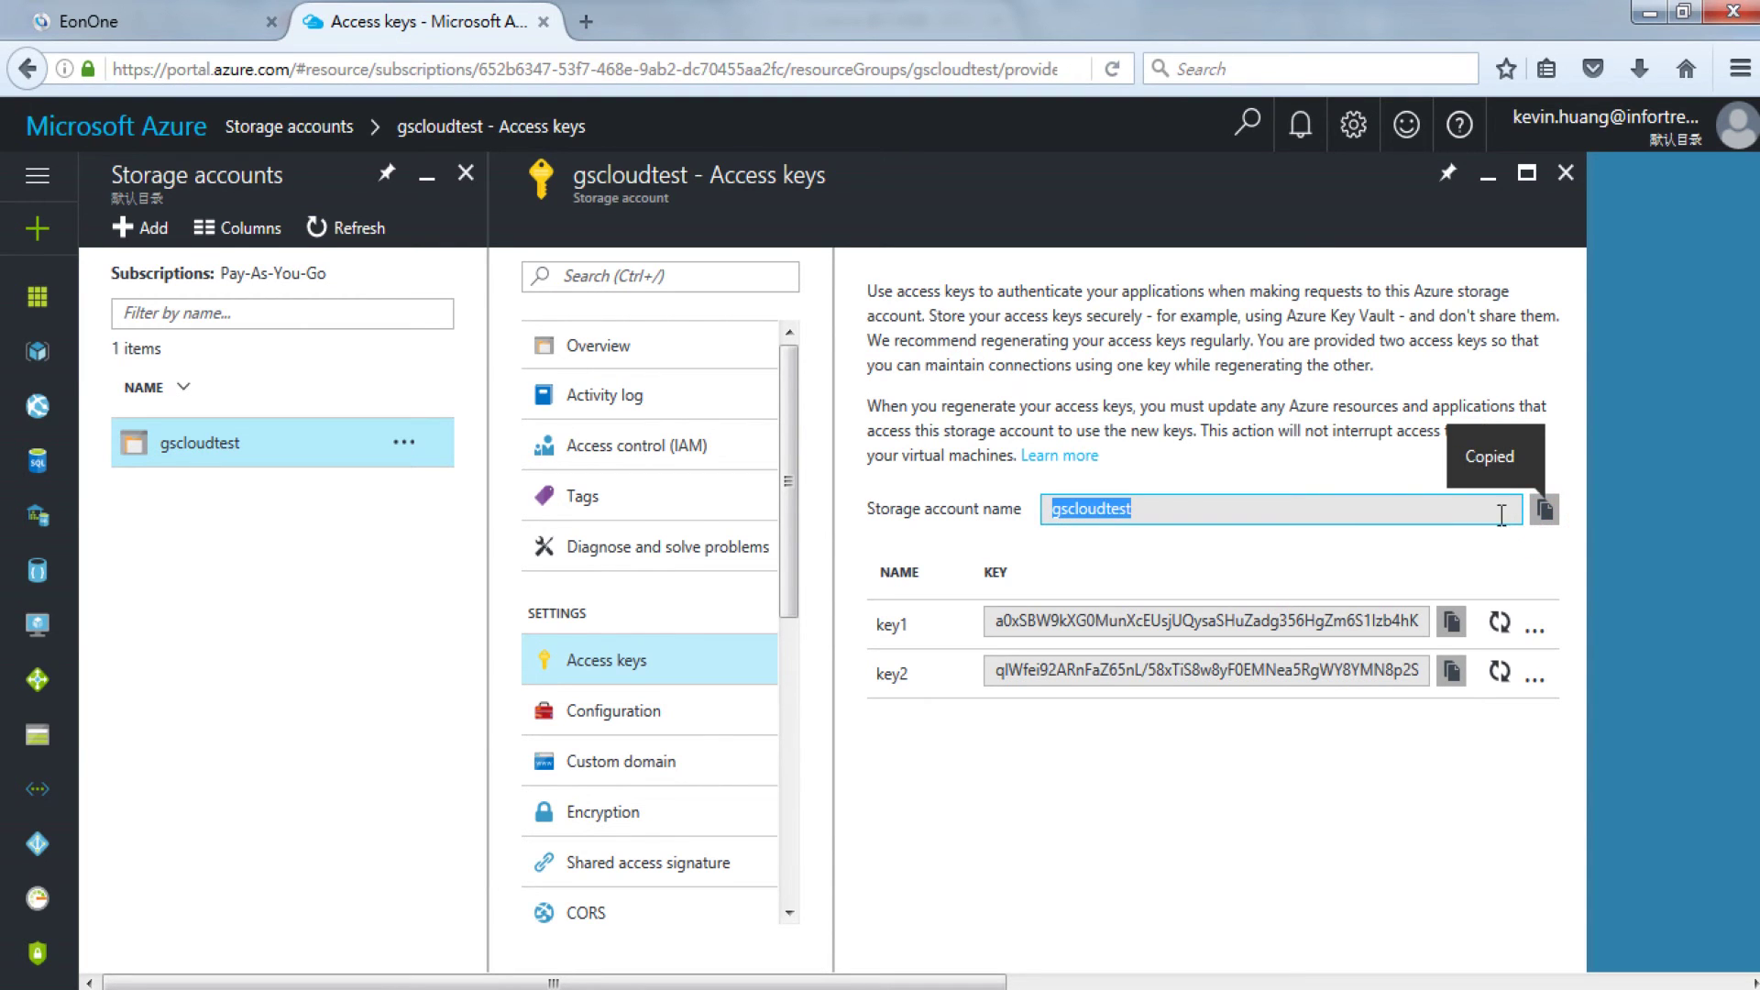
{"action": "left_click", "coordinate": [175, 30]}
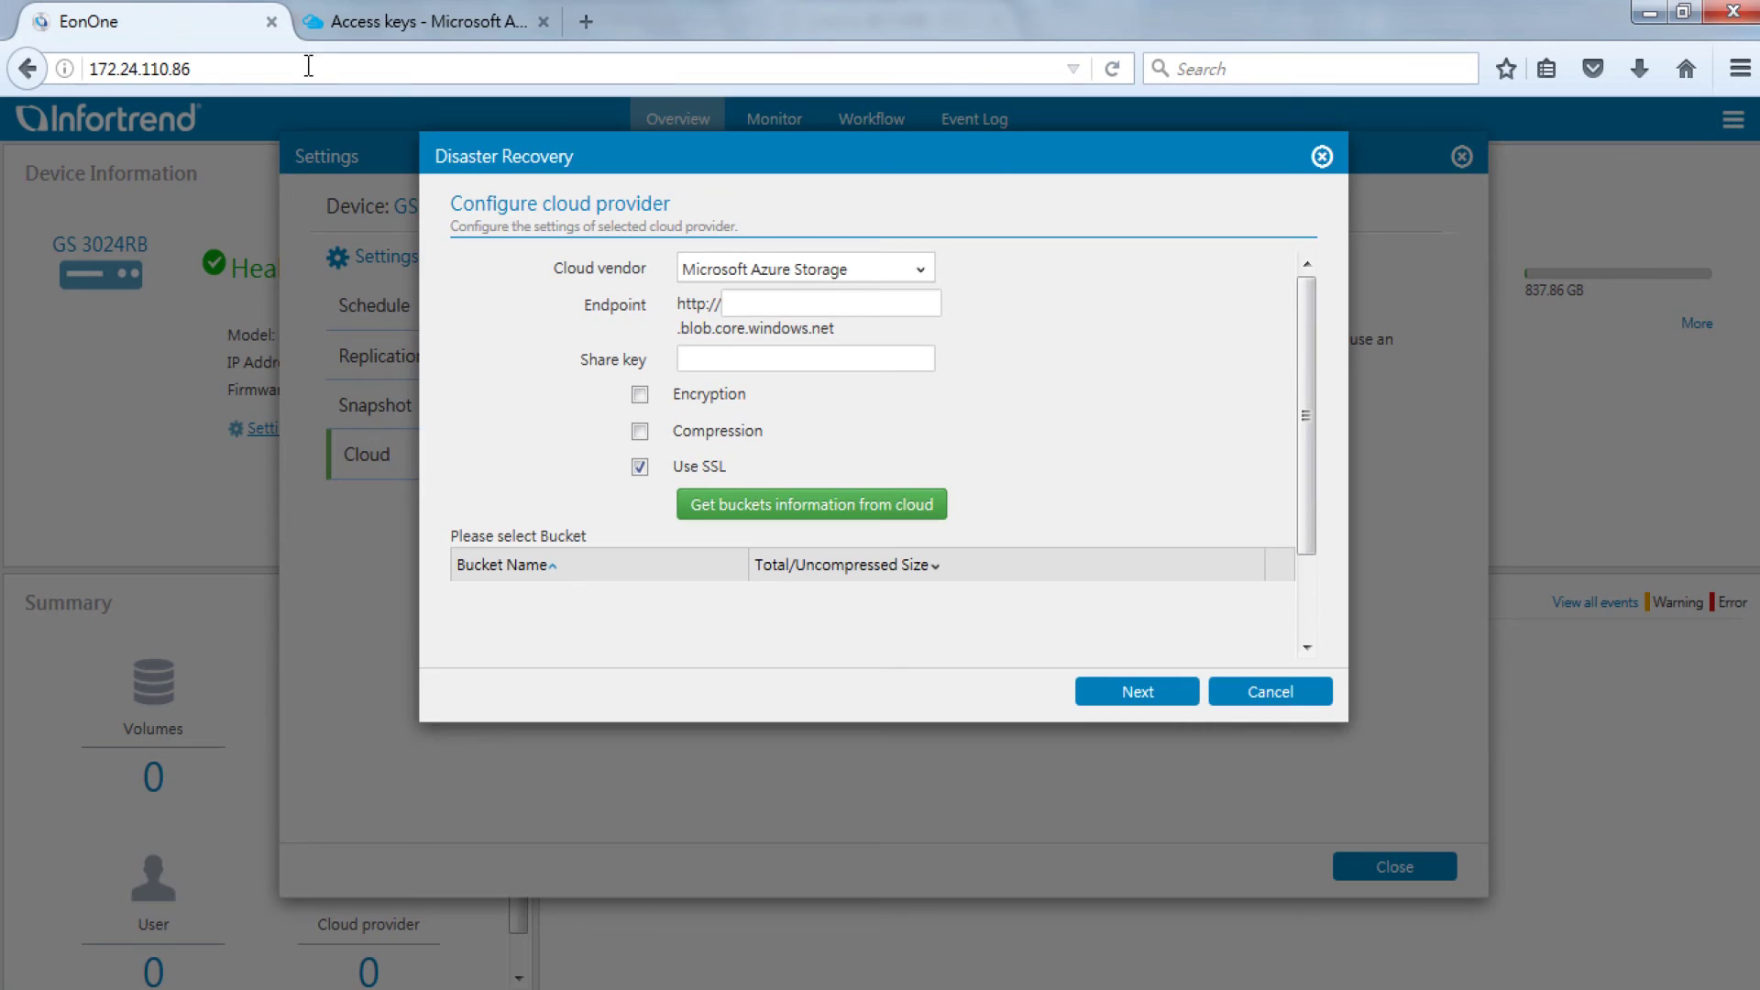
{"action": "left_click", "coordinate": [837, 300]}
{"action": "key", "text": "ctrl+v"}
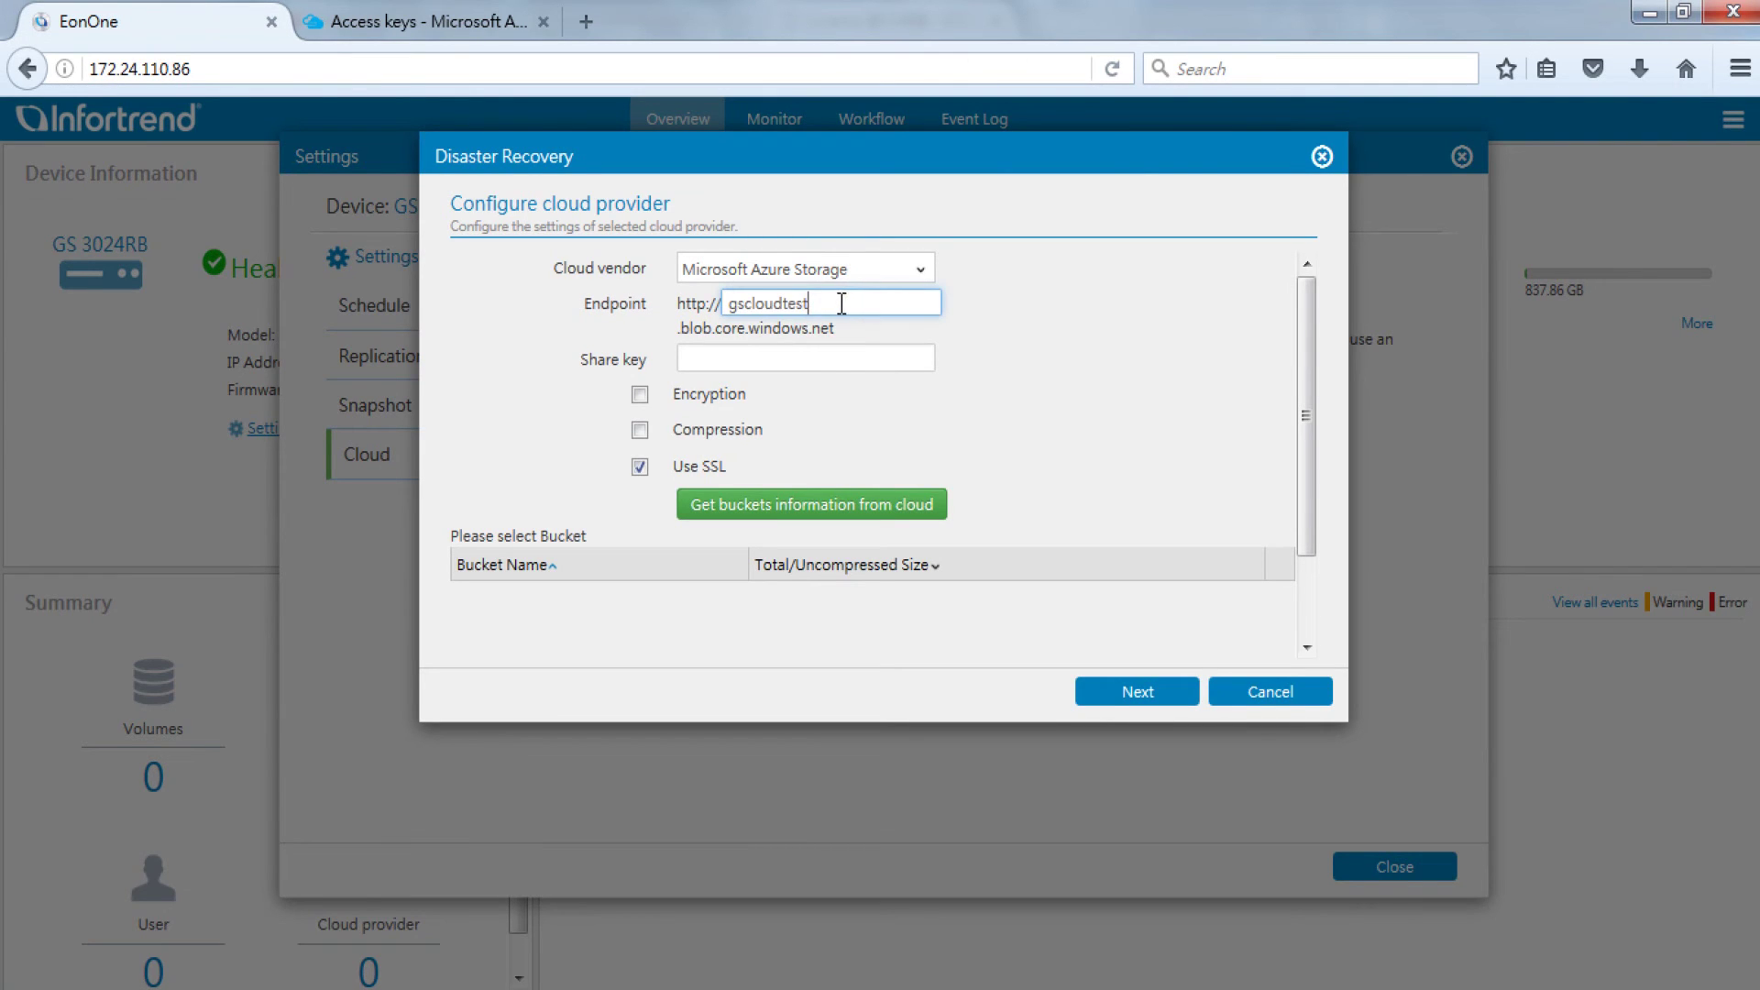
Paste the Azure key1 as Share key and fetch the bucket list from the cloud
{"action": "left_click", "coordinate": [436, 25]}
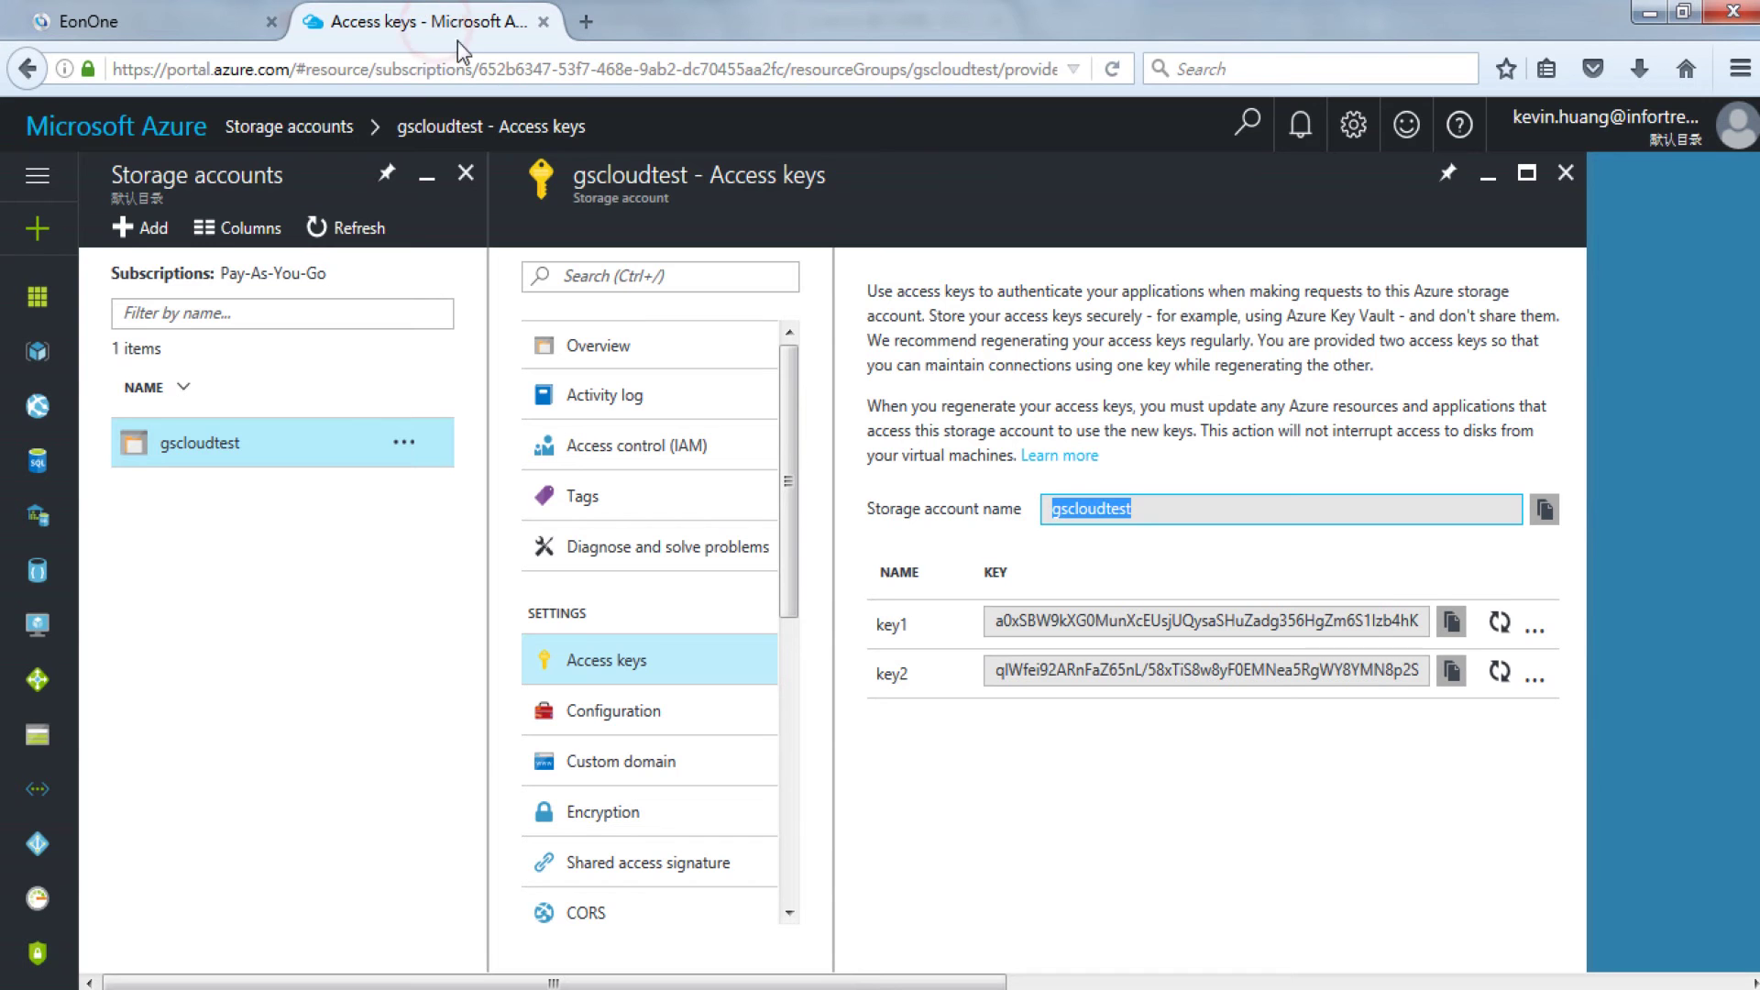
{"action": "left_click", "coordinate": [1452, 623]}
{"action": "left_click", "coordinate": [183, 26]}
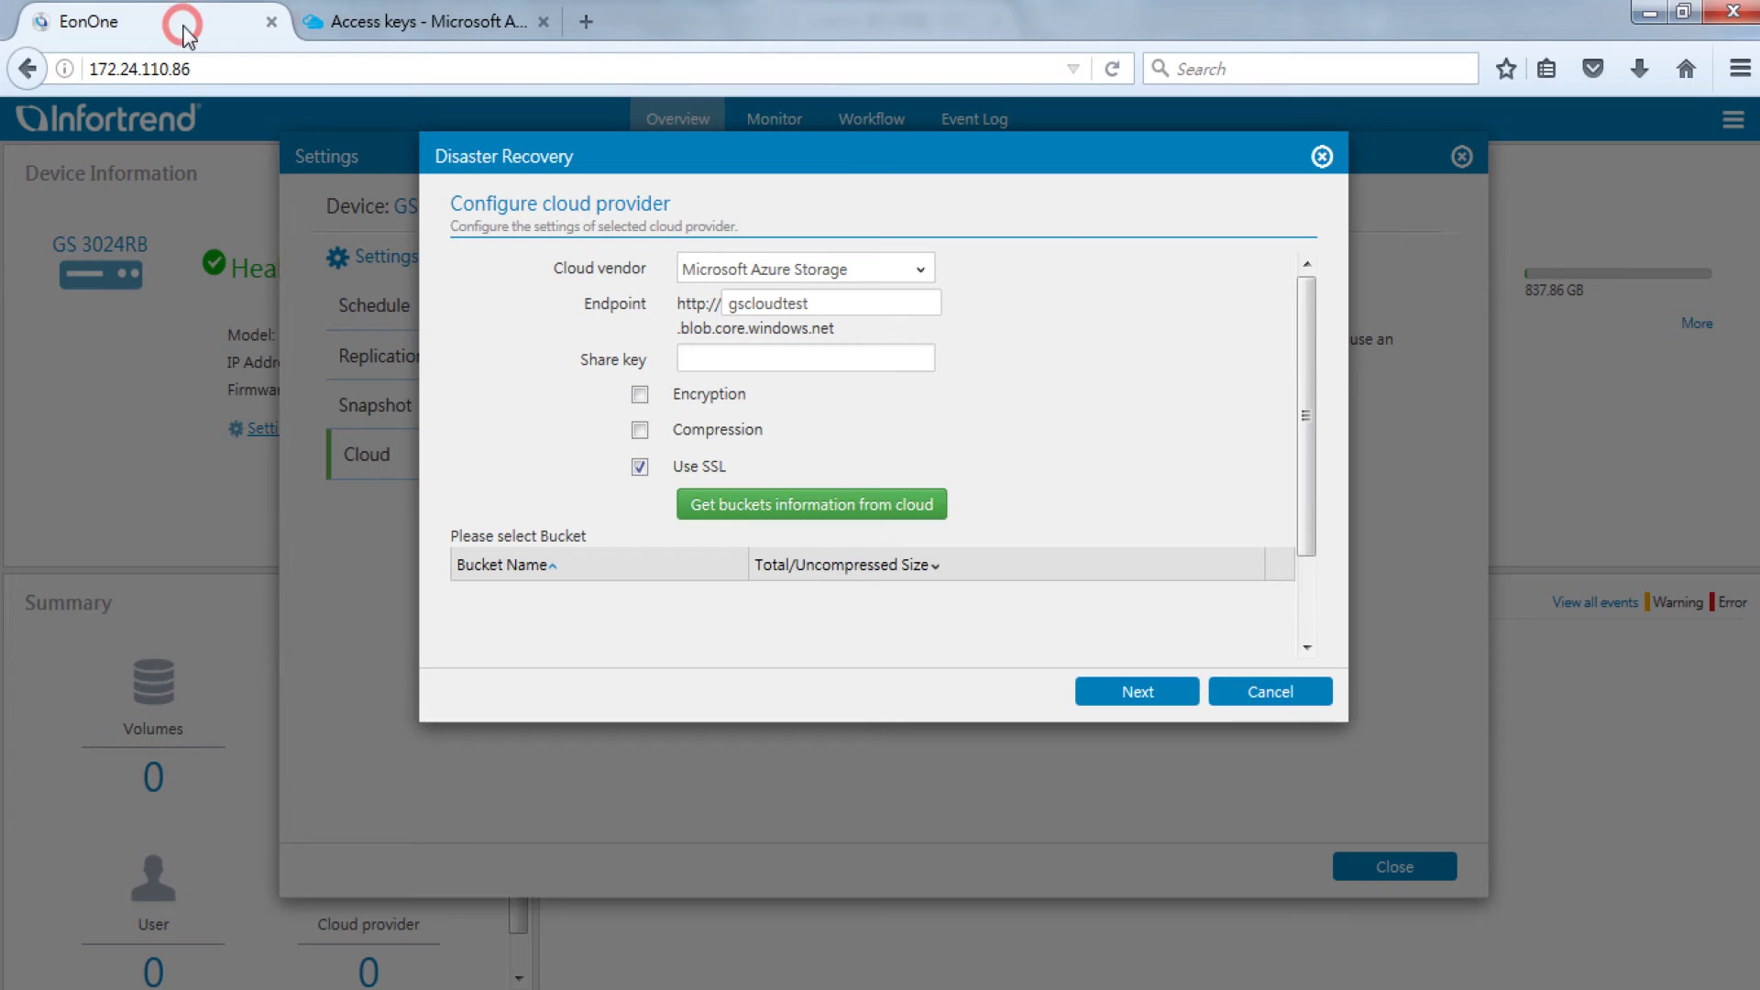
{"action": "left_click", "coordinate": [747, 359]}
{"action": "key", "text": "ctrl+v"}
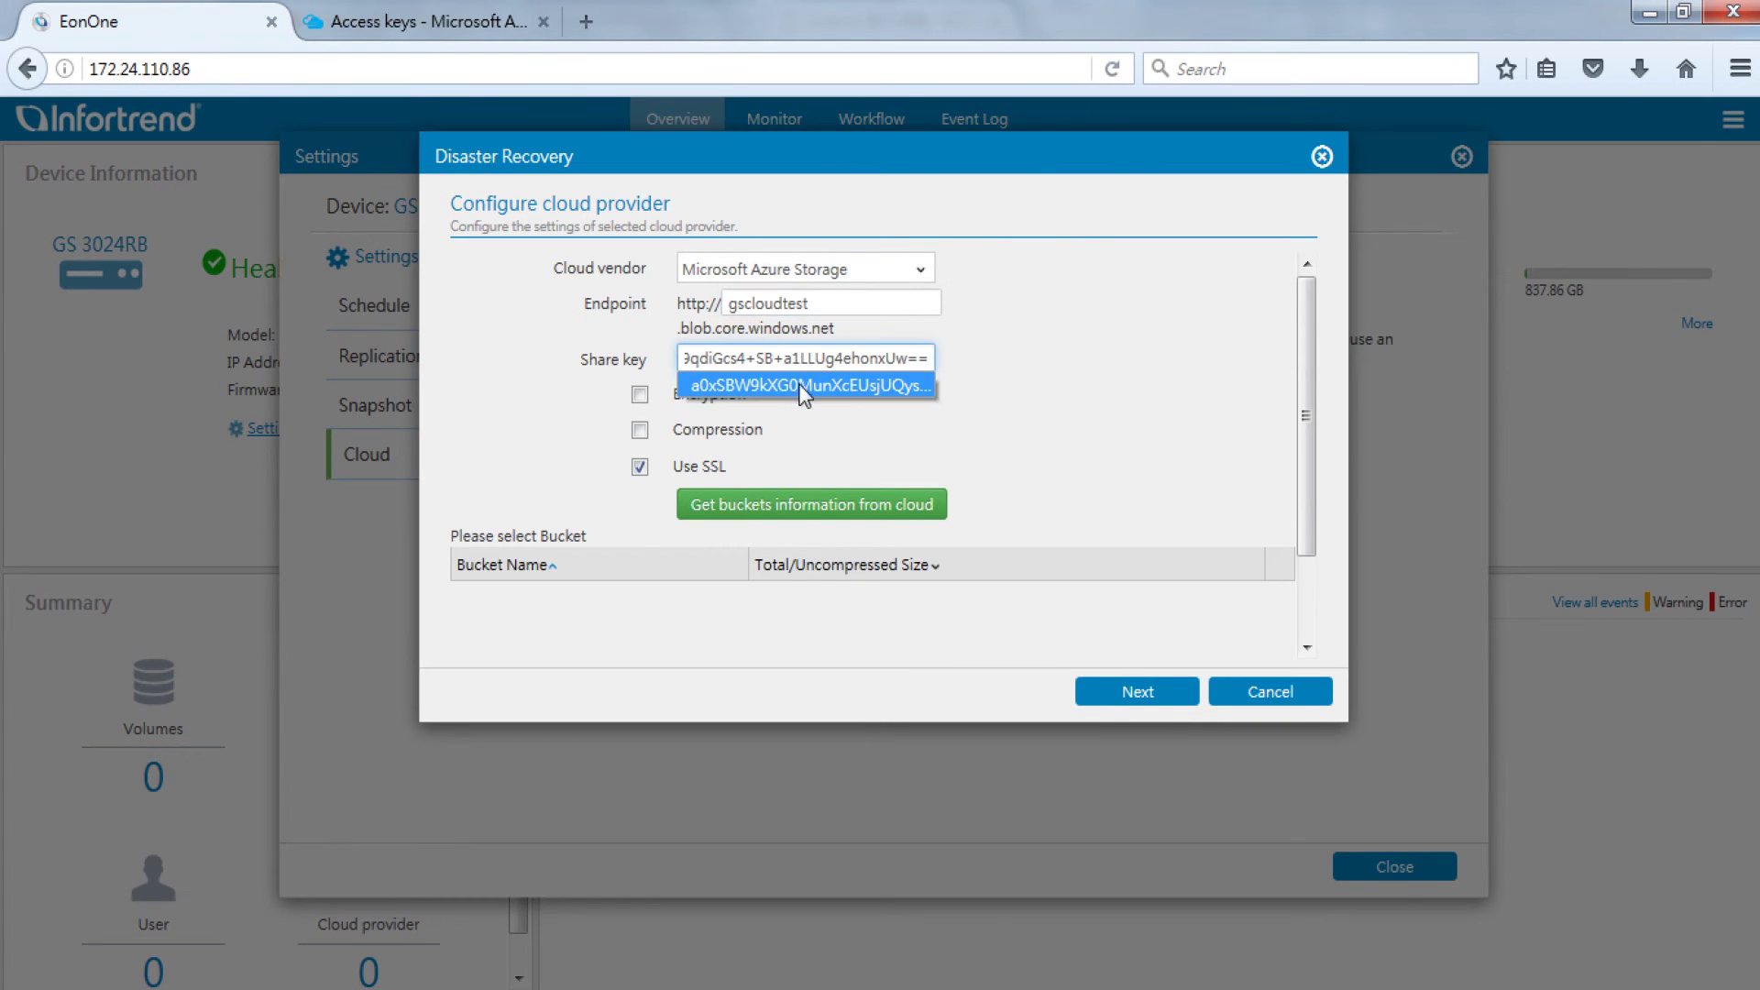
{"action": "left_click", "coordinate": [882, 504]}
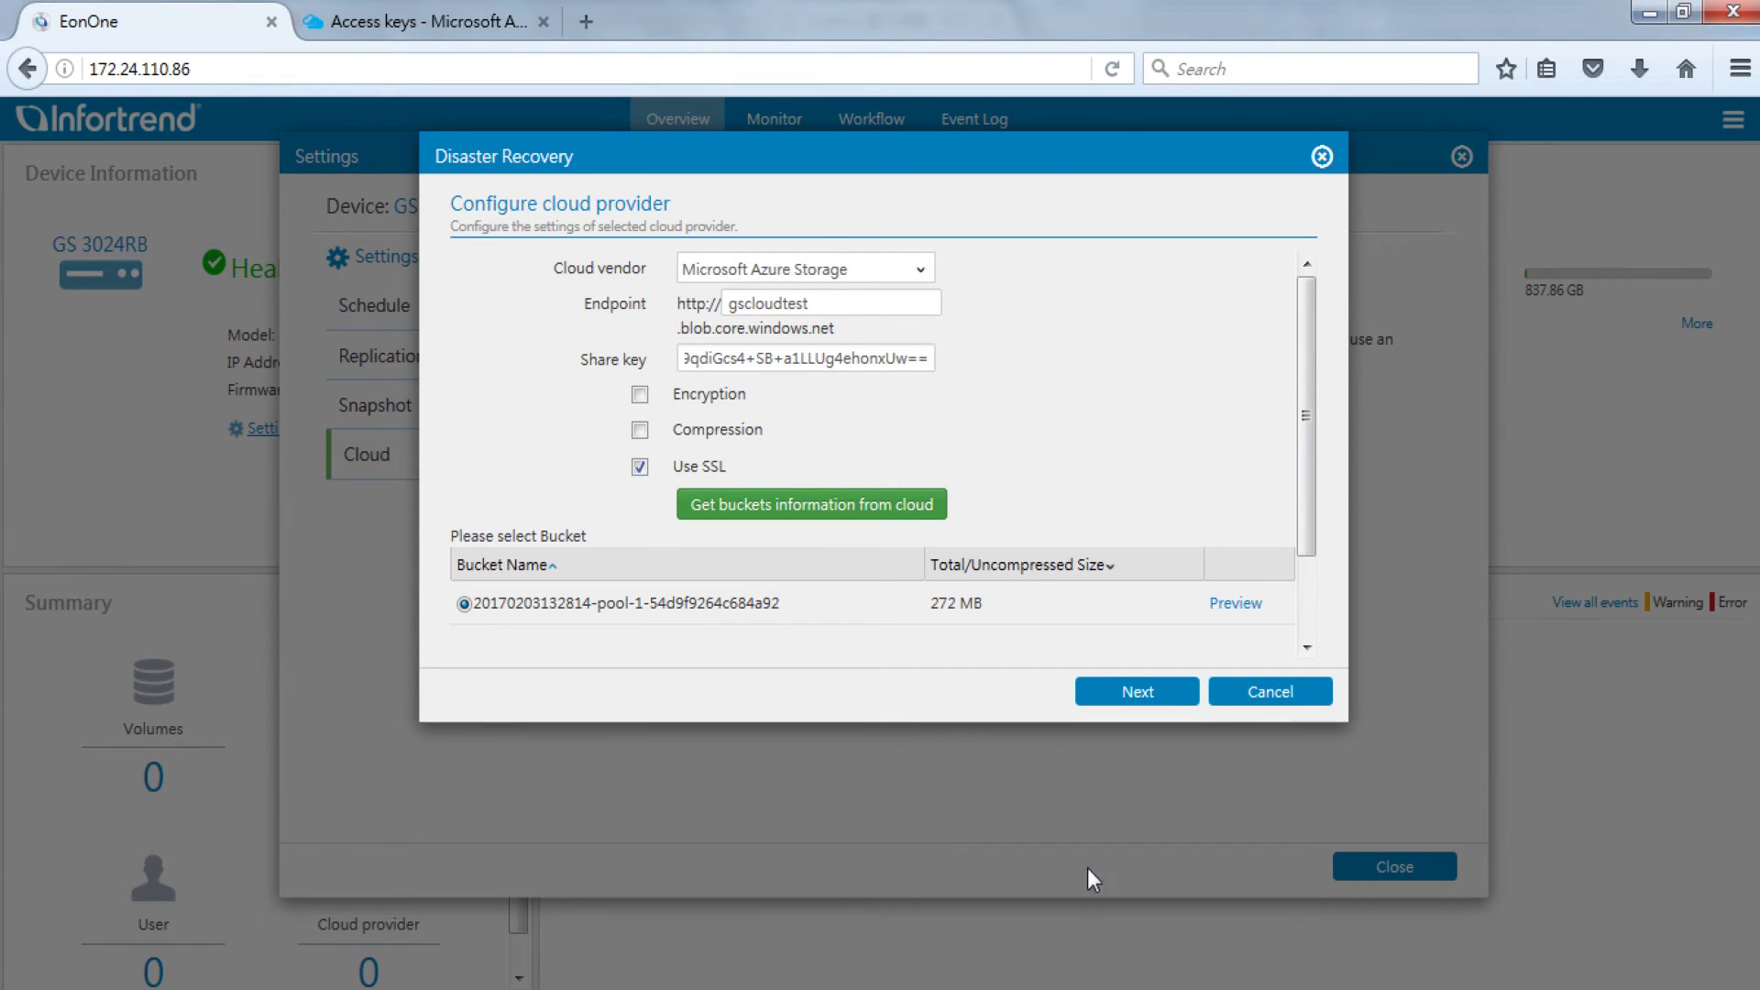
Preview Volume_1's snapshots in the bucket, close the preview, and continue to pool setup
{"action": "left_click", "coordinate": [1235, 604]}
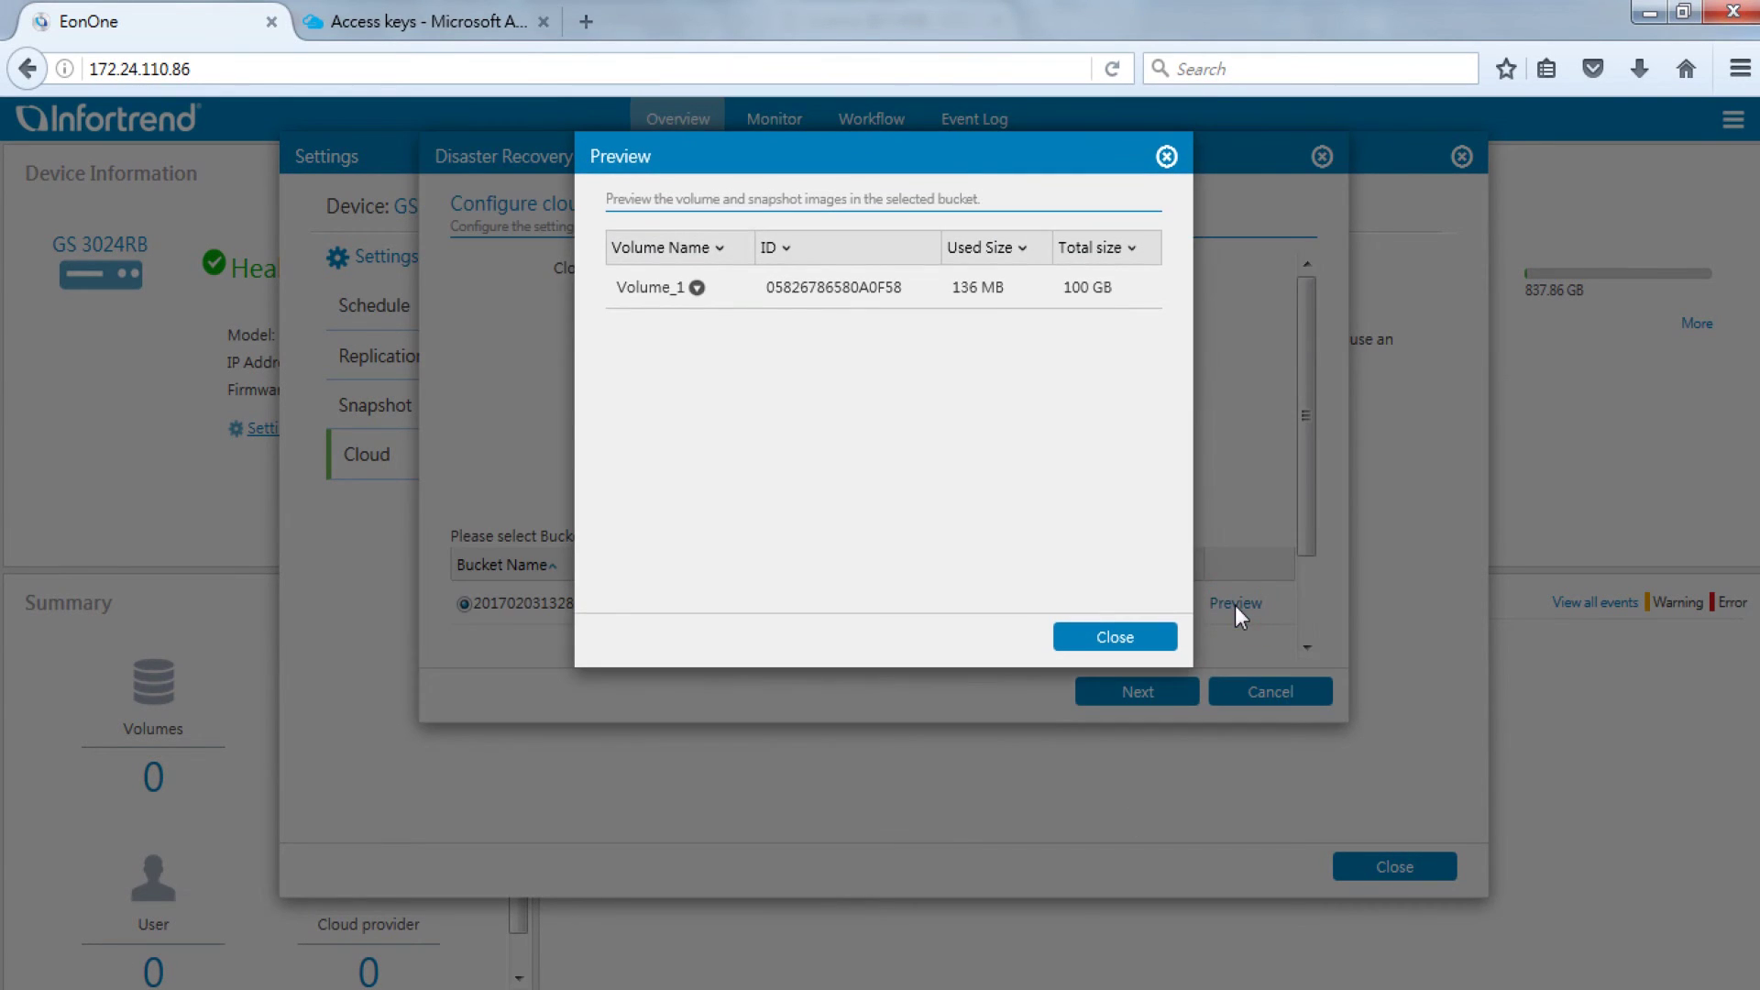
{"action": "left_click", "coordinate": [698, 288]}
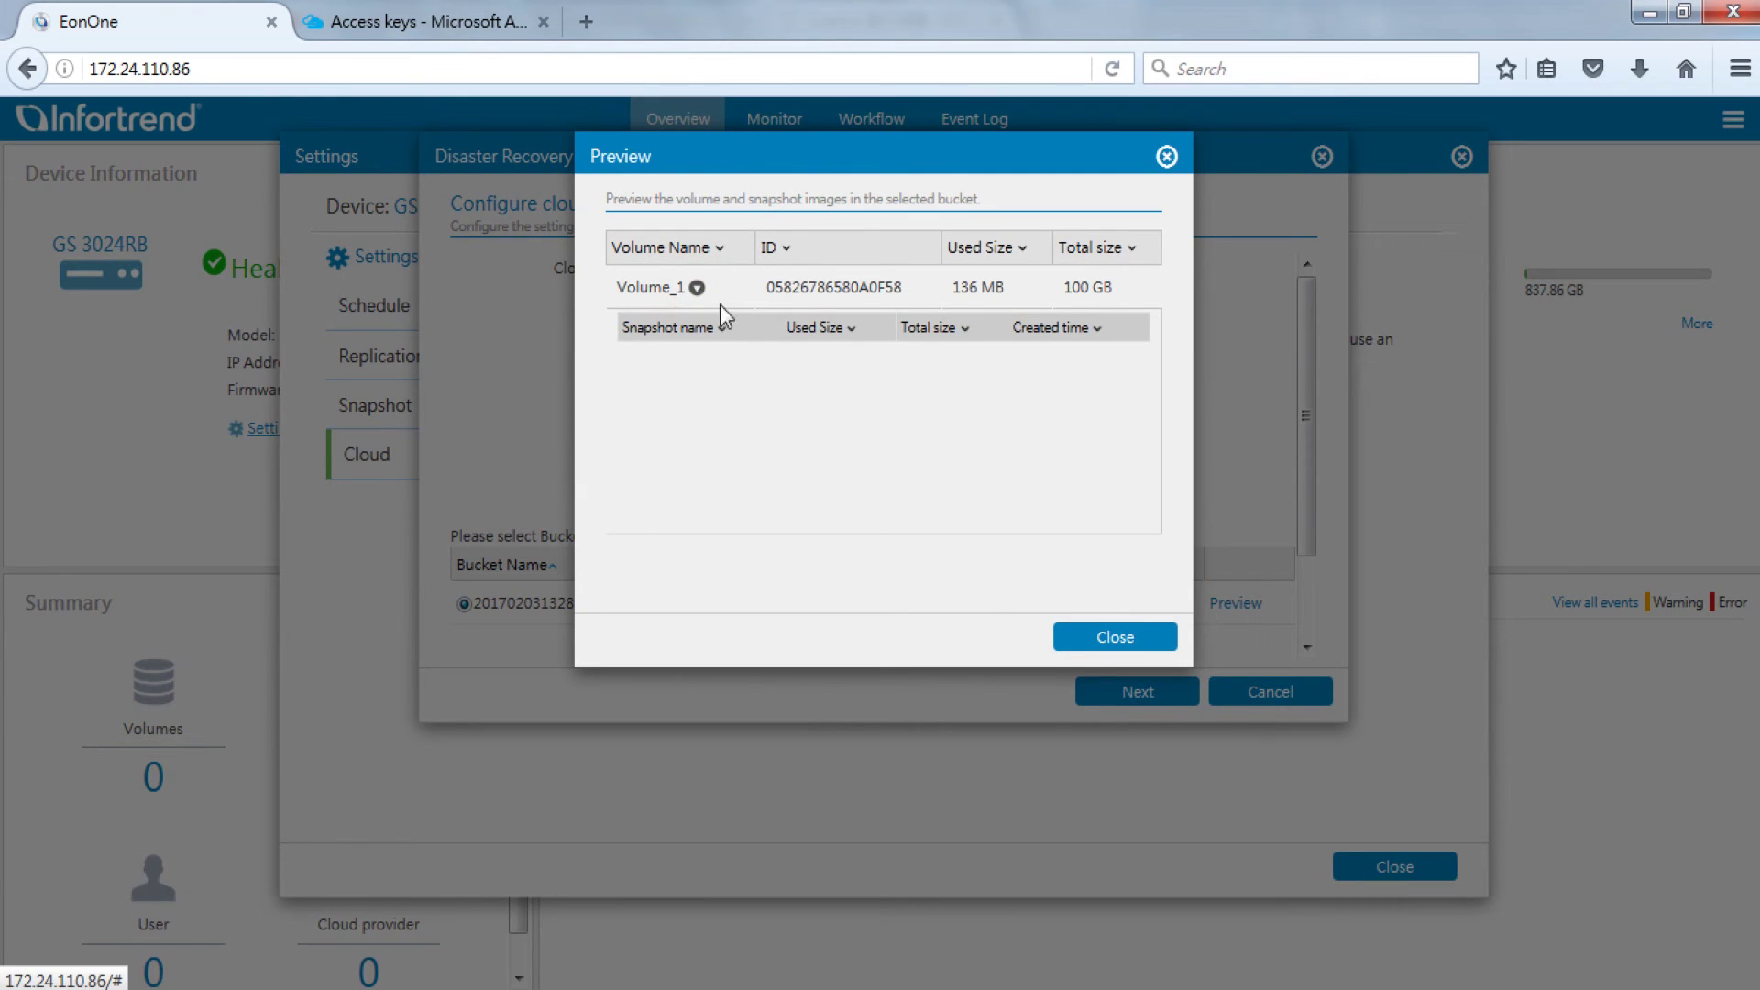
{"action": "left_click", "coordinate": [1142, 649]}
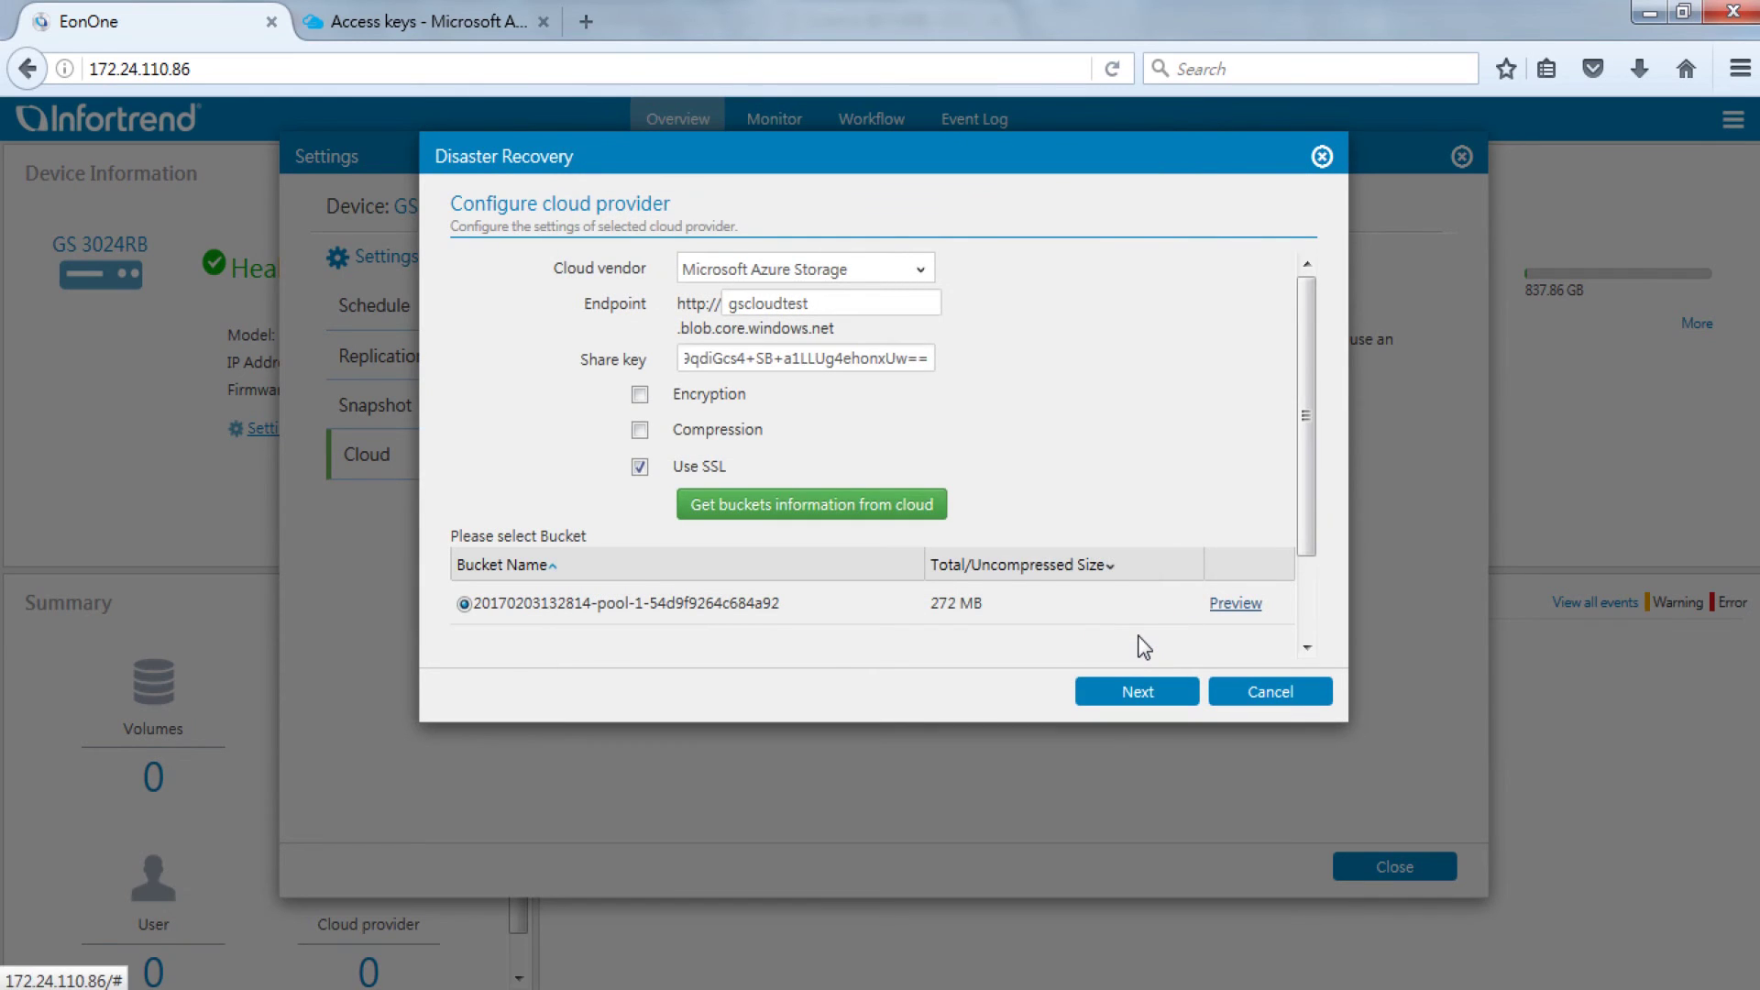
{"action": "left_click", "coordinate": [1169, 701]}
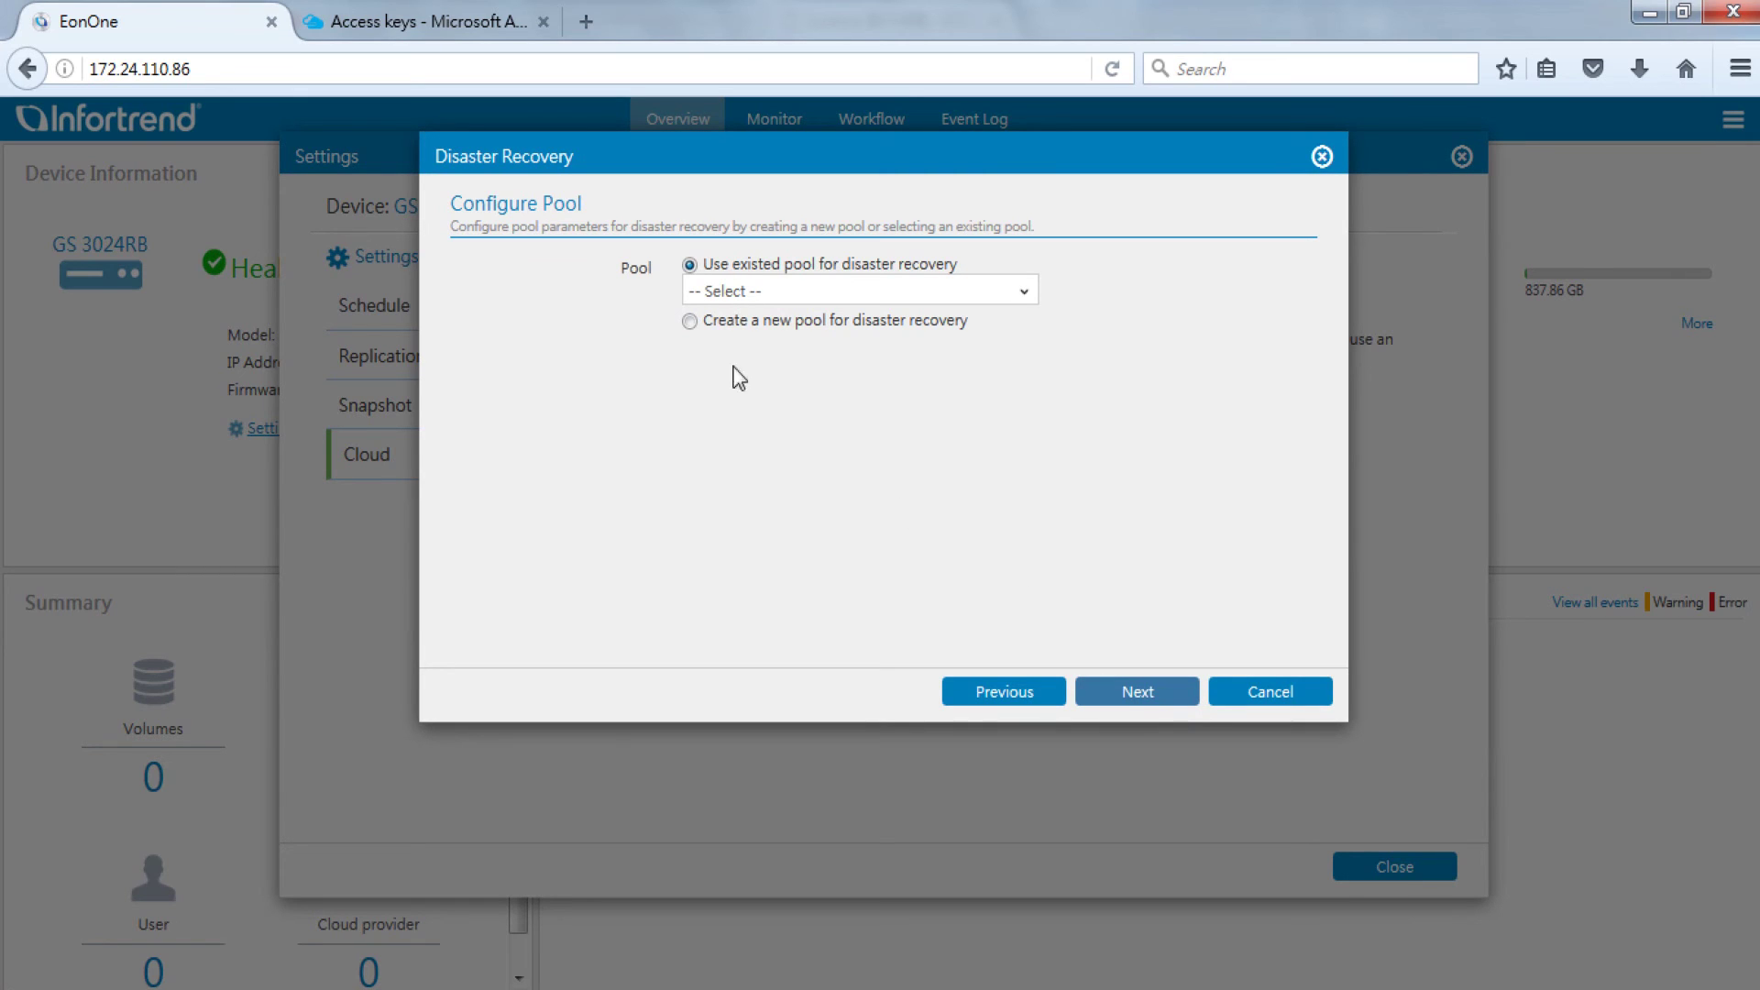
Create new Pool-1 as RAID 6 from drives Slot5 through Slot8 and continue to volume options
{"action": "left_click", "coordinate": [685, 320]}
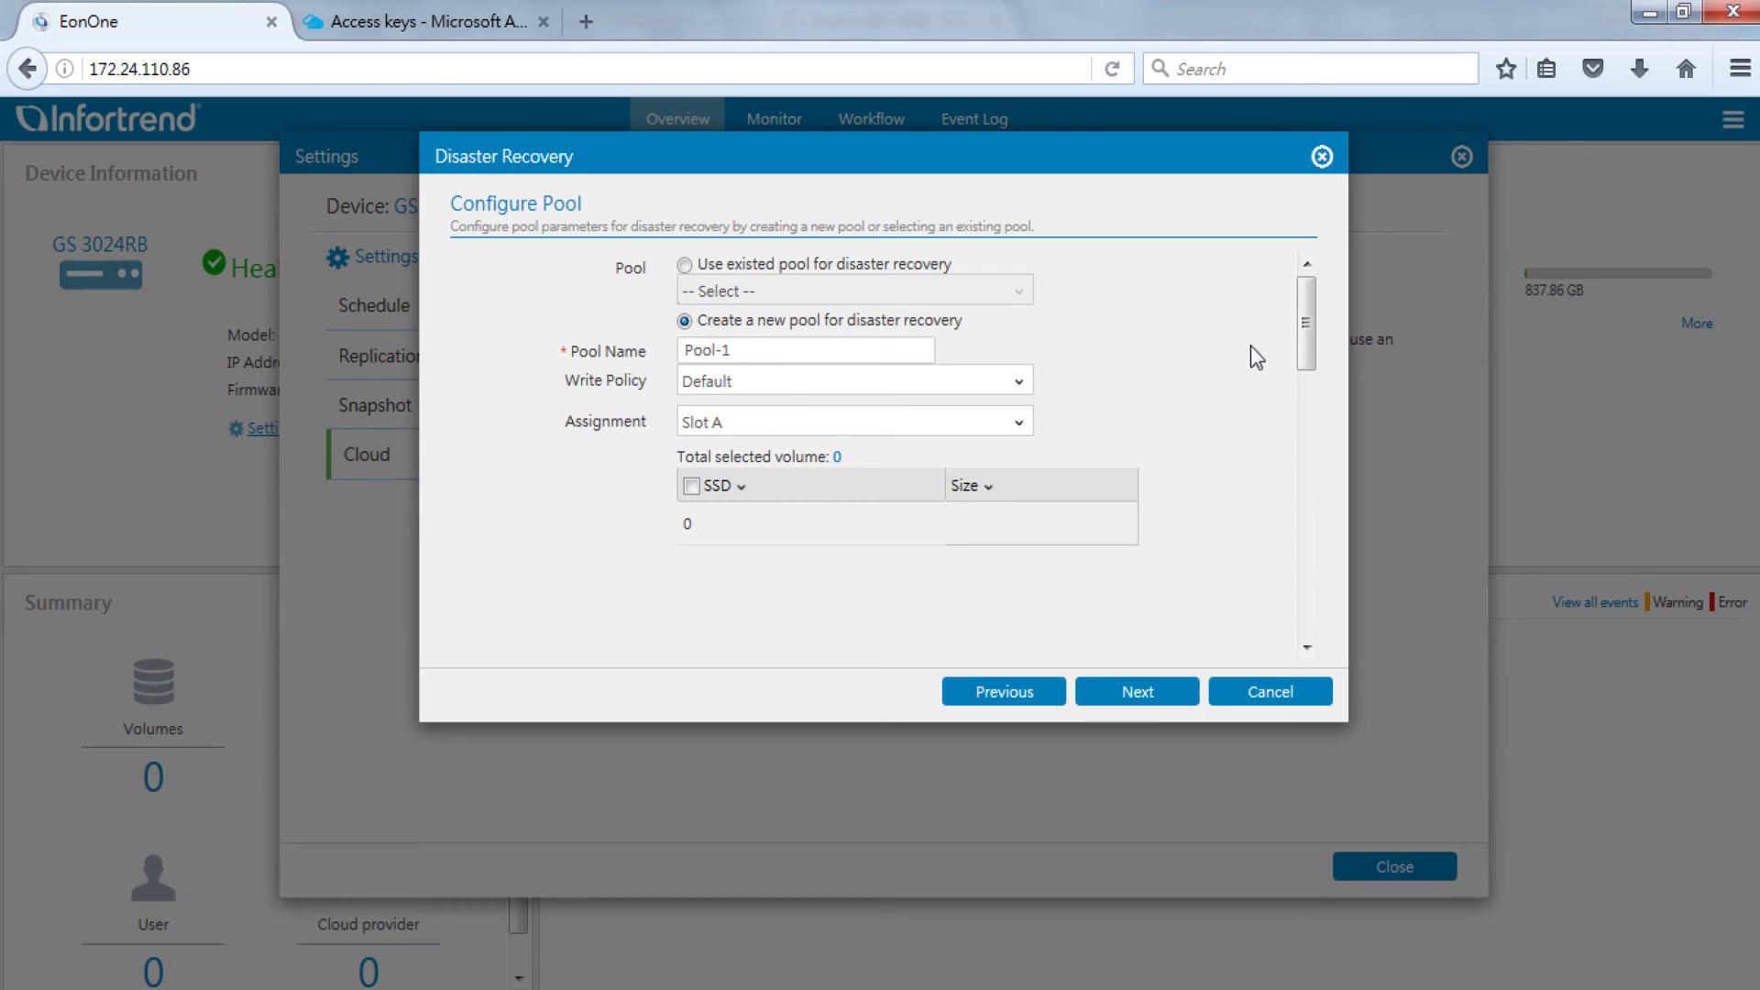
{"action": "left_click_drag", "start_coordinate": [1301, 344], "coordinate": [1275, 657]}
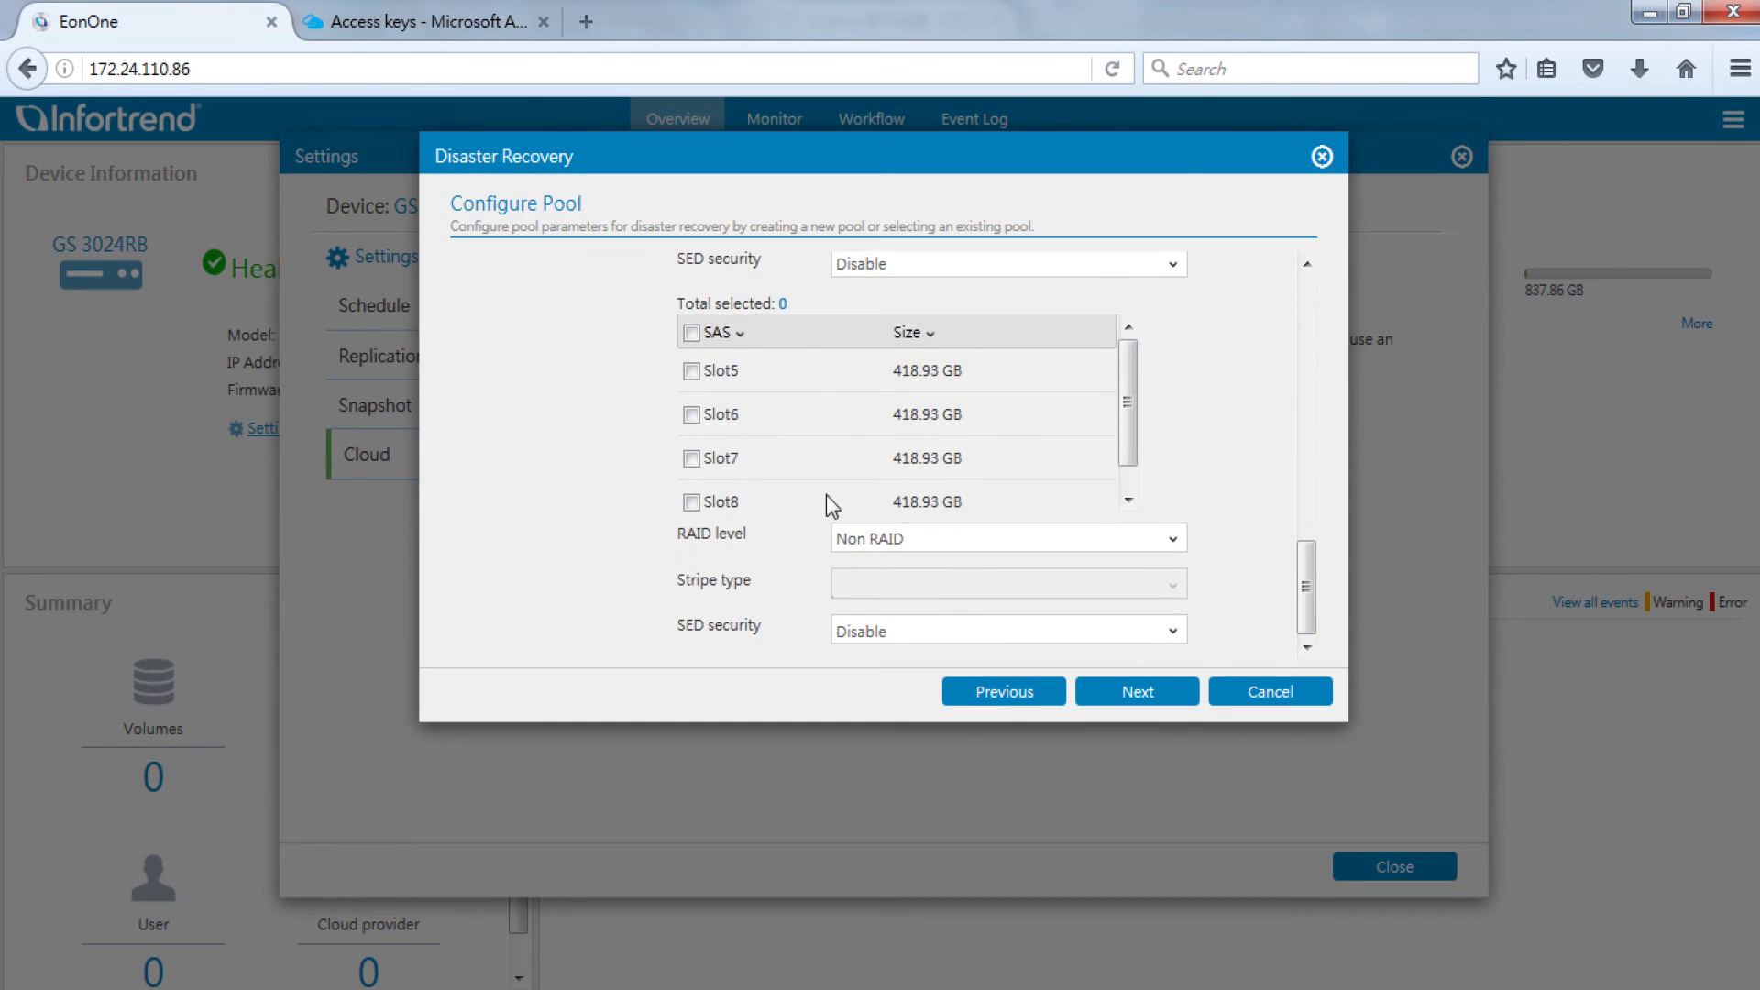
{"action": "left_click", "coordinate": [692, 371]}
{"action": "left_click", "coordinate": [691, 415]}
{"action": "left_click", "coordinate": [692, 458]}
{"action": "left_click", "coordinate": [692, 502]}
{"action": "left_click", "coordinate": [877, 543]}
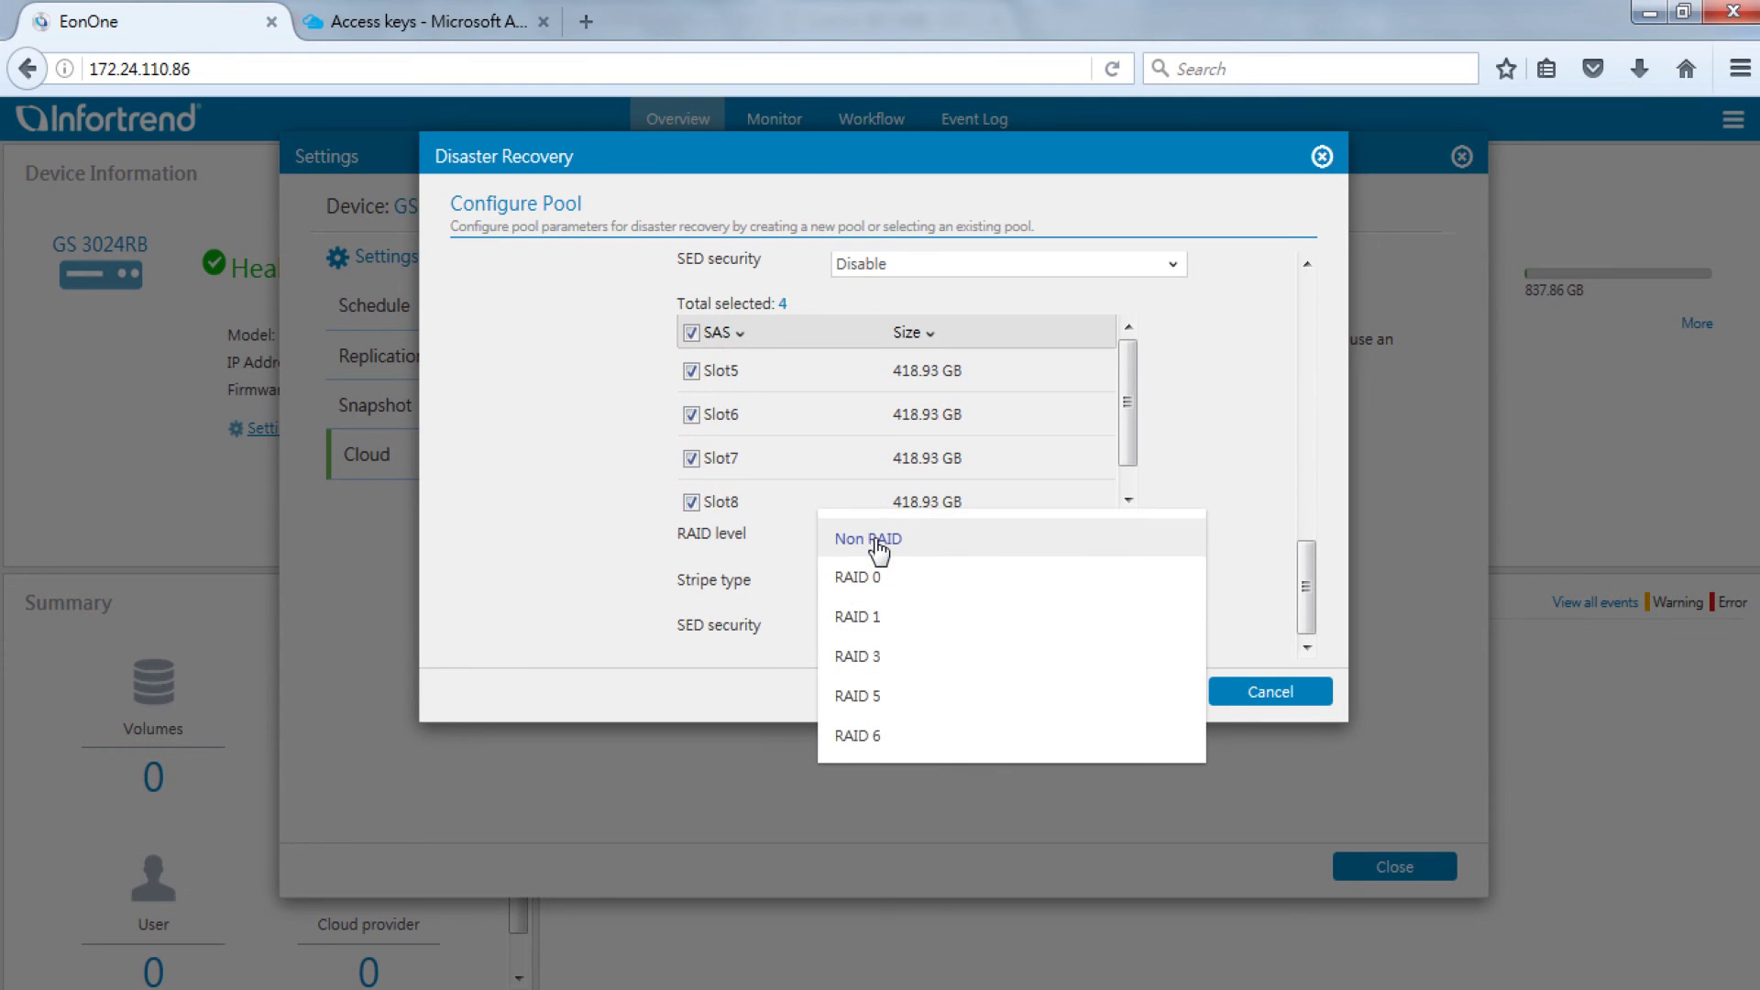
{"action": "left_click", "coordinate": [896, 736]}
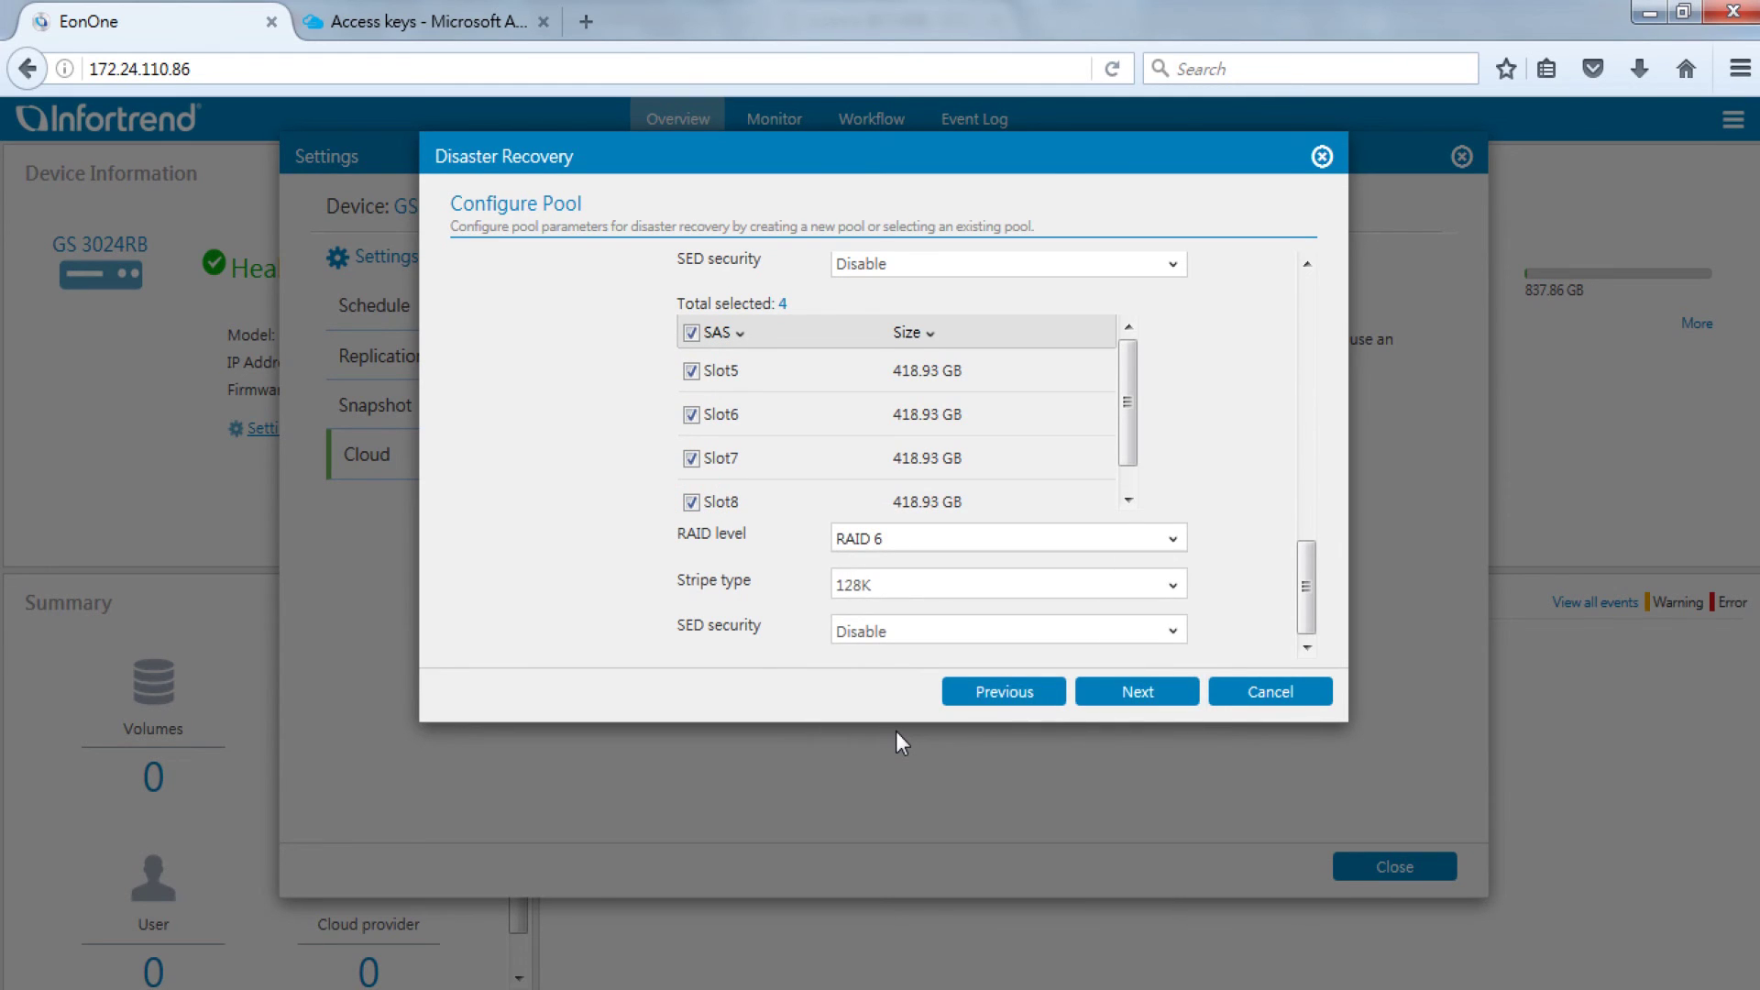
{"action": "left_click", "coordinate": [1178, 702]}
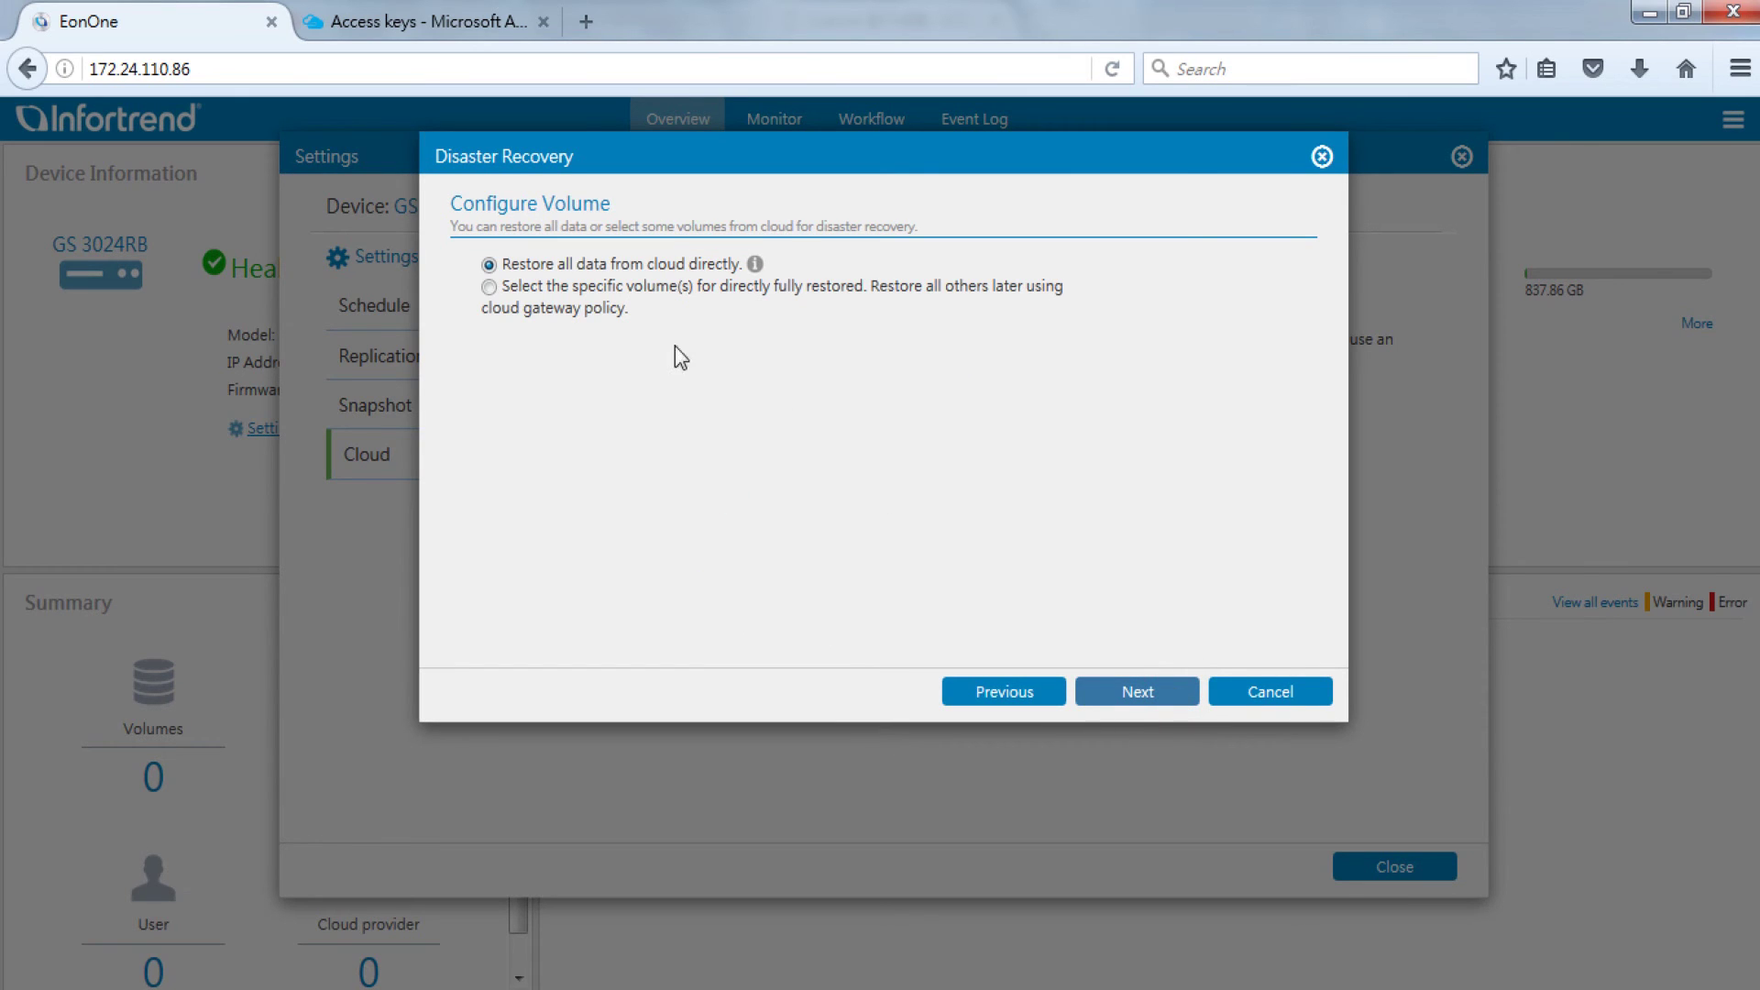
Restore only Volume_1, review the recovery summary, and start the disaster recovery
{"action": "left_click", "coordinate": [489, 287]}
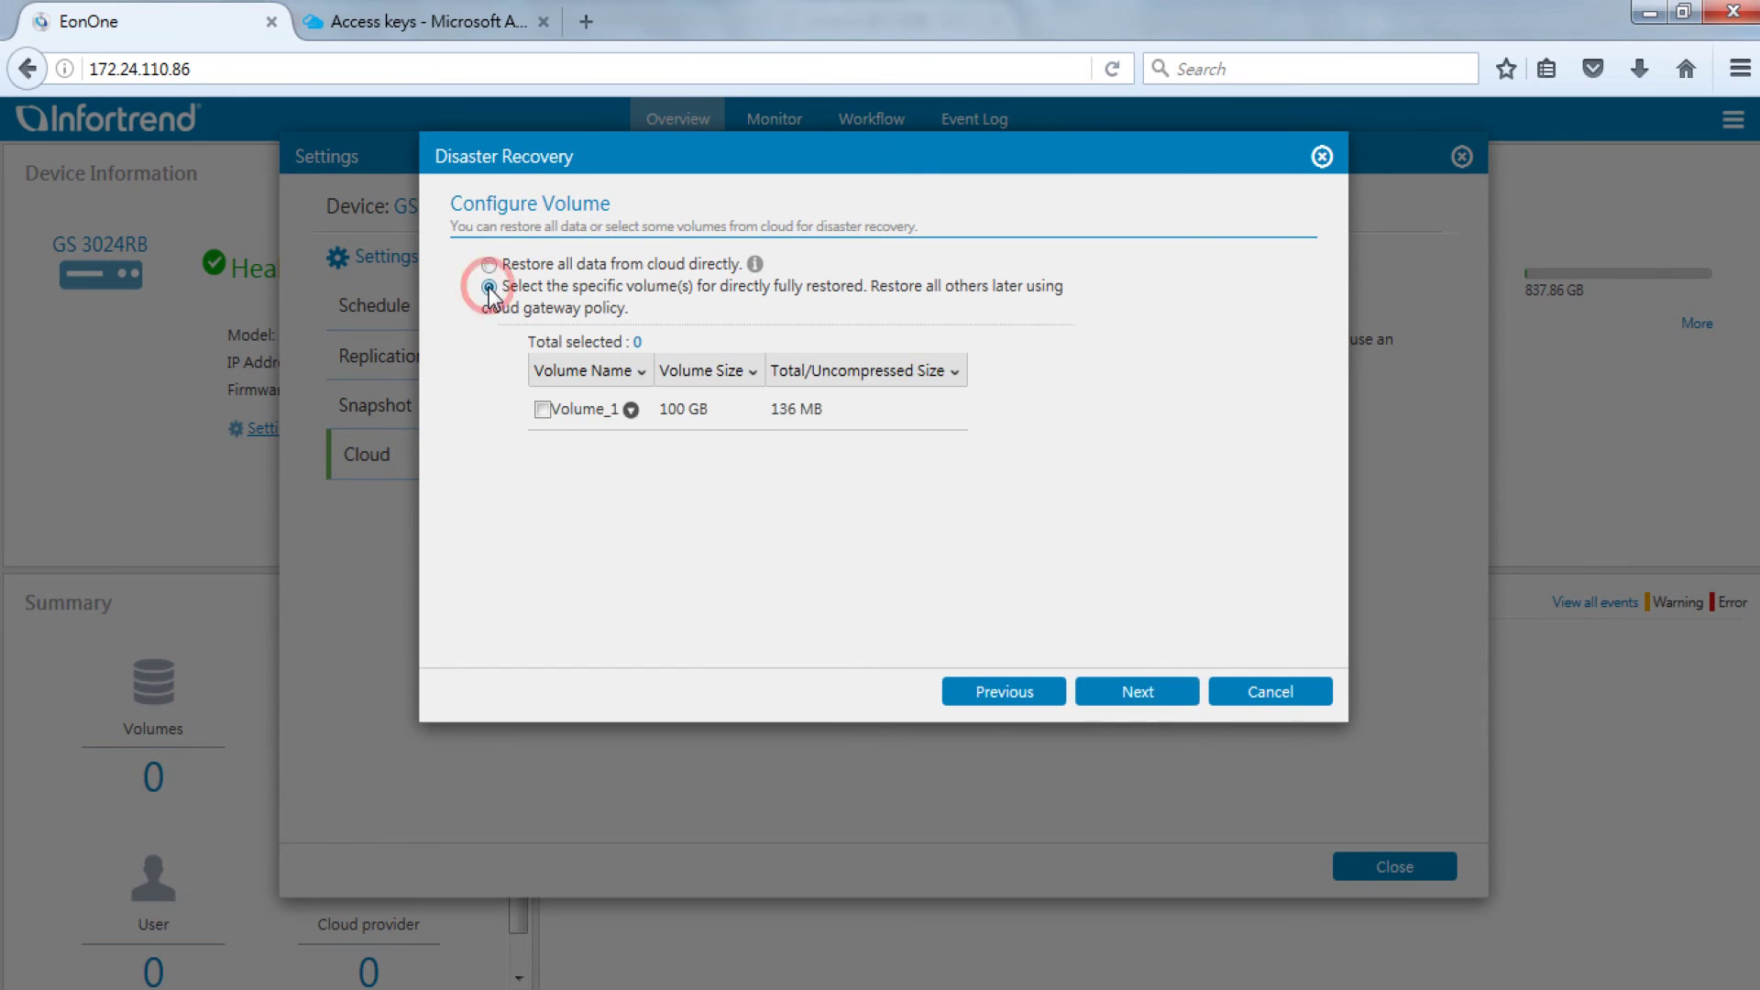
{"action": "left_click", "coordinate": [541, 410]}
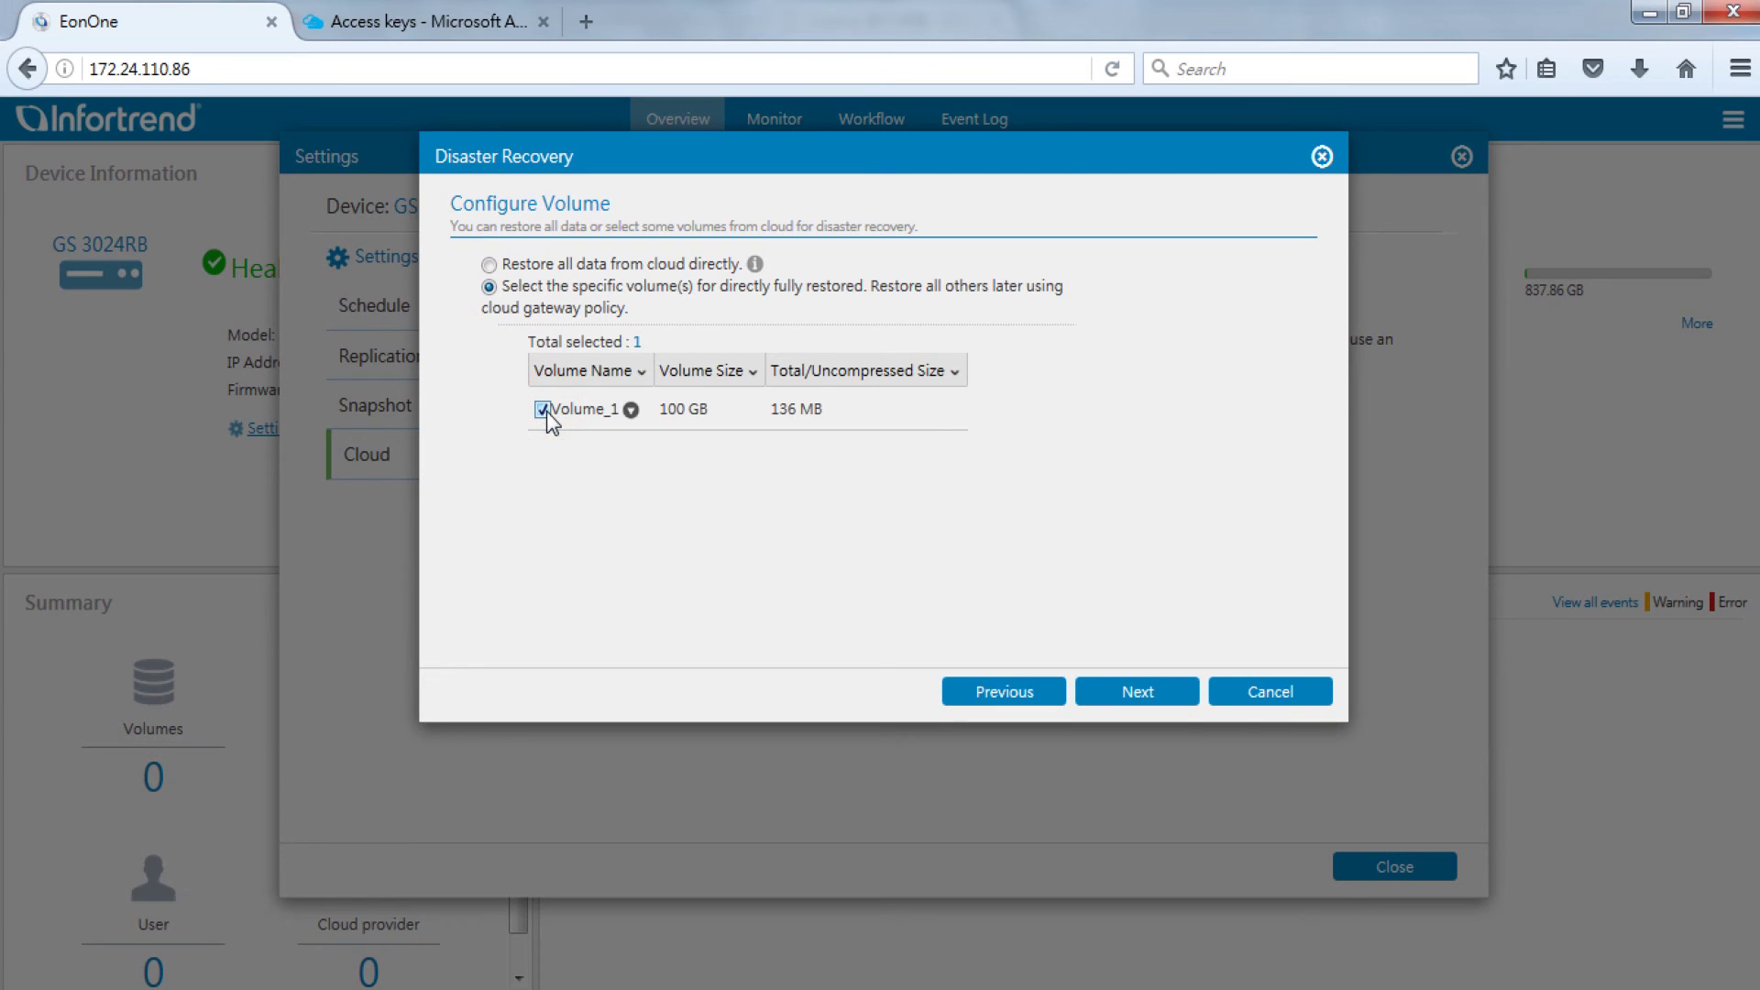
{"action": "left_click", "coordinate": [1157, 702]}
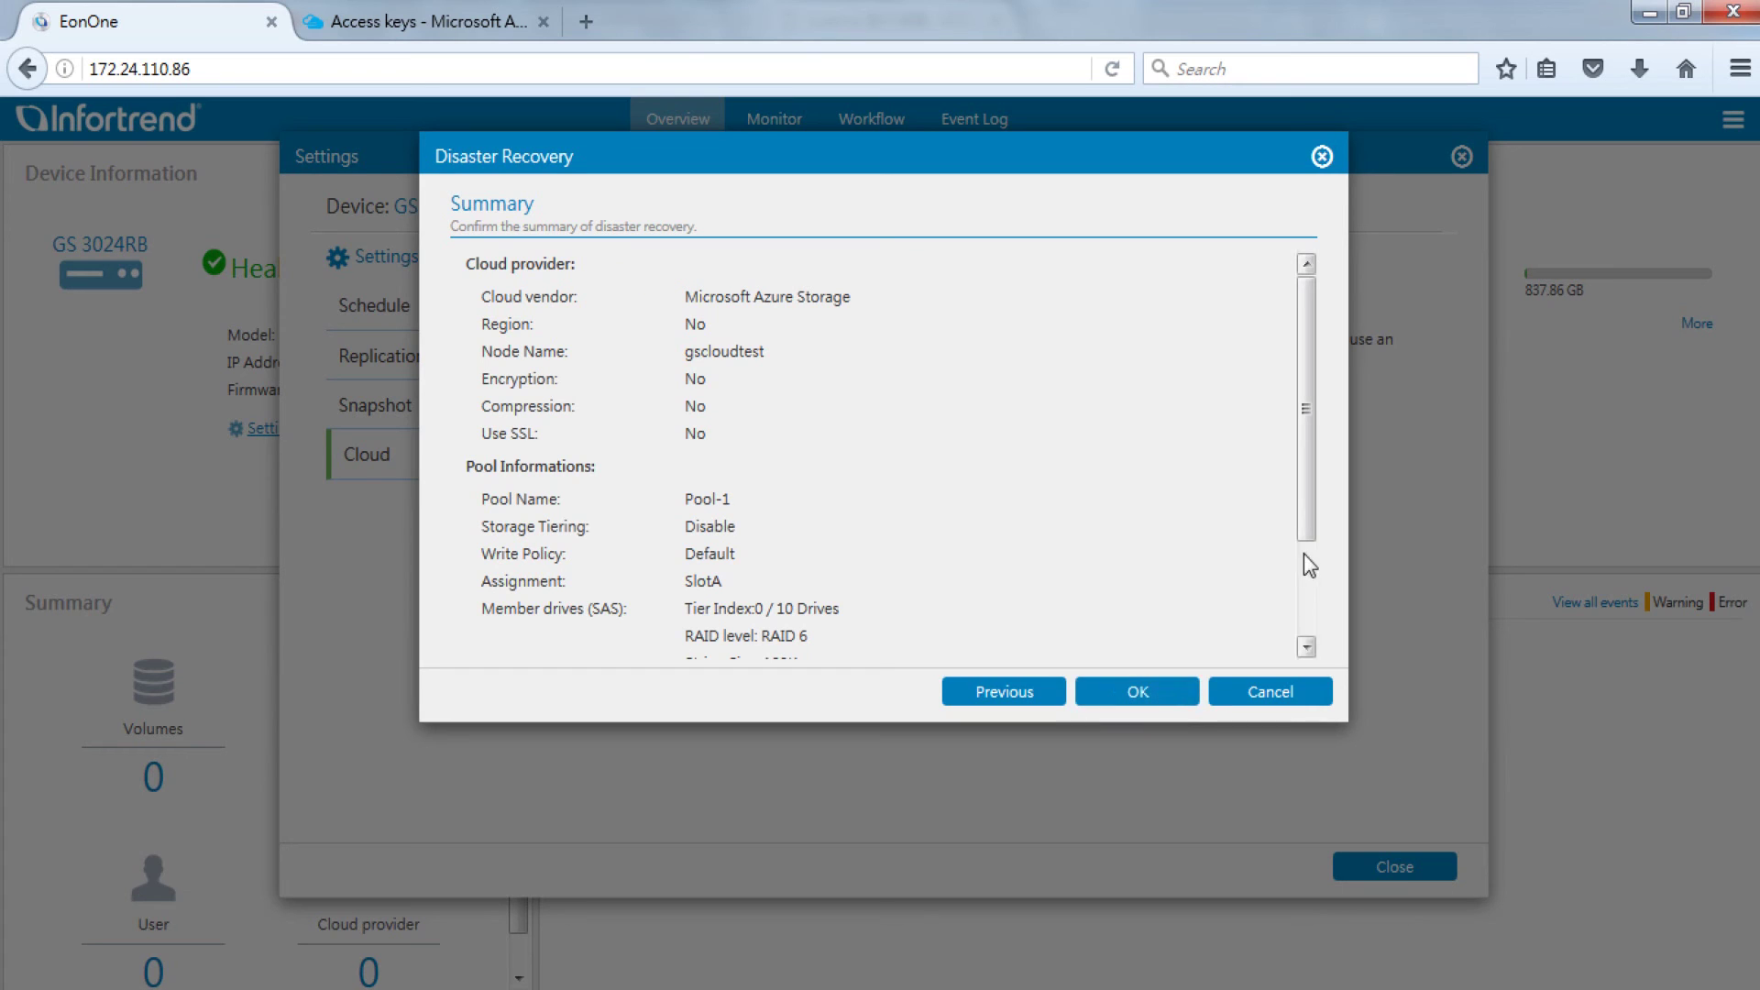
{"action": "left_click_drag", "start_coordinate": [1311, 521], "coordinate": [1296, 653]}
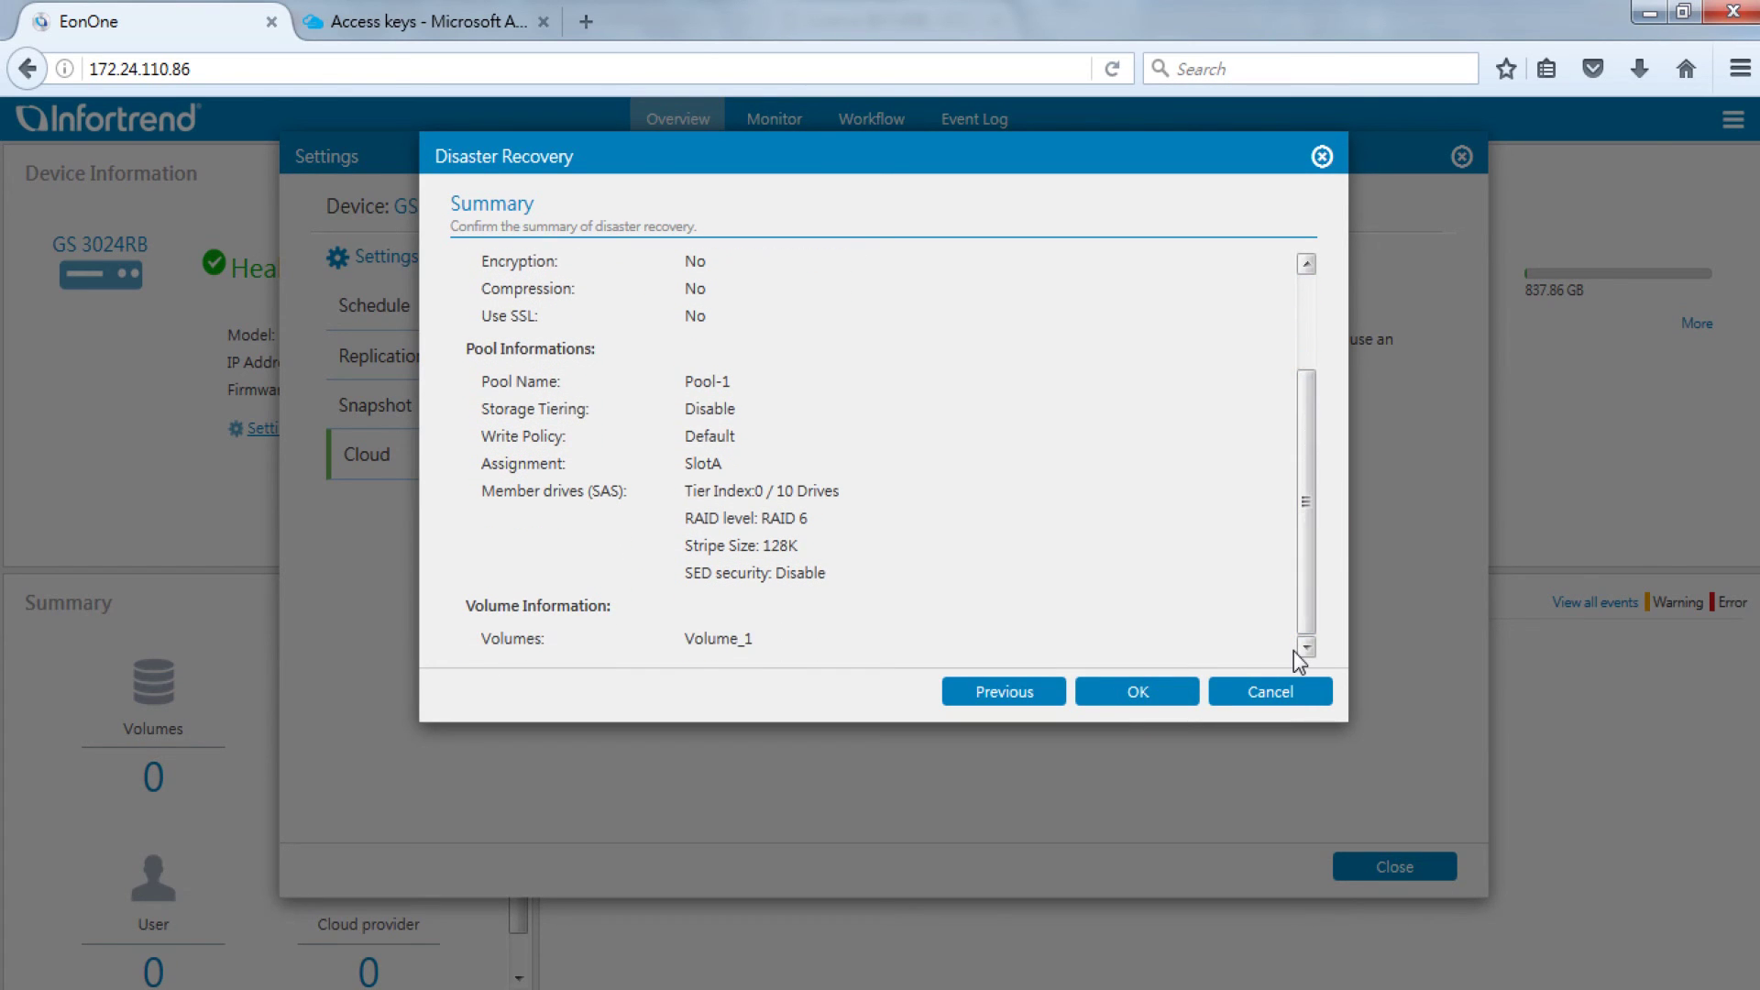
{"action": "left_click", "coordinate": [1157, 691]}
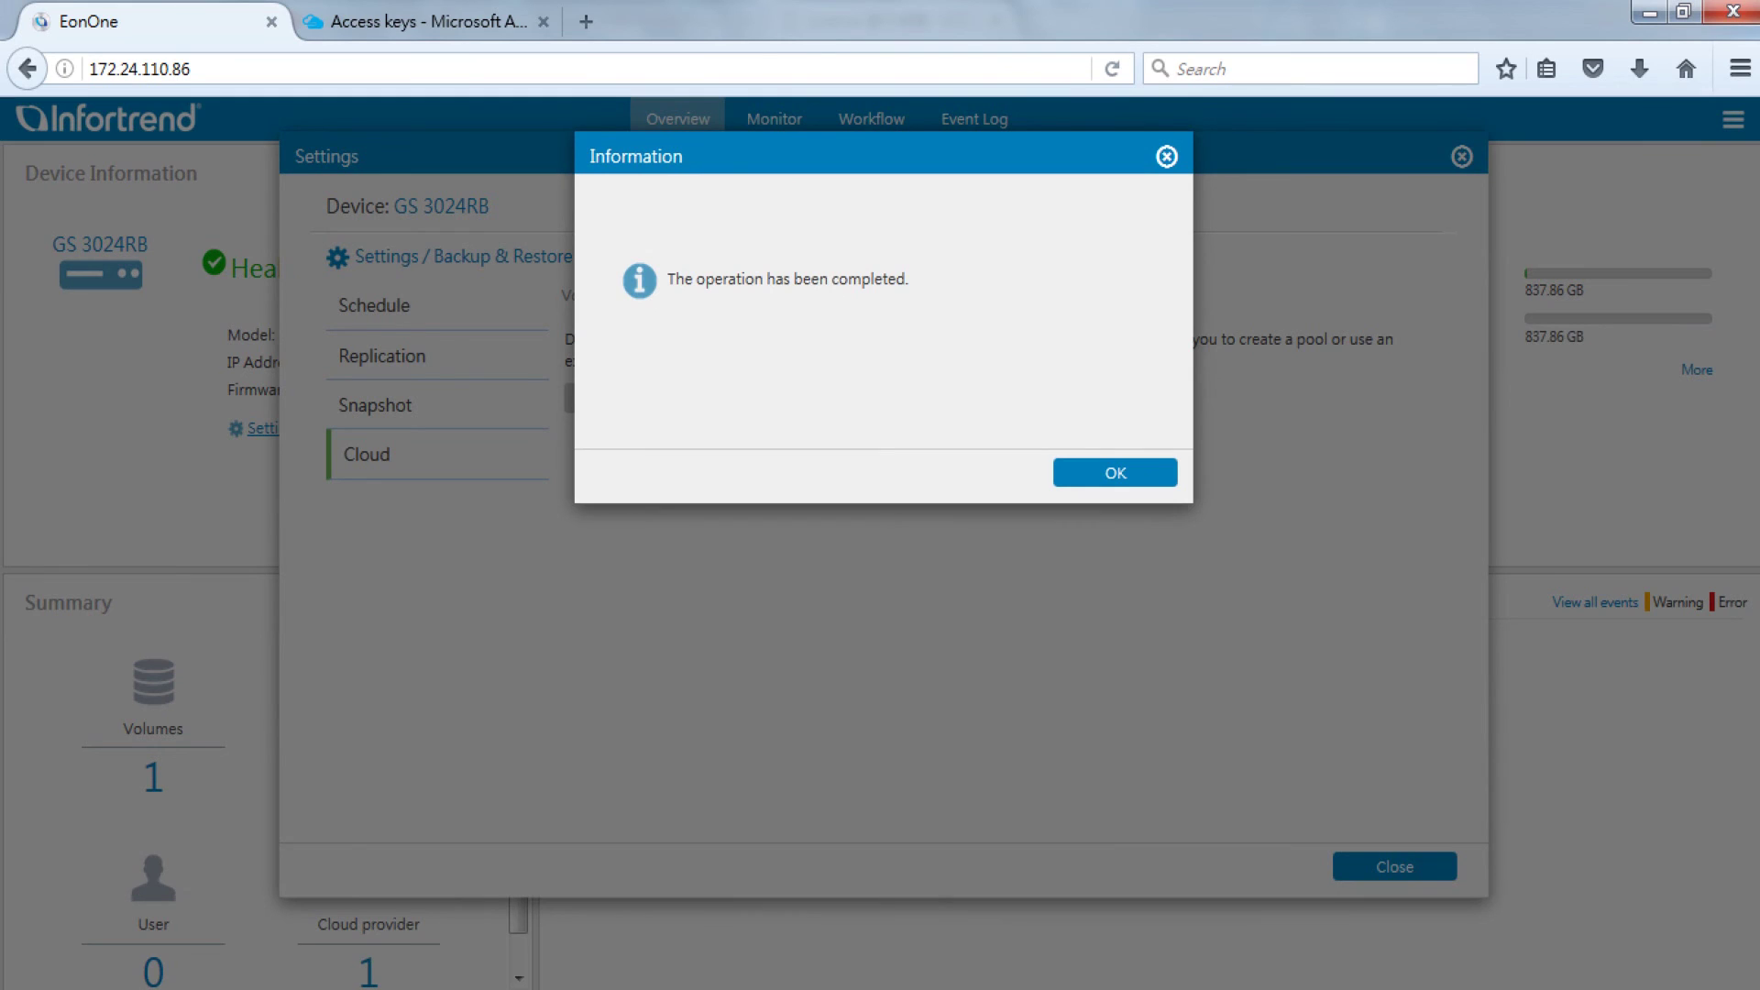
Confirm Azure is linked to Pool-1 and Volume_1 is a 100GB cache-mode, unmapped cloud volume
{"action": "left_click", "coordinate": [1083, 479]}
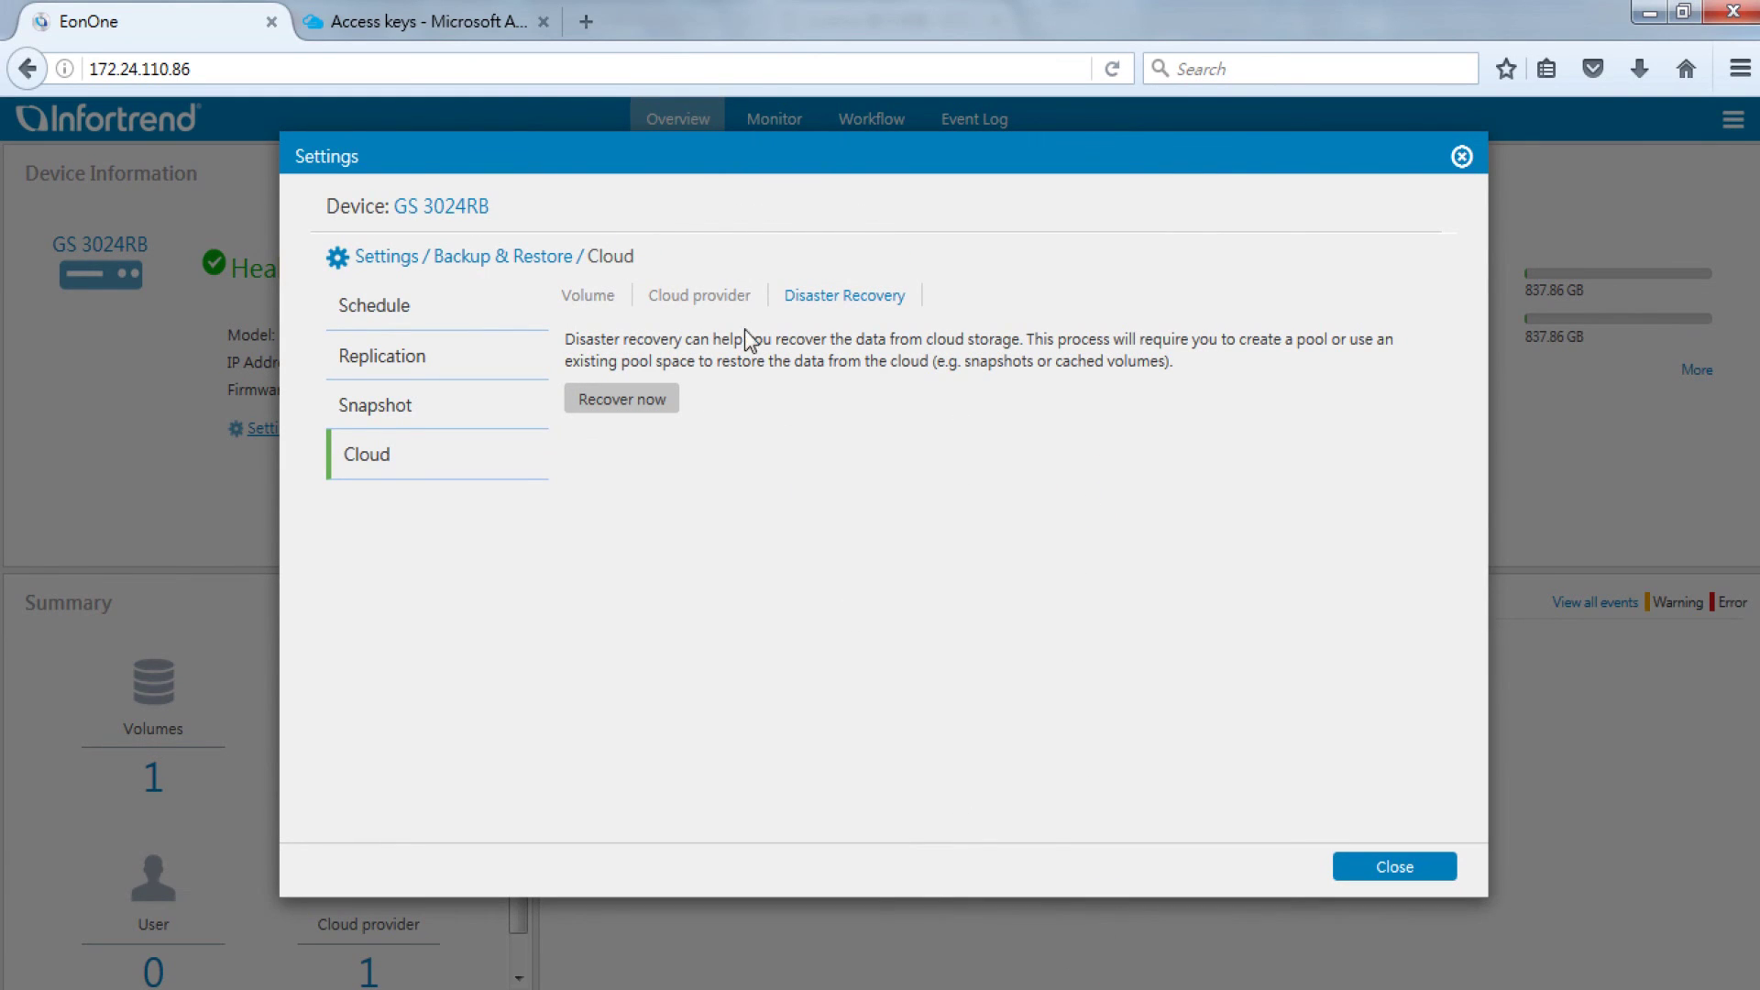
{"action": "left_click", "coordinate": [732, 298]}
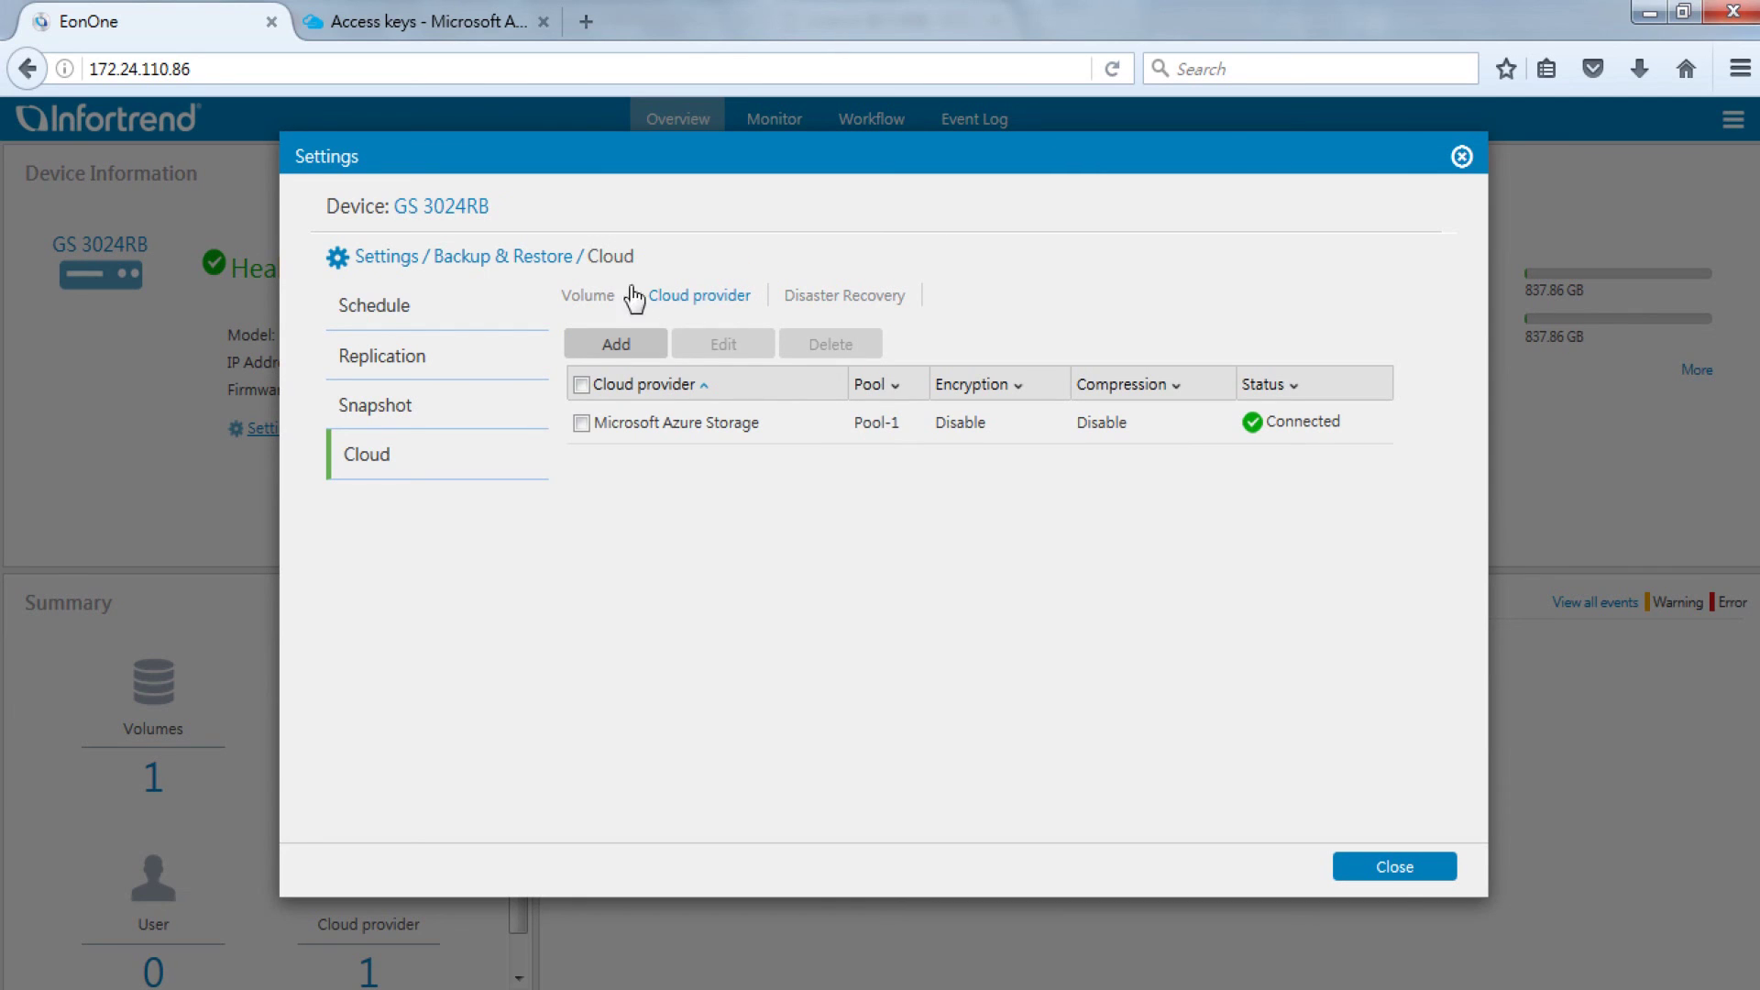
{"action": "left_click", "coordinate": [600, 302]}
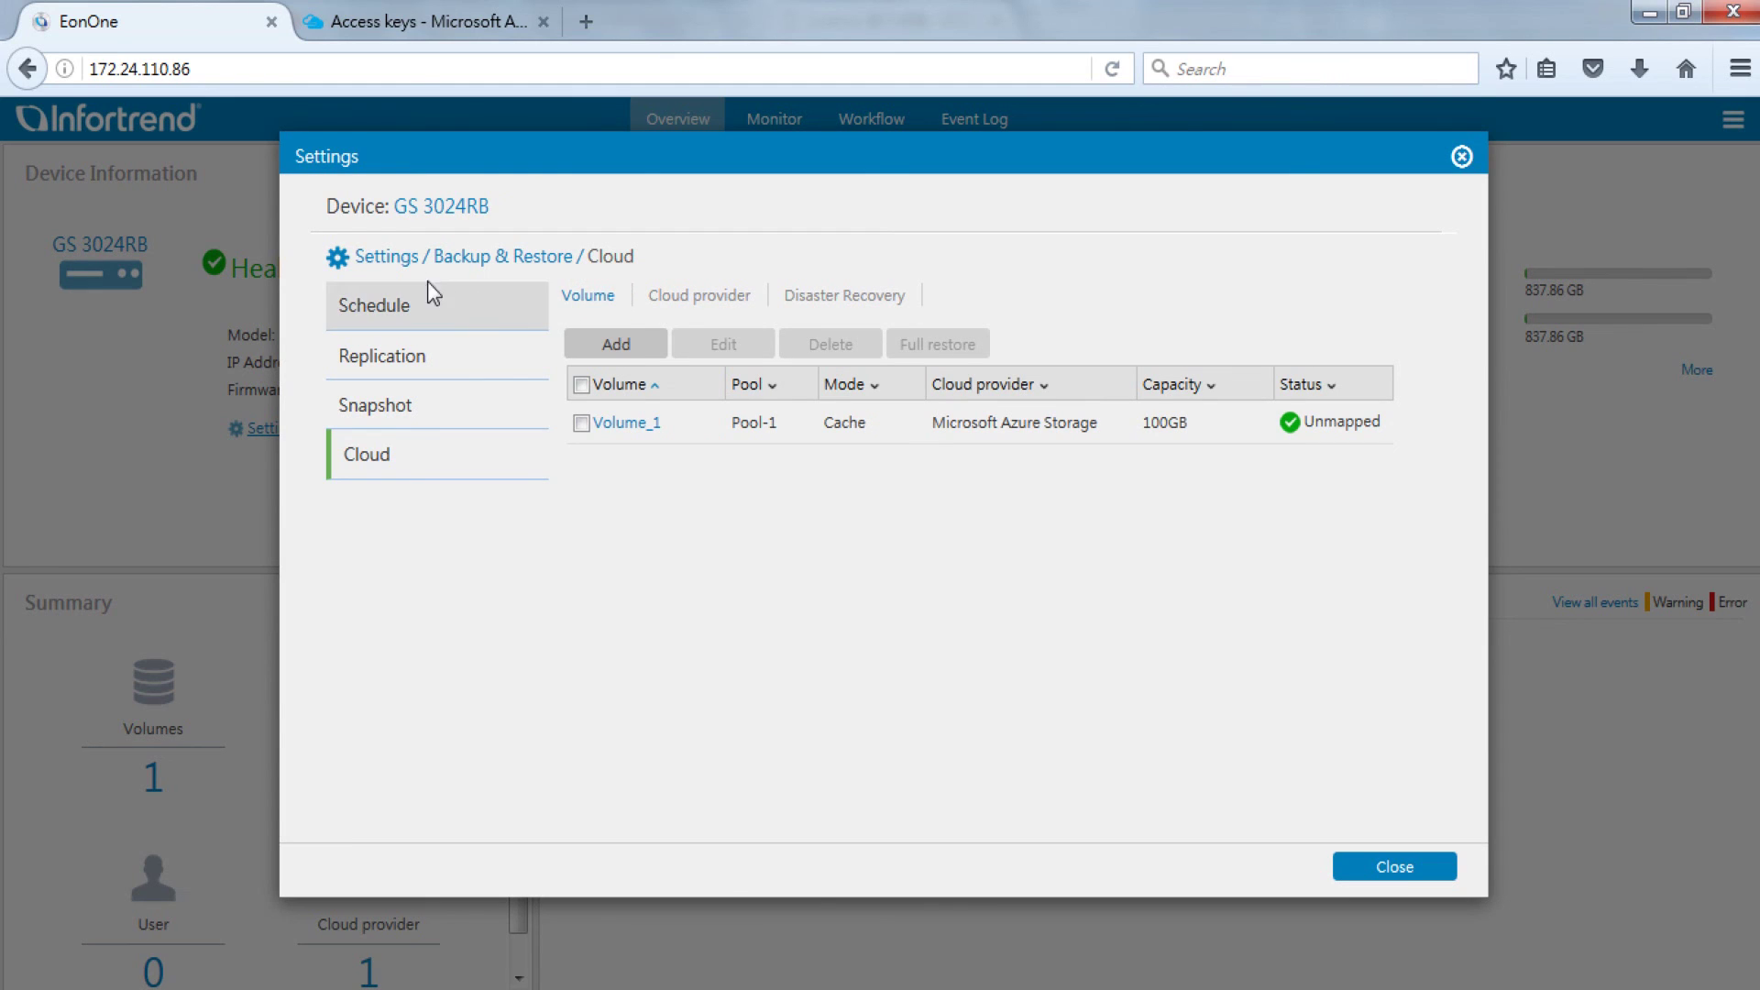
{"action": "left_click", "coordinate": [384, 258]}
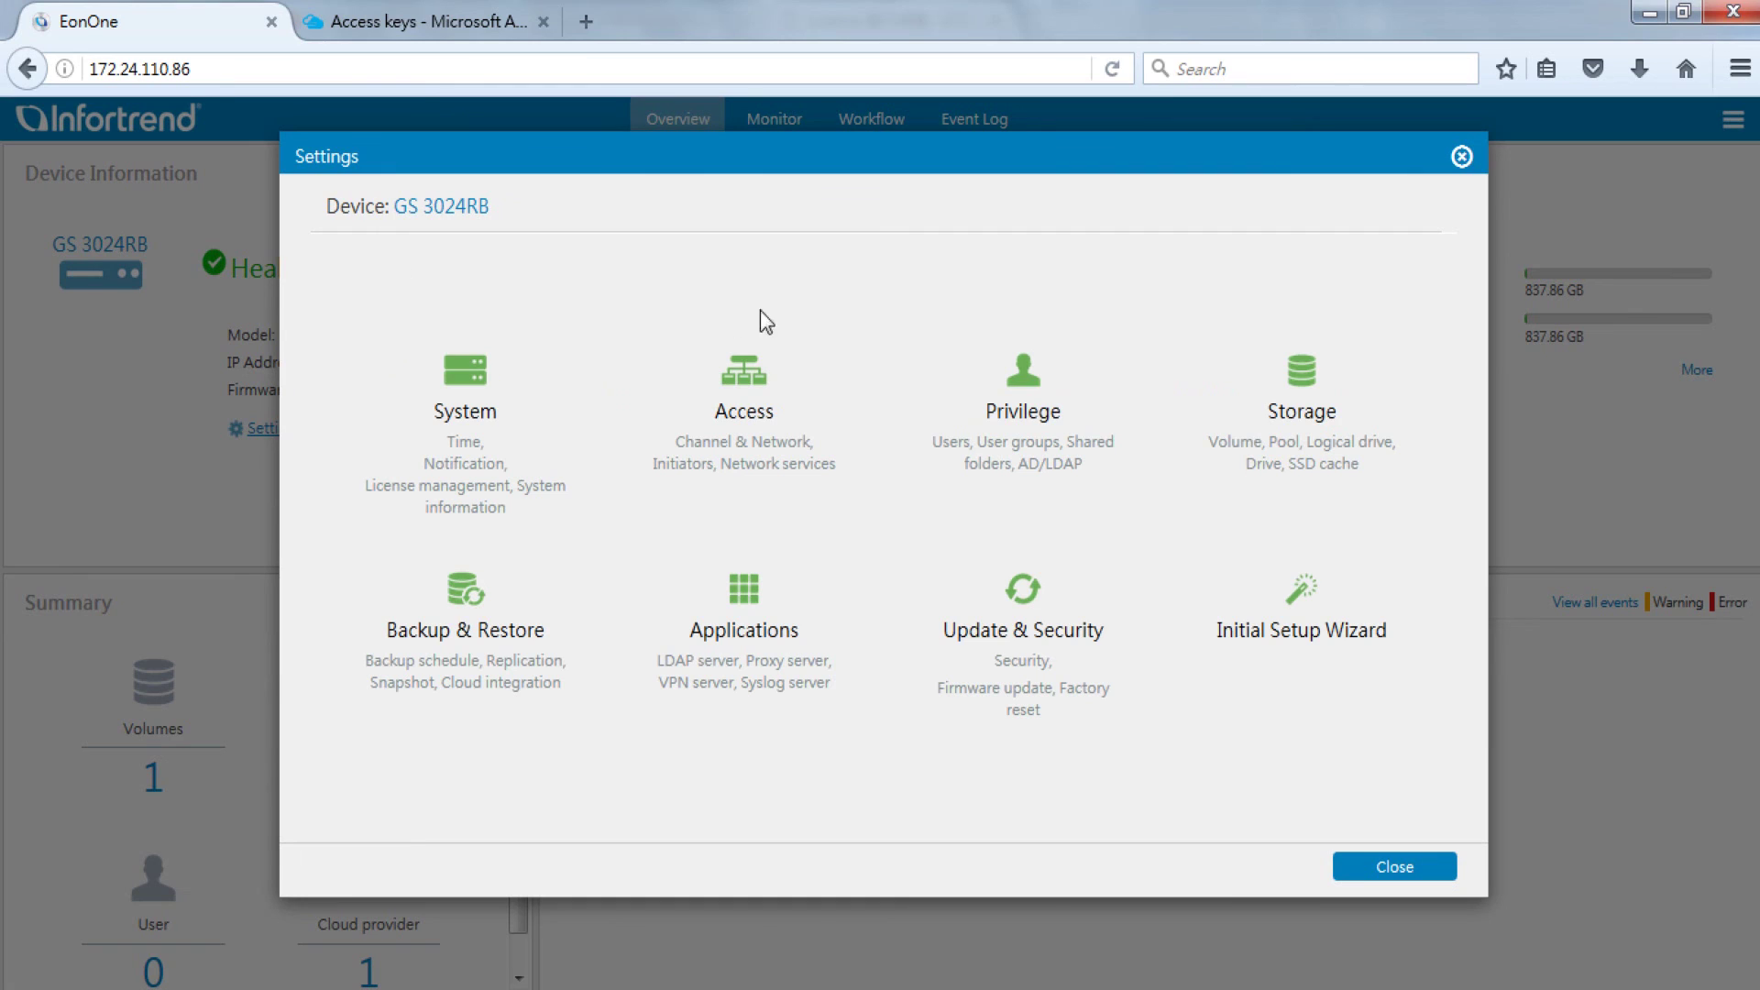
Map Volume_1 to host channels 4–7 at LUN 1 using automatic Fibre 8.0 Gbps mapping
{"action": "left_click", "coordinate": [1363, 422]}
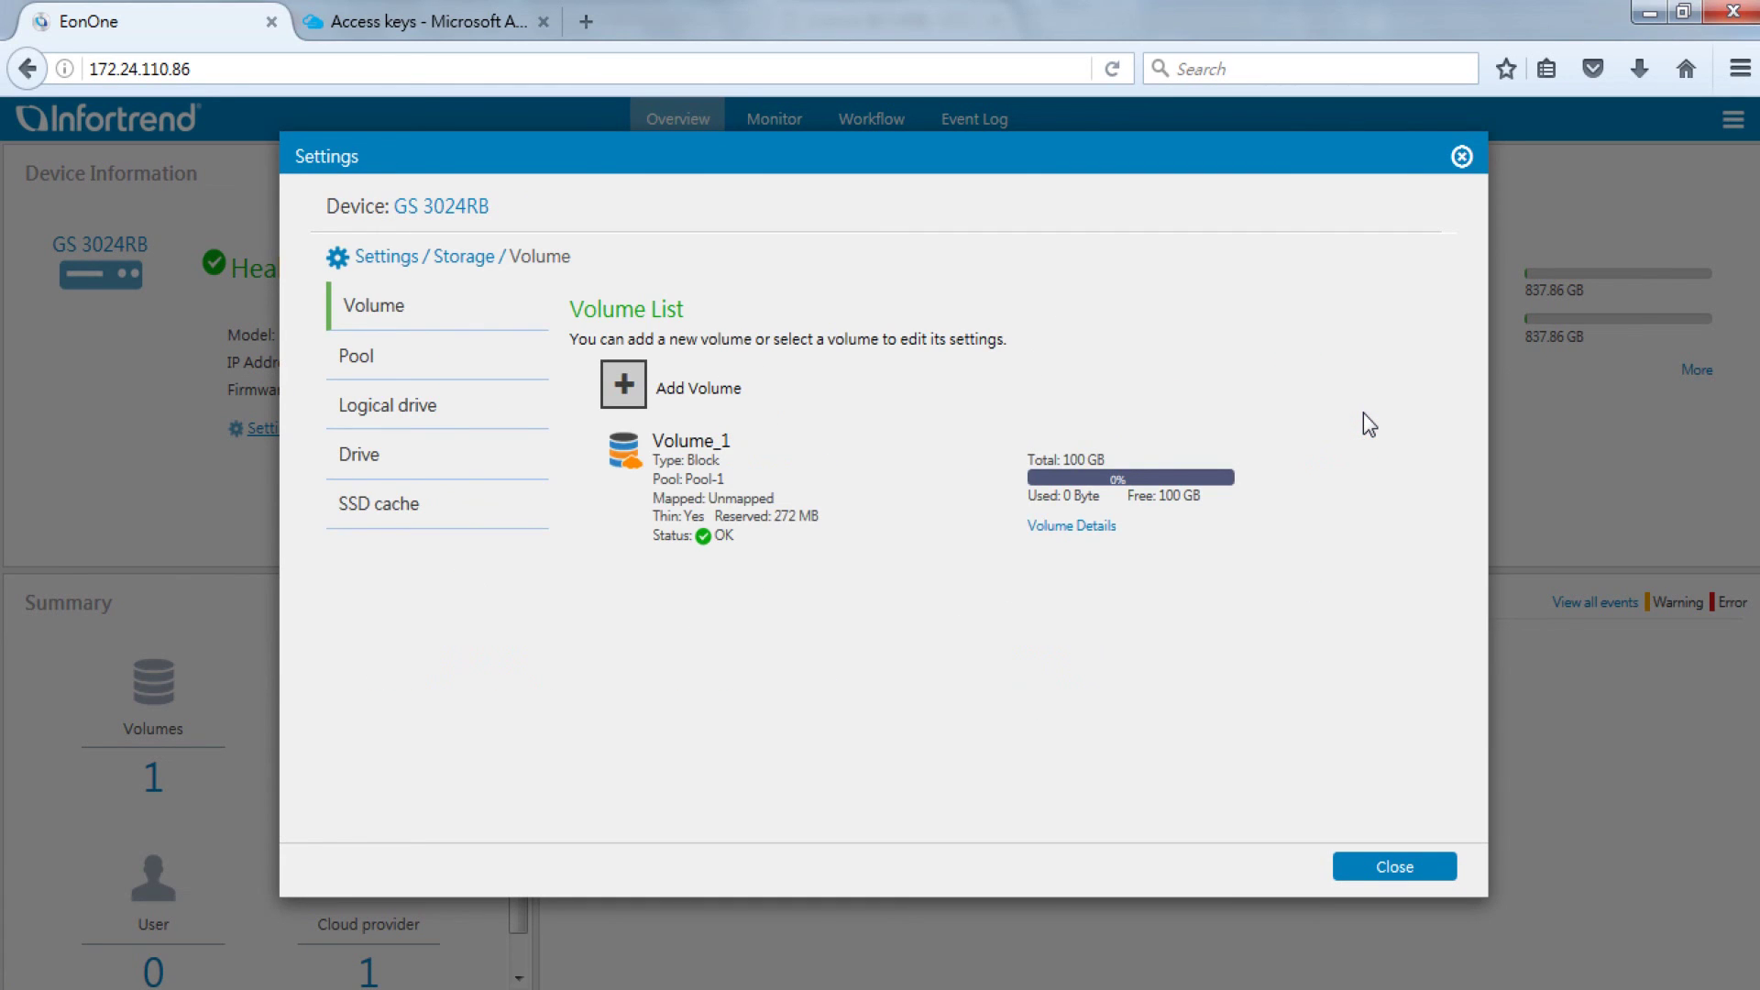
{"action": "left_click", "coordinate": [911, 469]}
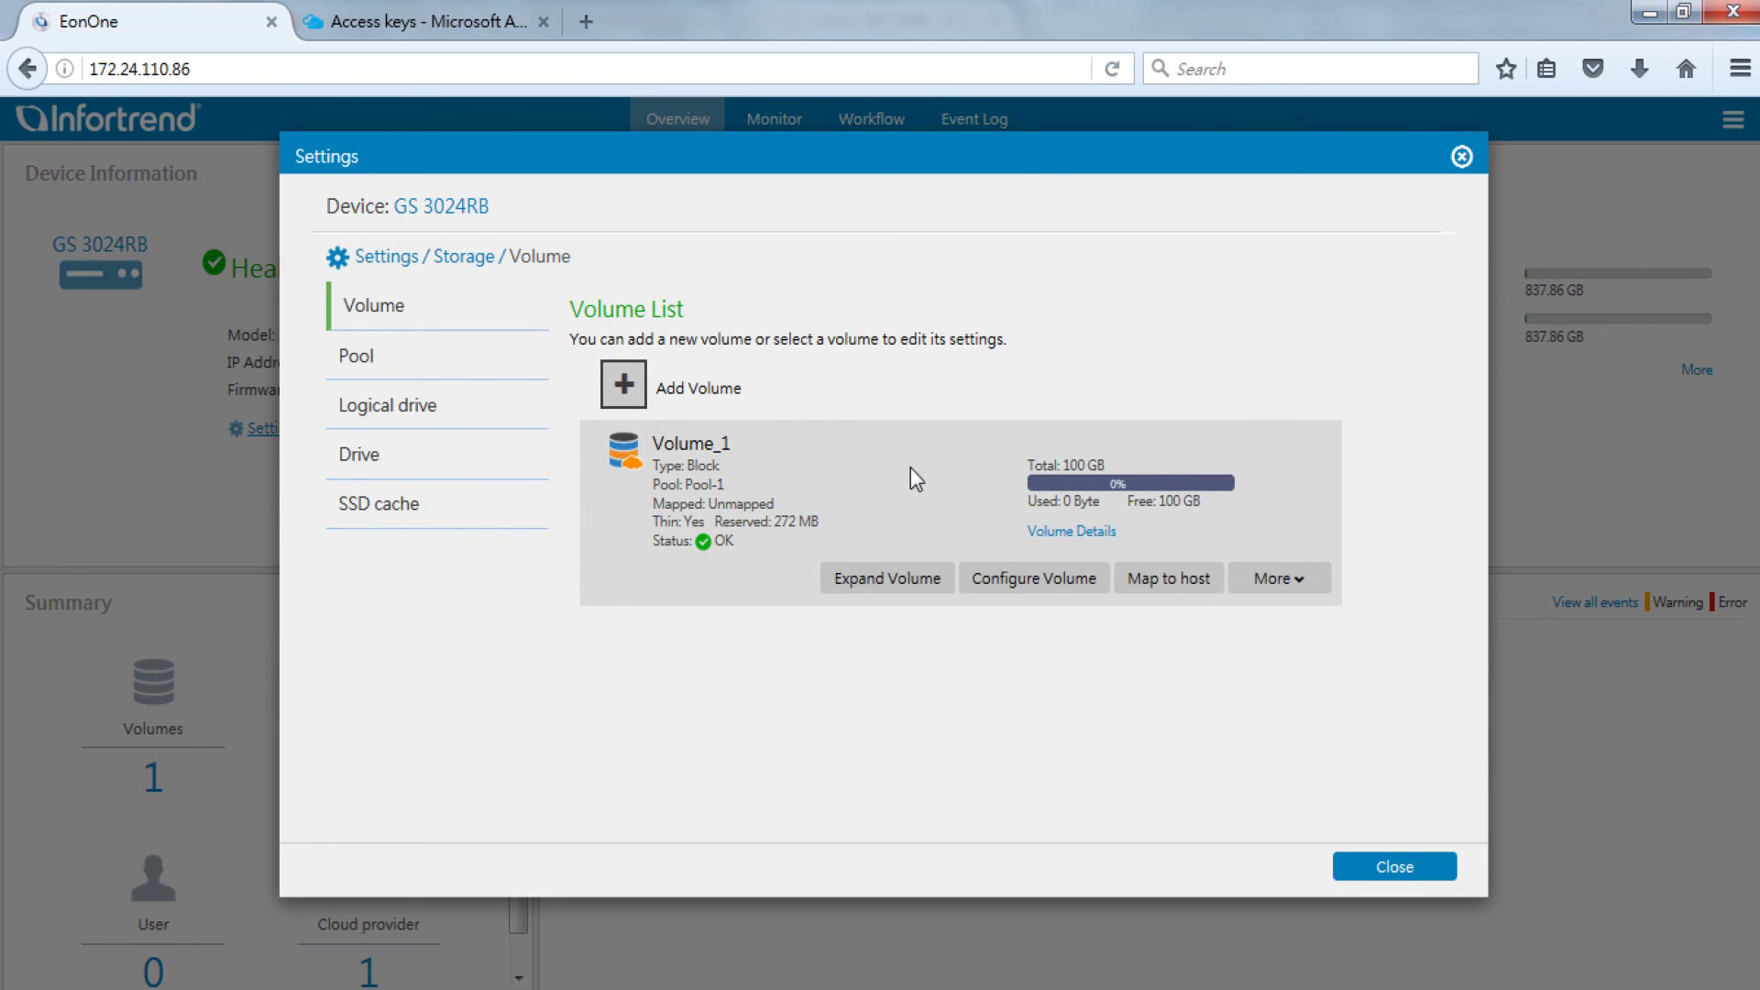
{"action": "left_click", "coordinate": [1191, 583]}
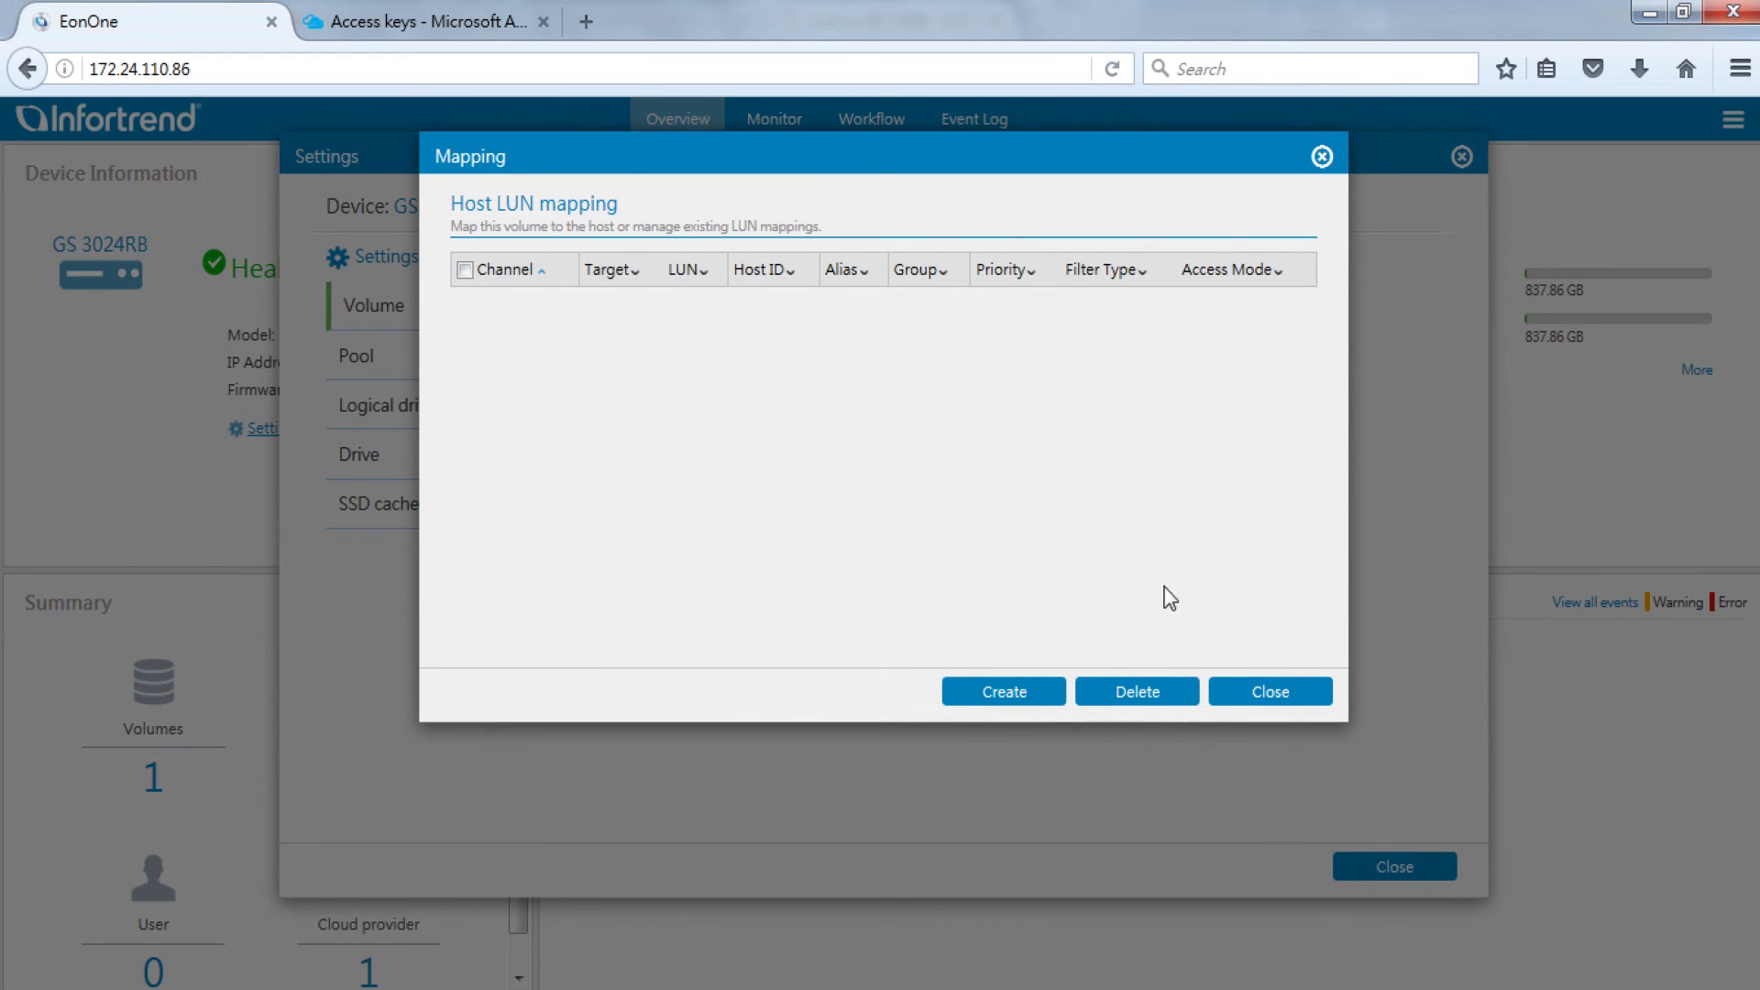
{"action": "left_click", "coordinate": [1048, 693]}
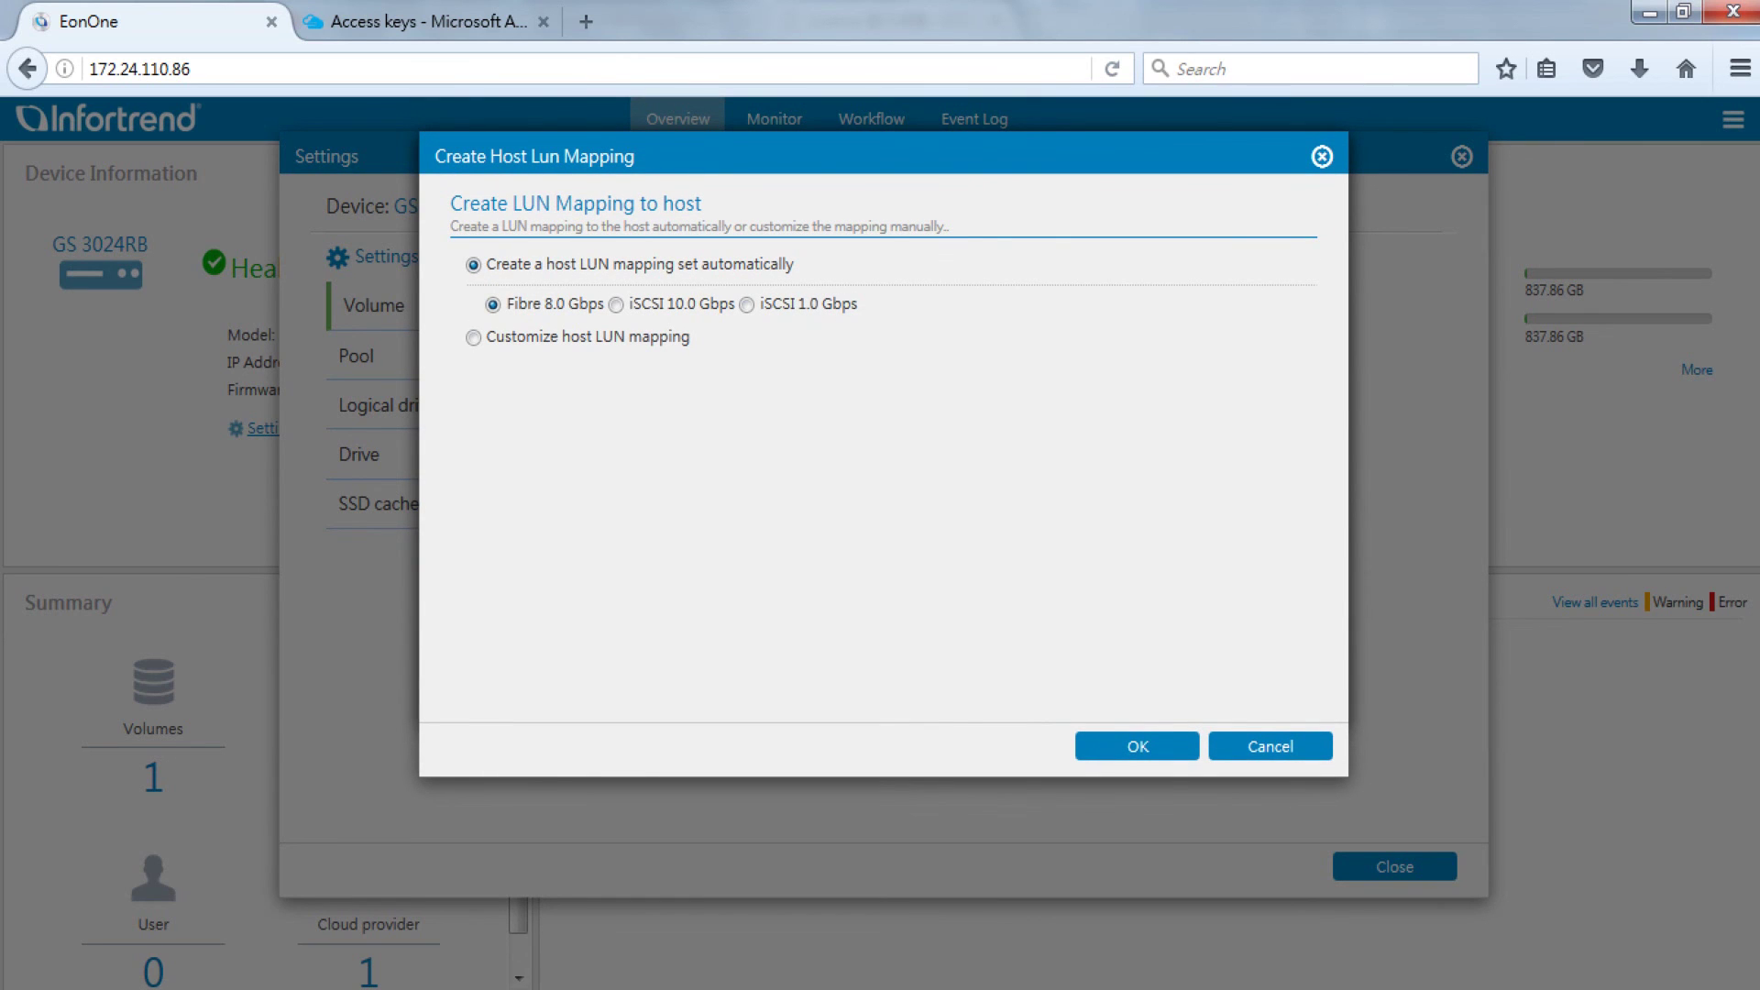
{"action": "left_click", "coordinate": [1157, 747]}
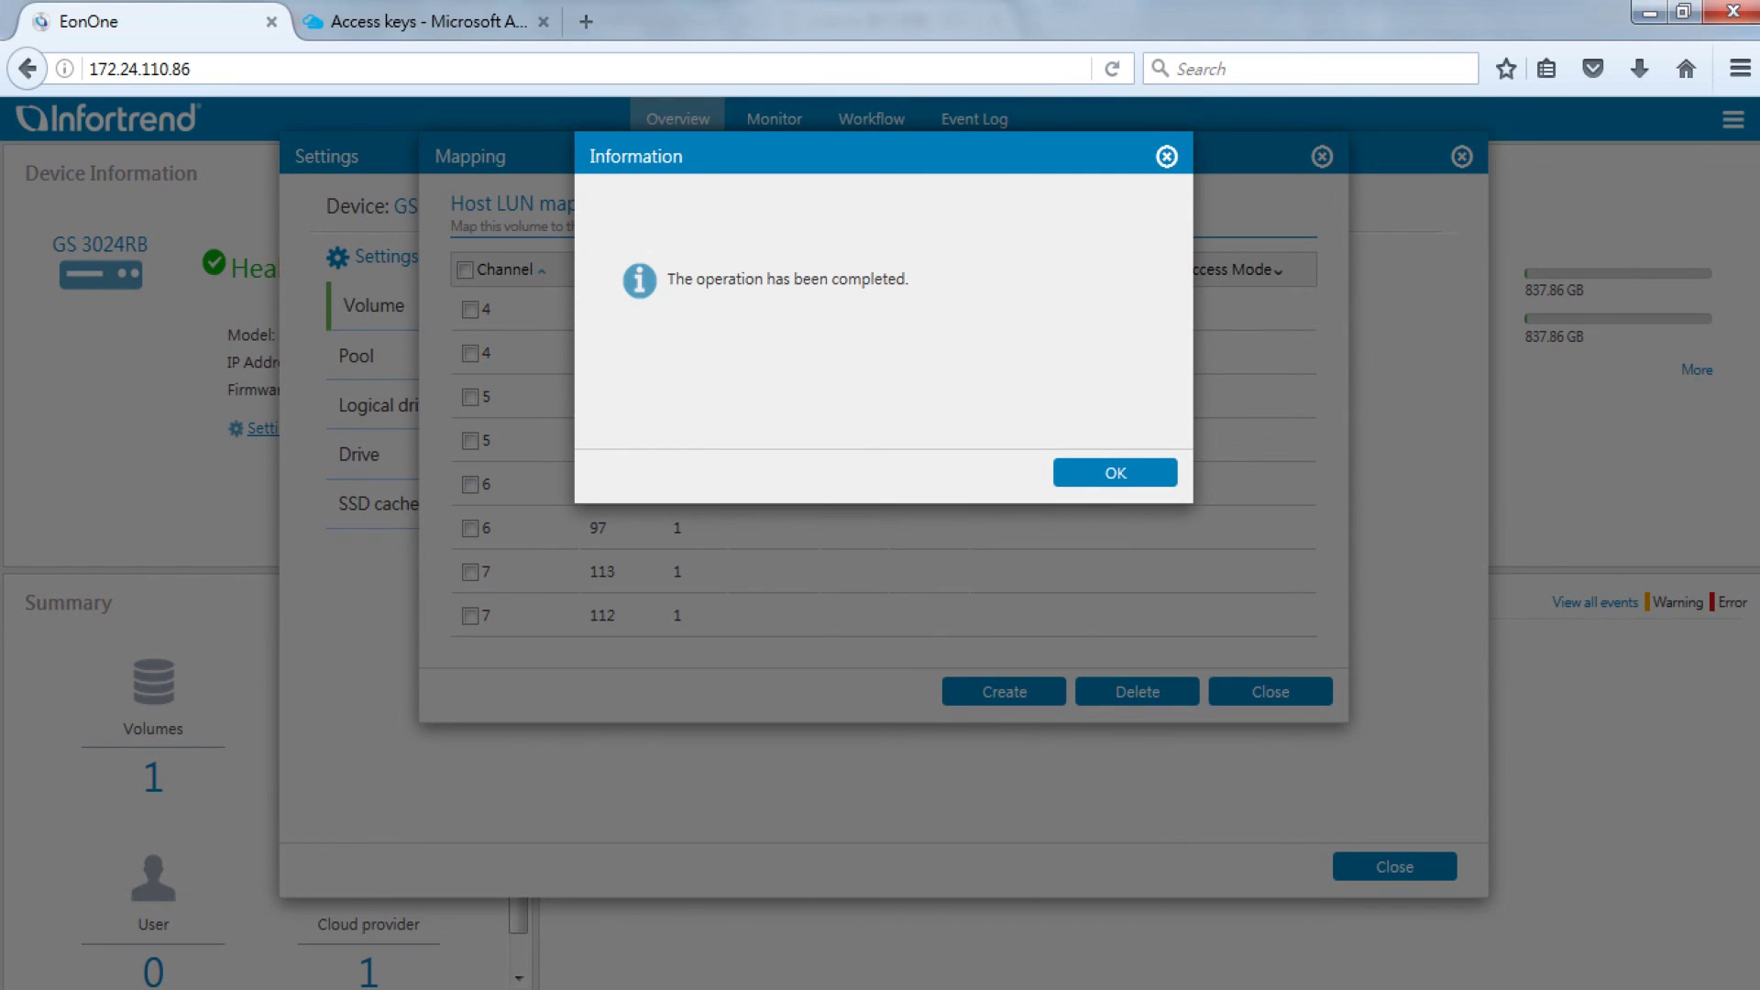
{"action": "left_click", "coordinate": [1137, 478]}
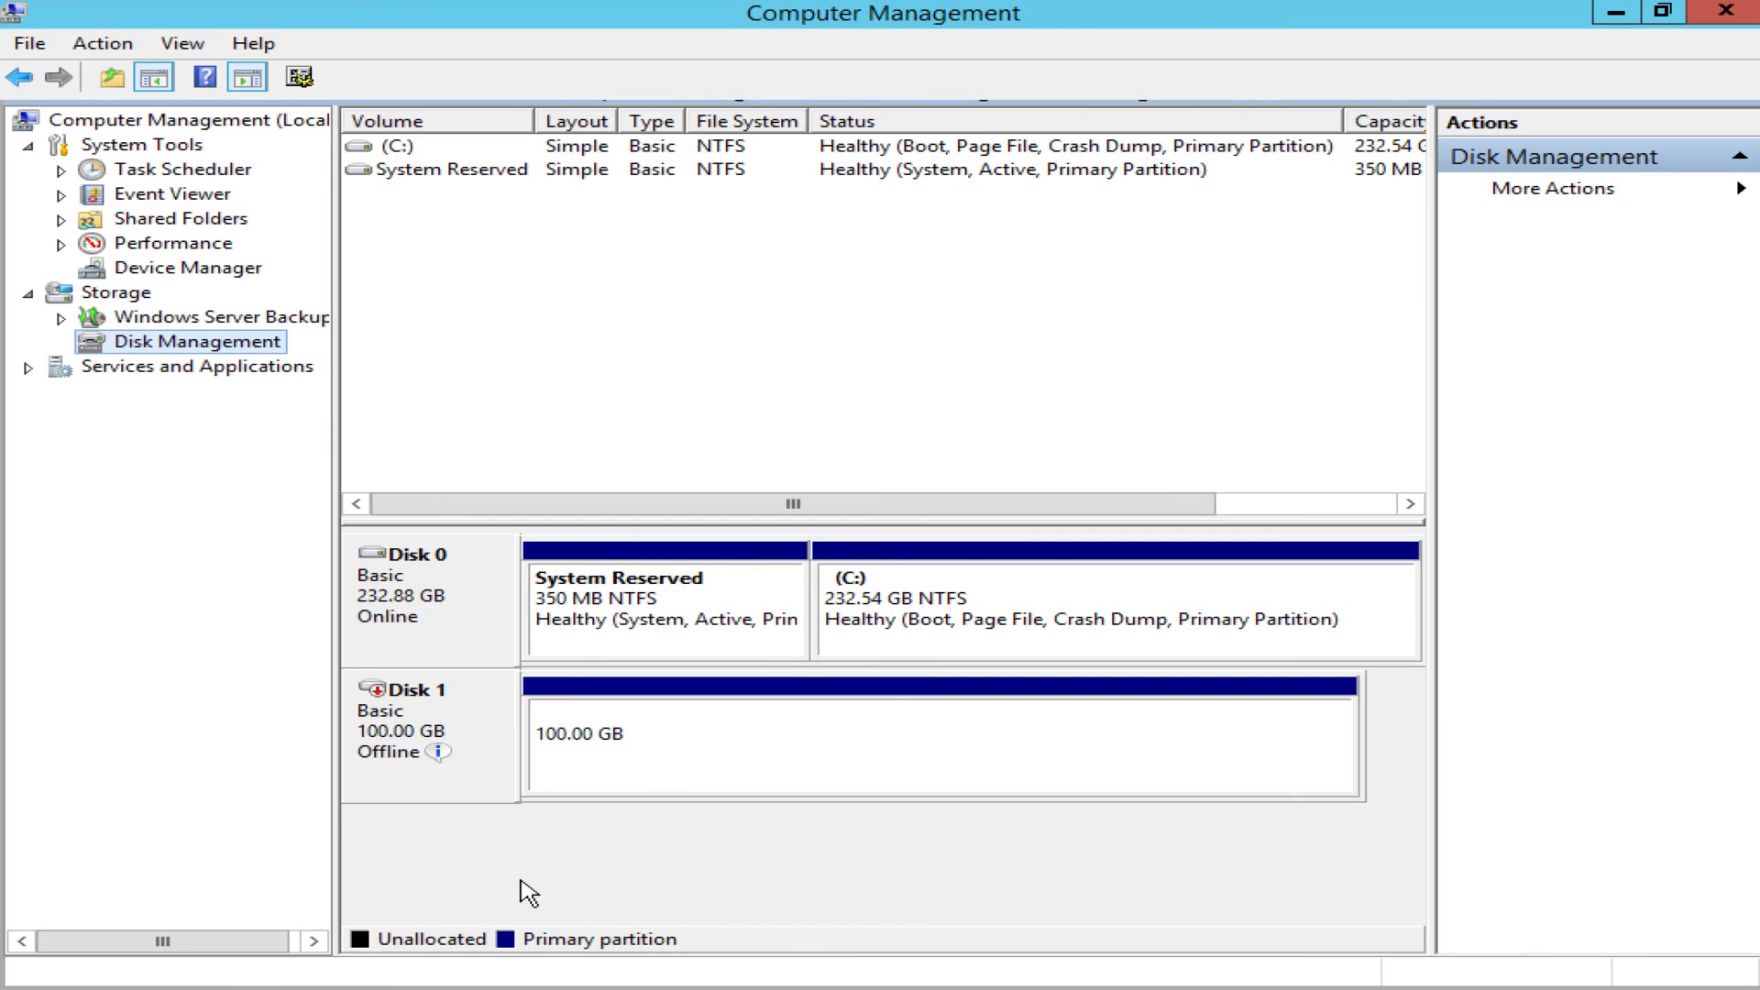
Bring Disk 1 online as New Volume (D:) and open its text file reading 'EonStor GS is awesome!'
{"action": "right_click", "coordinate": [475, 763]}
{"action": "left_click", "coordinate": [538, 778]}
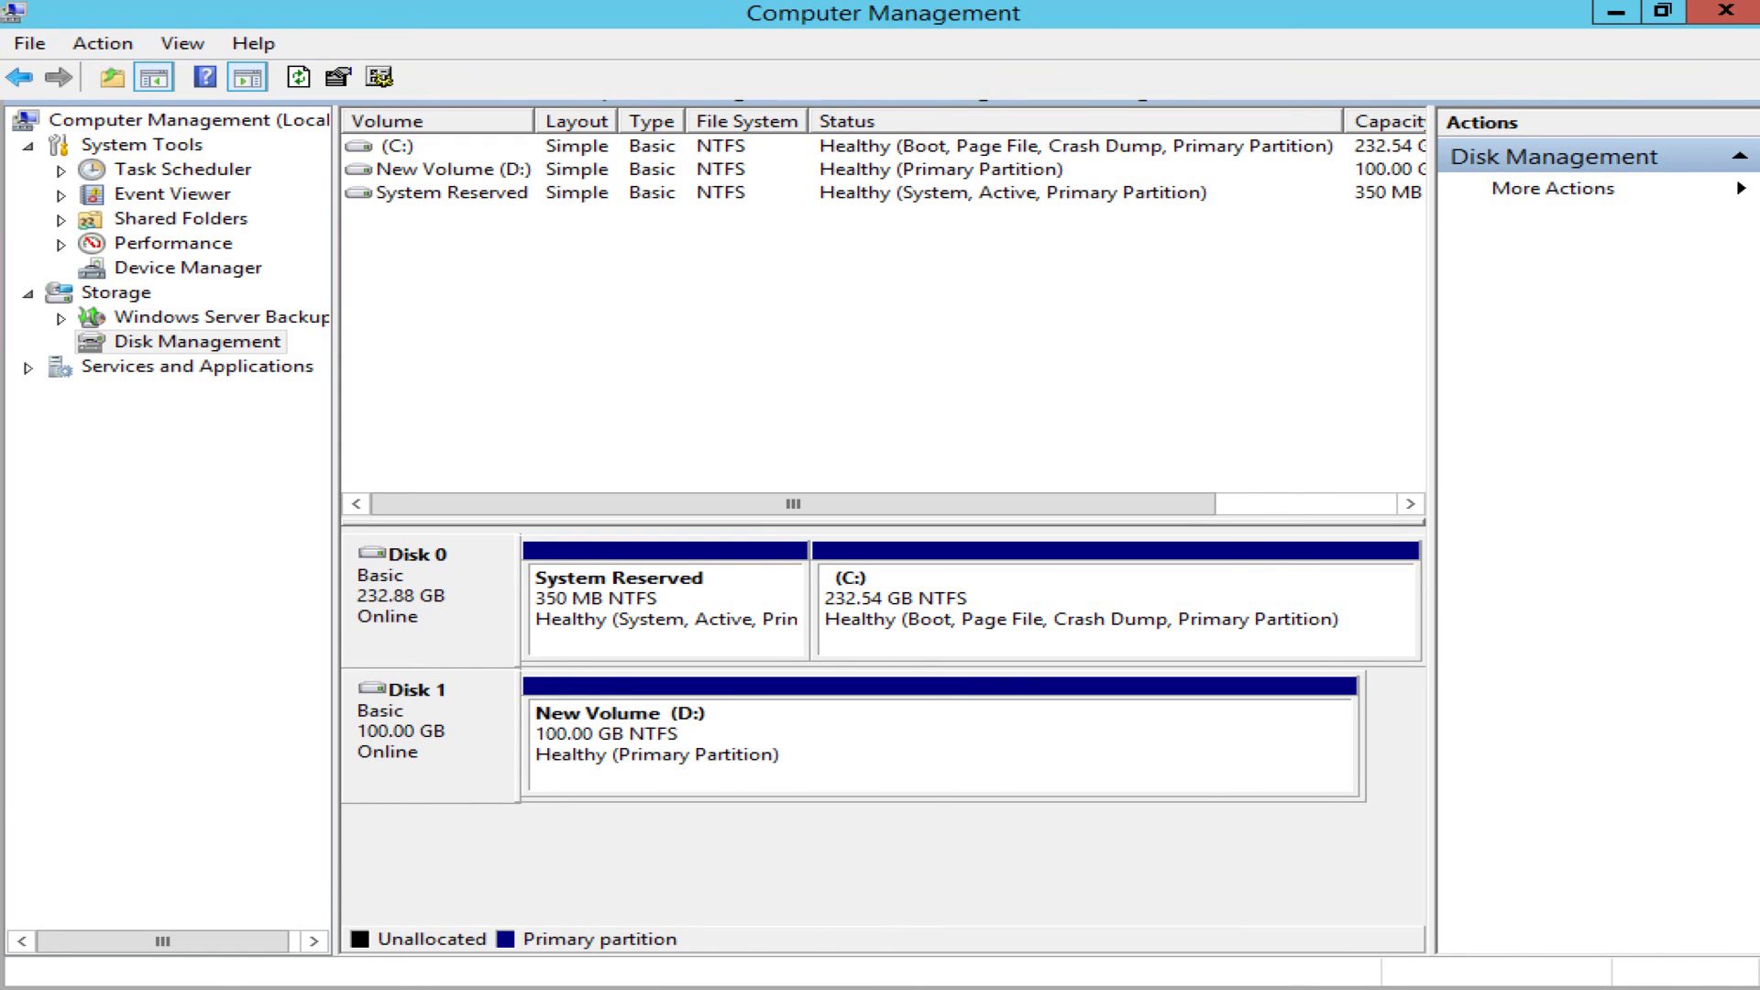
{"action": "key", "text": "super"}
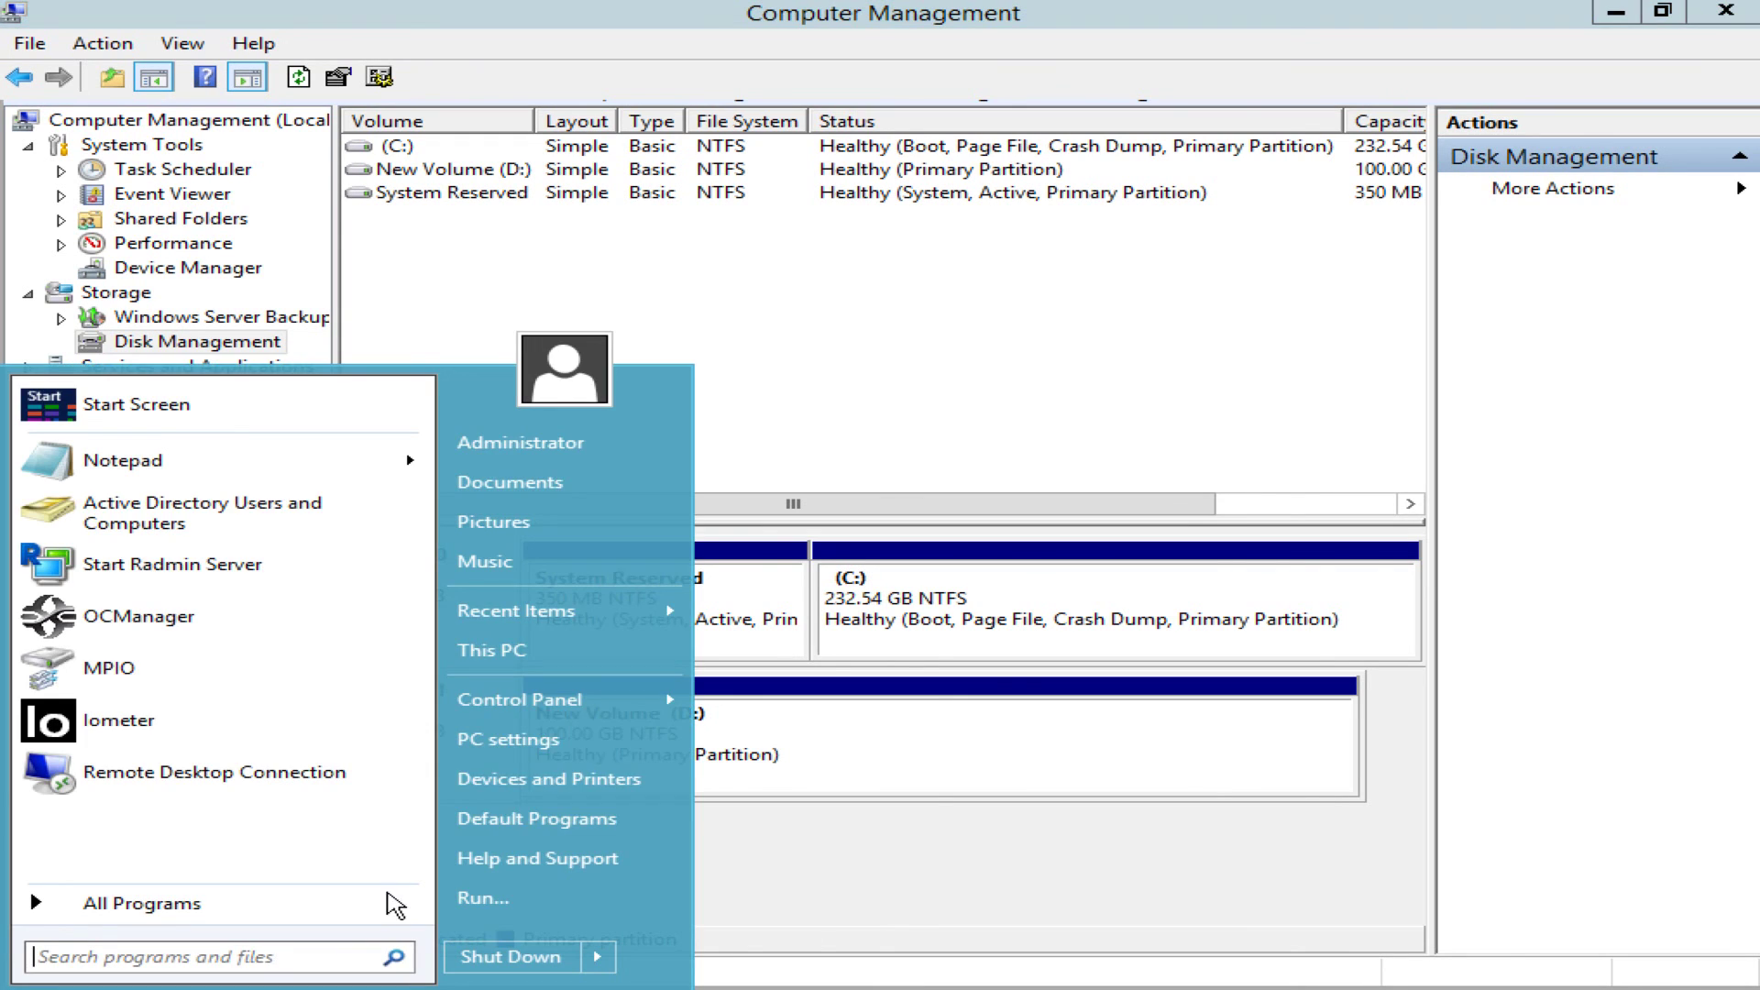
{"action": "left_click", "coordinate": [539, 647]}
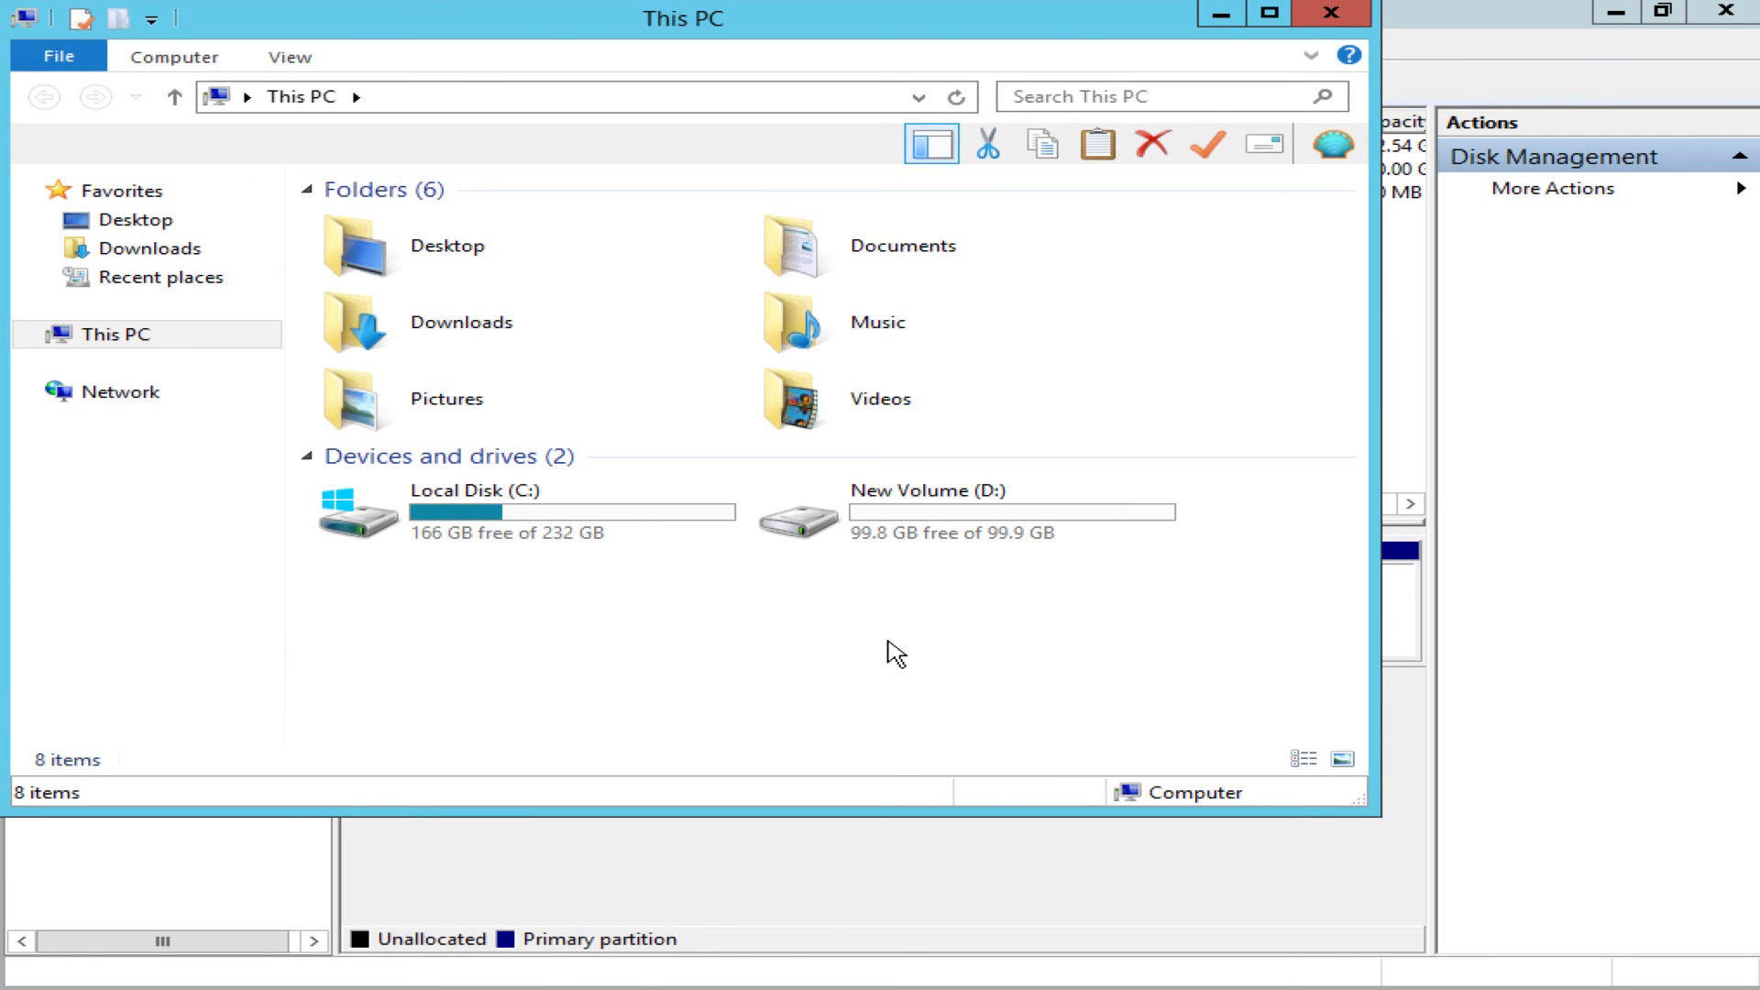
{"action": "double_click", "coordinate": [974, 548]}
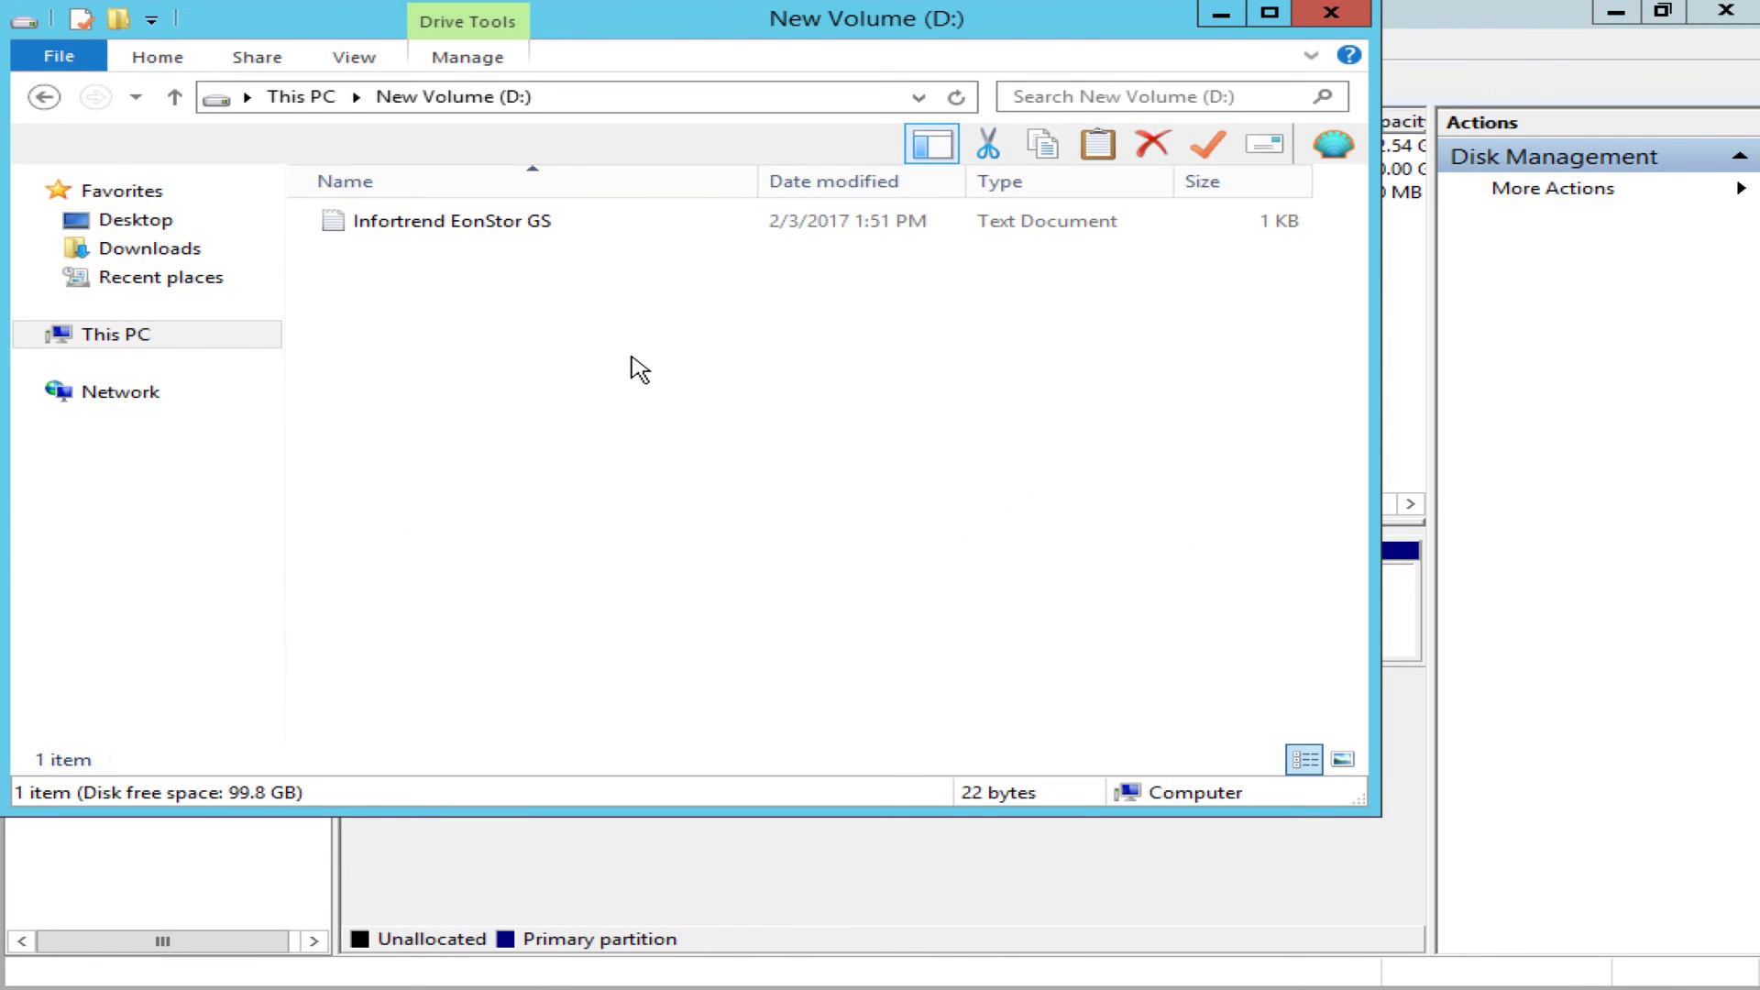
{"action": "double_click", "coordinate": [526, 231]}
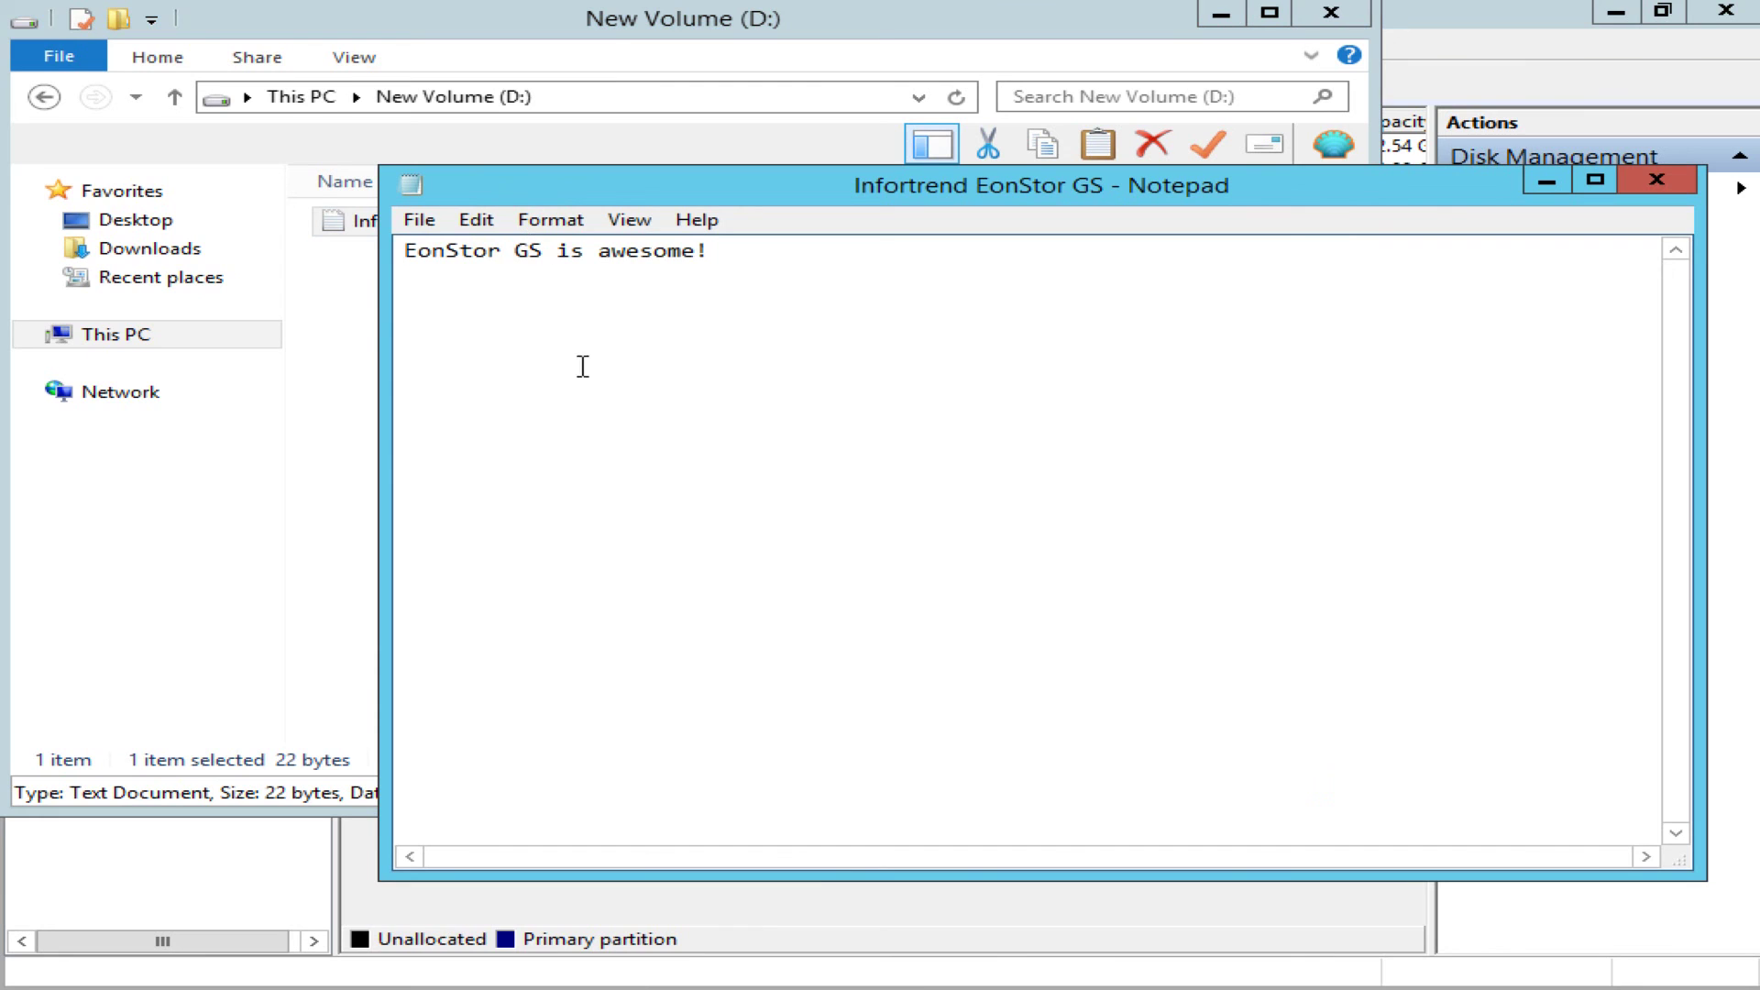